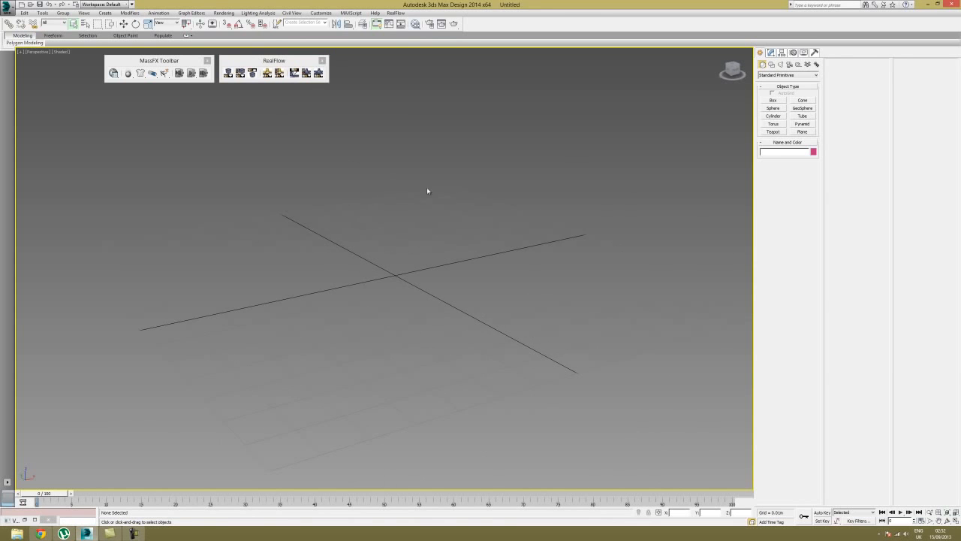
pyautogui.moveTo(455, 215)
pyautogui.keyDown('alt'); pyautogui.mouseDown(button='middle')
pyautogui.moveTo(464, 198)
pyautogui.moveTo(486, 218)
pyautogui.moveTo(463, 226)
pyautogui.mouseUp(button='middle'); pyautogui.keyUp('alt')
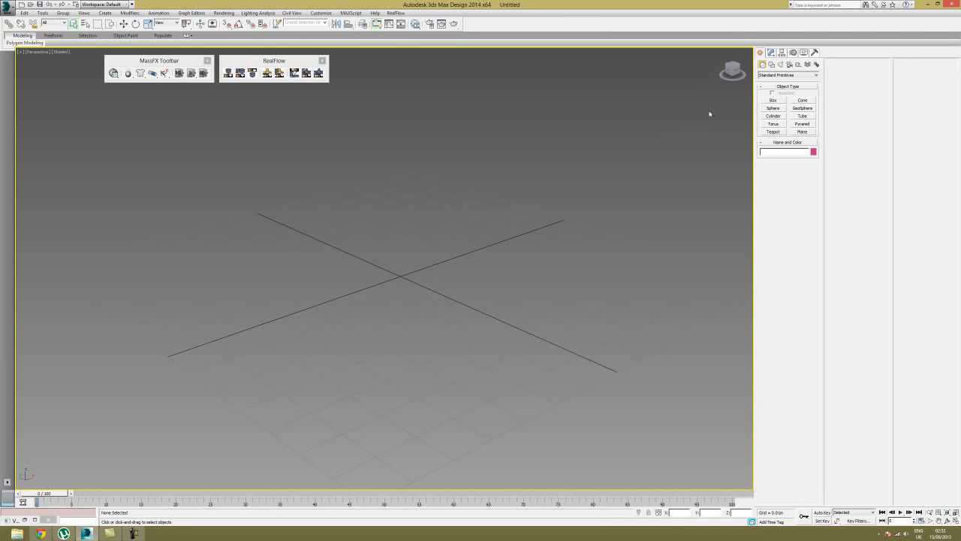
pyautogui.click(773, 101)
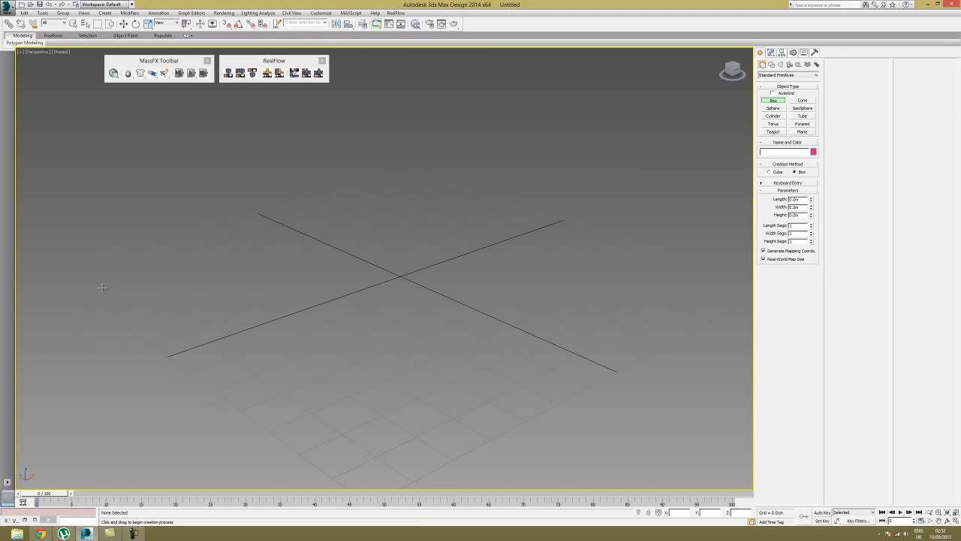
pyautogui.moveTo(53, 268); pyautogui.dragTo(751, 289)
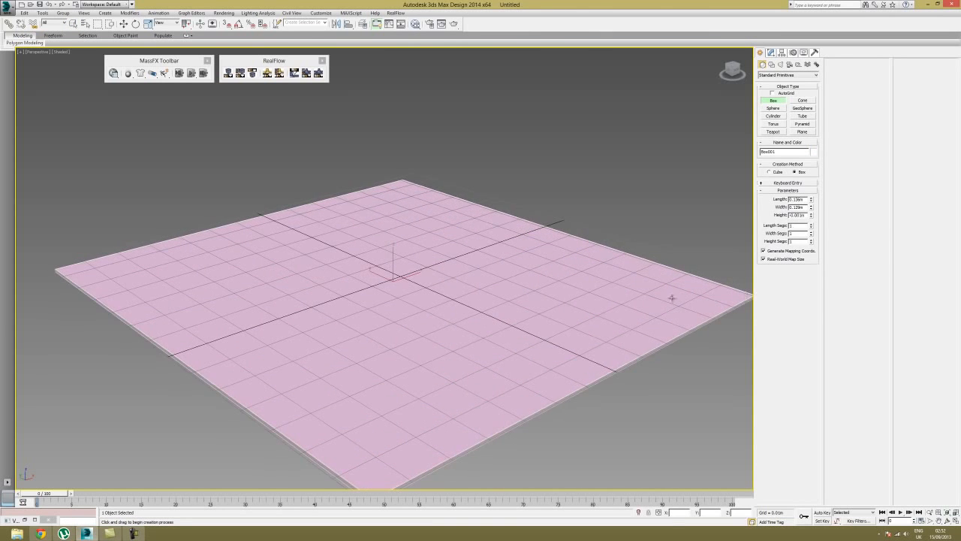
pyautogui.click(648, 287)
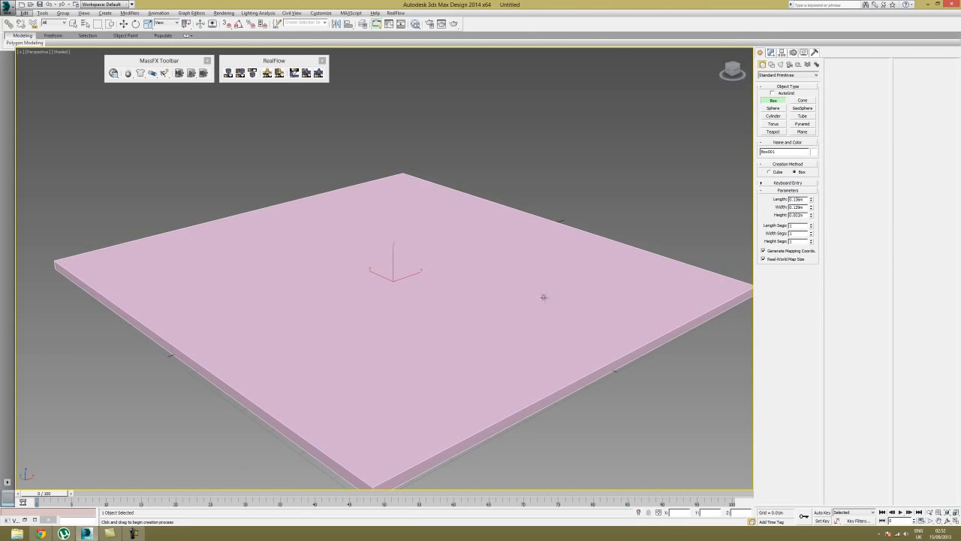
pyautogui.press('Delete')
# - Create a floor plane about 0.14 m square over the grid and change its object colour to grey
pyautogui.click(801, 131)
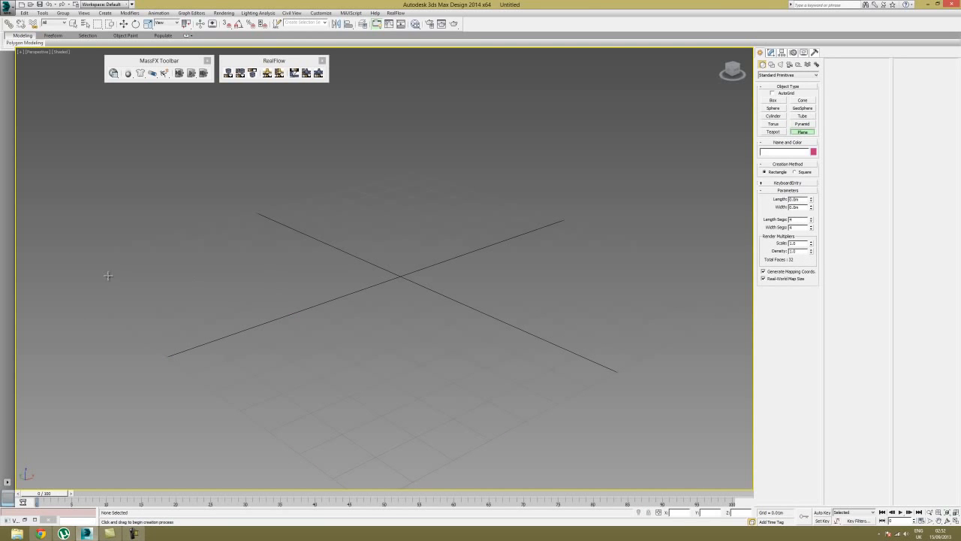
pyautogui.moveTo(58, 266); pyautogui.dragTo(777, 286)
pyautogui.click(813, 152)
pyautogui.click(421, 283)
pyautogui.click(518, 307)
pyautogui.keyDown('alt'); pyautogui.moveTo(517, 294); pyautogui.dragTo(538, 307, button='middle'); pyautogui.keyUp('alt')
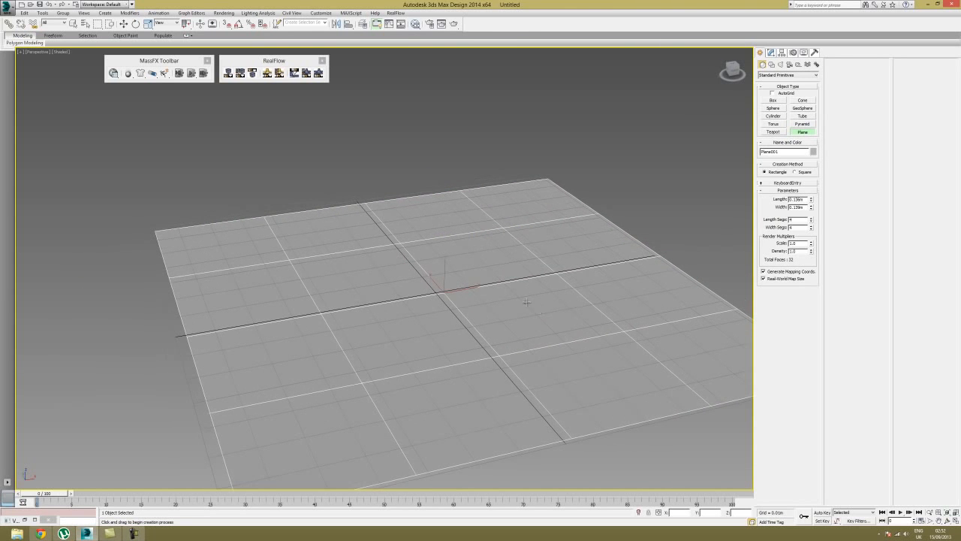
# - Create a box wall standing along the plane's far edge, about 0.138 m long and 0.007 m thick
pyautogui.click(772, 92)
pyautogui.click(773, 100)
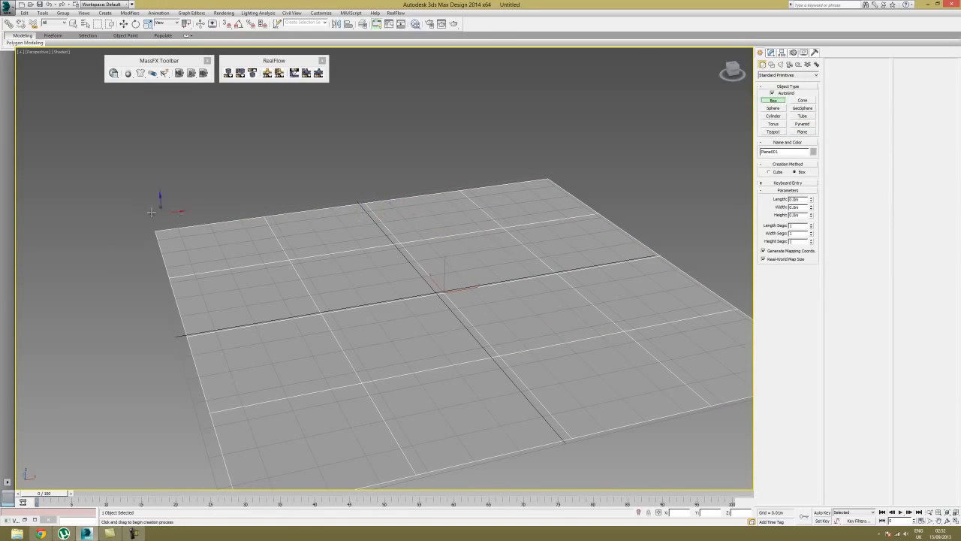
pyautogui.click(773, 93)
pyautogui.moveTo(152, 234); pyautogui.dragTo(556, 185)
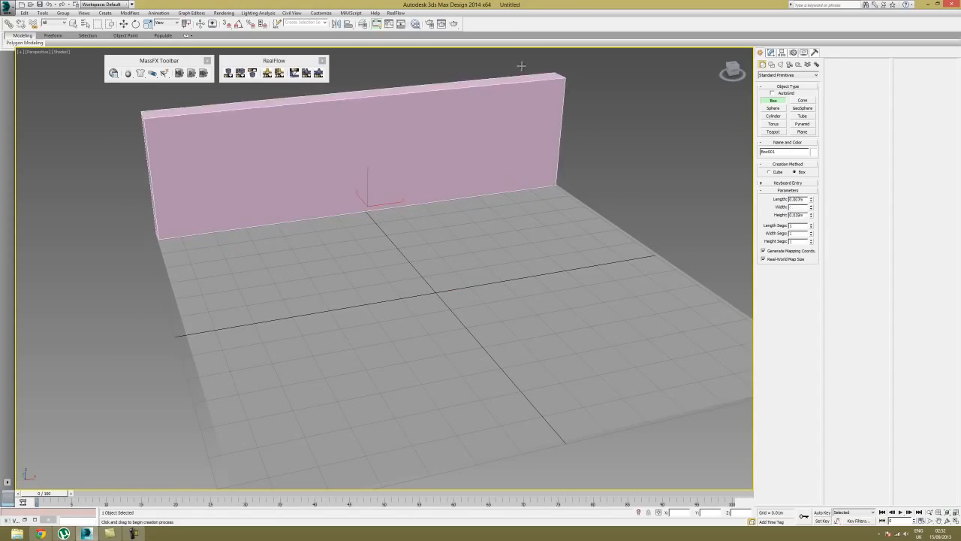
pyautogui.moveTo(531, 180); pyautogui.dragTo(601, 236, button='middle')
pyautogui.press('w')
pyautogui.moveTo(325, 268)
pyautogui.keyDown('shift'); pyautogui.mouseDown()
pyautogui.moveTo(644, 259)
pyautogui.moveTo(702, 268)
pyautogui.mouseUp(); pyautogui.keyUp('shift')
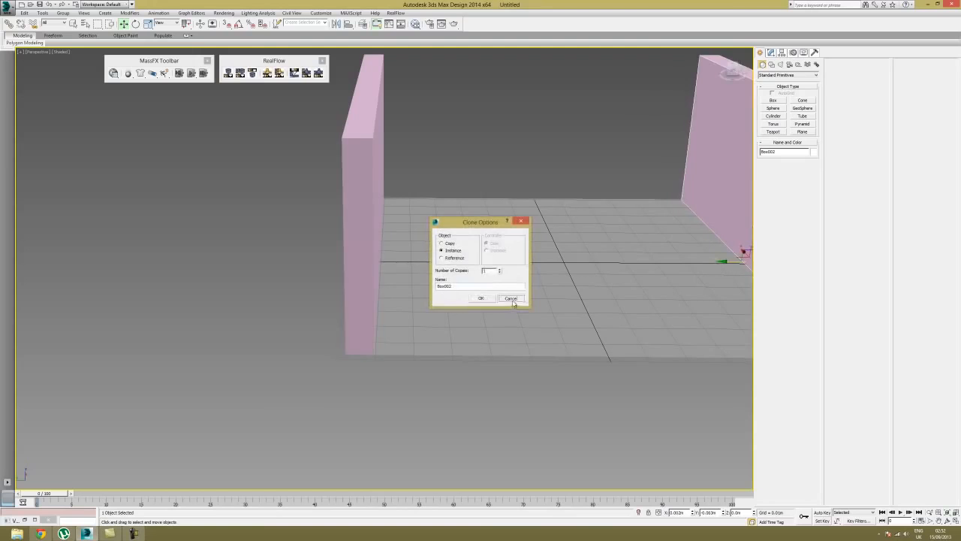
pyautogui.click(509, 297)
# - Set the wall box's segments to 1 along its length, 6 along its width and 5 along its height
pyautogui.click(405, 196)
pyautogui.keyDown('alt'); pyautogui.moveTo(405, 197); pyautogui.dragTo(483, 219, button='middle'); pyautogui.keyUp('alt')
pyautogui.click(483, 218)
pyautogui.keyDown('alt'); pyautogui.moveTo(556, 237); pyautogui.dragTo(561, 219, button='middle'); pyautogui.keyUp('alt')
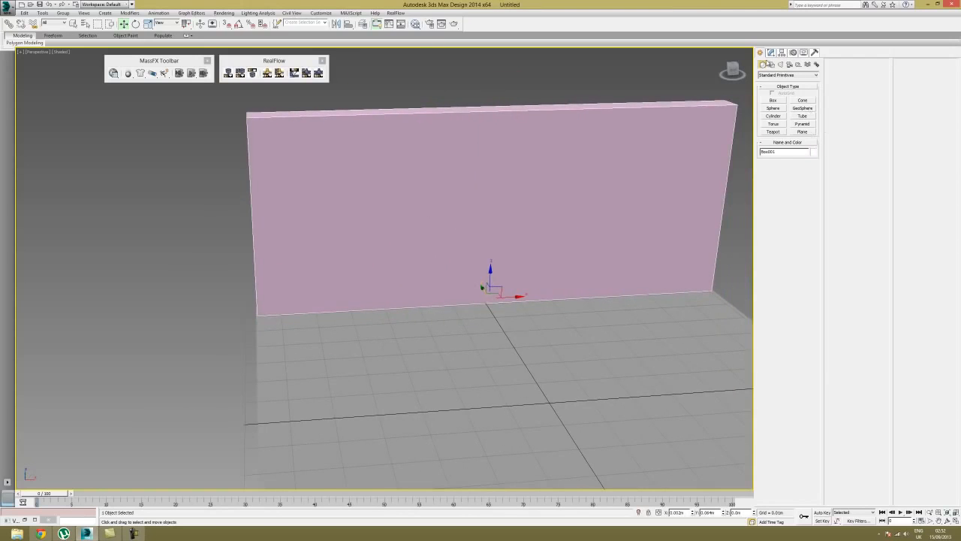
pyautogui.click(771, 53)
pyautogui.click(812, 183)
pyautogui.click(812, 183)
pyautogui.click(811, 183)
pyautogui.click(811, 183)
pyautogui.click(811, 187)
pyautogui.click(811, 187)
pyautogui.click(811, 187)
pyautogui.click(811, 187)
pyautogui.click(811, 191)
pyautogui.click(811, 191)
pyautogui.click(811, 191)
pyautogui.click(811, 191)
pyautogui.click(812, 199)
pyautogui.click(811, 199)
pyautogui.click(812, 199)
pyautogui.keyDown('alt'); pyautogui.moveTo(501, 202); pyautogui.dragTo(458, 217, button='middle'); pyautogui.keyUp('alt')
pyautogui.click(811, 191)
pyautogui.click(811, 200)
pyautogui.rightClick(460, 217)
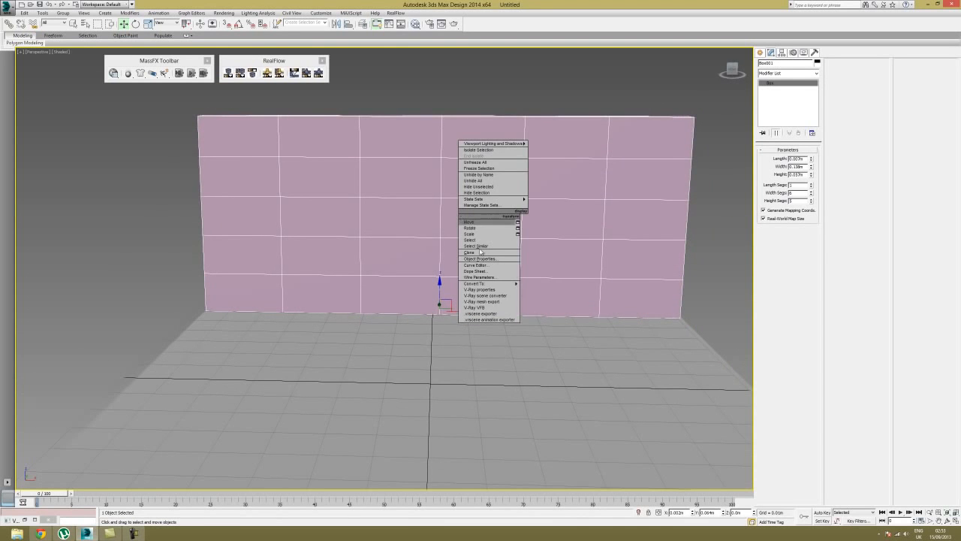
pyautogui.moveTo(495, 284)
pyautogui.click(545, 292)
pyautogui.rightClick(504, 224)
pyautogui.hotkey('ctrl', 'z')
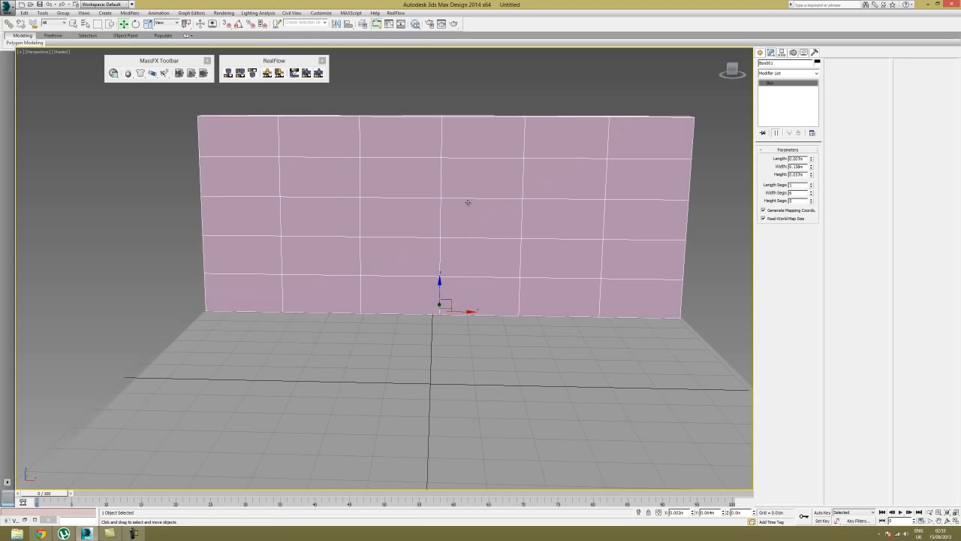
# - Convert the wall box to an editable poly
pyautogui.rightClick(477, 211)
pyautogui.moveTo(512, 280)
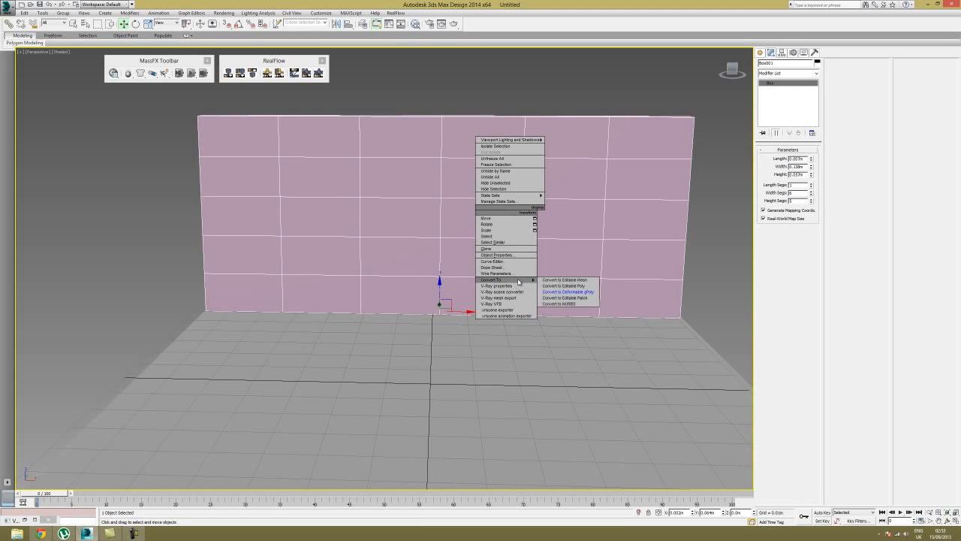
pyautogui.click(568, 285)
pyautogui.keyDown('alt'); pyautogui.moveTo(568, 285); pyautogui.dragTo(554, 225, button='middle'); pyautogui.keyUp('alt')
# - Delete the four polygons where the wall's two middle columns cross the second and third rows on the front face
pyautogui.click(796, 159)
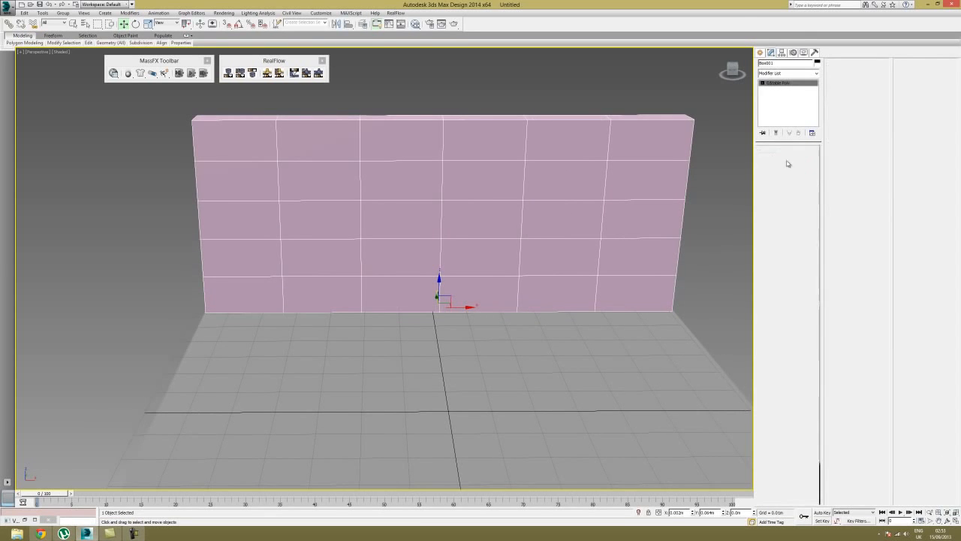
pyautogui.click(405, 182)
pyautogui.keyDown('ctrl'); pyautogui.click(472, 180); pyautogui.keyUp('ctrl')
pyautogui.keyDown('ctrl'); pyautogui.click(474, 216); pyautogui.keyUp('ctrl')
pyautogui.keyDown('ctrl'); pyautogui.click(414, 218); pyautogui.keyUp('ctrl')
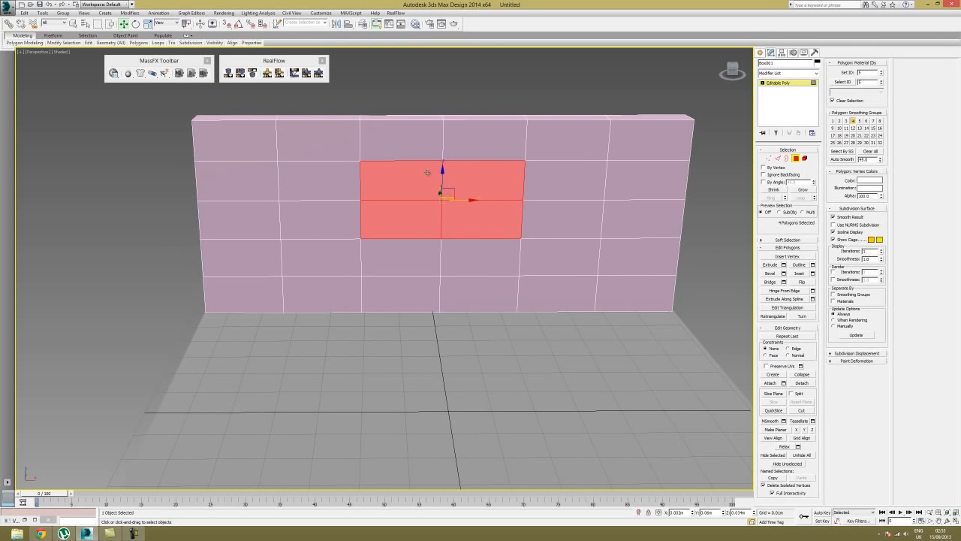
pyautogui.press('Delete')
# - Remove the matching four polygons on the wall's other face so the window opening goes right through
pyautogui.click(465, 184)
pyautogui.keyDown('ctrl'); pyautogui.click(405, 178); pyautogui.keyUp('ctrl')
pyautogui.keyDown('ctrl'); pyautogui.click(404, 213); pyautogui.keyUp('ctrl')
pyautogui.keyDown('ctrl'); pyautogui.click(472, 207); pyautogui.keyUp('ctrl')
pyautogui.press('Delete')
pyautogui.keyDown('alt'); pyautogui.moveTo(573, 198); pyautogui.dragTo(576, 189, button='middle'); pyautogui.keyUp('alt')
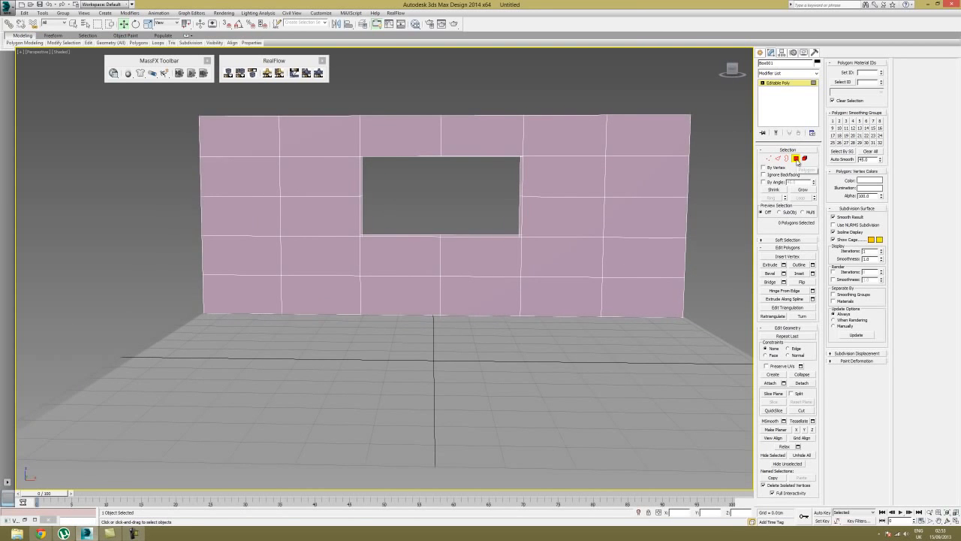
# - Raise the wall section above the window opening to heighten the window and give the wall a sloped, raised top
pyautogui.keyDown('alt'); pyautogui.moveTo(490, 193); pyautogui.dragTo(476, 169, button='middle'); pyautogui.keyUp('alt')
pyautogui.click(476, 159)
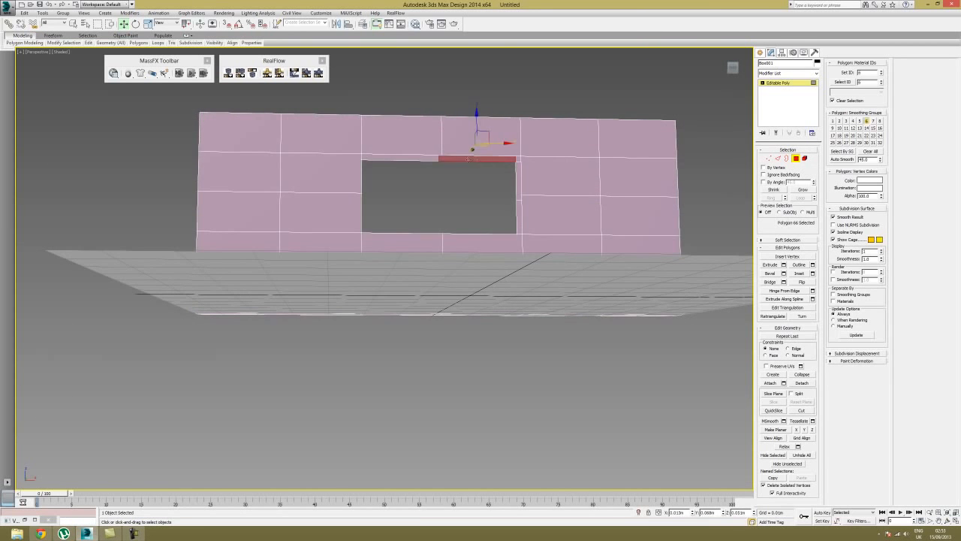
pyautogui.keyDown('ctrl'); pyautogui.click(428, 159); pyautogui.keyUp('ctrl')
pyautogui.moveTo(439, 125); pyautogui.dragTo(441, 114)
pyautogui.hotkey('ctrl', 'z')
pyautogui.moveTo(486, 182)
pyautogui.keyDown('alt'); pyautogui.mouseDown(button='middle')
pyautogui.moveTo(576, 184)
pyautogui.moveTo(490, 174)
pyautogui.mouseUp(button='middle'); pyautogui.keyUp('alt')
pyautogui.keyDown('ctrl'); pyautogui.click(482, 159); pyautogui.keyUp('ctrl')
pyautogui.keyDown('ctrl'); pyautogui.click(437, 163); pyautogui.keyUp('ctrl')
pyautogui.moveTo(449, 129); pyautogui.dragTo(466, 120)
pyautogui.keyDown('alt'); pyautogui.moveTo(465, 120); pyautogui.dragTo(534, 165, button='middle'); pyautogui.keyUp('alt')
pyautogui.click(796, 159)
pyautogui.click(458, 180)
# - Change the wall's object colour to grey to match the floor plane
pyautogui.scroll(-4, 477, 170)
pyautogui.scroll(3, 438, 191)
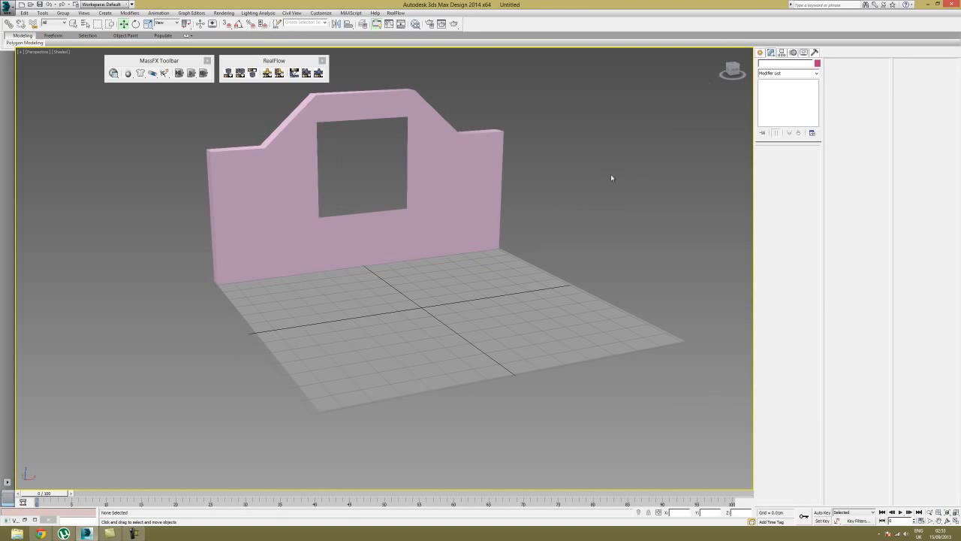
pyautogui.click(440, 161)
pyautogui.click(761, 53)
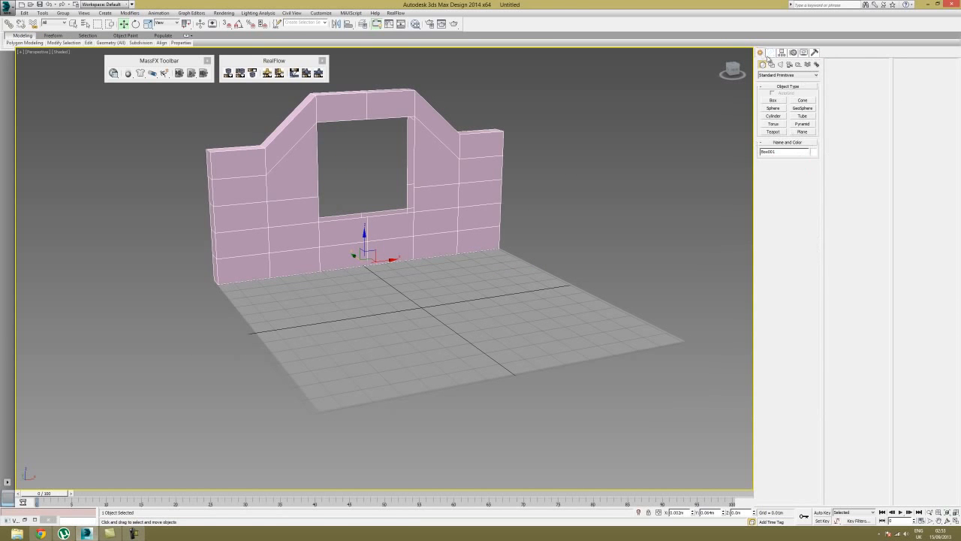
pyautogui.click(814, 153)
pyautogui.click(412, 235)
pyautogui.click(518, 307)
pyautogui.keyDown('alt'); pyautogui.moveTo(460, 225); pyautogui.dragTo(541, 242, button='middle'); pyautogui.keyUp('alt')
pyautogui.click(511, 218)
pyautogui.keyDown('alt'); pyautogui.moveTo(479, 221); pyautogui.dragTo(415, 239, button='middle'); pyautogui.keyUp('alt')
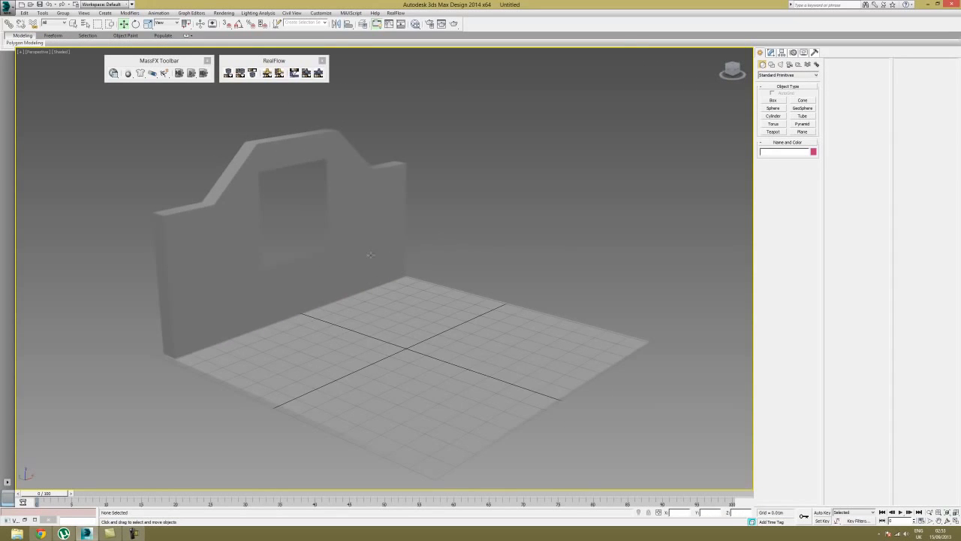
# - Close the floating RealFlow and MassFX toolbars
pyautogui.click(322, 60)
pyautogui.click(208, 60)
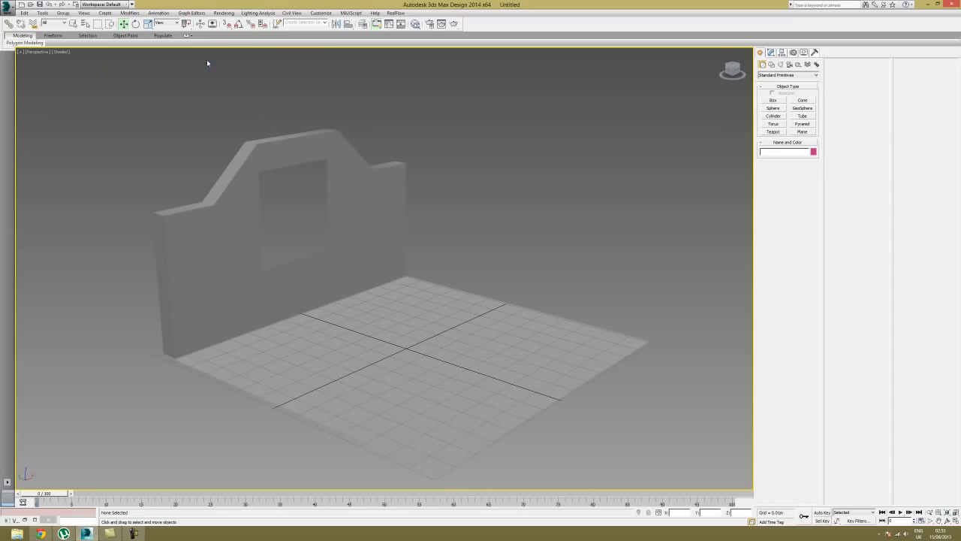
pyautogui.keyDown('alt'); pyautogui.moveTo(457, 135); pyautogui.dragTo(453, 158, button='middle'); pyautogui.keyUp('alt')
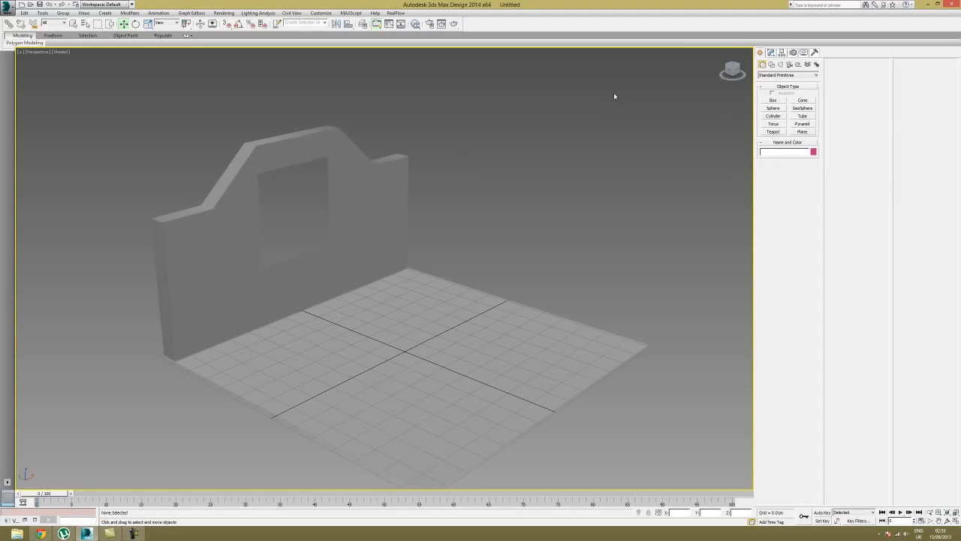
# - Create a standard Target Direct light outside the window wall, with its target inside over the floor plane
pyautogui.click(780, 64)
pyautogui.click(781, 75)
pyautogui.click(777, 86)
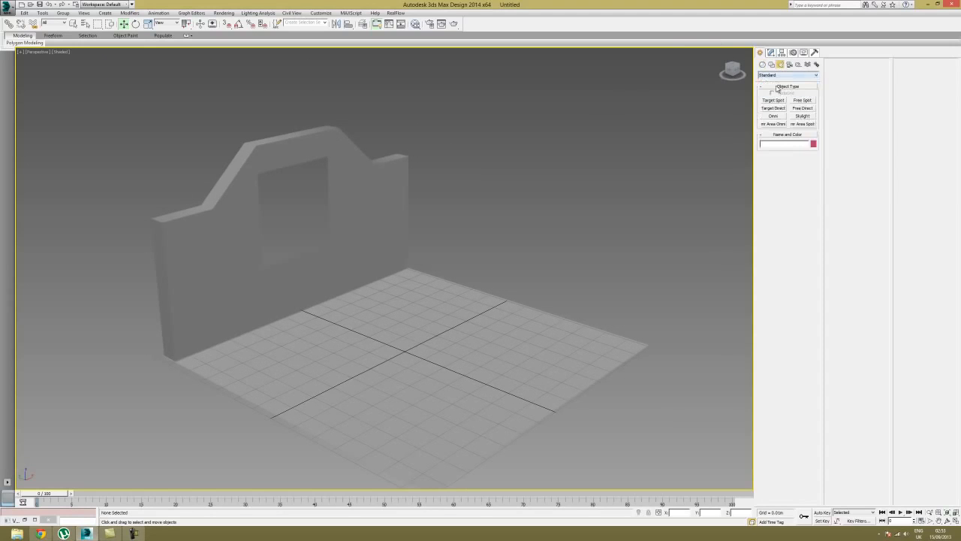
pyautogui.click(775, 108)
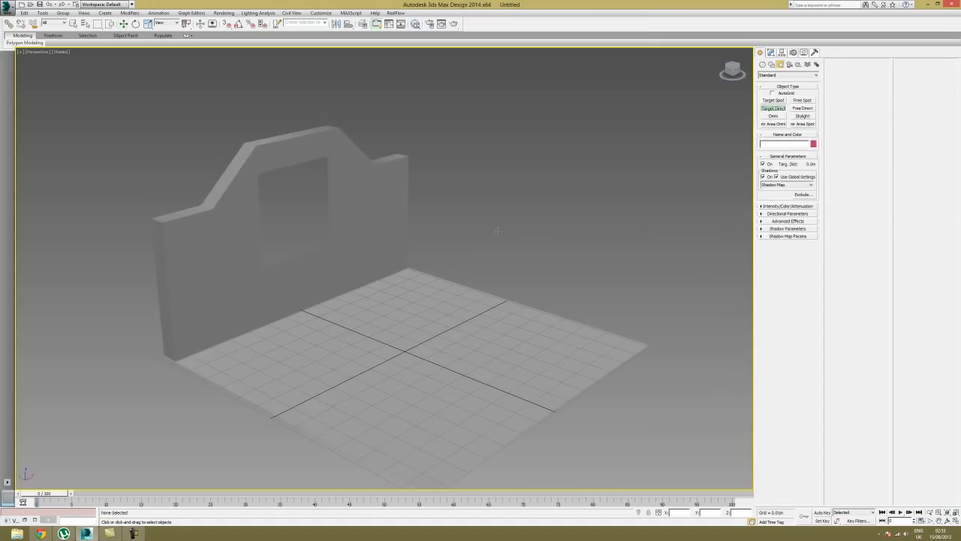
pyautogui.scroll(-6, 604, 225)
pyautogui.moveTo(311, 252); pyautogui.dragTo(604, 269)
pyautogui.keyDown('alt'); pyautogui.moveTo(300, 293); pyautogui.dragTo(414, 262, button='middle'); pyautogui.keyUp('alt')
# - Move the directional light sideways and up to about 0.16 m above the grid so it shines down through the window
pyautogui.press('w')
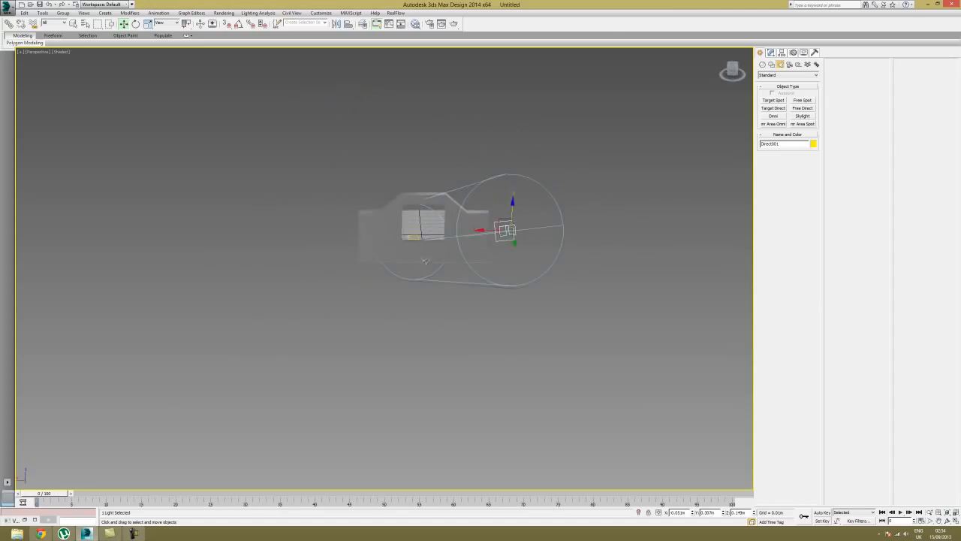
pyautogui.moveTo(500, 223); pyautogui.dragTo(474, 205)
pyautogui.press('e')
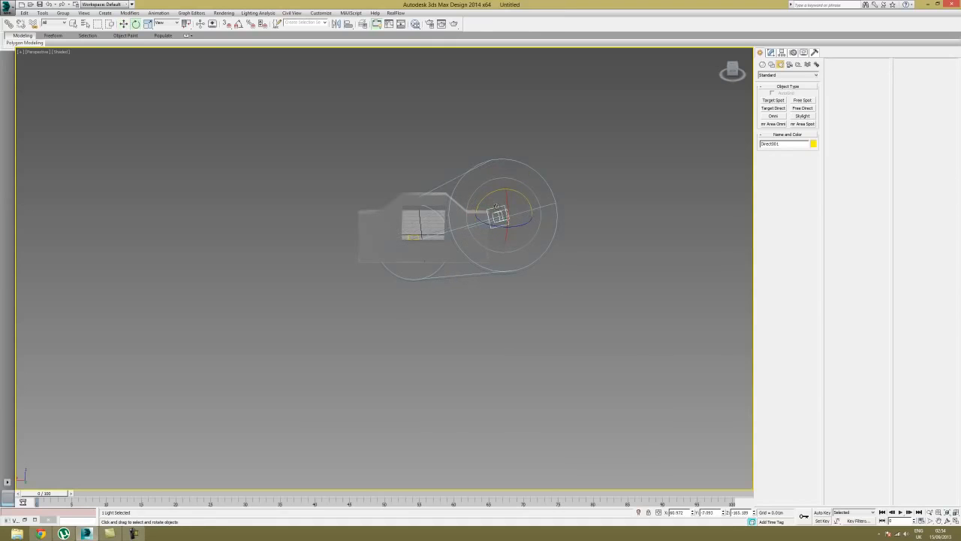
pyautogui.press('r')
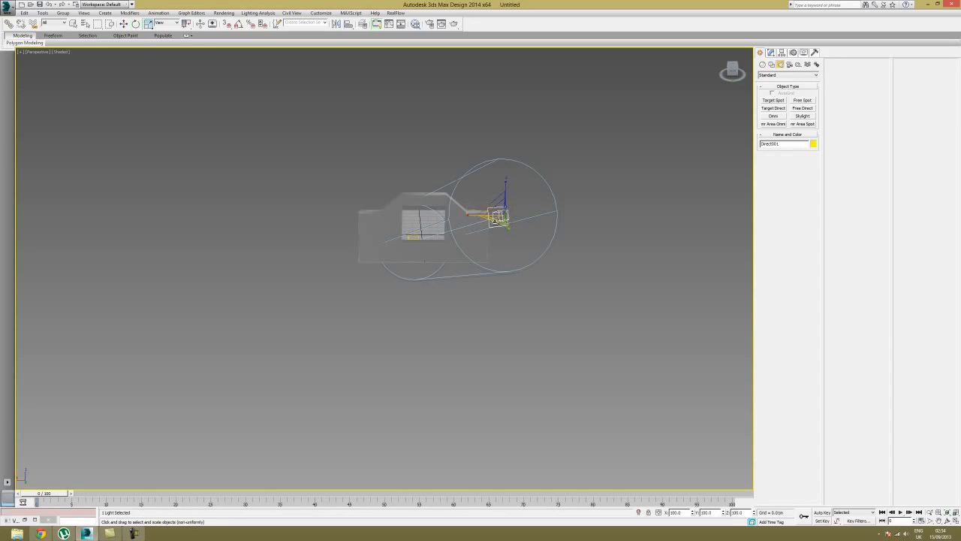
pyautogui.press('w')
pyautogui.keyDown('alt'); pyautogui.moveTo(500, 221); pyautogui.dragTo(429, 229, button='middle'); pyautogui.keyUp('alt')
pyautogui.moveTo(294, 180); pyautogui.dragTo(299, 190)
pyautogui.keyDown('alt'); pyautogui.moveTo(300, 192); pyautogui.dragTo(454, 220, button='middle'); pyautogui.keyUp('alt')
pyautogui.keyDown('alt'); pyautogui.moveTo(474, 252); pyautogui.dragTo(419, 156, button='middle'); pyautogui.keyUp('alt')
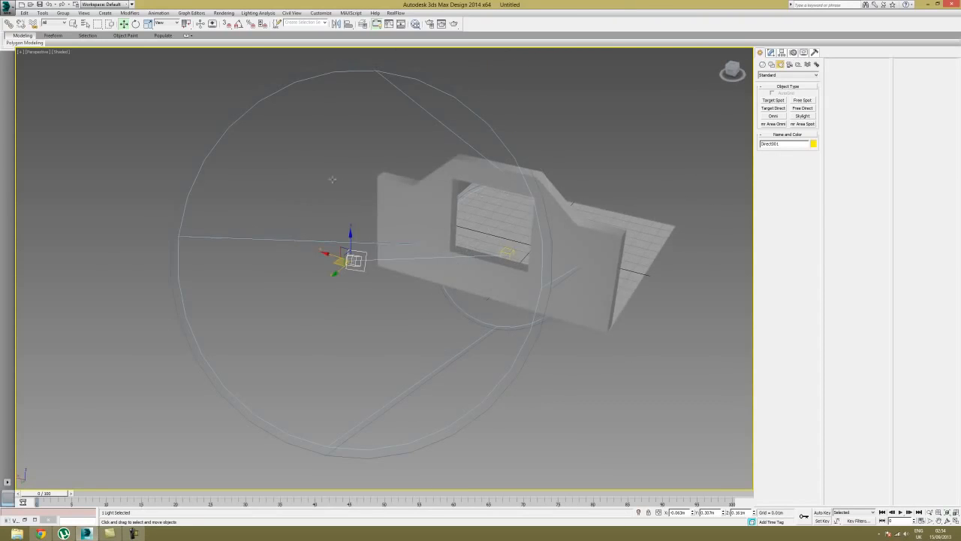
pyautogui.keyDown('alt'); pyautogui.moveTo(588, 197); pyautogui.dragTo(557, 194, button='middle'); pyautogui.keyUp('alt')
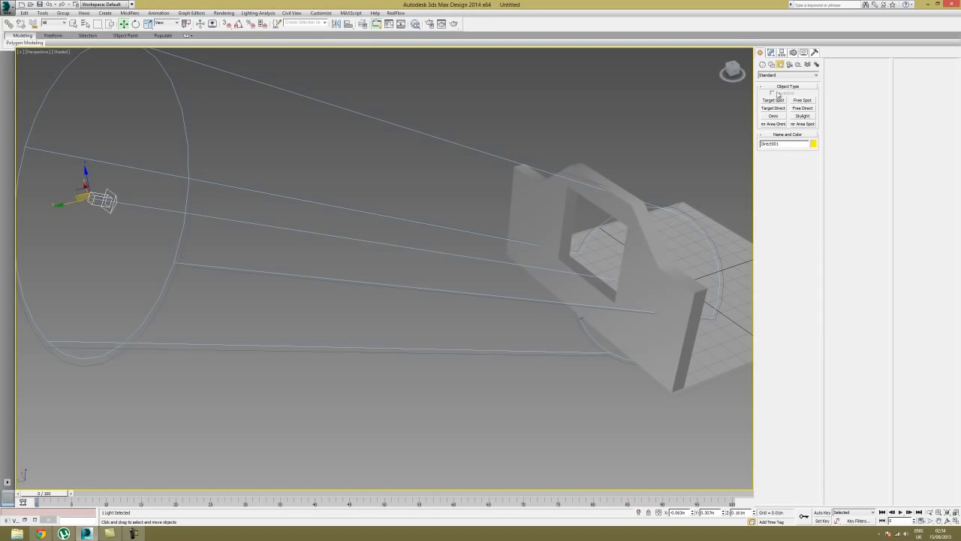
# - Set the directional light's hotspot to about 0.045 m and its falloff to about 0.11 m so the cone covers the wall
pyautogui.click(771, 53)
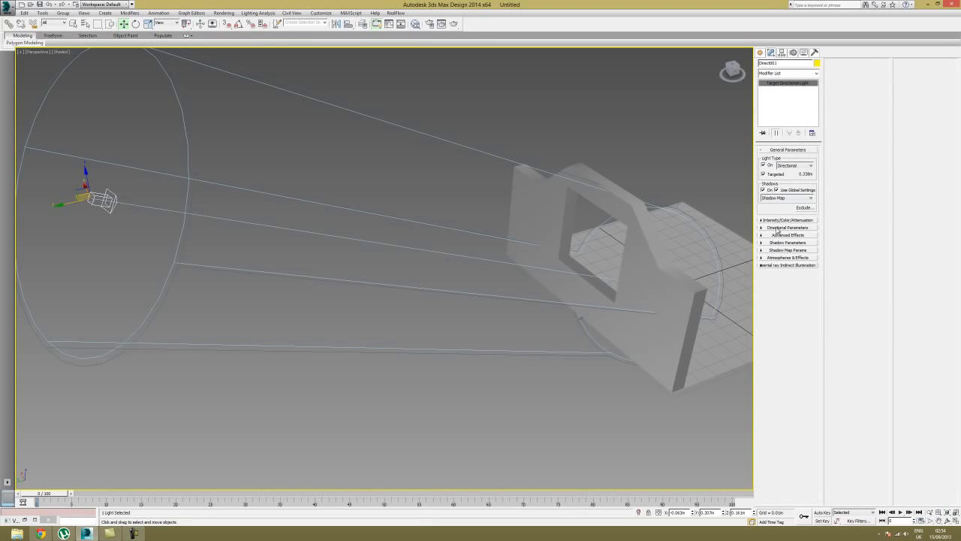
pyautogui.click(782, 220)
pyautogui.click(781, 308)
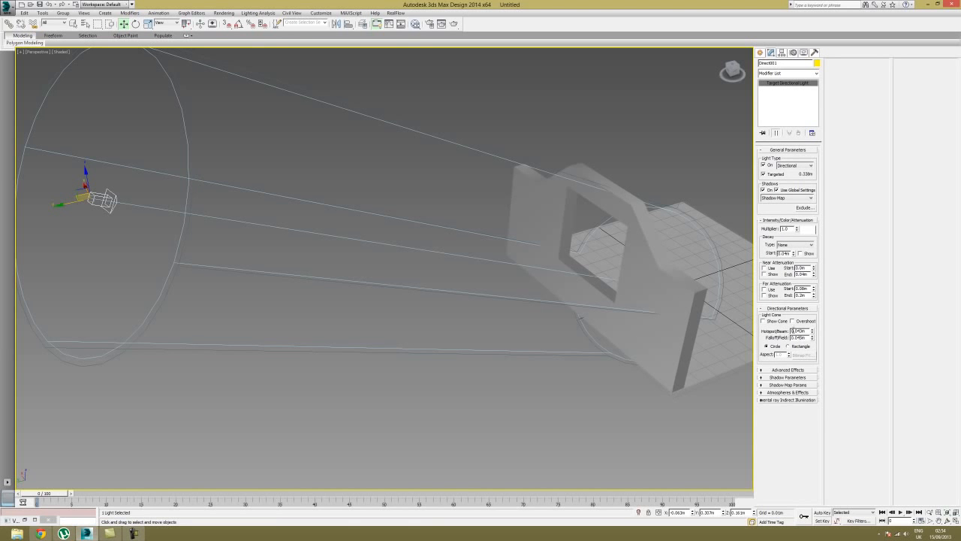
pyautogui.moveTo(812, 331); pyautogui.dragTo(815, 307)
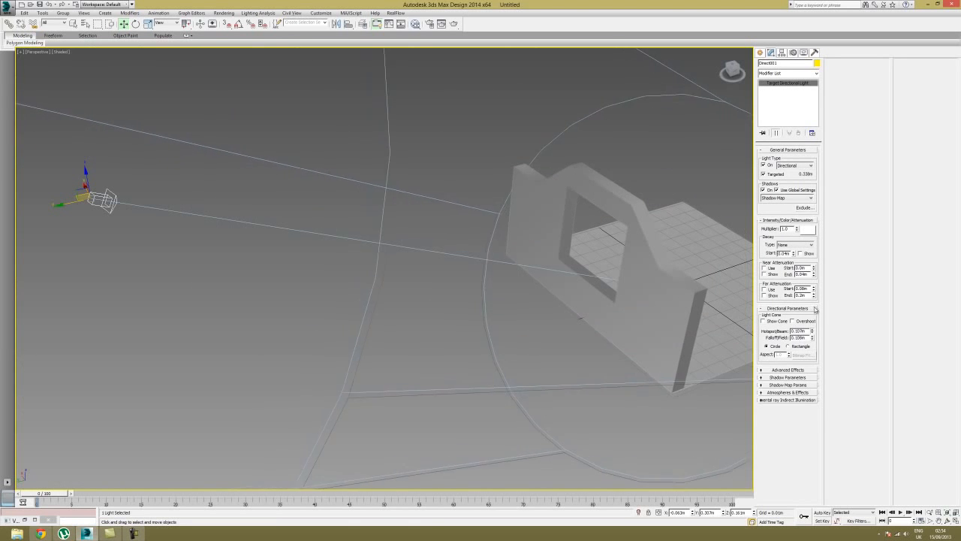
pyautogui.scroll(-6, 579, 317)
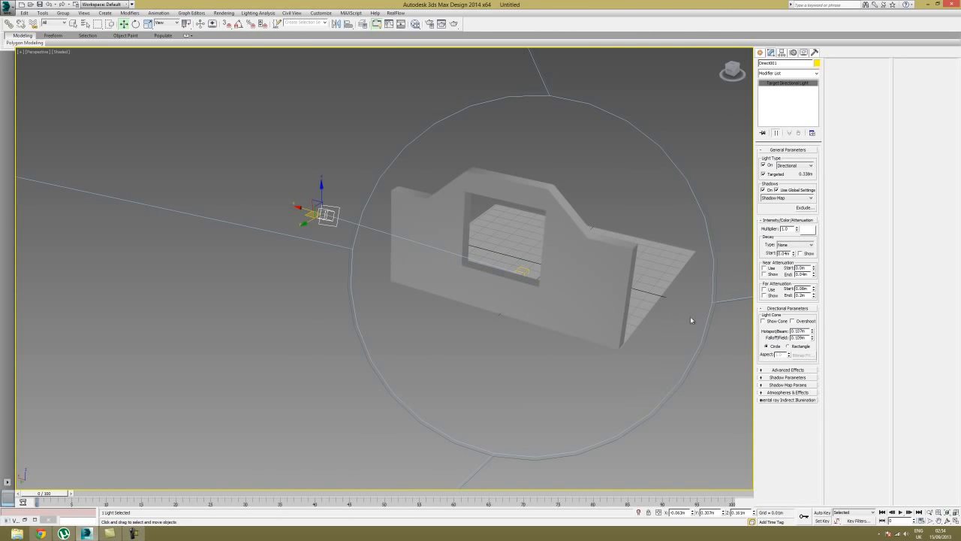
pyautogui.keyDown('alt'); pyautogui.moveTo(578, 227); pyautogui.dragTo(495, 193, button='middle'); pyautogui.keyUp('alt')
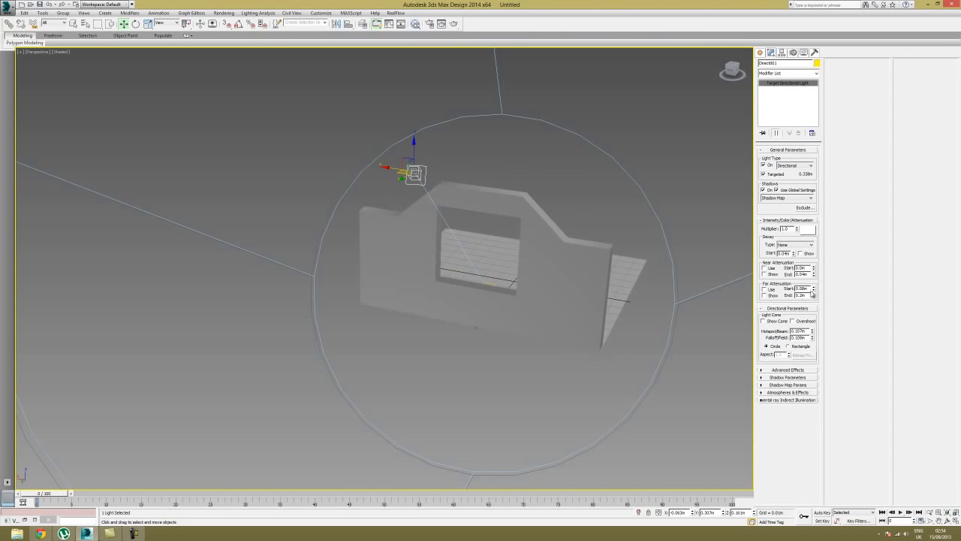
pyautogui.moveTo(812, 330); pyautogui.dragTo(811, 356)
pyautogui.keyDown('alt'); pyautogui.moveTo(676, 262); pyautogui.dragTo(425, 152, button='middle'); pyautogui.keyUp('alt')
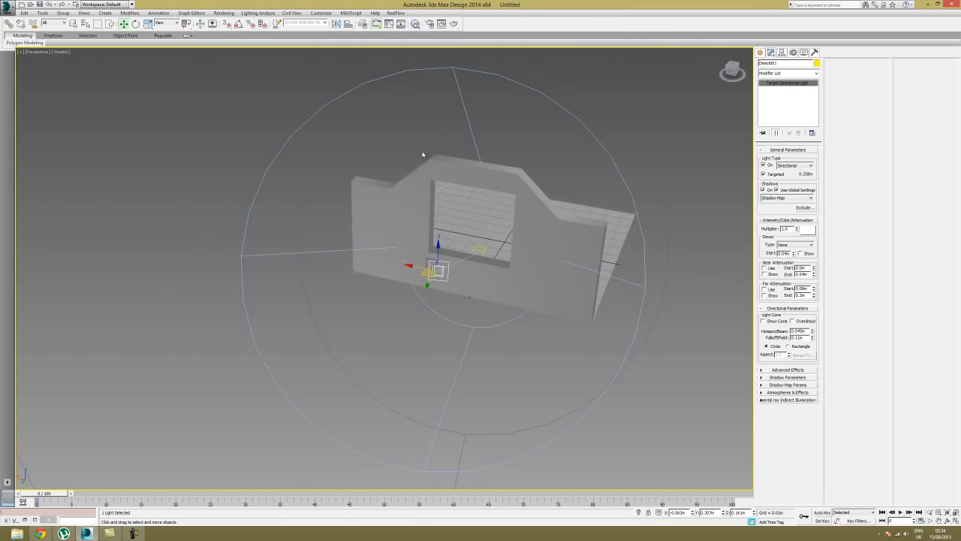
# - Widen the directional light's hotspot to about 0.095 m and turn off global settings for its Shadow Map shadows
pyautogui.moveTo(811, 331); pyautogui.dragTo(812, 309)
pyautogui.keyDown('alt'); pyautogui.moveTo(638, 260); pyautogui.dragTo(587, 244, button='middle'); pyautogui.keyUp('alt')
pyautogui.click(776, 191)
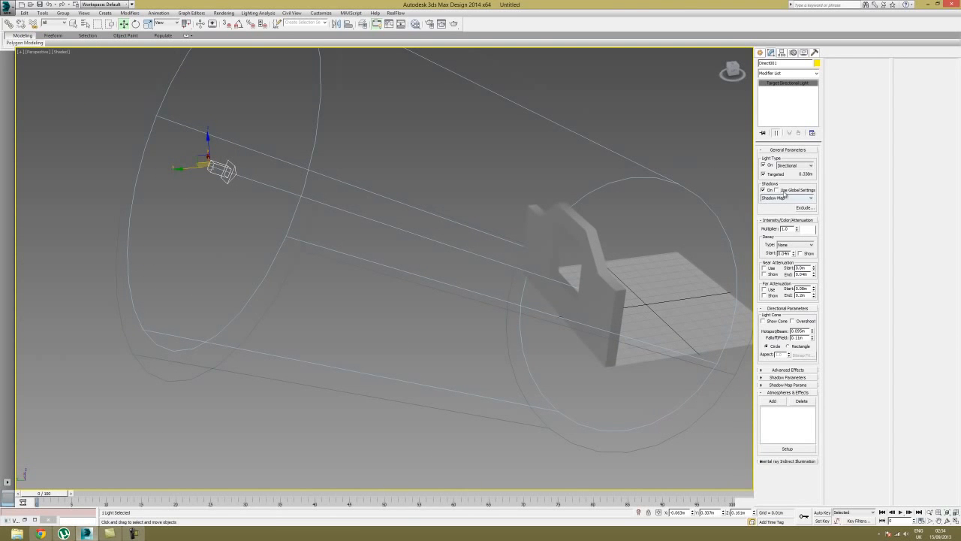
pyautogui.click(789, 198)
pyautogui.click(783, 221)
# - Add a Volume Light atmosphere effect to the directional light, turn on its atmosphere shadows, and deselect the light
pyautogui.click(782, 404)
pyautogui.click(434, 232)
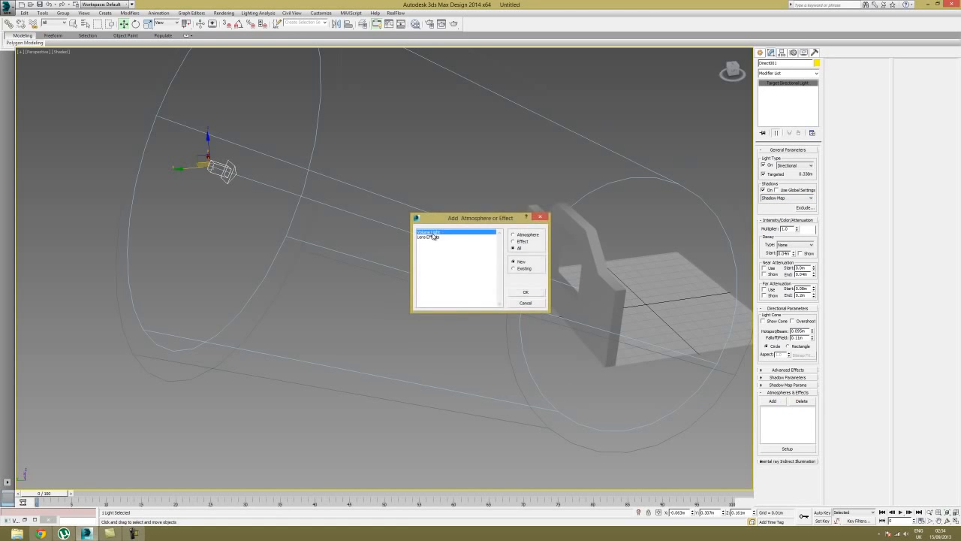
pyautogui.click(530, 294)
pyautogui.keyDown('alt'); pyautogui.moveTo(449, 284); pyautogui.dragTo(464, 290, button='middle'); pyautogui.keyUp('alt')
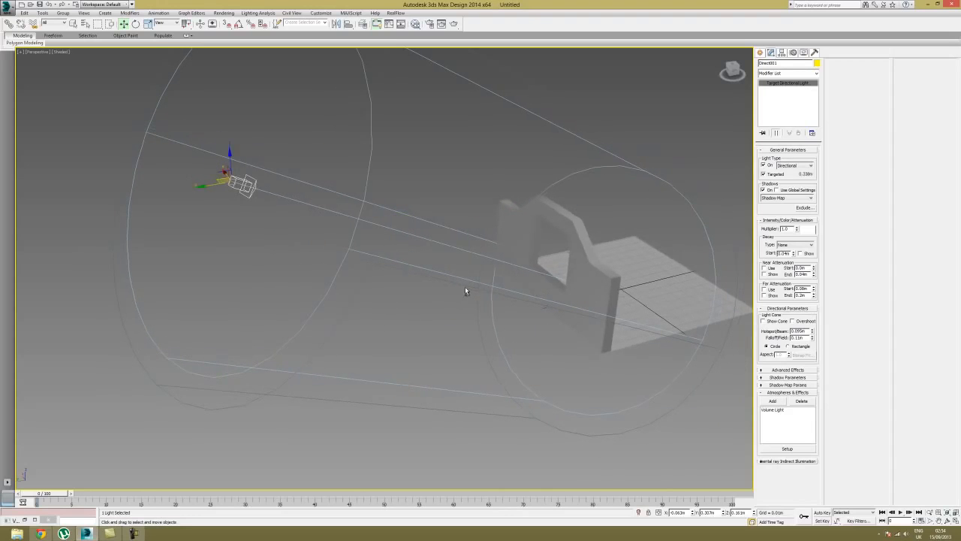
pyautogui.click(785, 377)
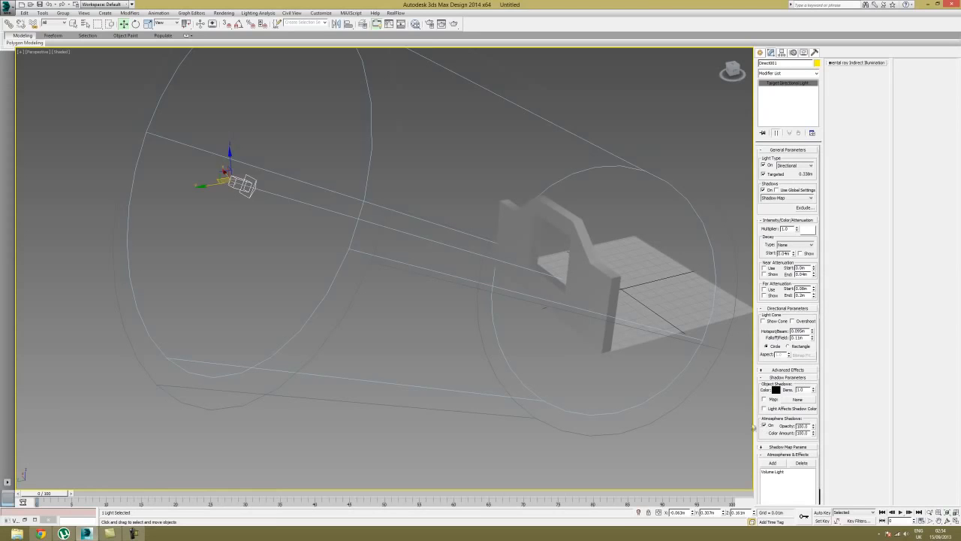
pyautogui.click(697, 423)
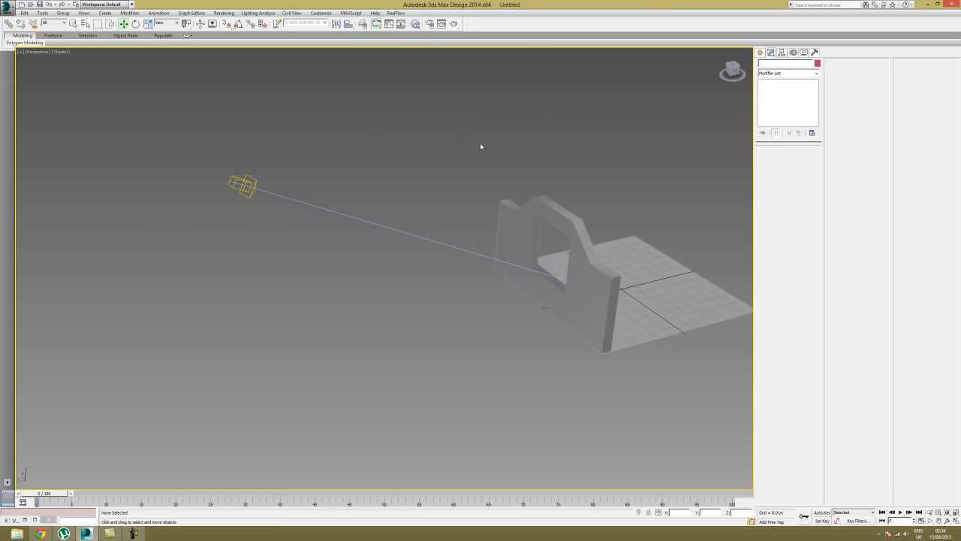
# - Assign V-Ray Adv 2.40.03 as the production renderer in the render setup
pyautogui.click(429, 23)
pyautogui.moveTo(327, 278); pyautogui.dragTo(335, 141)
pyautogui.click(297, 422)
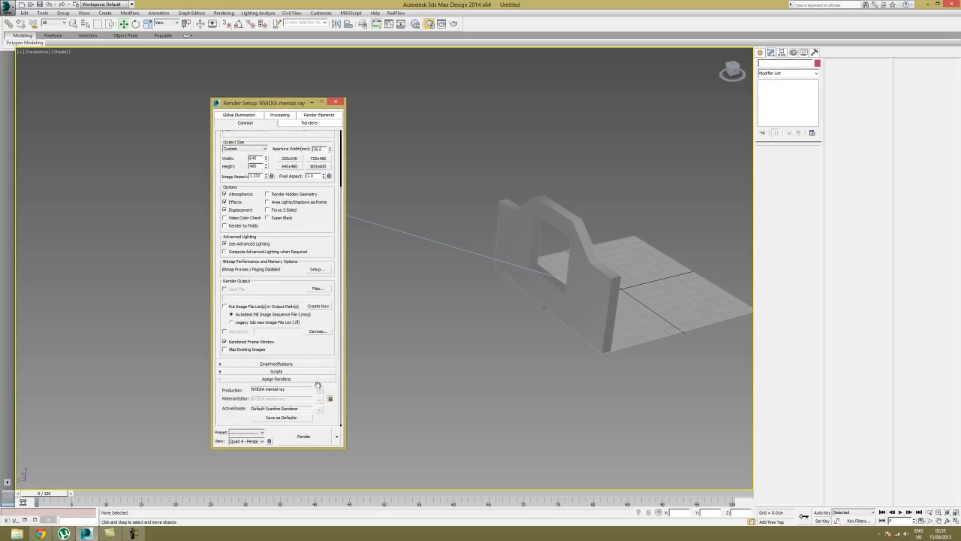
pyautogui.click(319, 389)
pyautogui.click(240, 242)
pyautogui.click(279, 328)
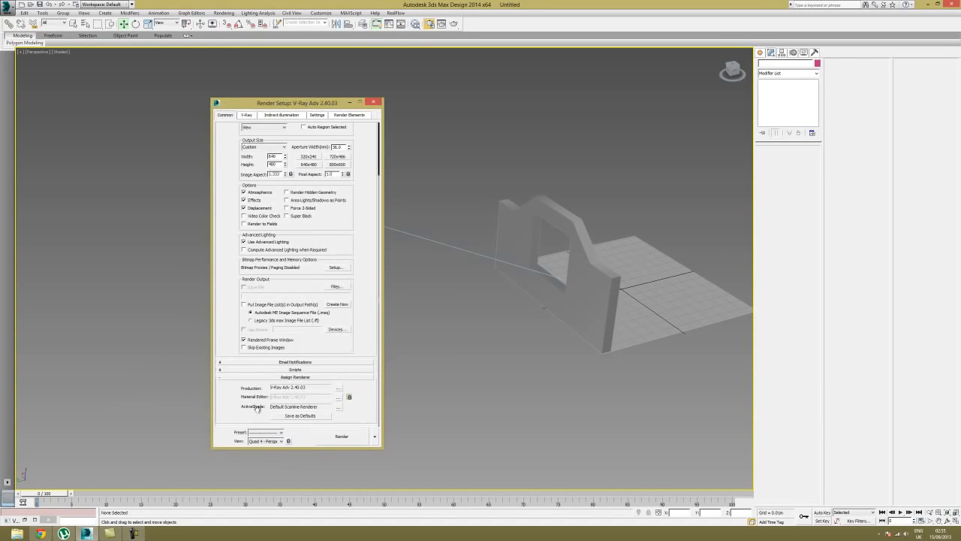
# - Enable V-Ray indirect illumination with ambient occlusion on, and set the irradiance map preset to Very low
pyautogui.click(280, 115)
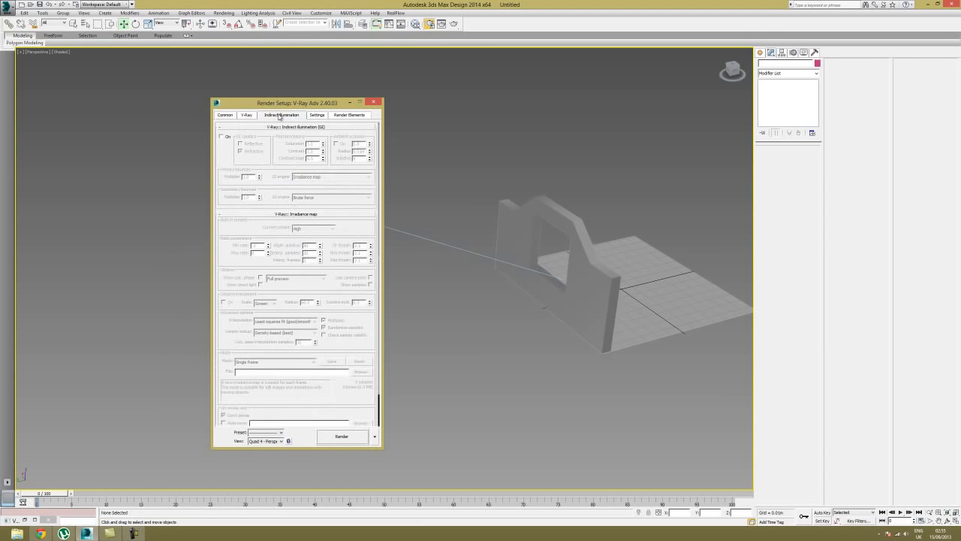
pyautogui.click(221, 136)
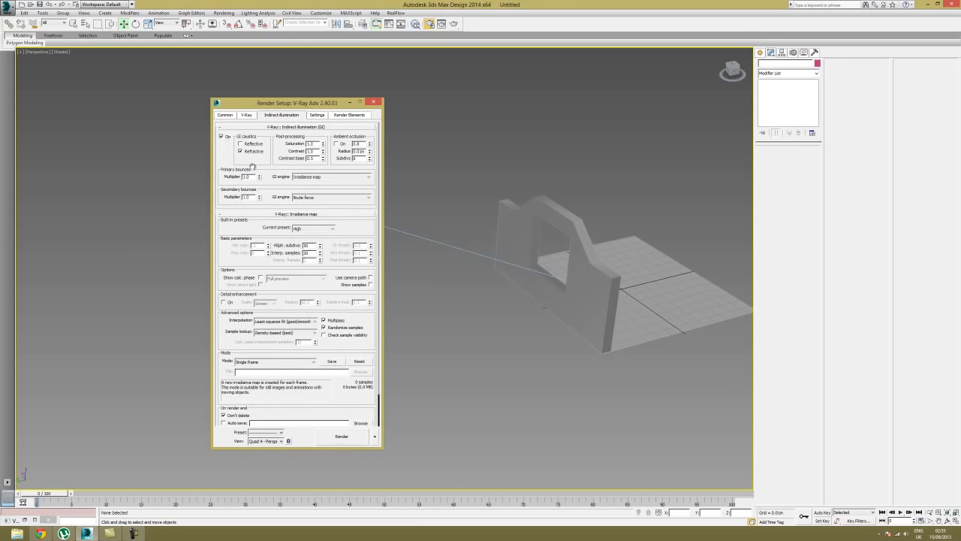
pyautogui.click(316, 229)
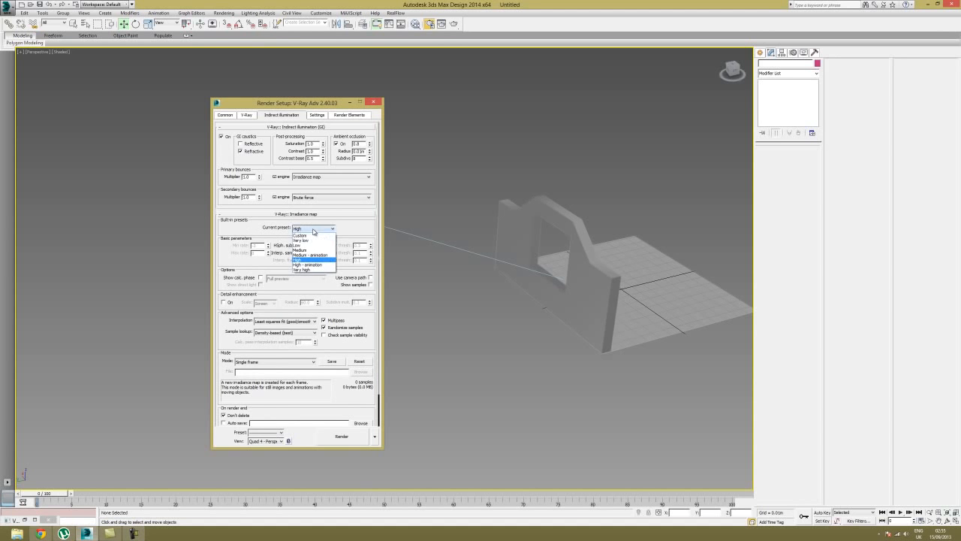
pyautogui.click(277, 214)
pyautogui.click(279, 216)
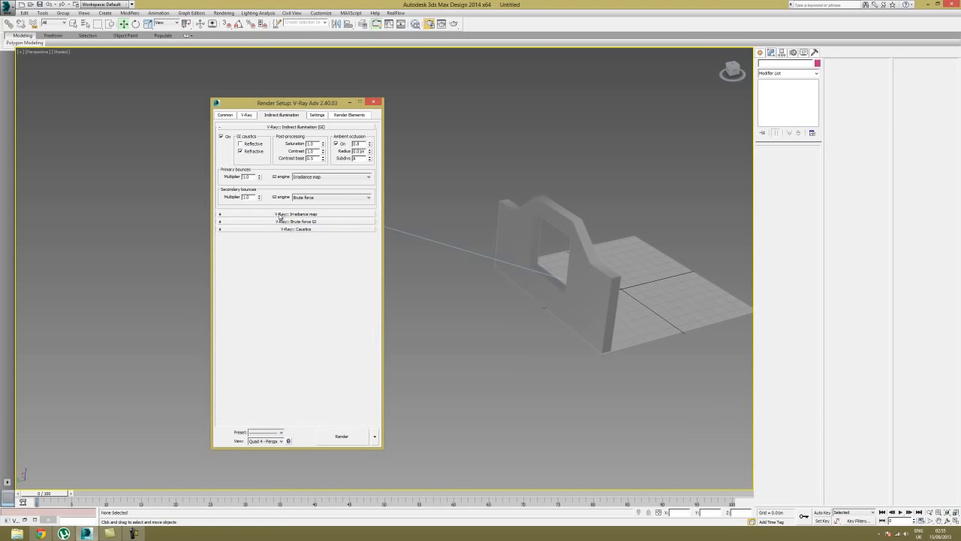
pyautogui.click(279, 215)
pyautogui.click(313, 213)
pyautogui.click(316, 221)
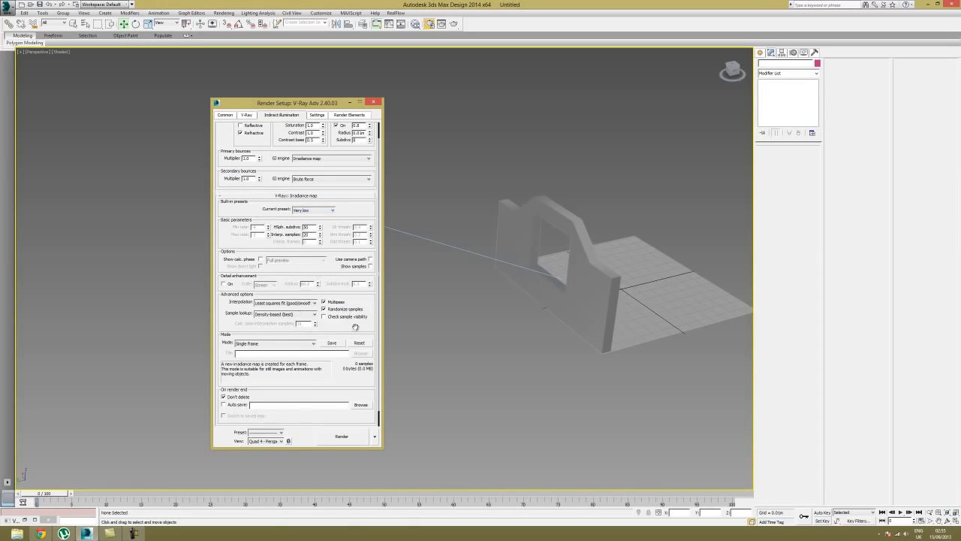
pyautogui.scroll(-1, 354, 328)
# - Turn on optimized atmospheric evaluation in the V-Ray system settings and close the render setup
pyautogui.click(319, 116)
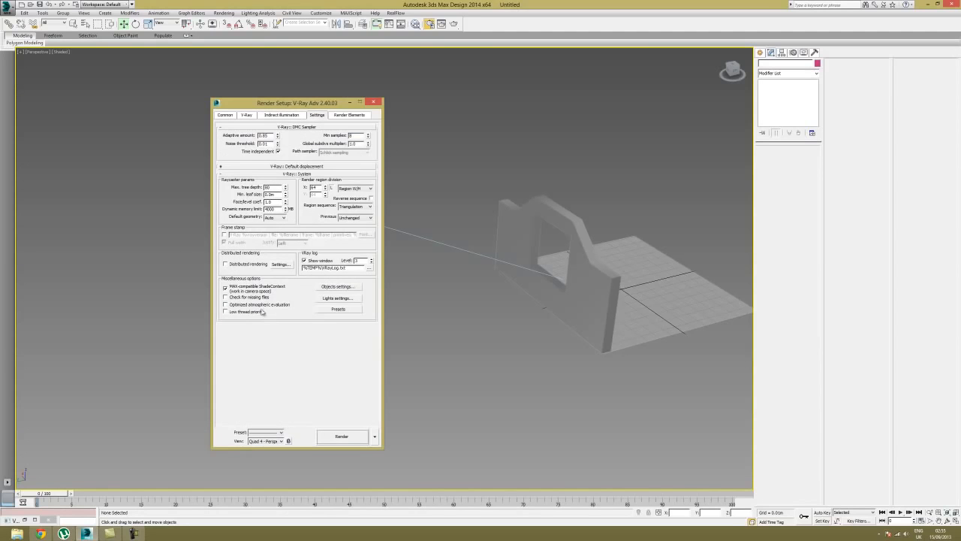
pyautogui.moveTo(515, 230); pyautogui.dragTo(638, 276, button='middle')
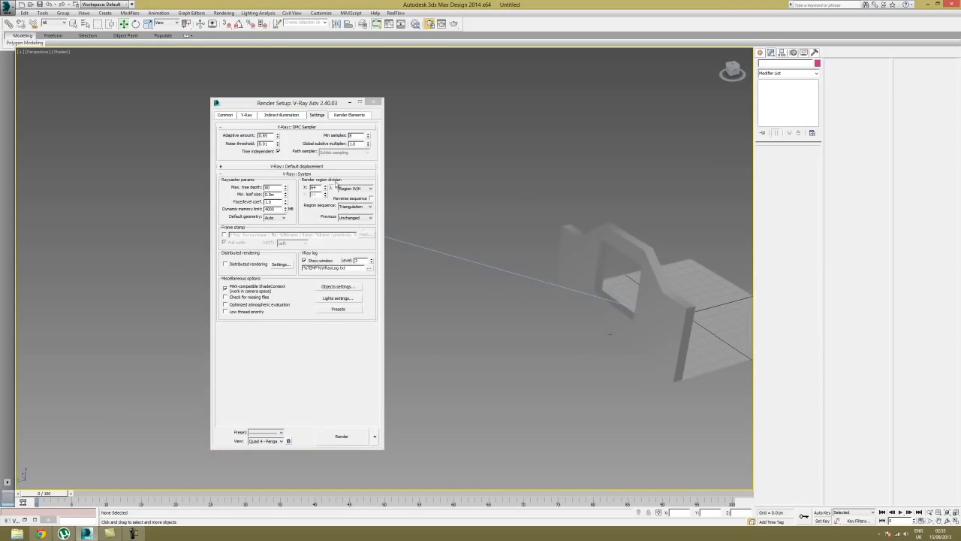
pyautogui.click(290, 115)
pyautogui.click(312, 118)
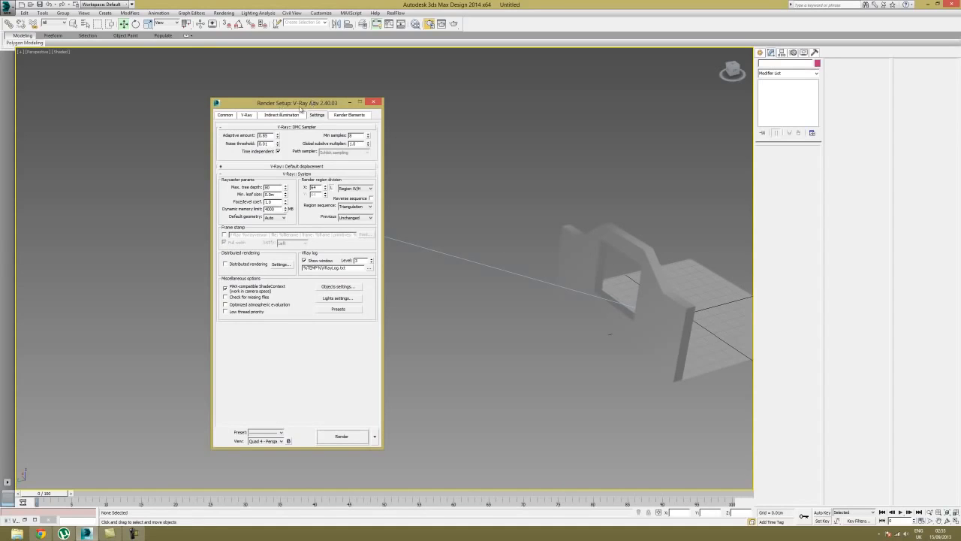
pyautogui.click(226, 305)
pyautogui.keyDown('alt'); pyautogui.moveTo(645, 296); pyautogui.dragTo(578, 260, button='middle'); pyautogui.keyUp('alt')
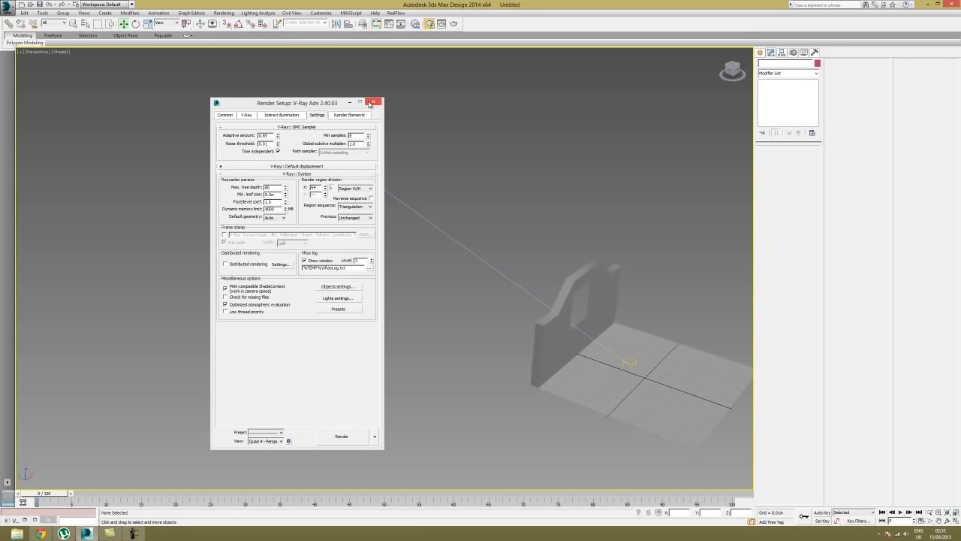
pyautogui.click(373, 102)
# - Create a camera from a close perspective view that faces the windowed wall from inside, over the floor
pyautogui.keyDown('alt'); pyautogui.moveTo(551, 226); pyautogui.dragTo(599, 273, button='middle'); pyautogui.keyUp('alt')
pyautogui.scroll(3, 524, 226)
pyautogui.scroll(-3, 524, 193)
pyautogui.scroll(3, 493, 218)
pyautogui.scroll(3, 523, 228)
pyautogui.click(579, 268)
pyautogui.scroll(-3, 567, 272)
pyautogui.scroll(5, 561, 269)
pyautogui.hotkey('ctrl', 'c')
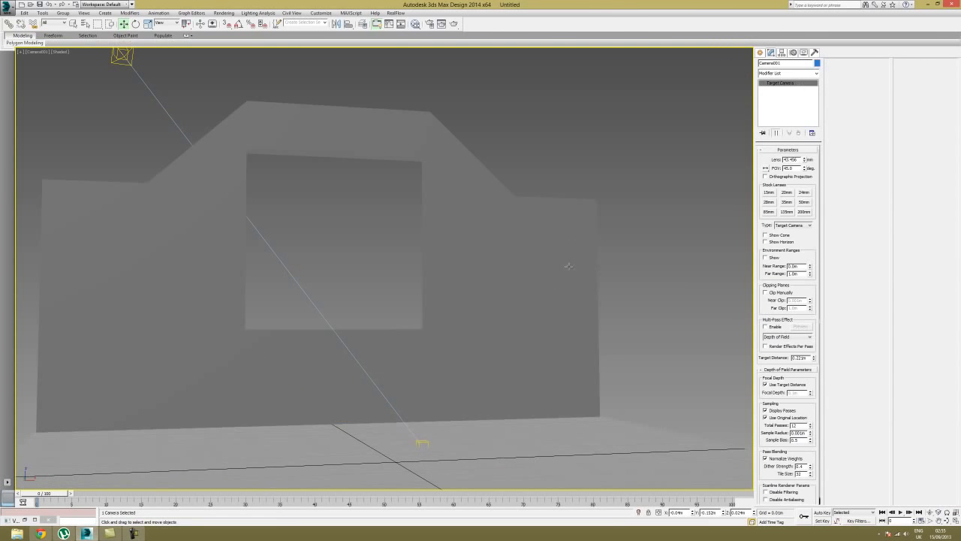
# - Show safe frames in the camera view and leave nothing selected
pyautogui.click(47, 61)
pyautogui.click(36, 53)
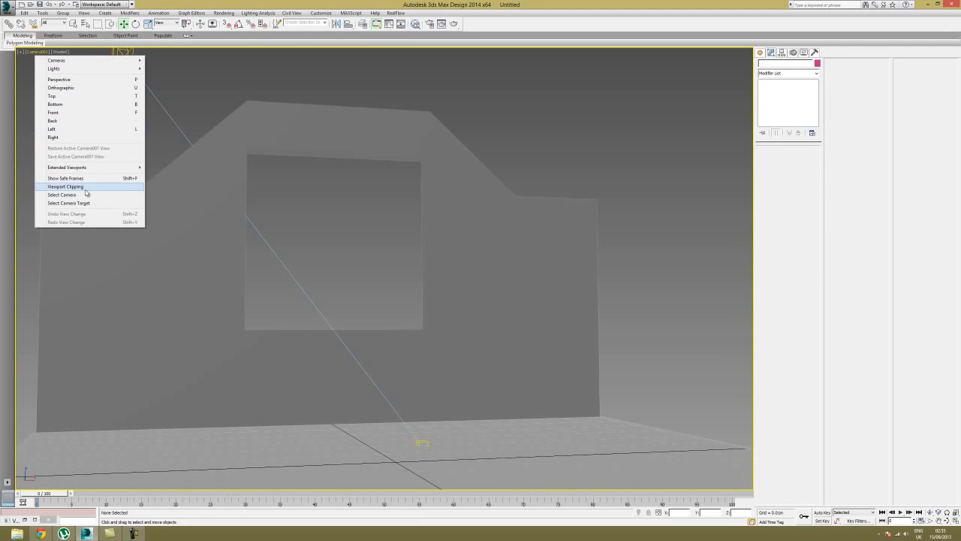
pyautogui.click(89, 181)
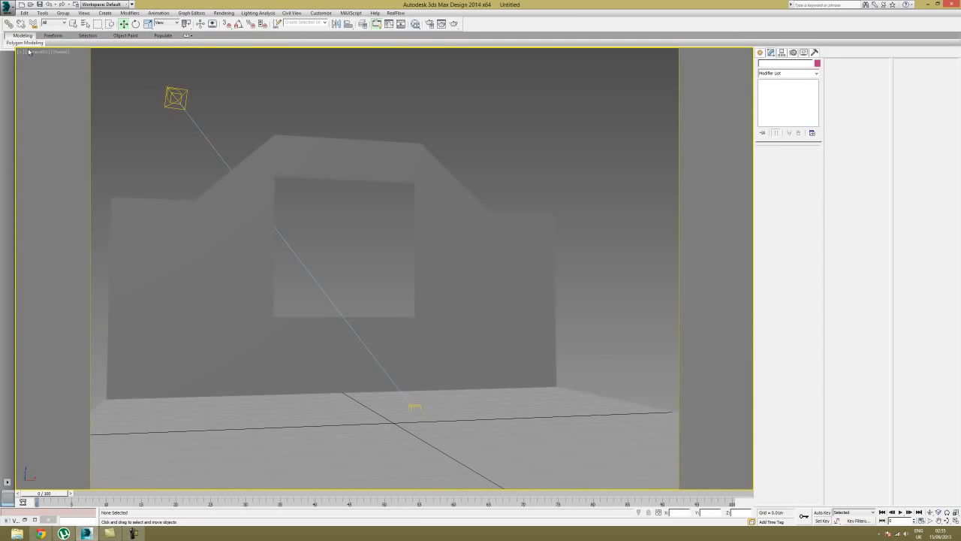
pyautogui.click(33, 52)
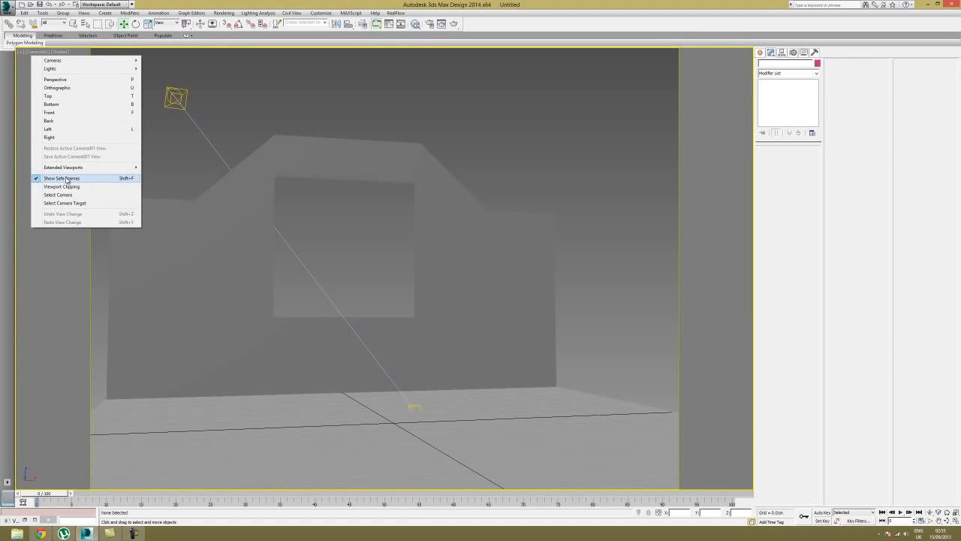
pyautogui.click(300, 327)
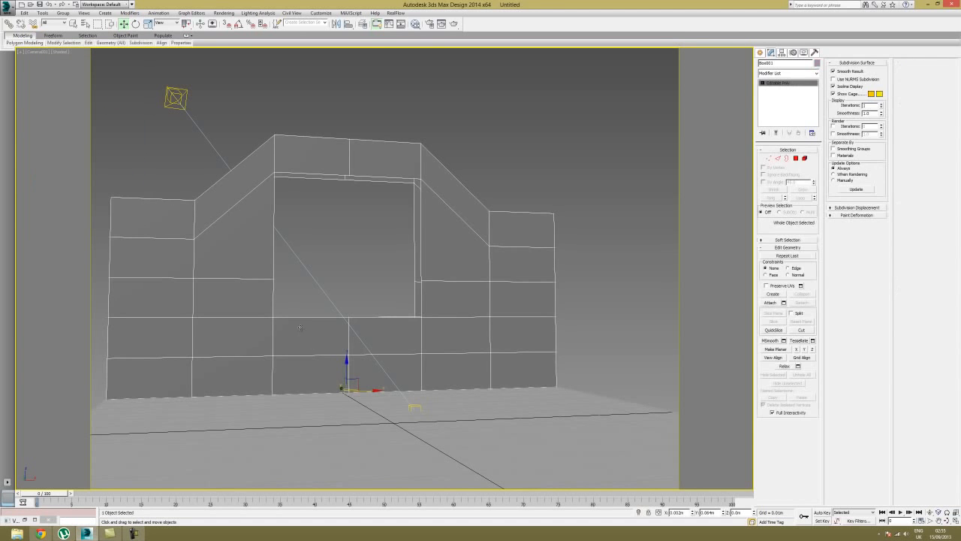
pyautogui.click(632, 233)
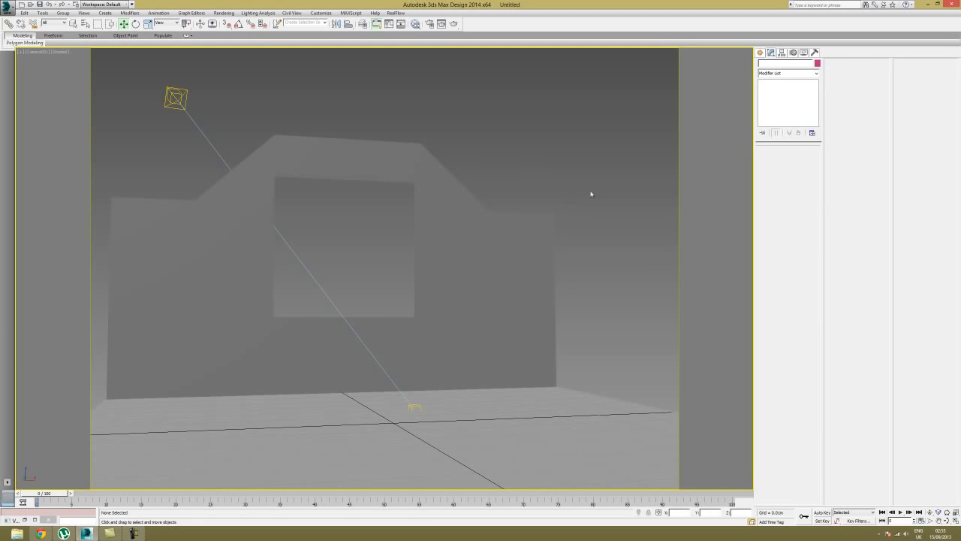
# - Select Camera001 by name and narrow its field of view to about 35.4 degrees
pyautogui.press('h')
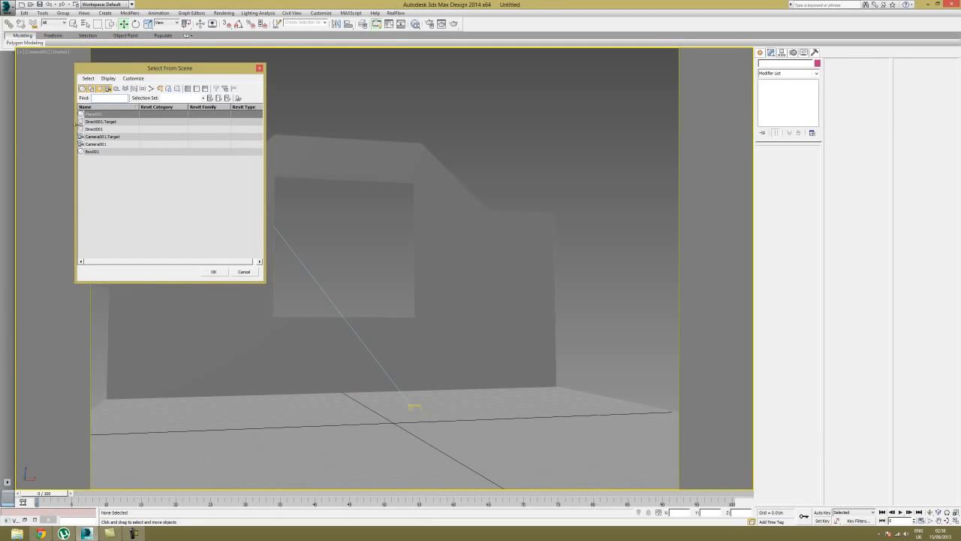
pyautogui.click(97, 144)
pyautogui.click(213, 272)
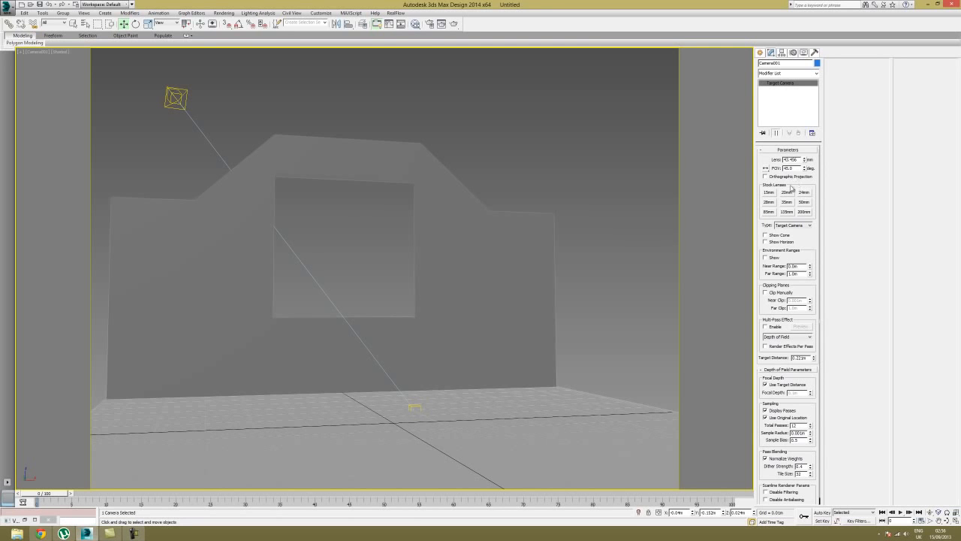
pyautogui.click(786, 202)
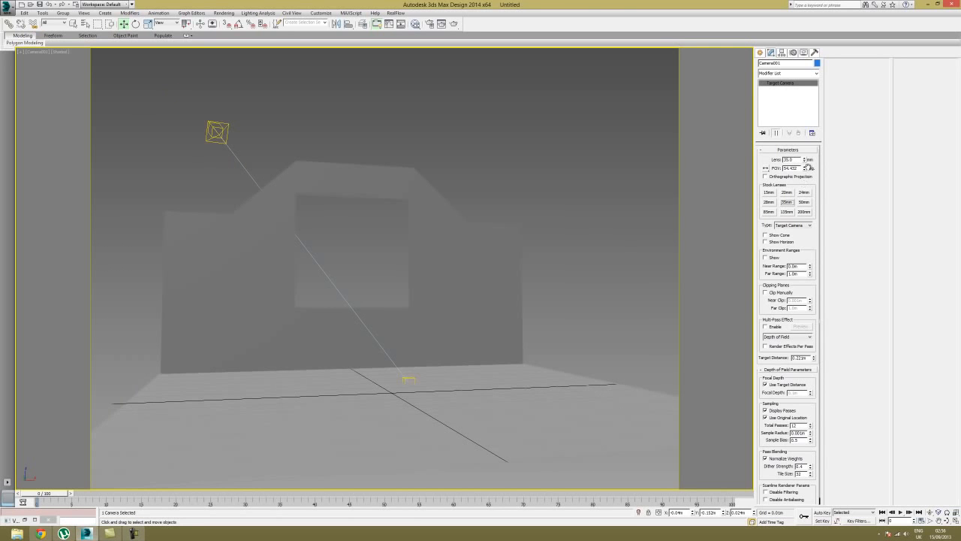
pyautogui.moveTo(806, 172); pyautogui.dragTo(811, 175)
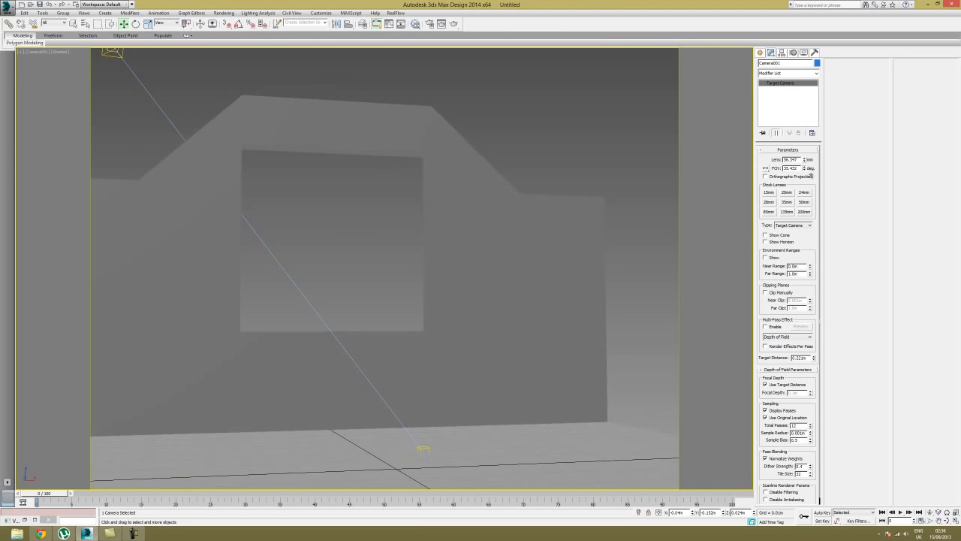
# - Set the render output size to the HDTV (video) preset at 1280x720 and close the render setup
pyautogui.click(430, 25)
pyautogui.click(225, 115)
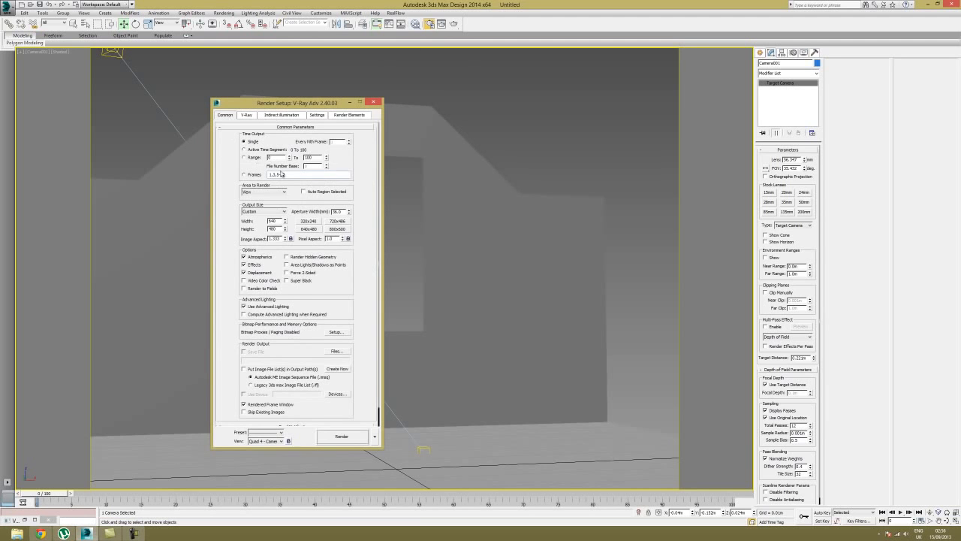
pyautogui.click(262, 211)
pyautogui.click(277, 295)
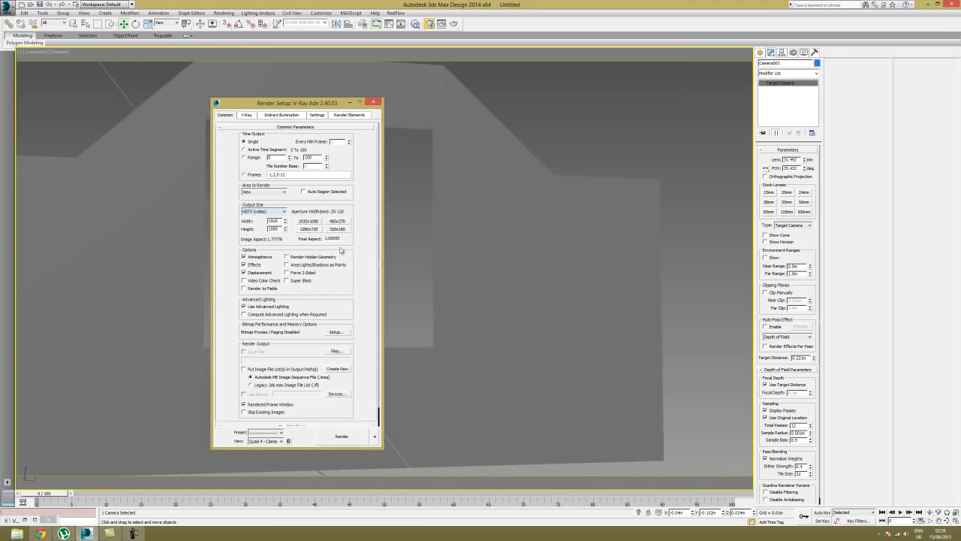
pyautogui.click(310, 229)
pyautogui.click(373, 102)
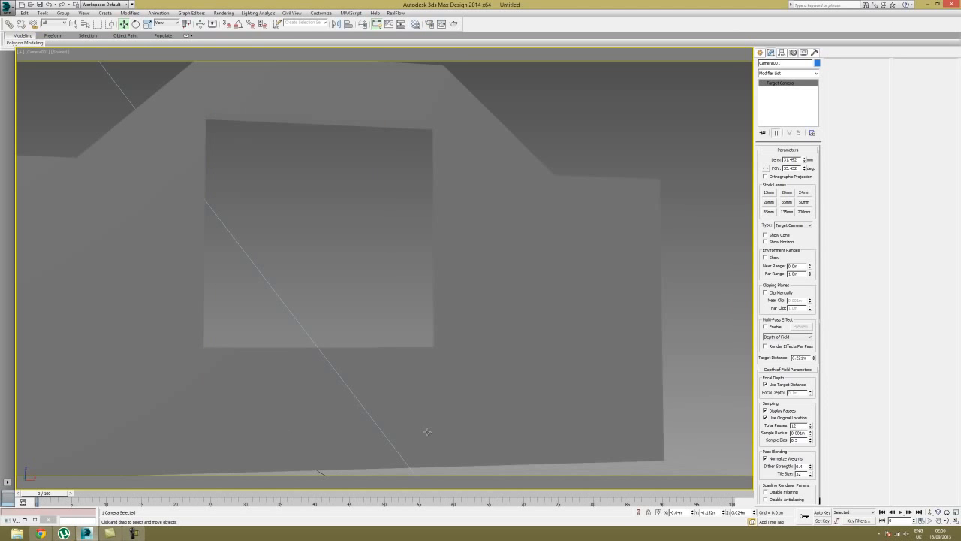
# - Pan the camera to bring more of the floor into frame, and switch back to the Perspective view
pyautogui.click(947, 519)
pyautogui.moveTo(748, 402); pyautogui.dragTo(749, 404)
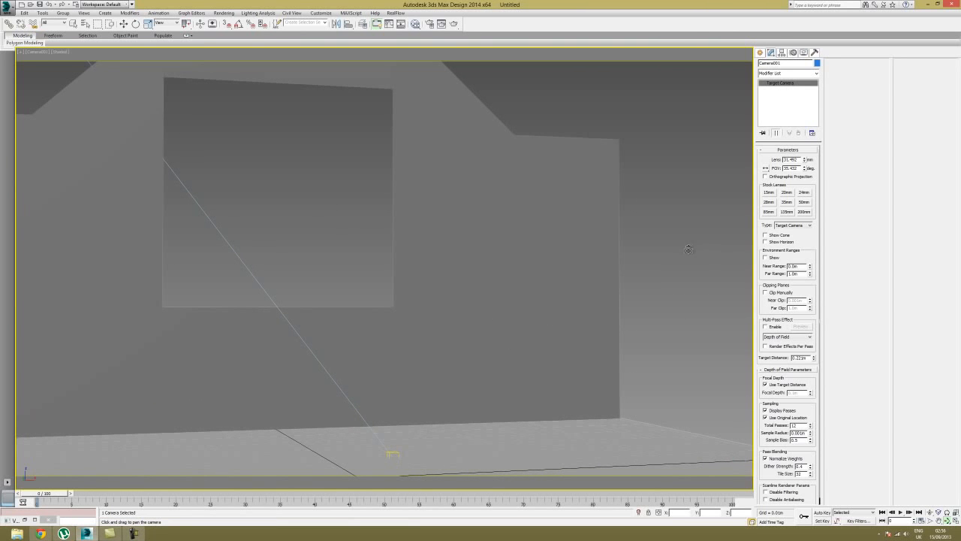
pyautogui.press('p')
pyautogui.scroll(-5, 633, 244)
pyautogui.keyDown('alt'); pyautogui.moveTo(571, 244); pyautogui.dragTo(662, 301, button='middle'); pyautogui.keyUp('alt')
pyautogui.moveTo(533, 255)
pyautogui.keyDown('alt'); pyautogui.mouseDown(button='middle')
pyautogui.moveTo(578, 257)
pyautogui.moveTo(559, 243)
pyautogui.moveTo(482, 255)
pyautogui.moveTo(533, 269)
pyautogui.mouseUp(button='middle'); pyautogui.keyUp('alt')
pyautogui.scroll(2, 488, 255)
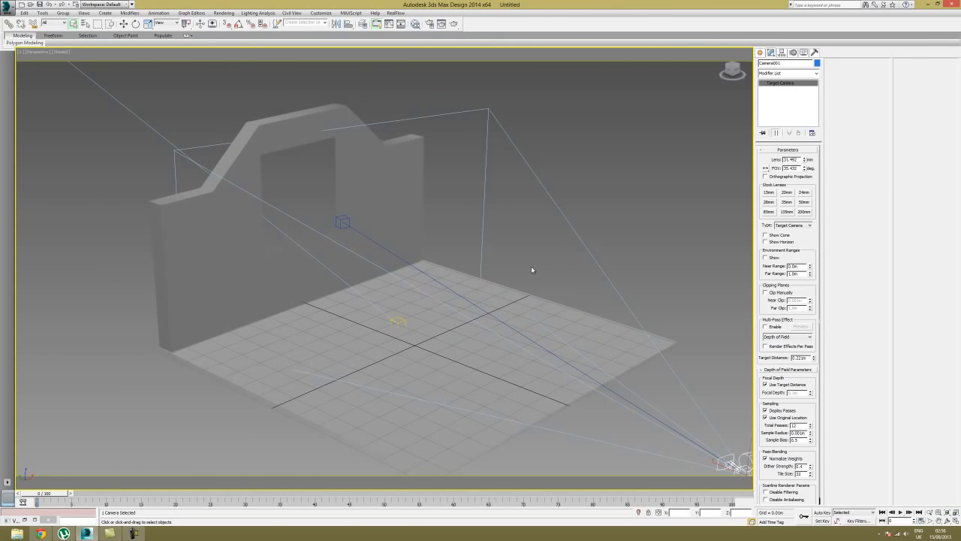
# - Open the rendering Environment and Effects settings on the Environment page
pyautogui.press('8')
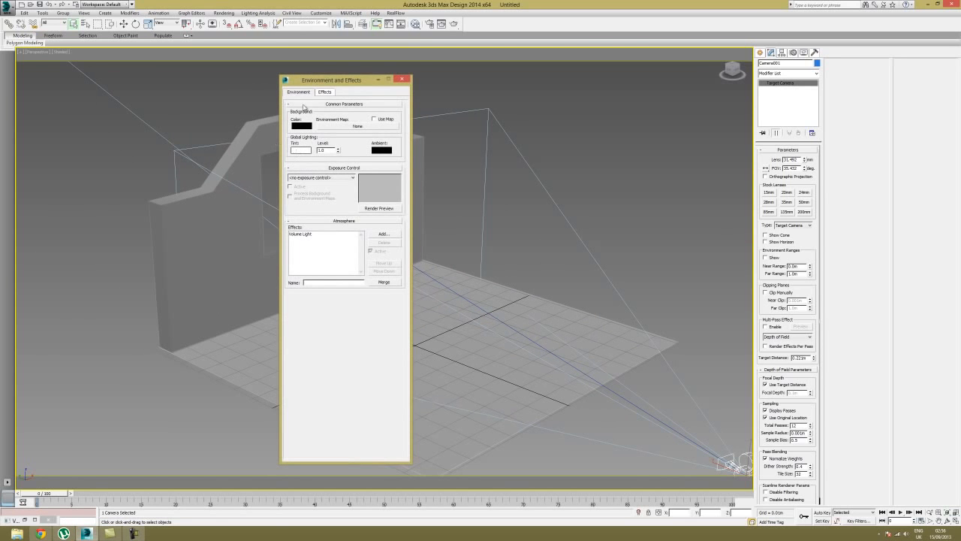
pyautogui.moveTo(327, 87); pyautogui.dragTo(351, 89)
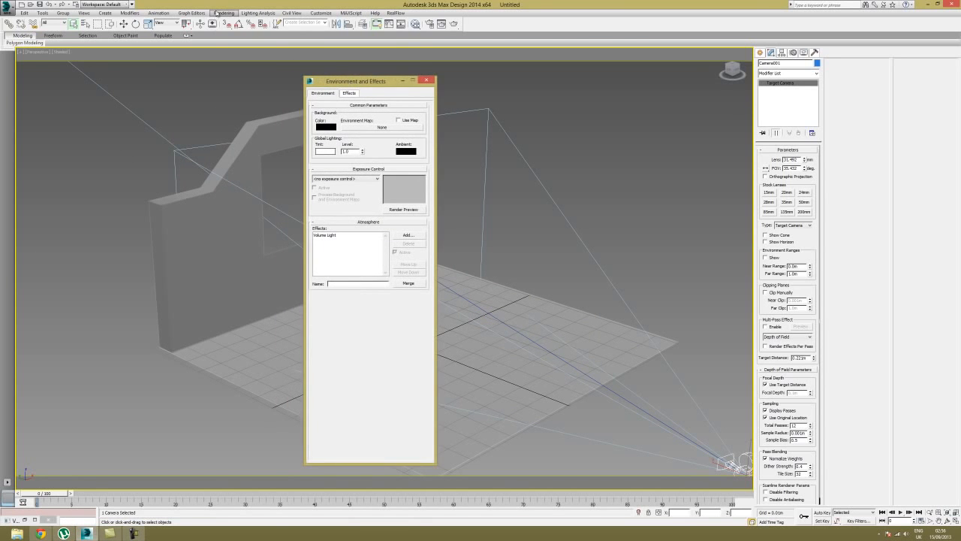
pyautogui.click(224, 13)
pyautogui.click(235, 71)
pyautogui.click(224, 13)
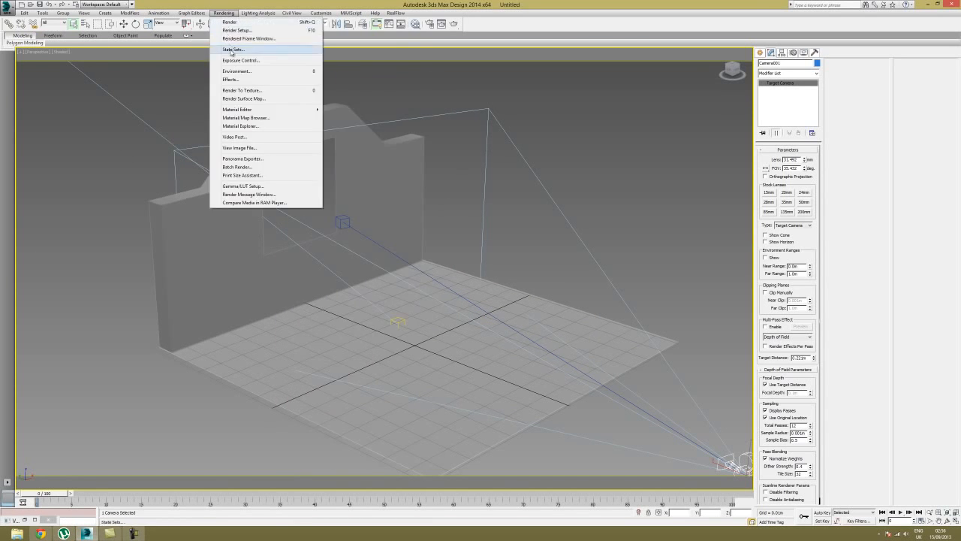
pyautogui.click(235, 70)
pyautogui.click(224, 12)
pyautogui.moveTo(289, 14)
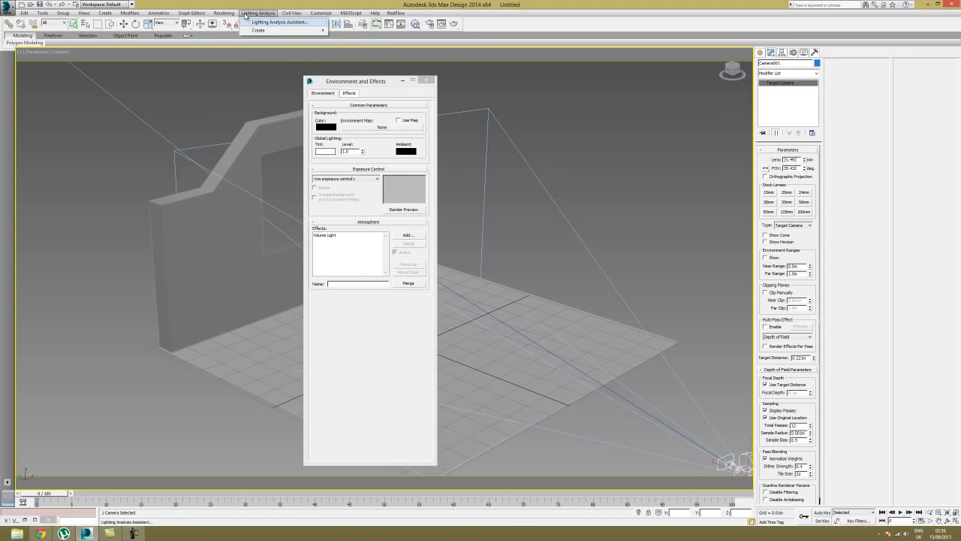
pyautogui.moveTo(224, 13)
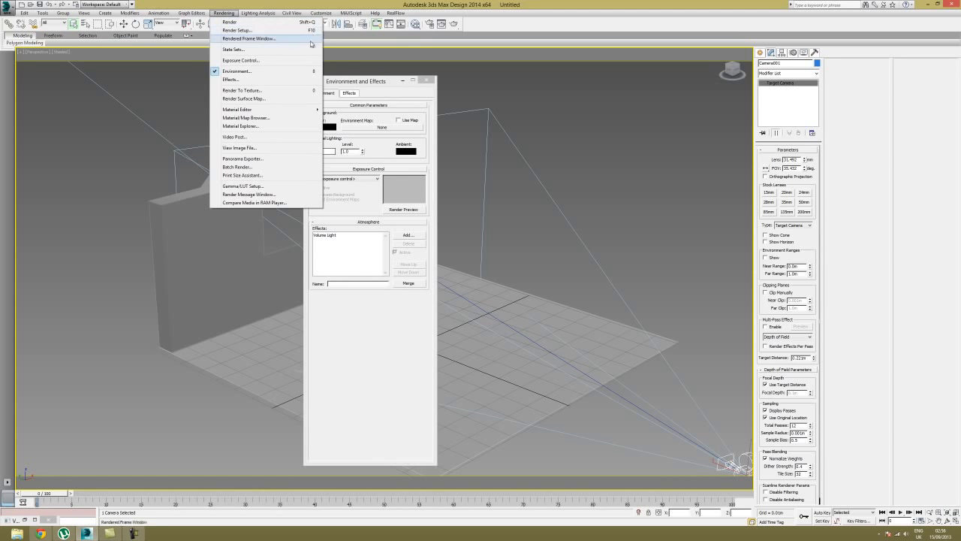
pyautogui.click(373, 84)
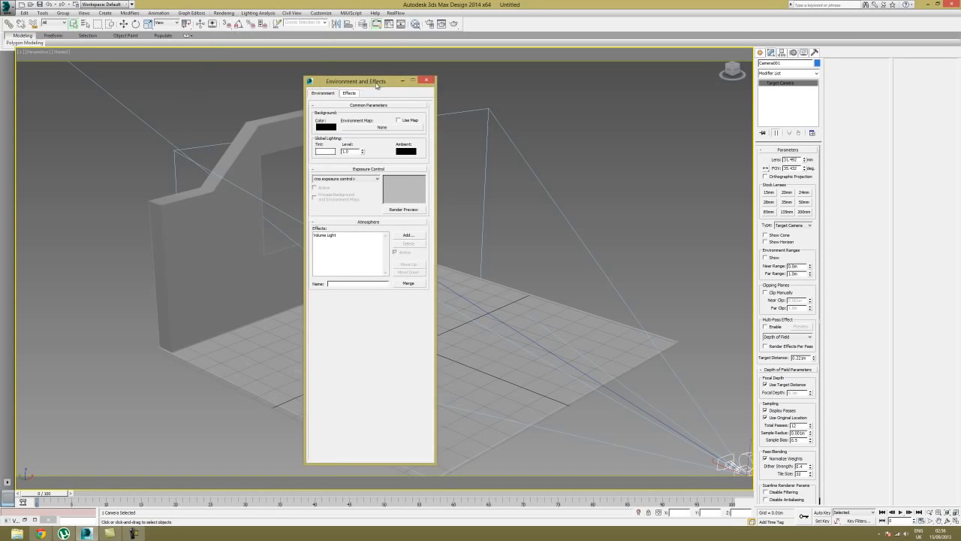
# - Select the Volume Light atmosphere effect and check which light is assigned to it
pyautogui.moveTo(382, 83); pyautogui.dragTo(416, 80)
pyautogui.click(379, 231)
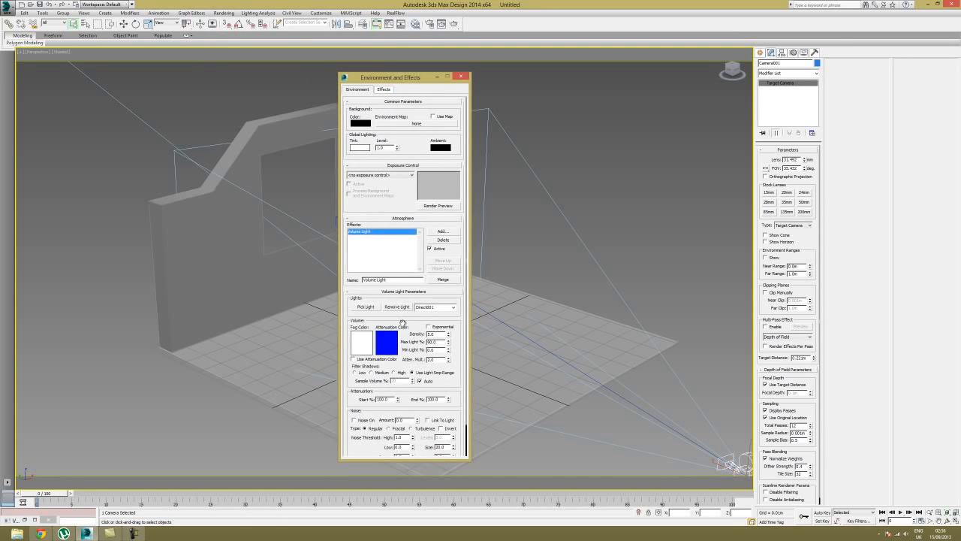
pyautogui.moveTo(398, 320); pyautogui.dragTo(414, 273)
pyautogui.click(453, 274)
pyautogui.click(452, 275)
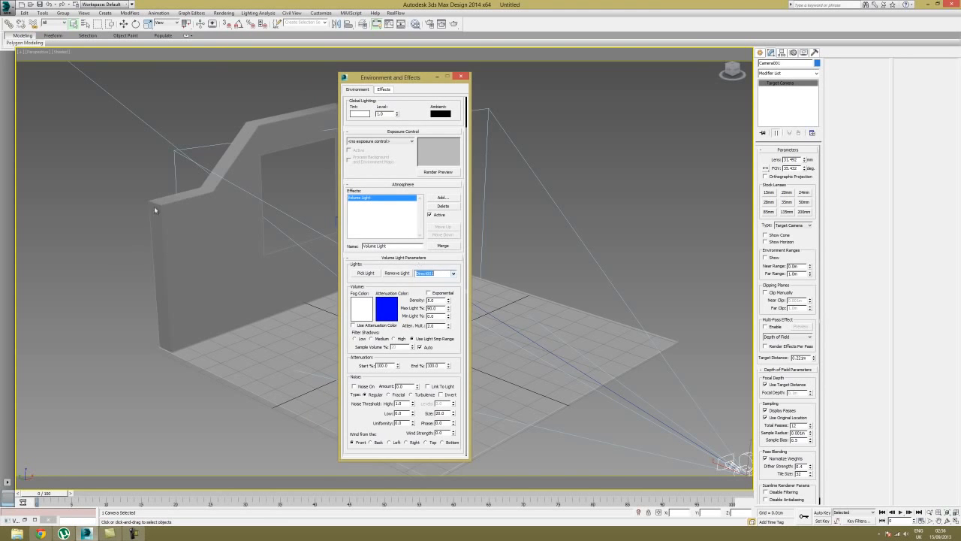
# - Enable attenuation color and noise for the Volume Light, using Turbulence noise with size 100
pyautogui.moveTo(112, 162); pyautogui.dragTo(279, 284, button='middle')
pyautogui.scroll(-3, 186, 232)
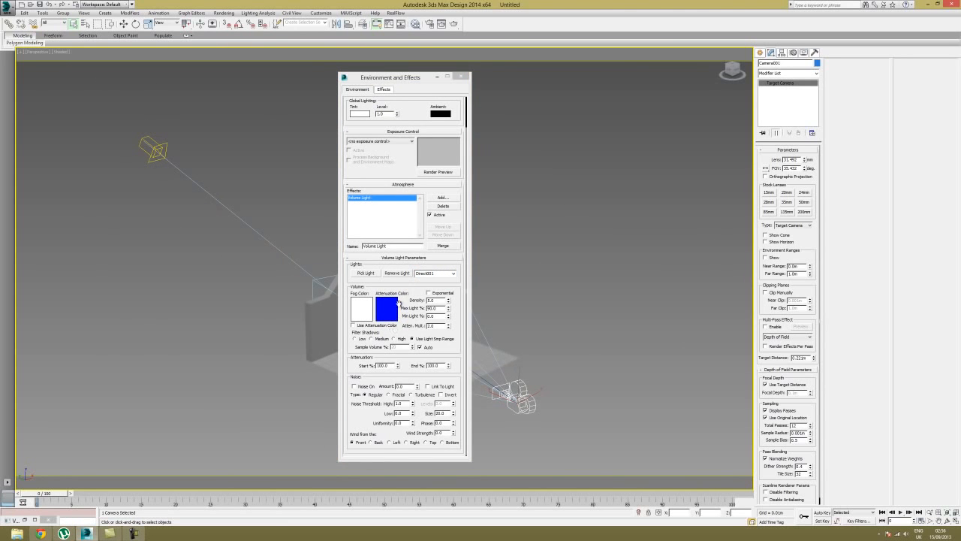
pyautogui.moveTo(413, 302); pyautogui.dragTo(414, 273)
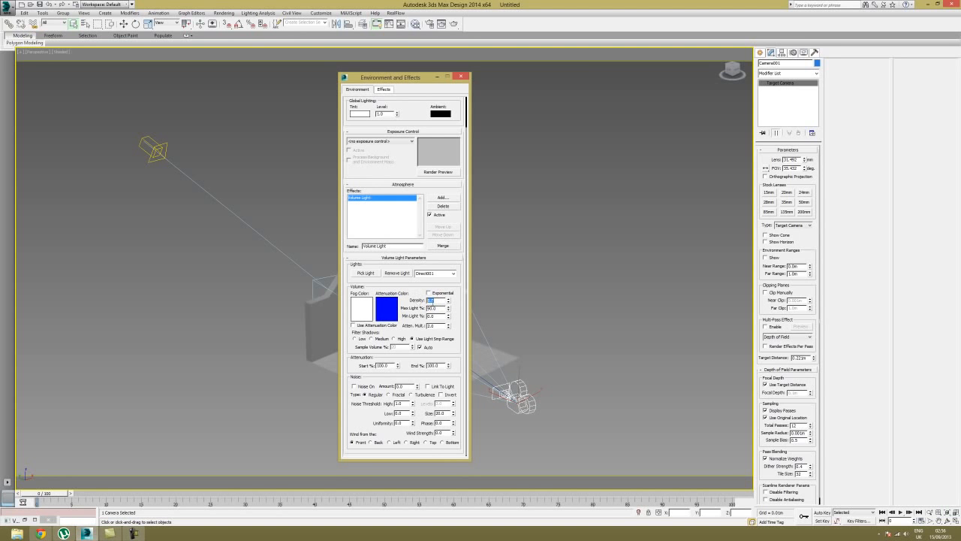
pyautogui.moveTo(392, 77); pyautogui.dragTo(524, 73)
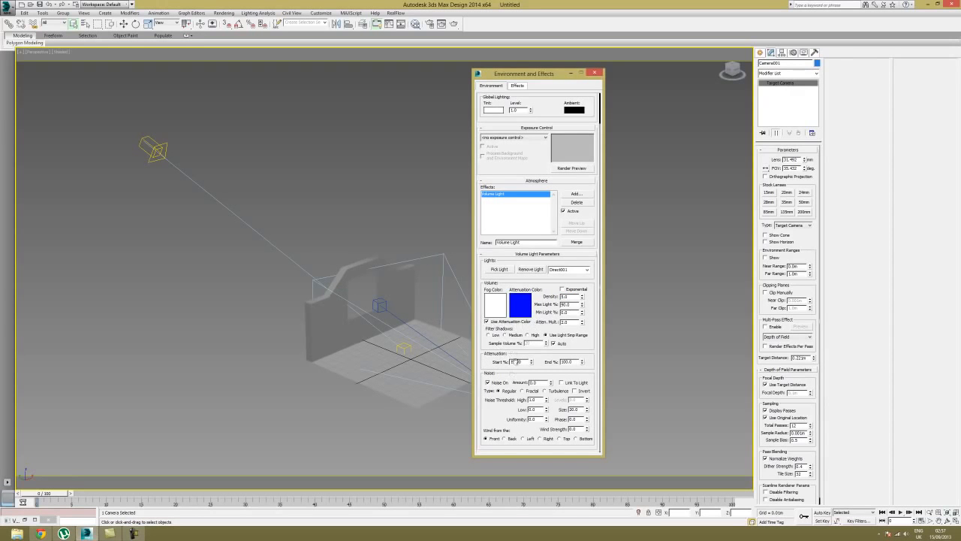
pyautogui.click(544, 390)
pyautogui.click(507, 419)
pyautogui.keyDown('alt'); pyautogui.moveTo(393, 304); pyautogui.dragTo(391, 298, button='middle'); pyautogui.keyUp('alt')
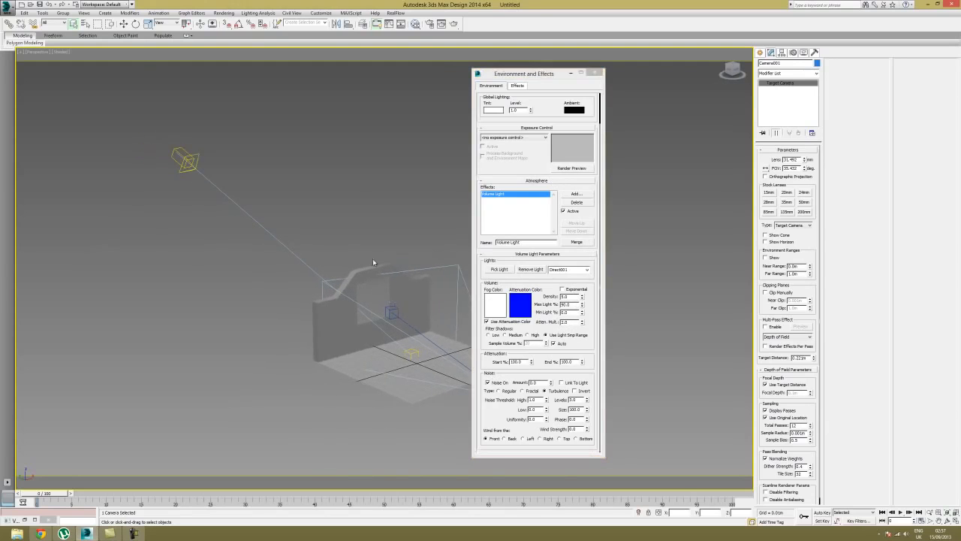
# - Show the Camera001 view, render the frame to check the volume light, and close the rendered image
pyautogui.click(36, 51)
pyautogui.moveTo(75, 60)
pyautogui.click(169, 62)
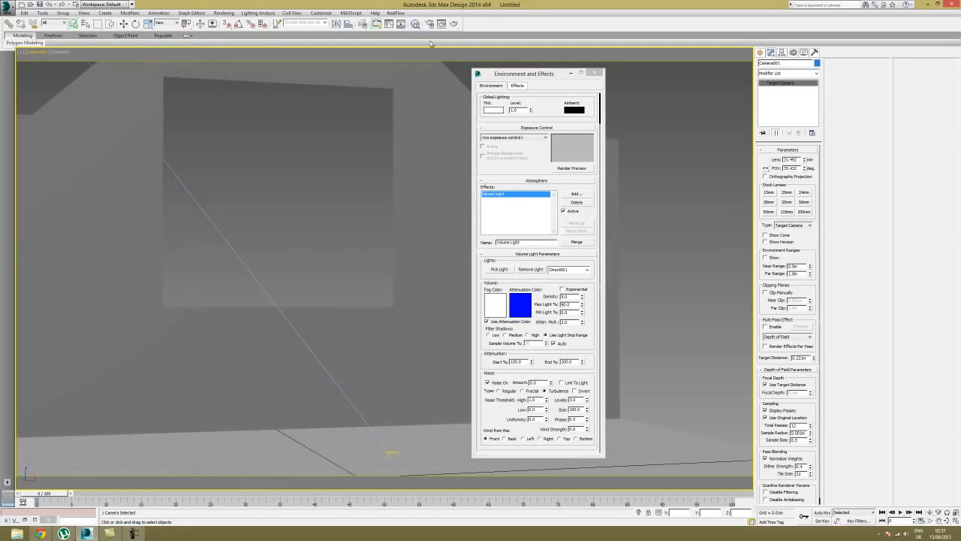
pyautogui.click(454, 23)
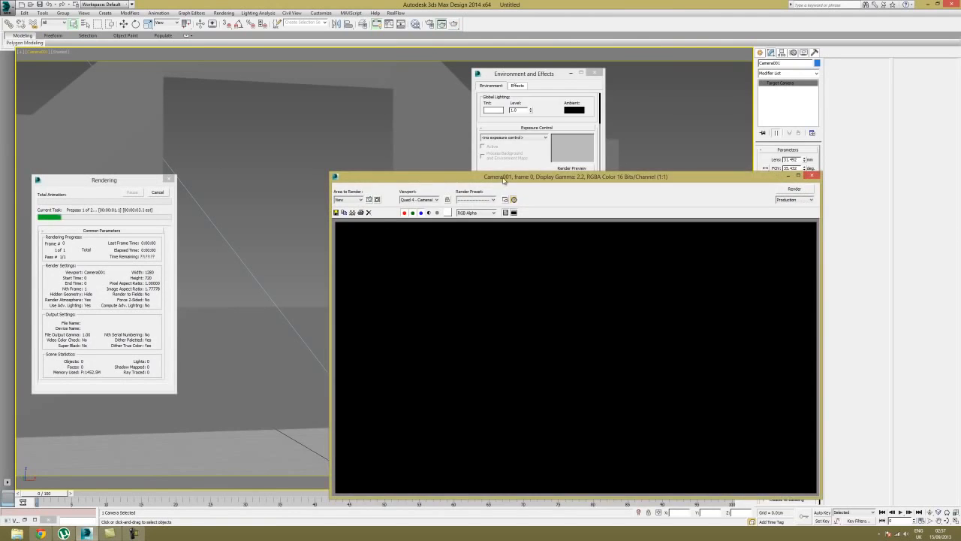
pyautogui.moveTo(503, 180); pyautogui.dragTo(444, 103)
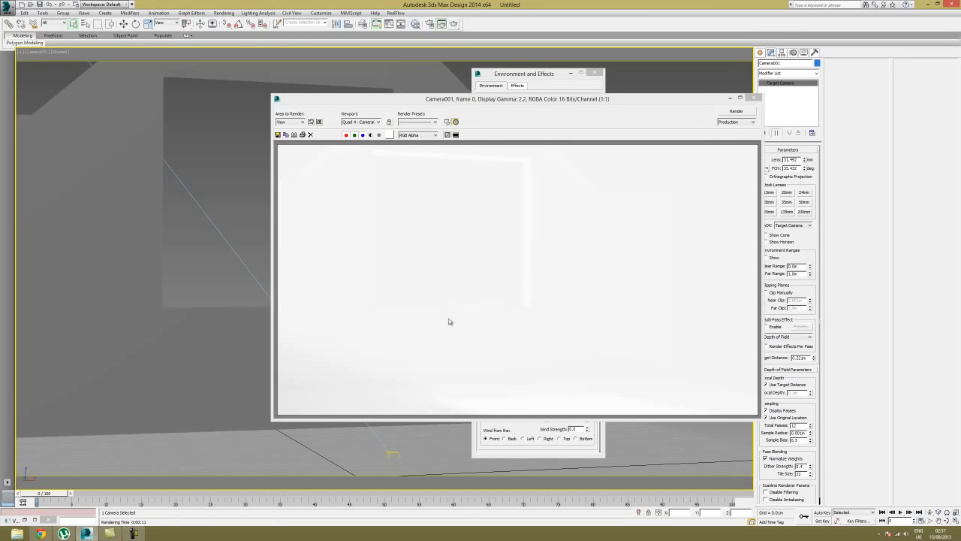
pyautogui.click(754, 98)
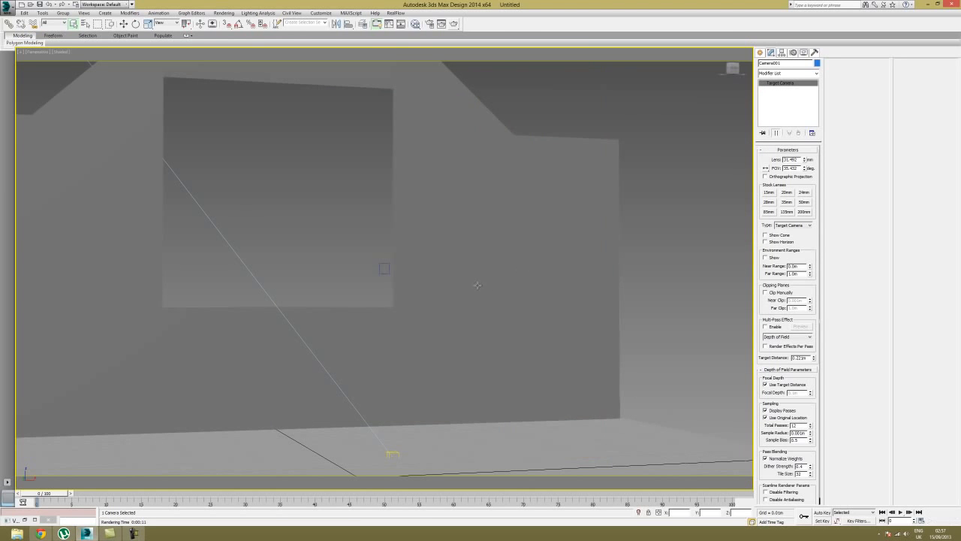
# - Return to the Perspective view and clear the camera selection
pyautogui.press('p')
pyautogui.scroll(-1, 353, 299)
pyautogui.keyDown('alt'); pyautogui.moveTo(349, 295); pyautogui.dragTo(551, 367, button='middle'); pyautogui.keyUp('alt')
pyautogui.scroll(-8, 476, 347)
pyautogui.click(548, 365)
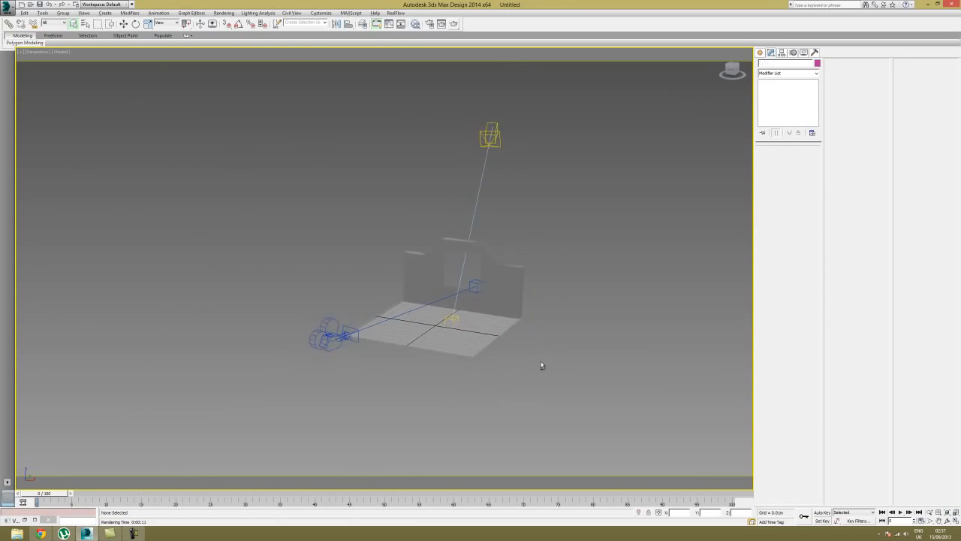
# - Create a box wall about 0.129 m long, 0.01 m wide and 0.053 m high along the floor's side edge, with fewer width and height segments
pyautogui.scroll(5, 547, 364)
pyautogui.moveTo(413, 305); pyautogui.dragTo(524, 351, button='middle')
pyautogui.click(760, 53)
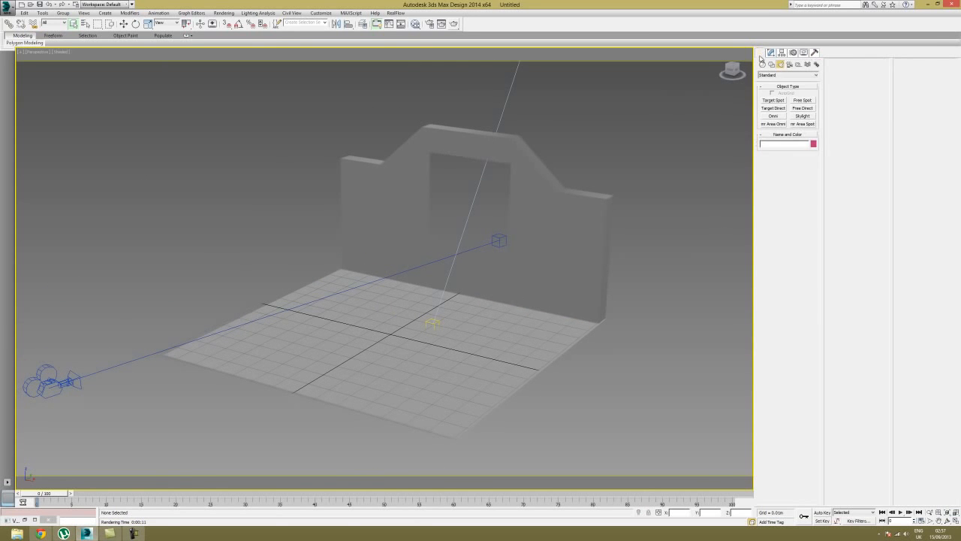
pyautogui.click(762, 64)
pyautogui.click(773, 100)
pyautogui.keyDown('alt'); pyautogui.moveTo(510, 221); pyautogui.dragTo(320, 278, button='middle'); pyautogui.keyUp('alt')
pyautogui.moveTo(201, 305); pyautogui.dragTo(450, 251)
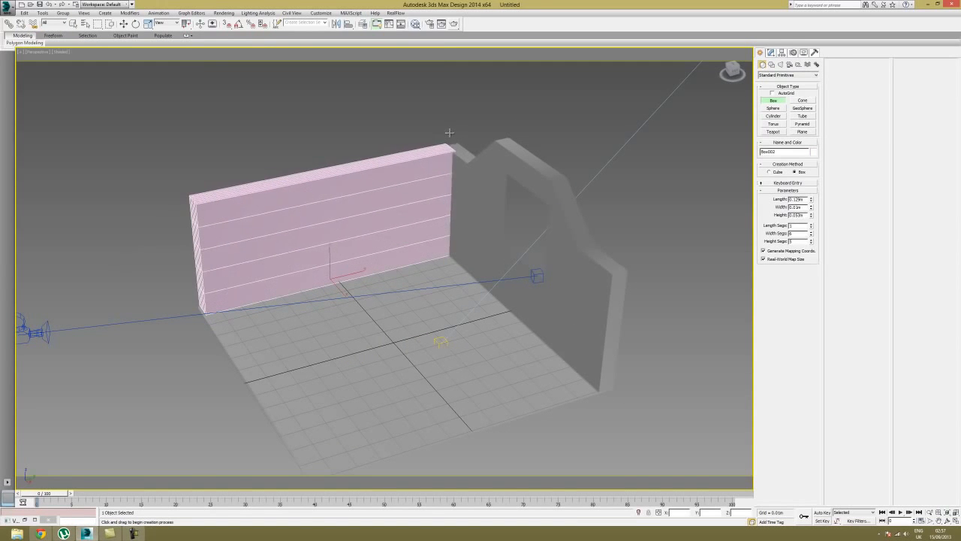
pyautogui.moveTo(811, 234)
pyautogui.mouseDown()
pyautogui.moveTo(812, 251)
pyautogui.moveTo(814, 238)
pyautogui.mouseUp()
pyautogui.click(811, 243)
# - Clone the side wall as one instance onto the opposite side edge of the floor
pyautogui.moveTo(560, 255)
pyautogui.keyDown('alt'); pyautogui.mouseDown(button='middle')
pyautogui.moveTo(631, 258)
pyautogui.moveTo(554, 244)
pyautogui.mouseUp(button='middle'); pyautogui.keyUp('alt')
pyautogui.press('w')
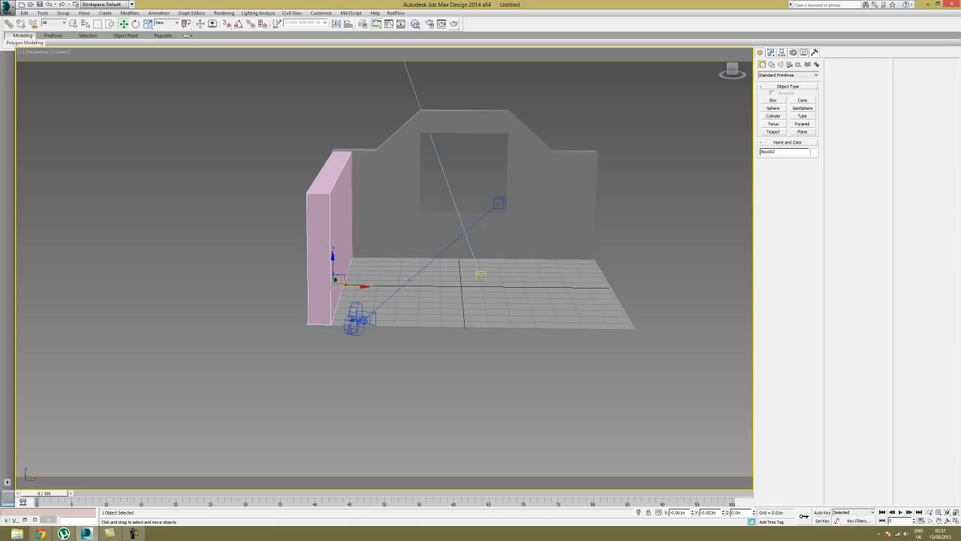
pyautogui.keyDown('shift'); pyautogui.moveTo(359, 292); pyautogui.dragTo(630, 298); pyautogui.keyUp('shift')
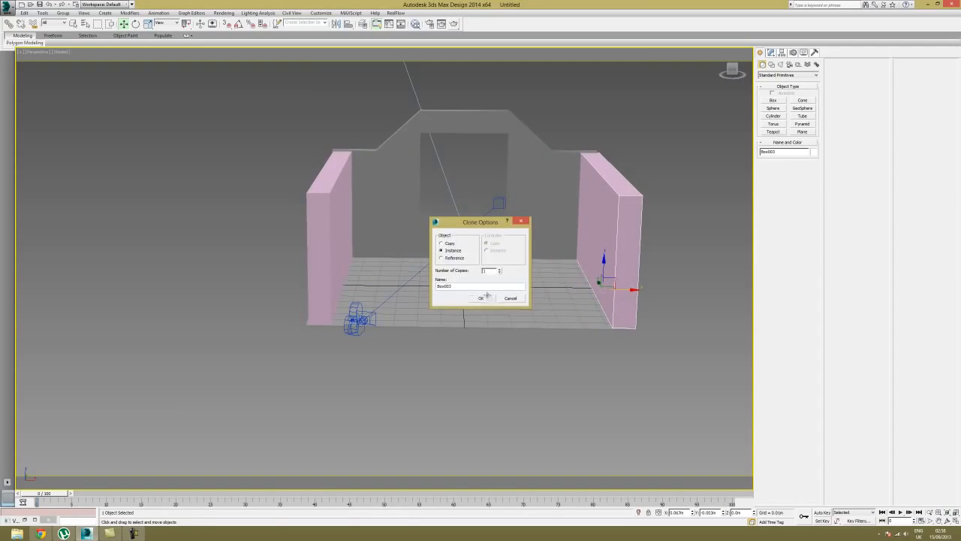
pyautogui.click(487, 297)
# - Scale each of the two side walls thinner across its width
pyautogui.keyDown('alt'); pyautogui.moveTo(487, 289); pyautogui.dragTo(488, 300, button='middle'); pyautogui.keyUp('alt')
pyautogui.press('r')
pyautogui.moveTo(629, 288); pyautogui.dragTo(618, 287)
pyautogui.click(350, 259)
pyautogui.moveTo(353, 282)
pyautogui.mouseDown()
pyautogui.moveTo(332, 281)
pyautogui.moveTo(351, 283)
pyautogui.mouseUp()
# - Select both side walls, change their object color to gray, and clear the selection
pyautogui.press('w')
pyautogui.keyDown('alt'); pyautogui.moveTo(351, 283); pyautogui.dragTo(465, 323, button='middle'); pyautogui.keyUp('alt')
pyautogui.keyDown('ctrl'); pyautogui.click(609, 249); pyautogui.keyUp('ctrl')
pyautogui.click(812, 151)
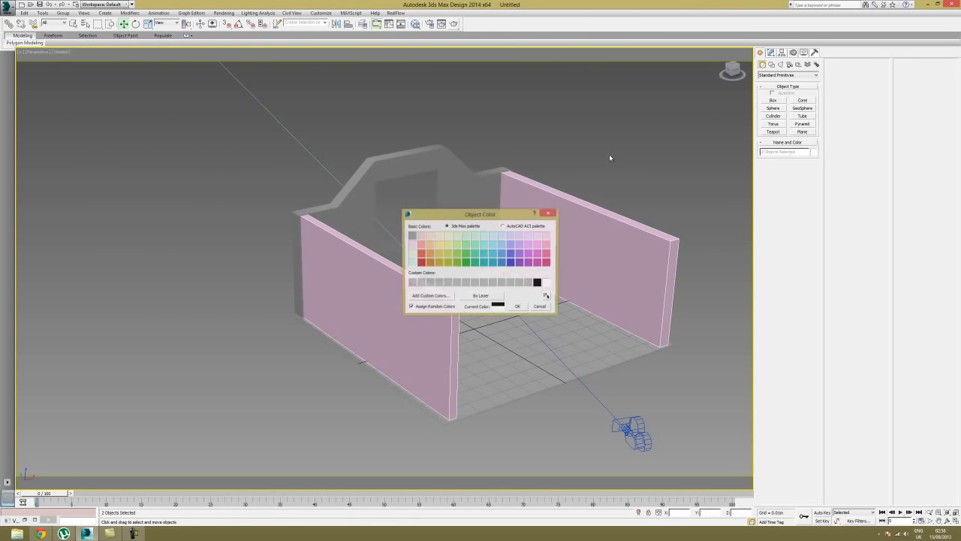
pyautogui.click(412, 235)
pyautogui.click(582, 184)
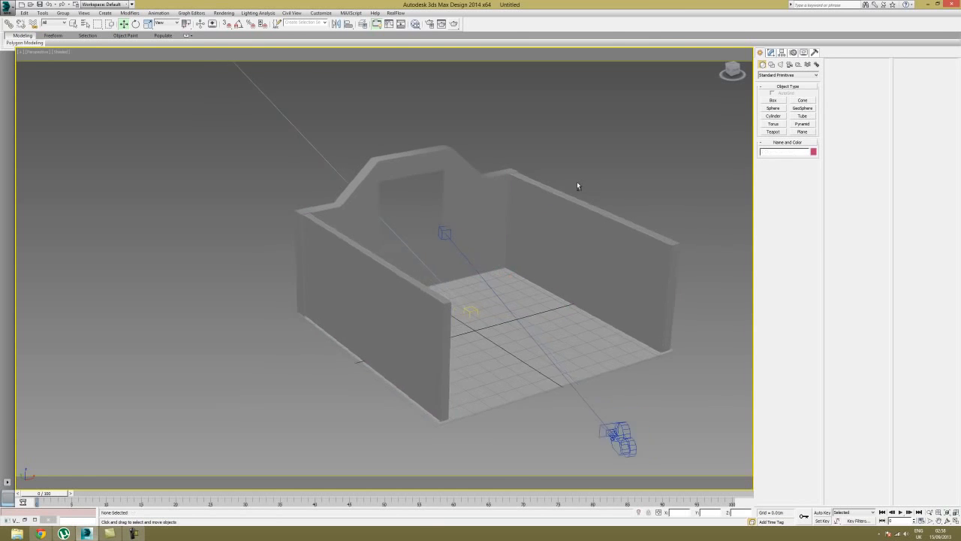
# - Clone the windowed wall to the open end of the floor so the room is closed on four sides
pyautogui.keyDown('alt'); pyautogui.moveTo(581, 185); pyautogui.dragTo(542, 229, button='middle'); pyautogui.keyUp('alt')
pyautogui.click(405, 260)
pyautogui.keyDown('alt'); pyautogui.moveTo(406, 261); pyautogui.dragTo(469, 274, button='middle'); pyautogui.keyUp('alt')
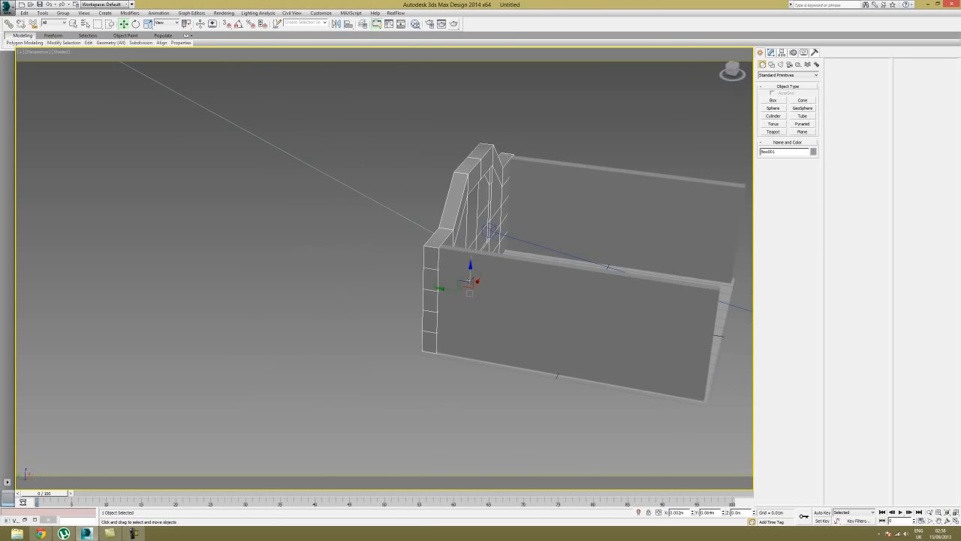
pyautogui.keyDown('shift'); pyautogui.moveTo(447, 289); pyautogui.dragTo(693, 315); pyautogui.keyUp('shift')
pyautogui.click(479, 298)
# - Select the stepped strip of inner polygons along the top of the original windowed wall for polygon editing
pyautogui.moveTo(479, 298)
pyautogui.keyDown('alt'); pyautogui.mouseDown(button='middle')
pyautogui.moveTo(534, 247)
pyautogui.moveTo(410, 353)
pyautogui.moveTo(469, 264)
pyautogui.mouseUp(button='middle'); pyautogui.keyUp('alt')
pyautogui.click(770, 51)
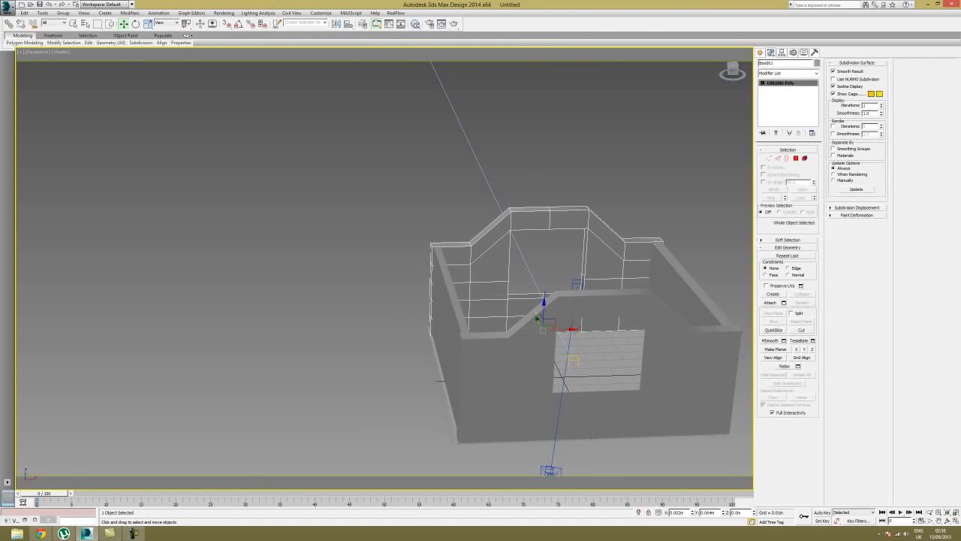
pyautogui.click(796, 159)
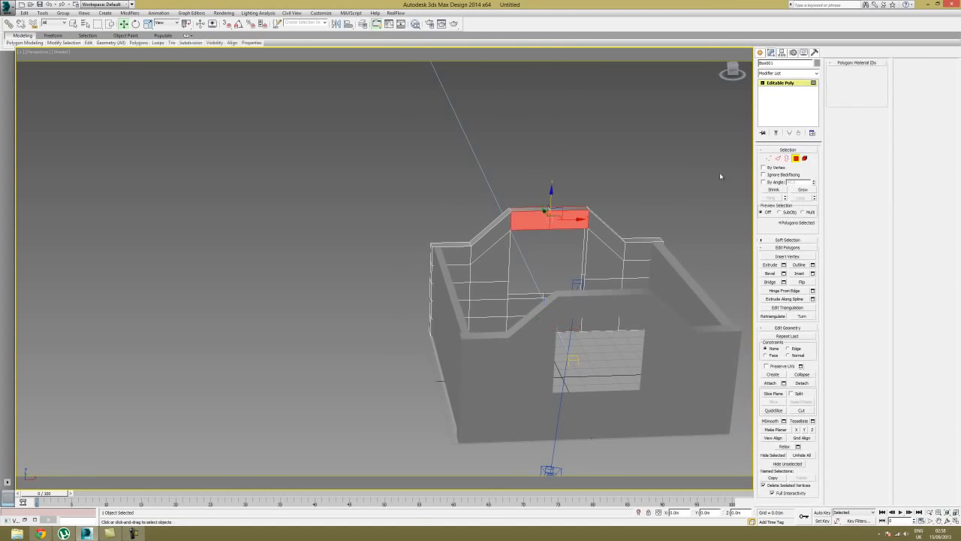
pyautogui.keyDown('ctrl'); pyautogui.click(464, 255); pyautogui.keyUp('ctrl')
pyautogui.keyDown('ctrl'); pyautogui.click(492, 227); pyautogui.keyUp('ctrl')
pyautogui.keyDown('ctrl'); pyautogui.click(605, 229); pyautogui.keyUp('ctrl')
pyautogui.keyDown('ctrl'); pyautogui.click(641, 251); pyautogui.keyUp('ctrl')
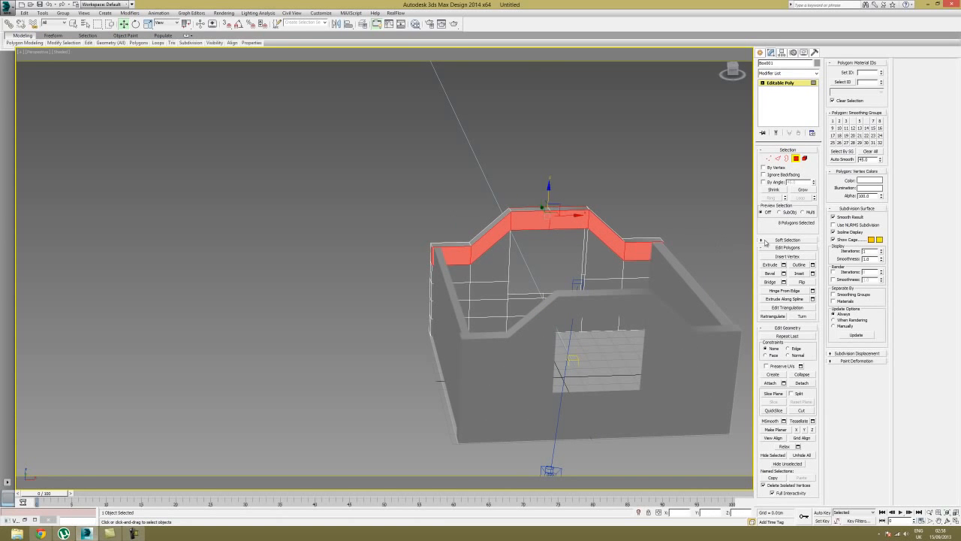
# - Try extruding the selected top-strip polygons across the room, and reset the extrusion amount to zero
pyautogui.click(771, 265)
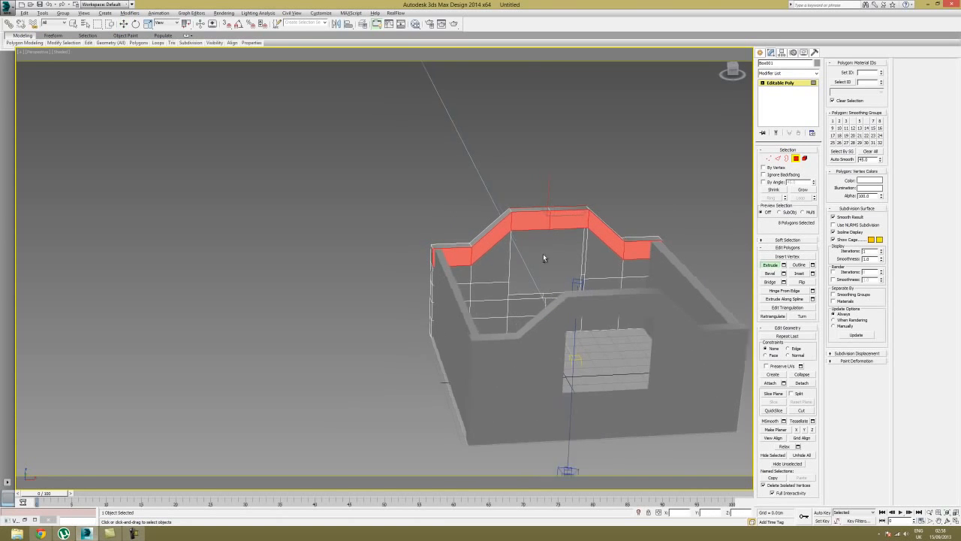
pyautogui.keyDown('alt'); pyautogui.moveTo(540, 257); pyautogui.dragTo(550, 237, button='middle'); pyautogui.keyUp('alt')
pyautogui.press('w')
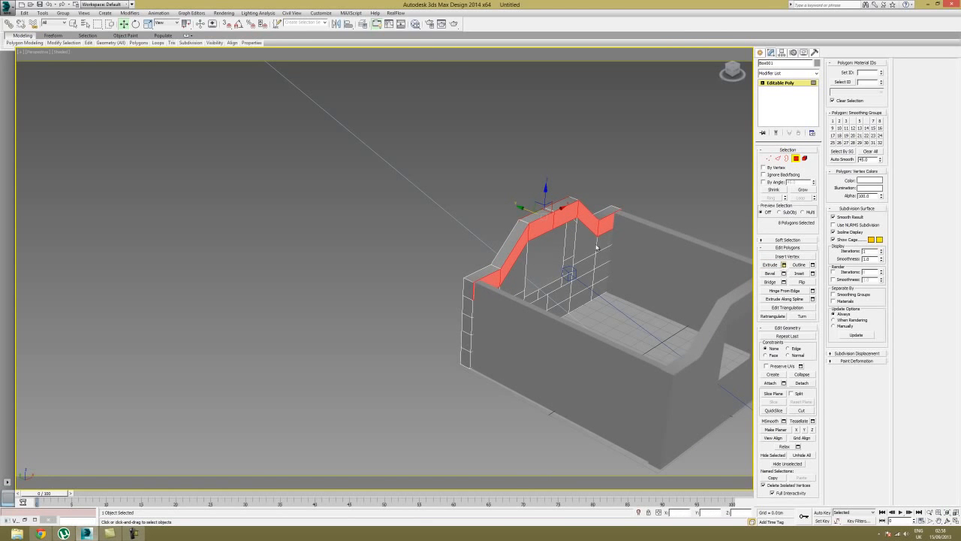
pyautogui.click(783, 264)
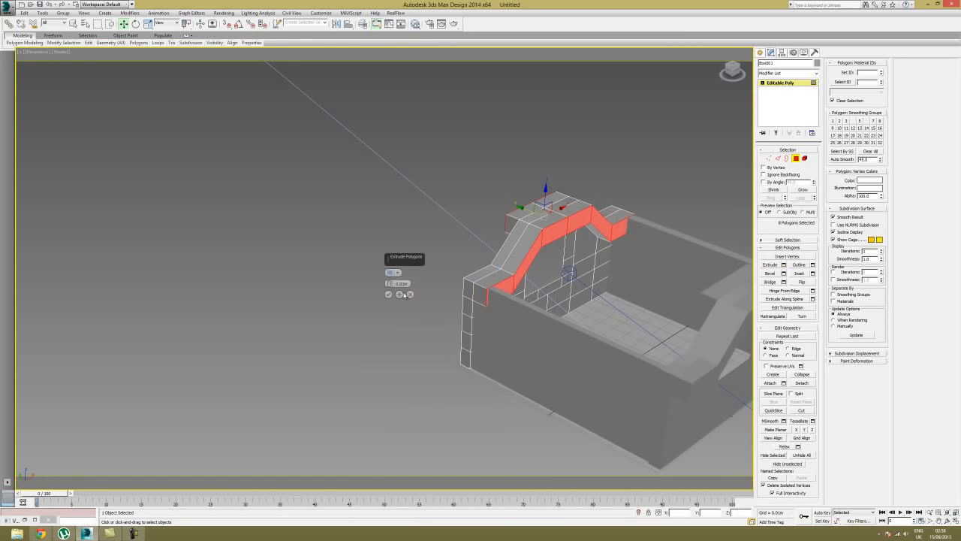
pyautogui.moveTo(389, 283); pyautogui.dragTo(320, 138)
pyautogui.keyDown('alt'); pyautogui.moveTo(345, 182); pyautogui.dragTo(391, 261, button='middle'); pyautogui.keyUp('alt')
pyautogui.rightClick(388, 283)
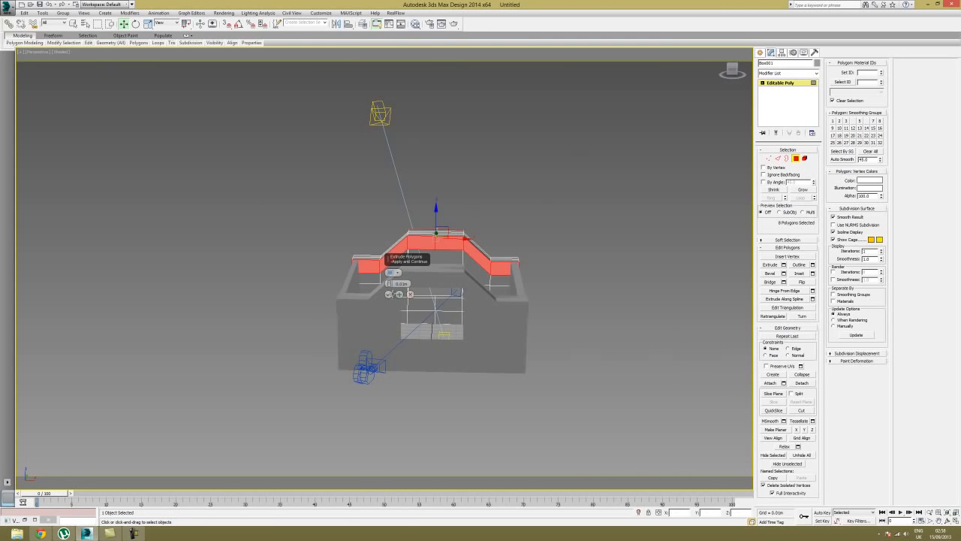
pyautogui.click(388, 295)
# - Remove the two unwanted polygons at the back of the wall's raised top from the selection
pyautogui.keyDown('alt'); pyautogui.moveTo(407, 292); pyautogui.dragTo(342, 295, button='middle'); pyautogui.keyUp('alt')
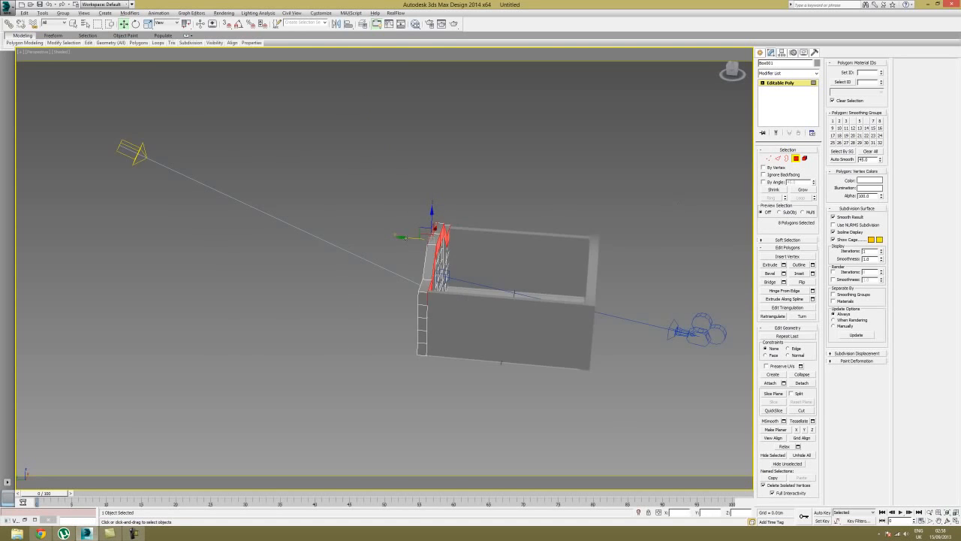
pyautogui.keyDown('alt'); pyautogui.moveTo(430, 235); pyautogui.dragTo(455, 242, button='middle'); pyautogui.keyUp('alt')
pyautogui.keyDown('alt'); pyautogui.click(441, 246); pyautogui.keyUp('alt')
pyautogui.keyDown('alt'); pyautogui.click(424, 238); pyautogui.keyUp('alt')
pyautogui.keyDown('alt'); pyautogui.moveTo(532, 235); pyautogui.dragTo(455, 239, button='middle'); pyautogui.keyUp('alt')
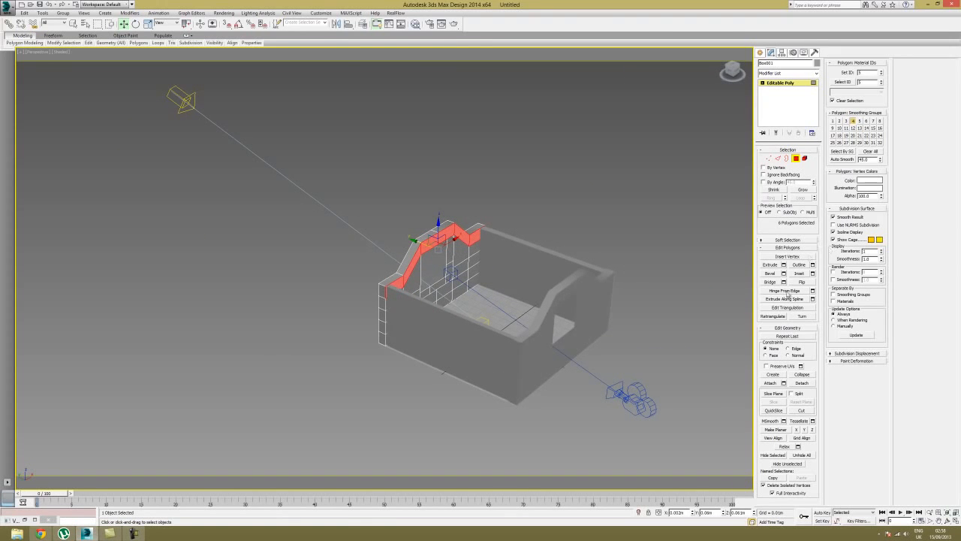
# - Extrude the remaining top-strip polygons of the windowed wall over the side walls to form a roof
pyautogui.click(783, 265)
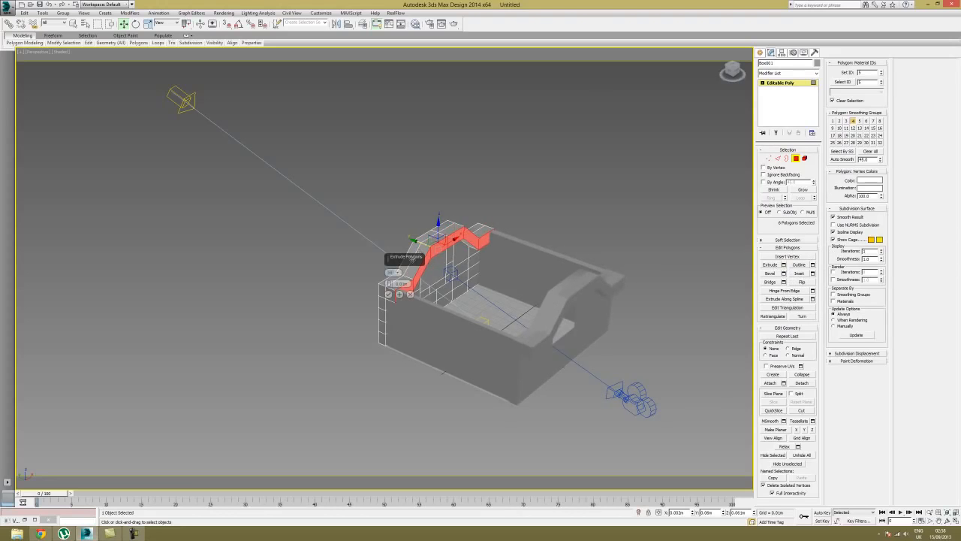
pyautogui.moveTo(390, 283); pyautogui.dragTo(314, 219)
pyautogui.moveTo(308, 184); pyautogui.dragTo(306, 157)
pyautogui.click(388, 293)
pyautogui.keyDown('alt'); pyautogui.moveTo(614, 293); pyautogui.dragTo(606, 286, button='middle'); pyautogui.keyUp('alt')
pyautogui.moveTo(681, 268); pyautogui.dragTo(622, 256, button='middle')
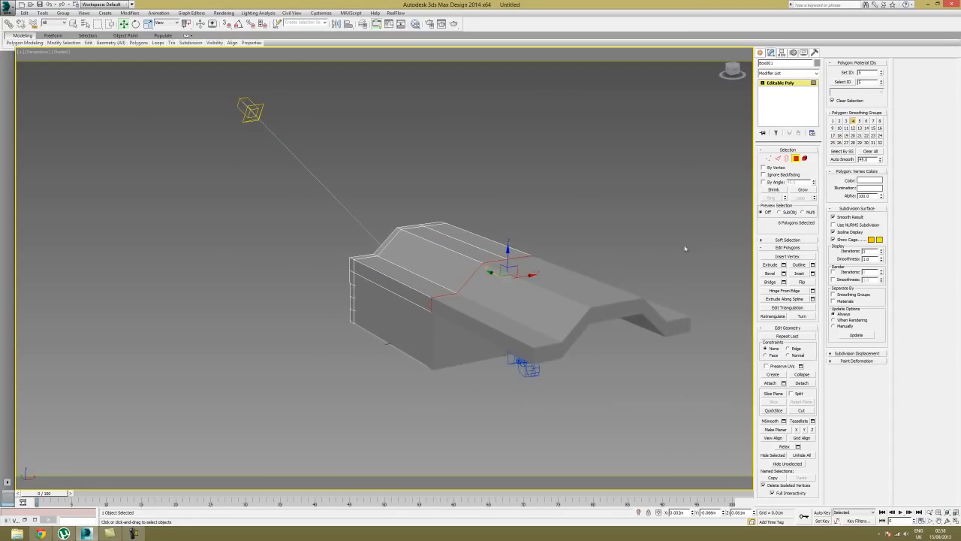
# - Try to delete the end and outer polygons of the roof section overhanging beyond the windowed wall
pyautogui.click(797, 158)
pyautogui.click(601, 295)
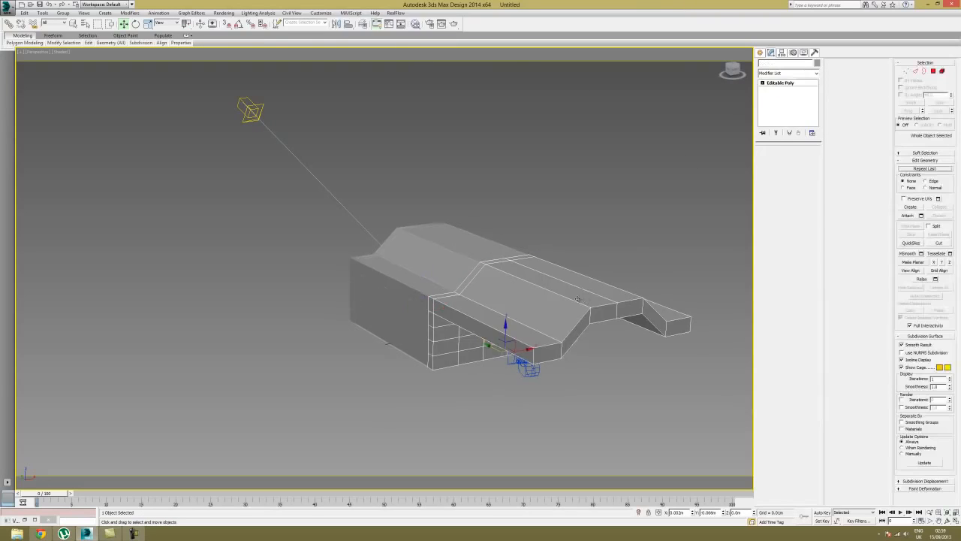
pyautogui.click(796, 158)
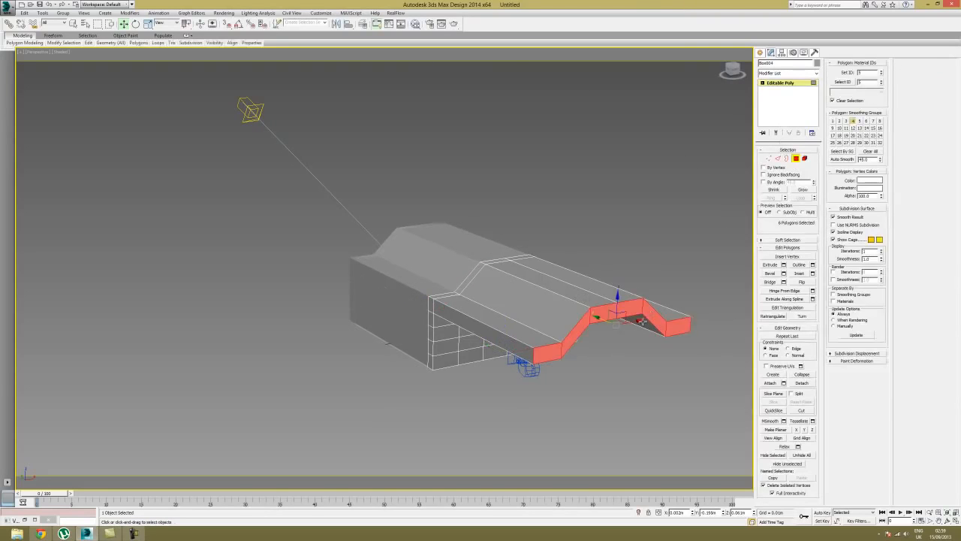
pyautogui.press('Delete')
pyautogui.click(683, 327)
pyautogui.press('Delete')
pyautogui.keyDown('alt'); pyautogui.moveTo(624, 360); pyautogui.dragTo(674, 373, button='middle'); pyautogui.keyUp('alt')
pyautogui.moveTo(675, 374); pyautogui.dragTo(610, 248)
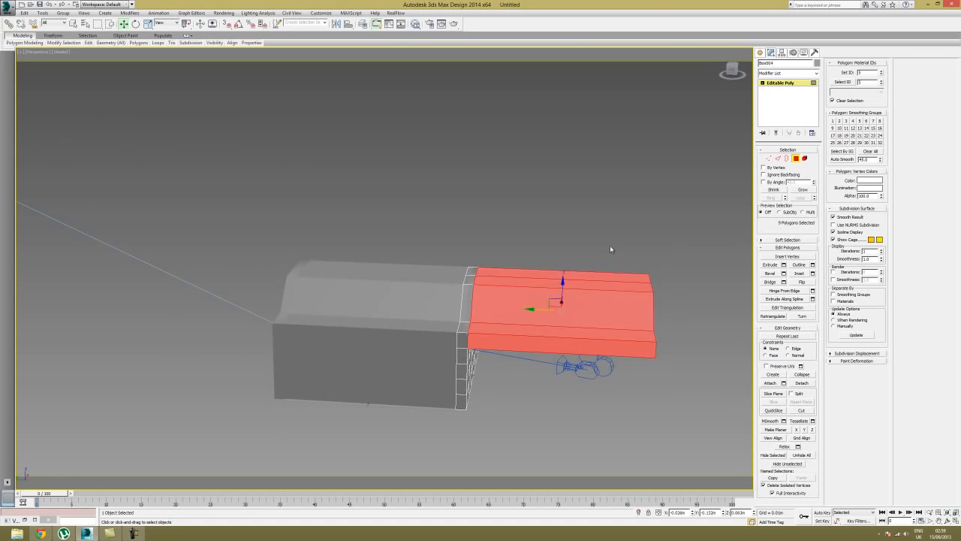
pyautogui.press('Delete')
pyautogui.keyDown('alt'); pyautogui.moveTo(616, 294); pyautogui.dragTo(704, 216, button='middle'); pyautogui.keyUp('alt')
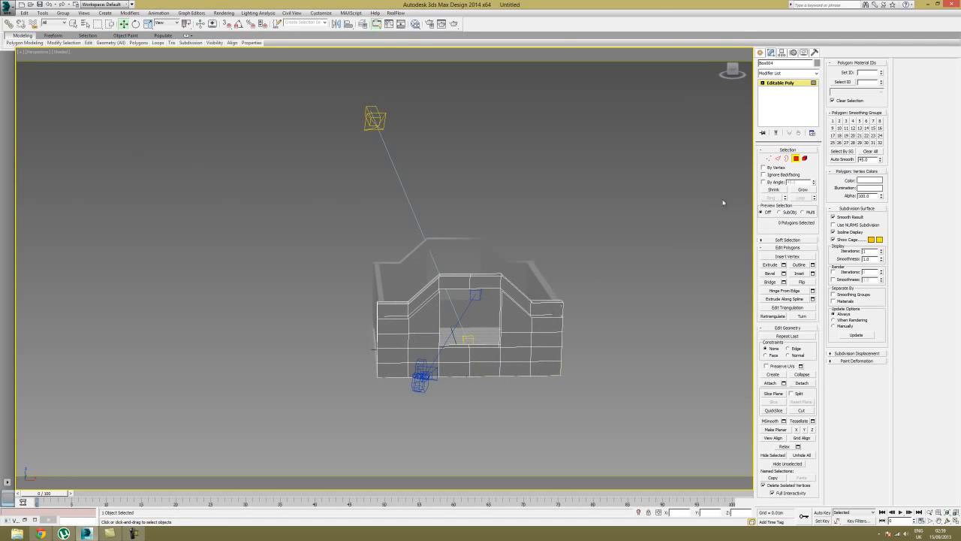
# - Inspect the room without the deleted polygons and undo the deletions on the windowed wall's roof section
pyautogui.click(796, 159)
pyautogui.keyDown('alt'); pyautogui.moveTo(598, 236); pyautogui.dragTo(563, 263, button='middle'); pyautogui.keyUp('alt')
pyautogui.click(563, 264)
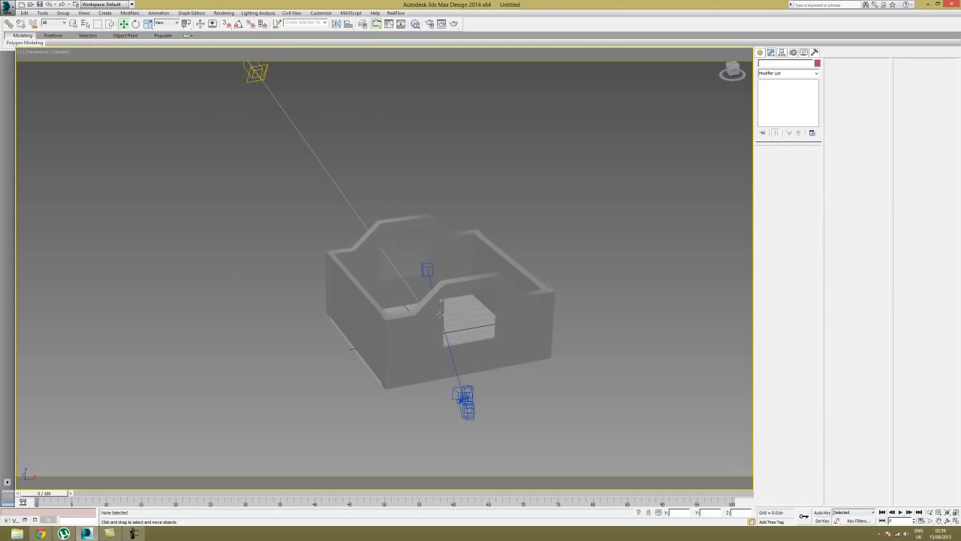
pyautogui.scroll(5, 488, 301)
pyautogui.keyDown('alt'); pyautogui.moveTo(496, 298); pyautogui.dragTo(534, 283, button='middle'); pyautogui.keyUp('alt')
pyautogui.click(538, 276)
pyautogui.hotkey('ctrl', 'z')
pyautogui.hotkey('ctrl', 'z')
pyautogui.hotkey('ctrl', 'z')
pyautogui.hotkey('ctrl', 'z')
pyautogui.hotkey('ctrl', 'z')
pyautogui.hotkey('ctrl', 'z')
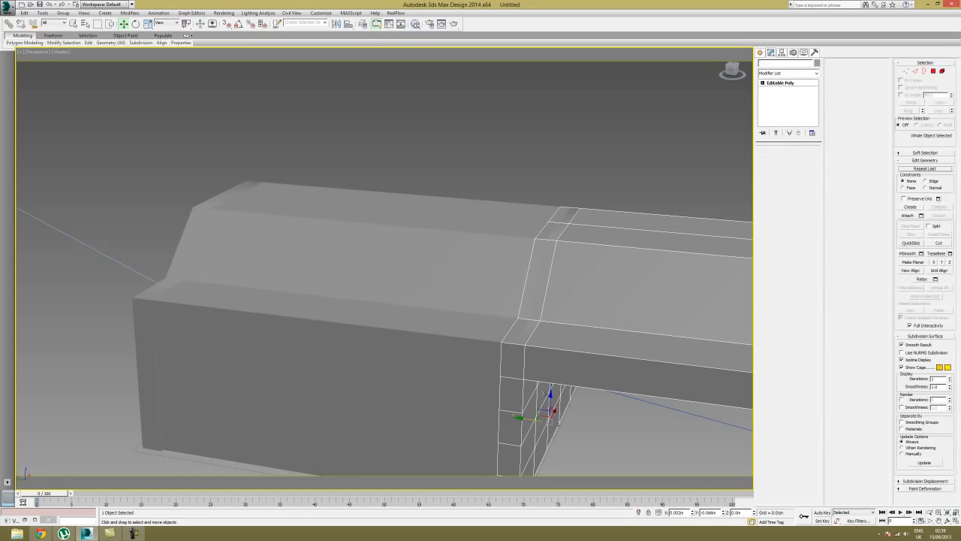
# - Switch the perspective viewport to the Camera001 view and widen the camera's field of view inside the room
pyautogui.keyDown('alt'); pyautogui.moveTo(582, 336); pyautogui.dragTo(494, 285, button='middle'); pyautogui.keyUp('alt')
pyautogui.scroll(2, 543, 270)
pyautogui.keyDown('alt'); pyautogui.moveTo(317, 260); pyautogui.dragTo(396, 311, button='middle'); pyautogui.keyUp('alt')
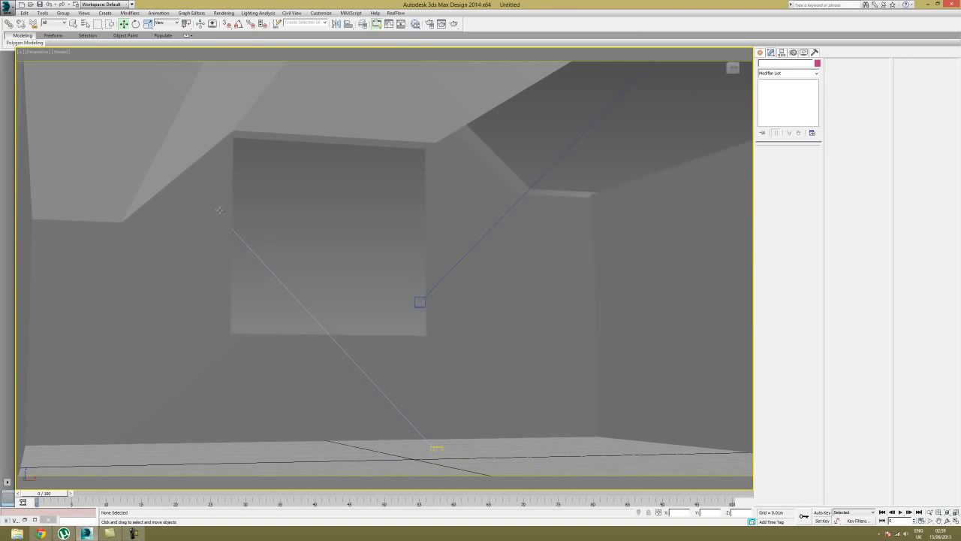
pyautogui.click(51, 68)
pyautogui.click(37, 51)
pyautogui.moveTo(113, 60)
pyautogui.click(164, 60)
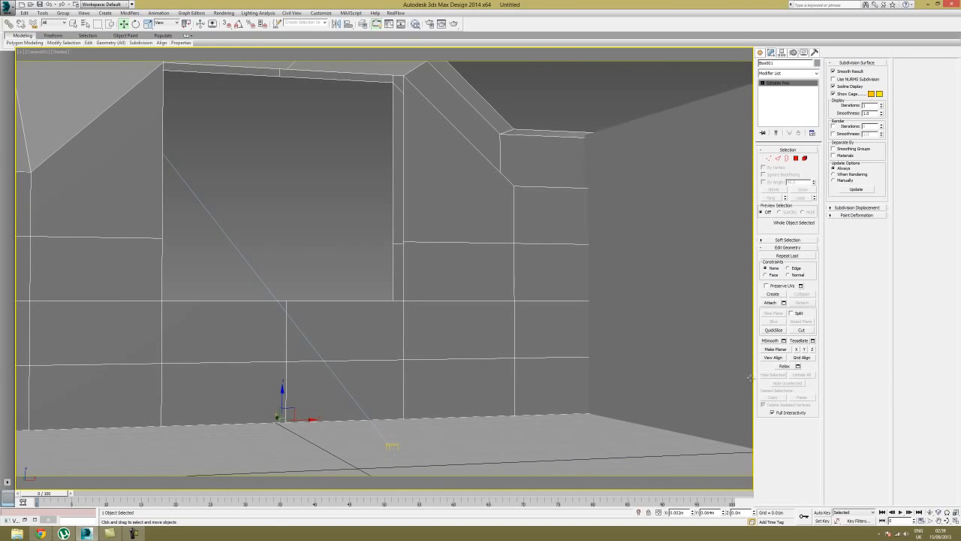
pyautogui.click(929, 520)
pyautogui.moveTo(565, 302); pyautogui.dragTo(568, 313)
# - Render the Camera001 view of the room interior and close the rendered frame after checking it
pyautogui.click(453, 23)
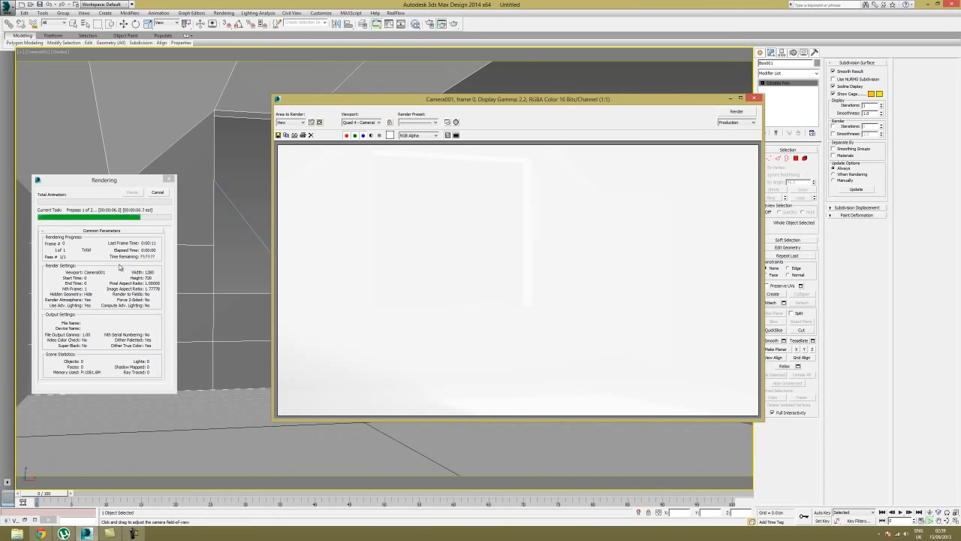
pyautogui.moveTo(103, 183); pyautogui.dragTo(122, 193)
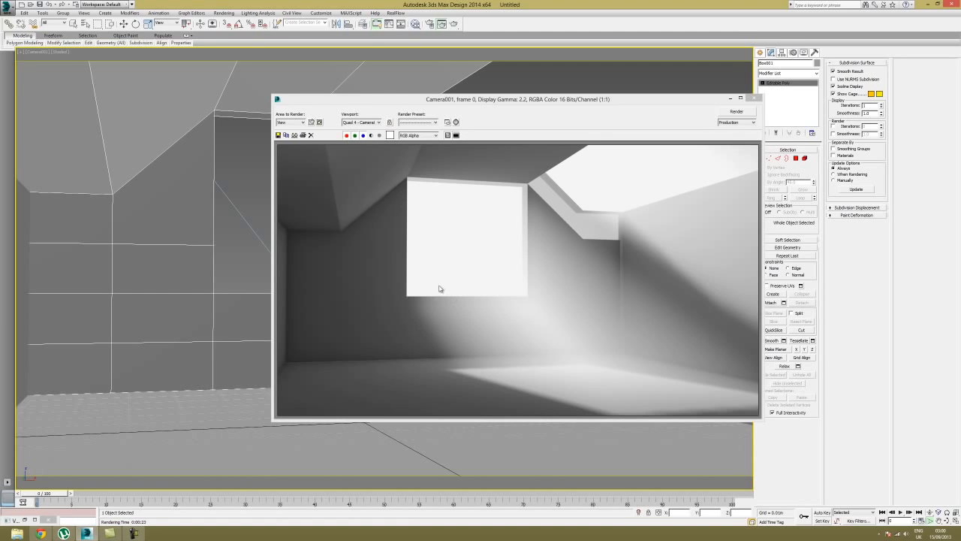
pyautogui.click(755, 98)
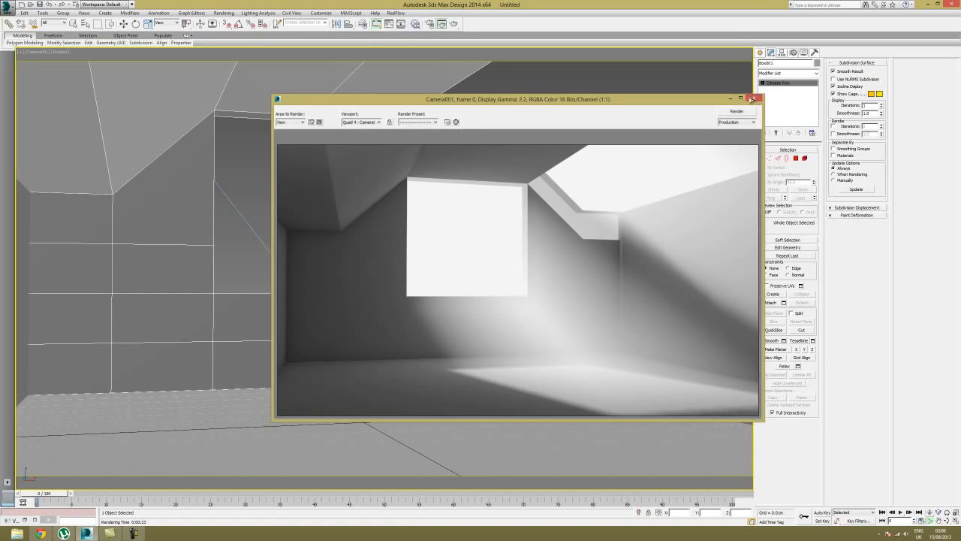
# - Reopen the last render for reference and set the density of the Volume Light atmosphere effect to 10
pyautogui.press('8')
pyautogui.click(442, 23)
pyautogui.moveTo(412, 101); pyautogui.dragTo(123, 93)
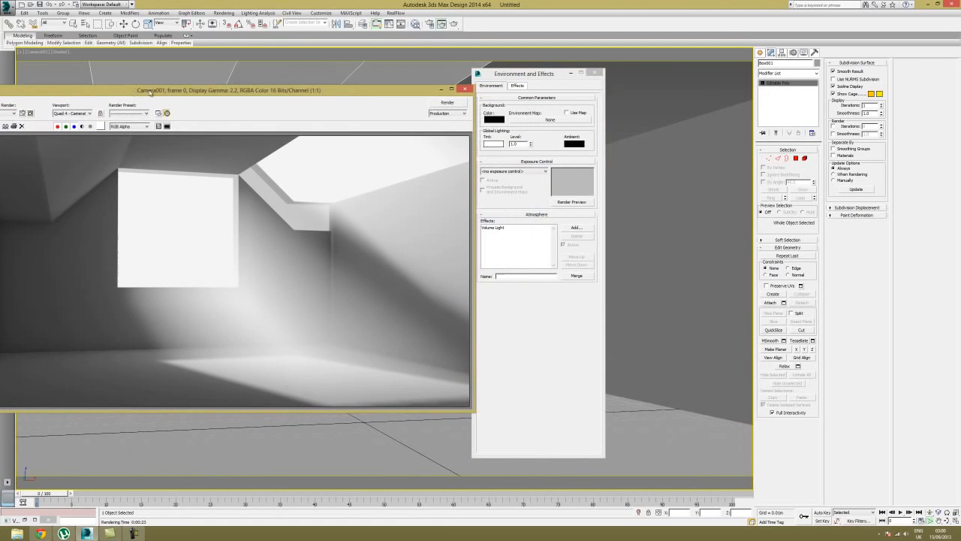
pyautogui.moveTo(517, 77); pyautogui.dragTo(563, 77)
pyautogui.click(551, 229)
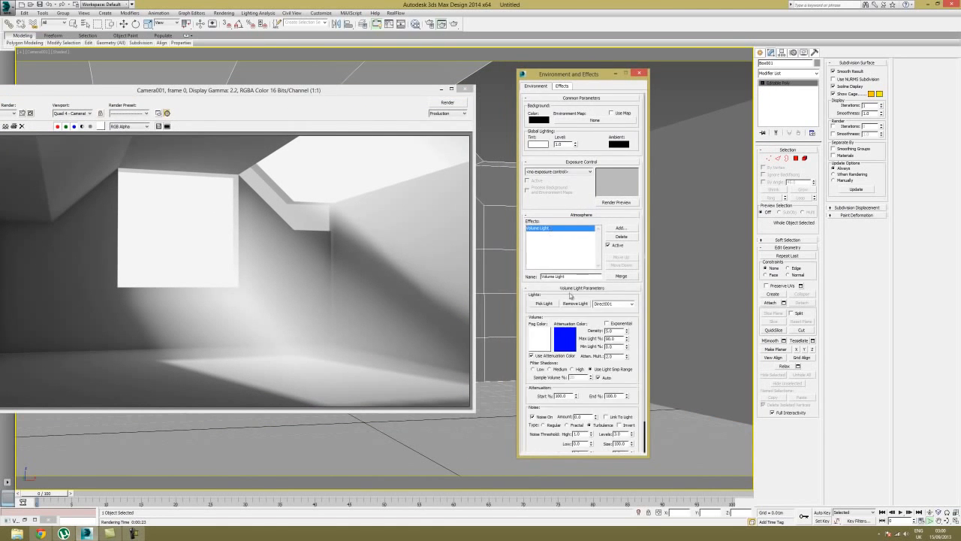
pyautogui.scroll(-2, 575, 335)
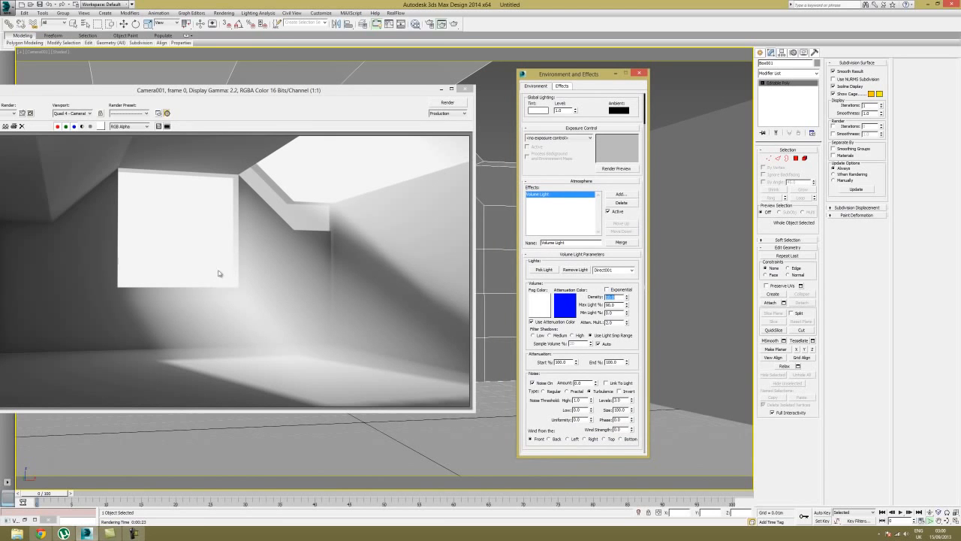
pyautogui.click(543, 410)
# - Render the camera view again with the denser volume light, inspect the frame and close it
pyautogui.click(454, 24)
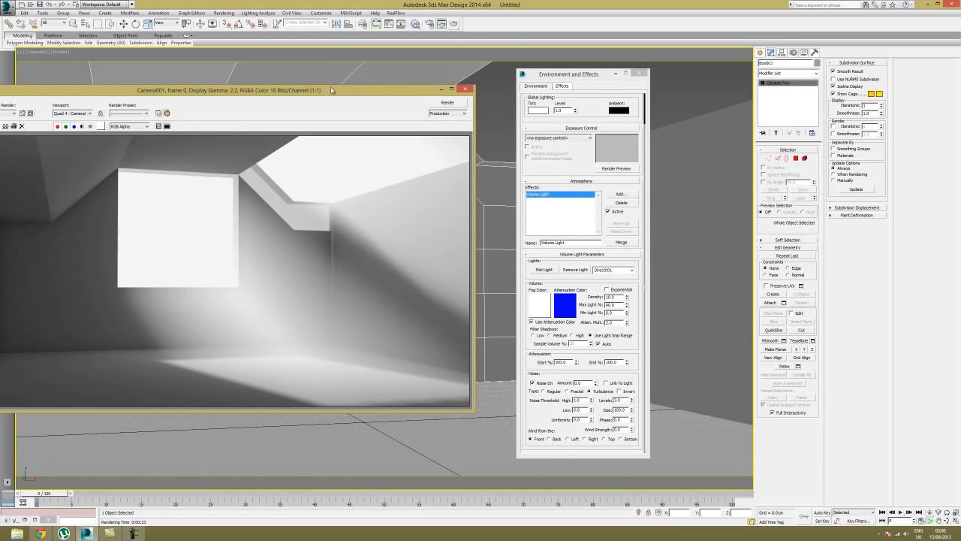
pyautogui.moveTo(334, 89); pyautogui.dragTo(362, 88)
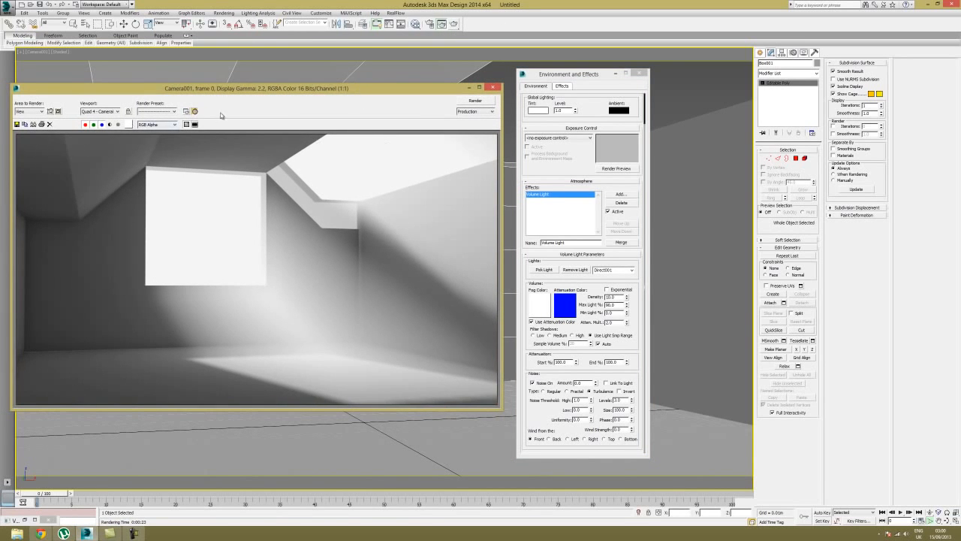
pyautogui.moveTo(232, 93); pyautogui.dragTo(278, 208)
pyautogui.moveTo(150, 186); pyautogui.dragTo(159, 112)
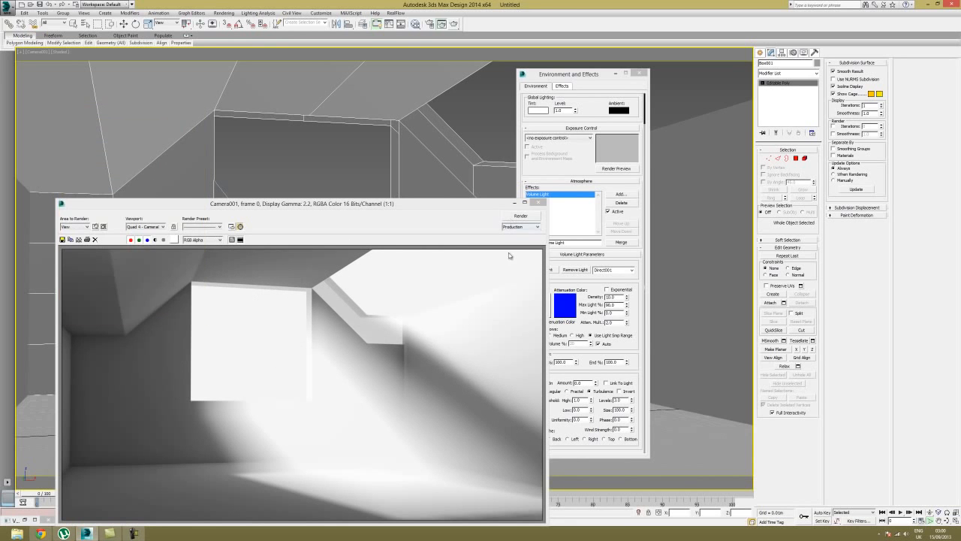
pyautogui.moveTo(371, 203); pyautogui.dragTo(339, 122)
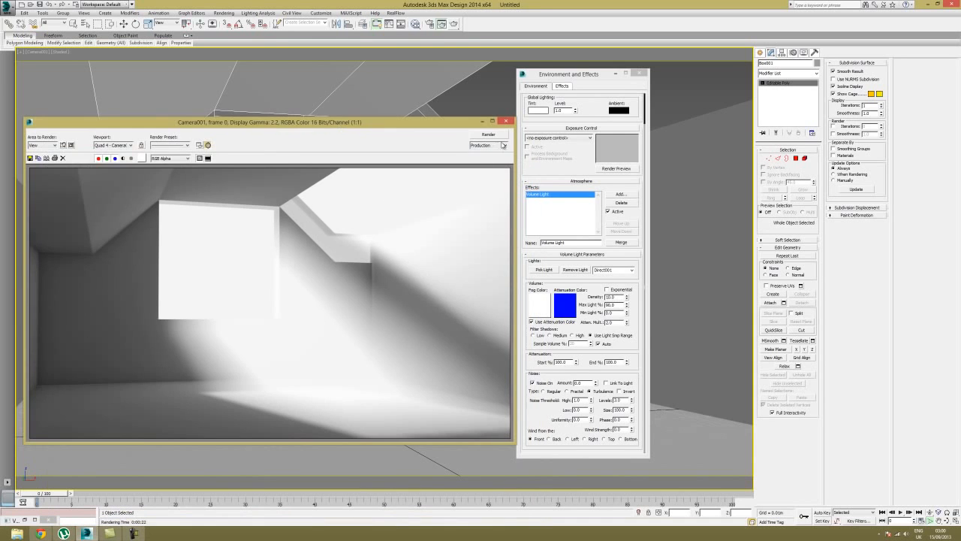
pyautogui.click(505, 121)
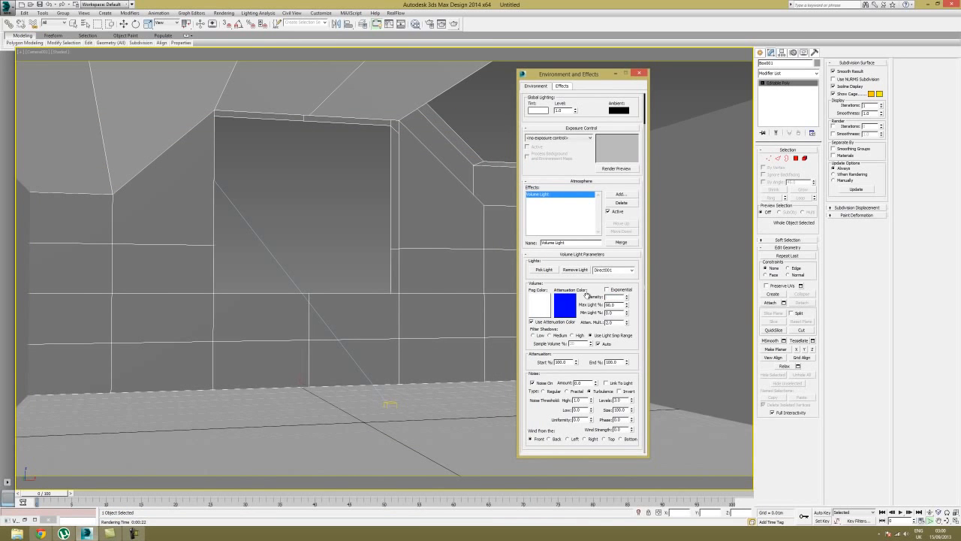
# - Reduce the Volume Light effect's density and give its fog colour a faint warm off-white tint
pyautogui.click(547, 308)
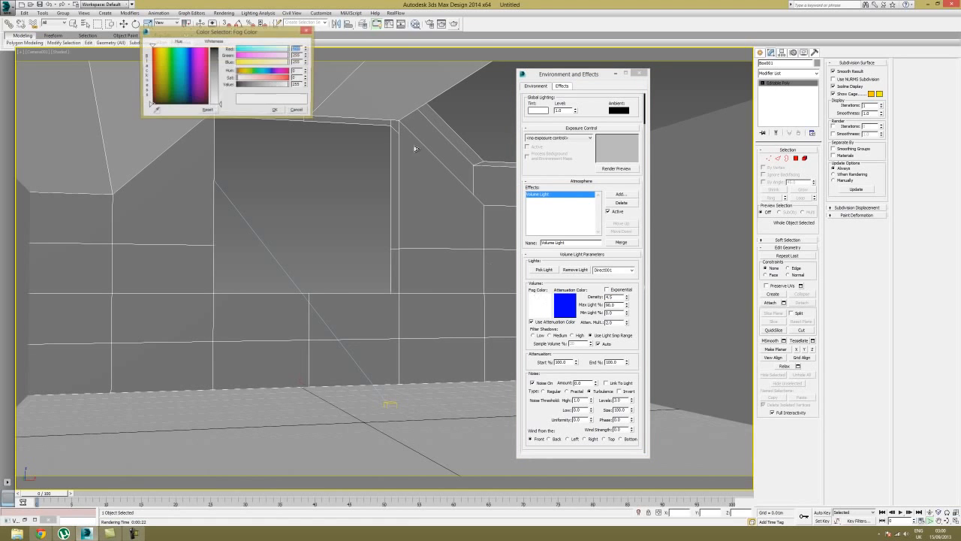
pyautogui.click(158, 91)
pyautogui.moveTo(221, 105); pyautogui.dragTo(221, 99)
pyautogui.moveTo(161, 93); pyautogui.dragTo(159, 94)
pyautogui.click(276, 111)
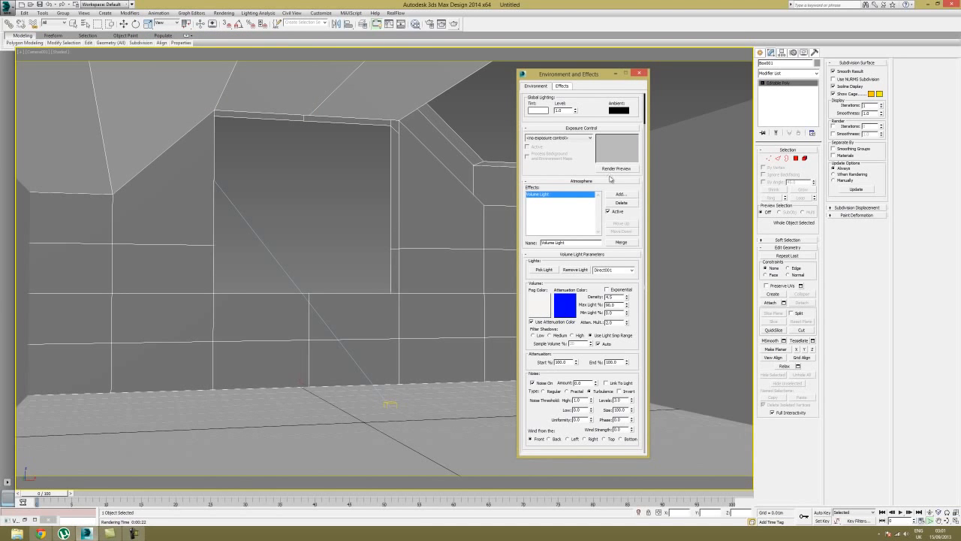
pyautogui.click(638, 73)
# - Create a new VRayMtl material in the Slate Material Editor
pyautogui.press('m')
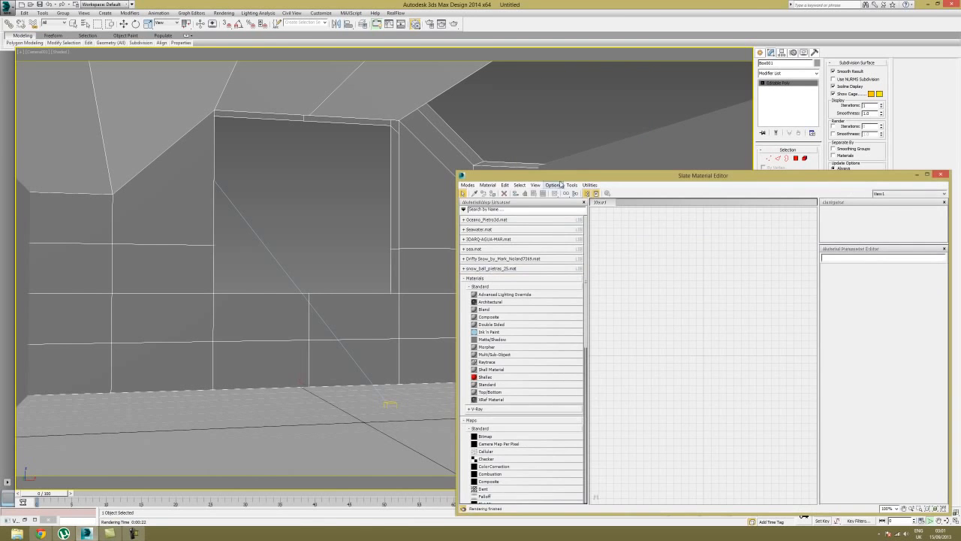
pyautogui.rightClick(487, 256)
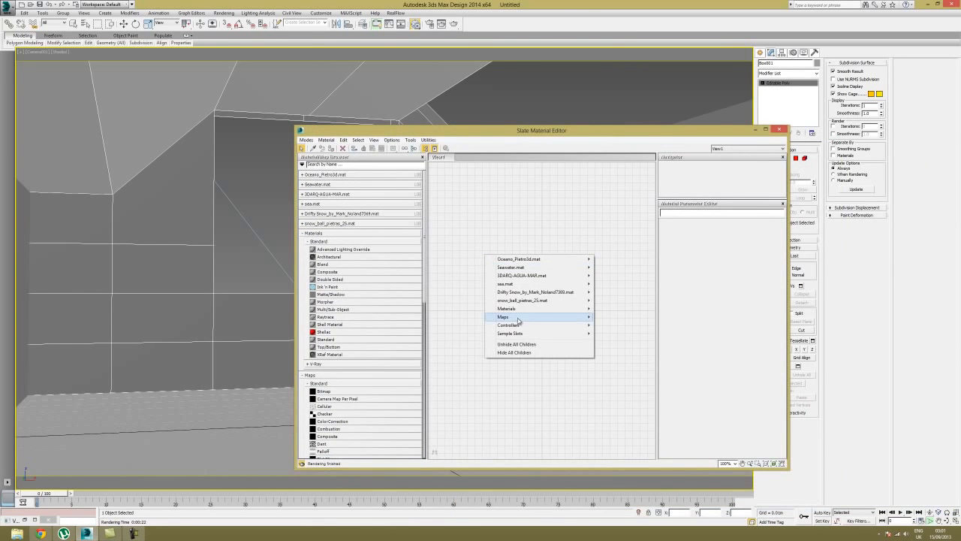
pyautogui.moveTo(619, 316)
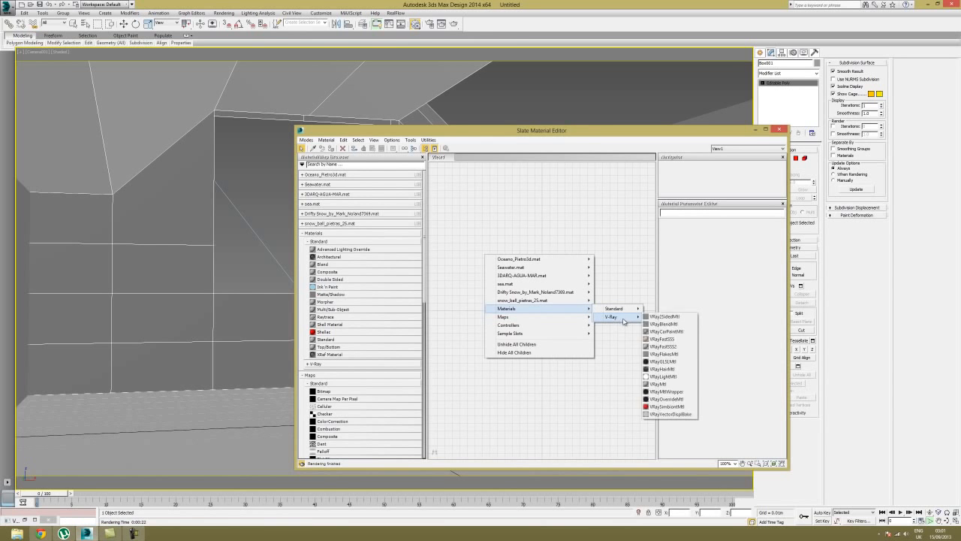
pyautogui.click(673, 385)
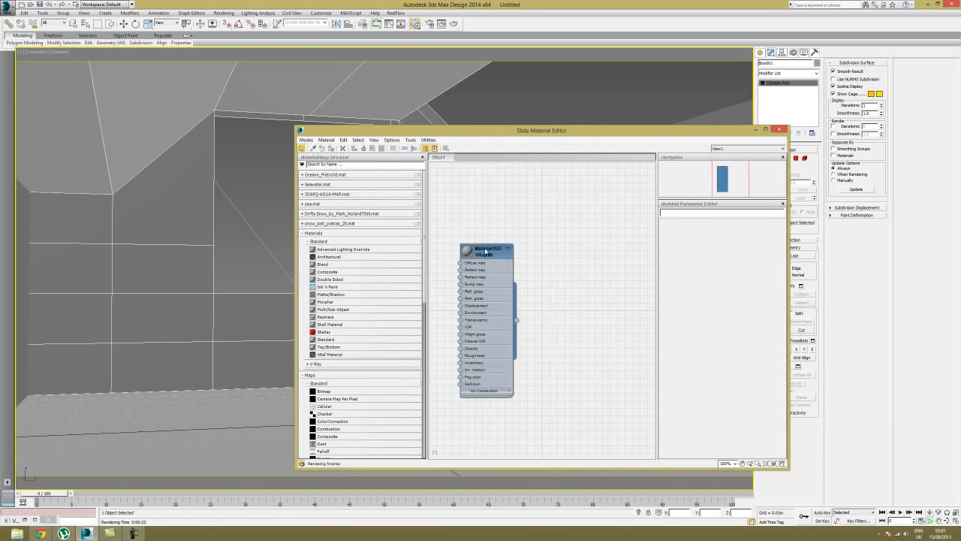
# - Assign the new VRayMtl to the windowed wall, roof, side wall and floor of the room
pyautogui.click(255, 205)
pyautogui.moveTo(547, 305); pyautogui.dragTo(211, 305)
pyautogui.moveTo(547, 305); pyautogui.dragTo(143, 147)
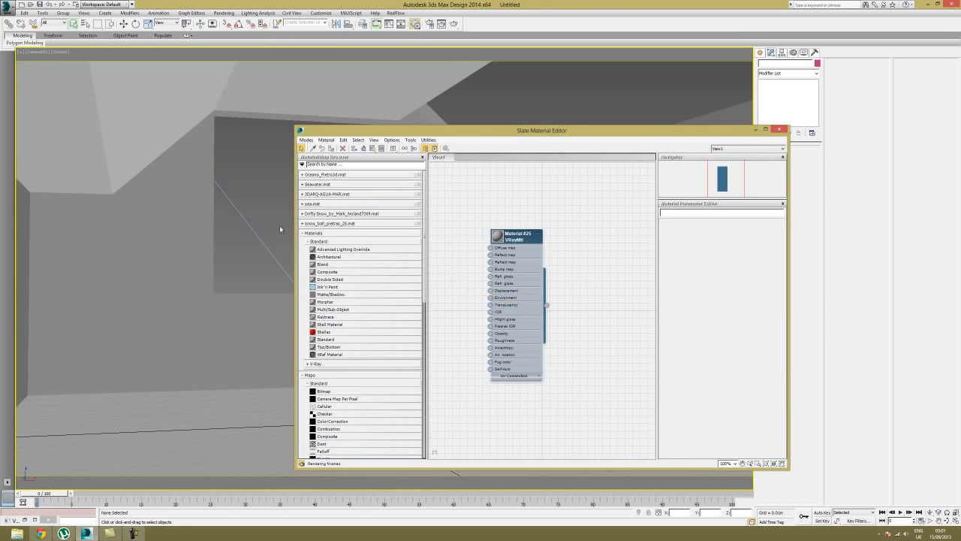
pyautogui.moveTo(549, 307); pyautogui.dragTo(24, 283)
pyautogui.moveTo(557, 130); pyautogui.dragTo(594, 117)
pyautogui.moveTo(584, 291); pyautogui.dragTo(274, 409)
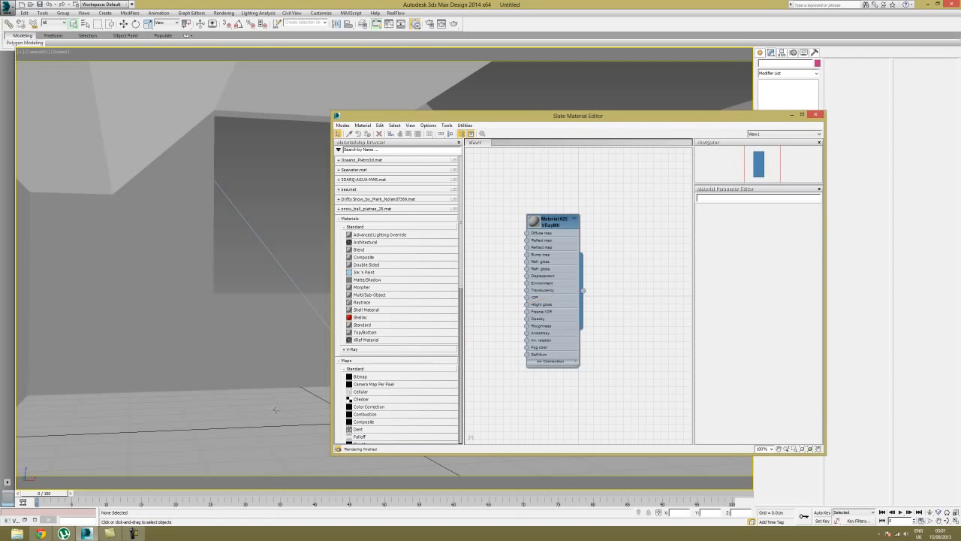
# - Create a second VRayMtl above the first one and open its parameters
pyautogui.doubleClick(549, 224)
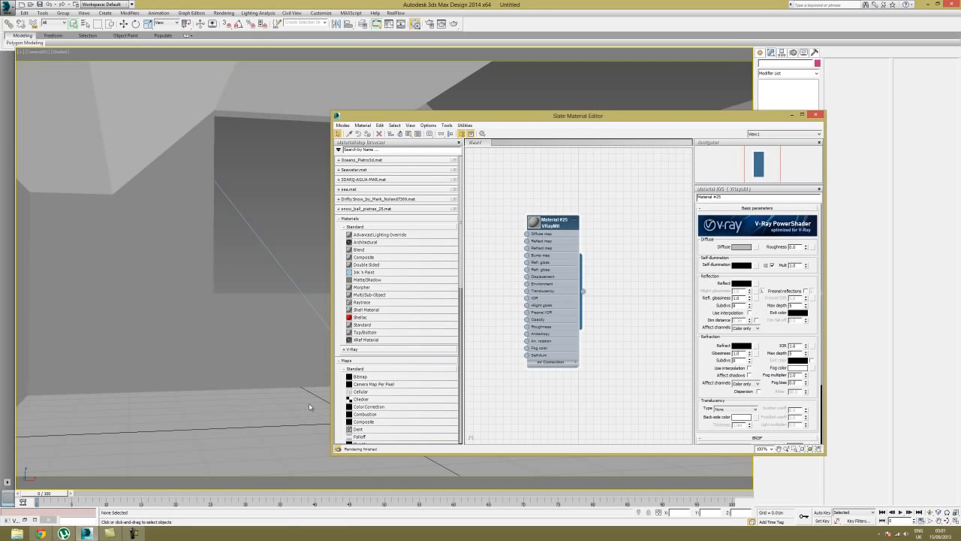
pyautogui.moveTo(546, 183); pyautogui.dragTo(549, 361, button='middle')
pyautogui.rightClick(546, 214)
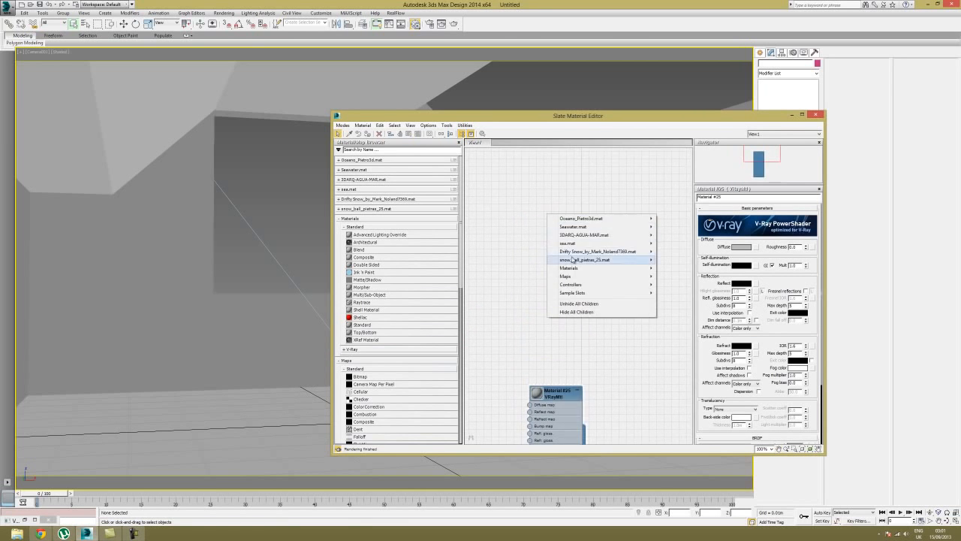
pyautogui.moveTo(583, 269)
pyautogui.moveTo(672, 276)
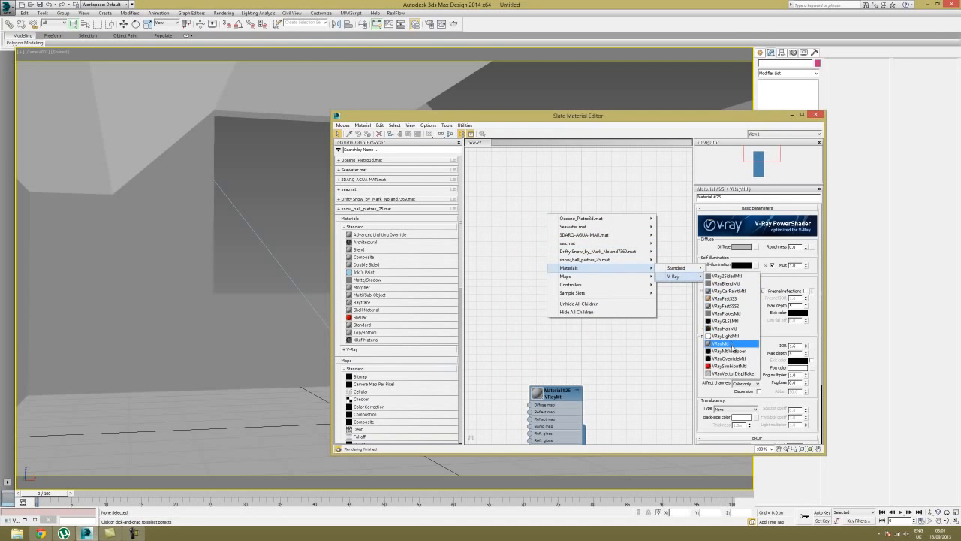
pyautogui.click(732, 345)
pyautogui.doubleClick(560, 236)
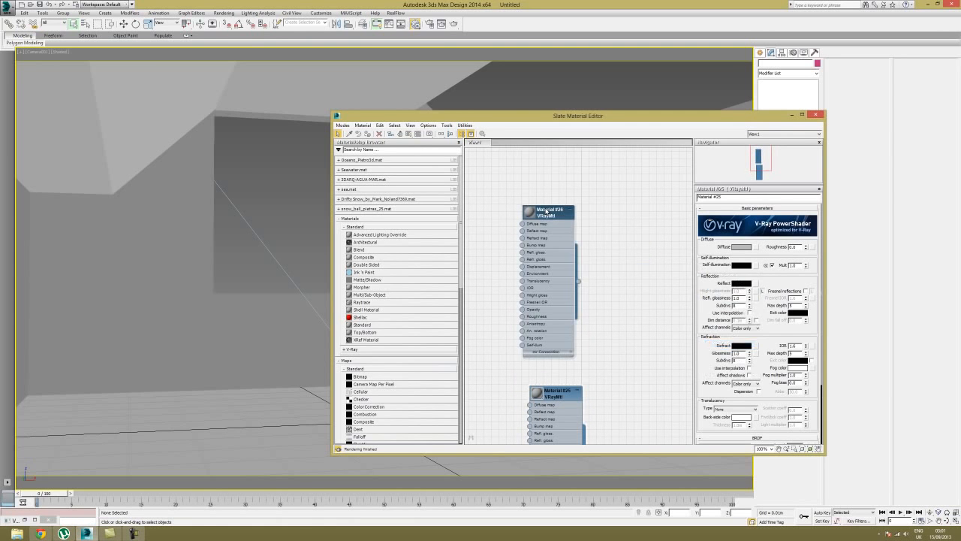
# - Set the second material's reflection colour to dark grey with a value of about 39
pyautogui.click(744, 283)
pyautogui.moveTo(220, 59); pyautogui.dragTo(220, 74)
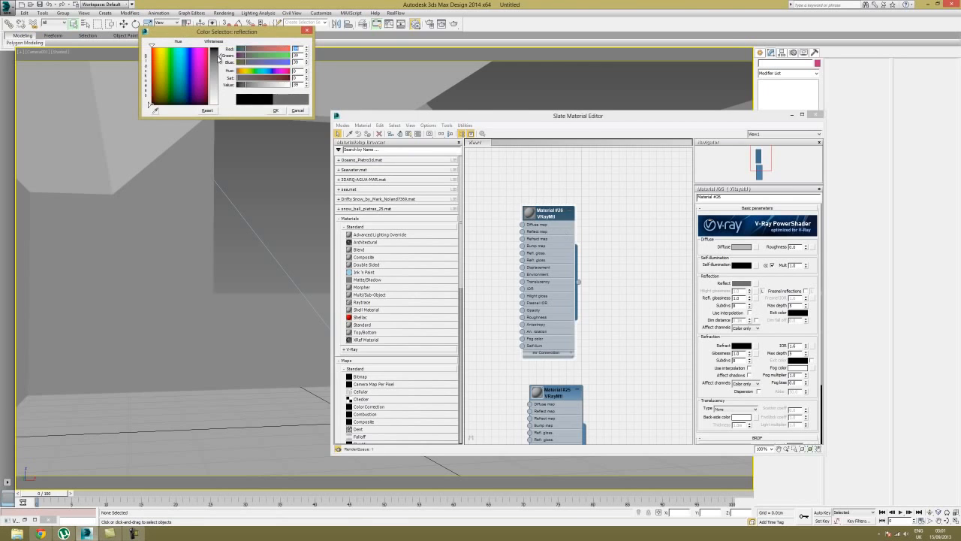
pyautogui.click(275, 110)
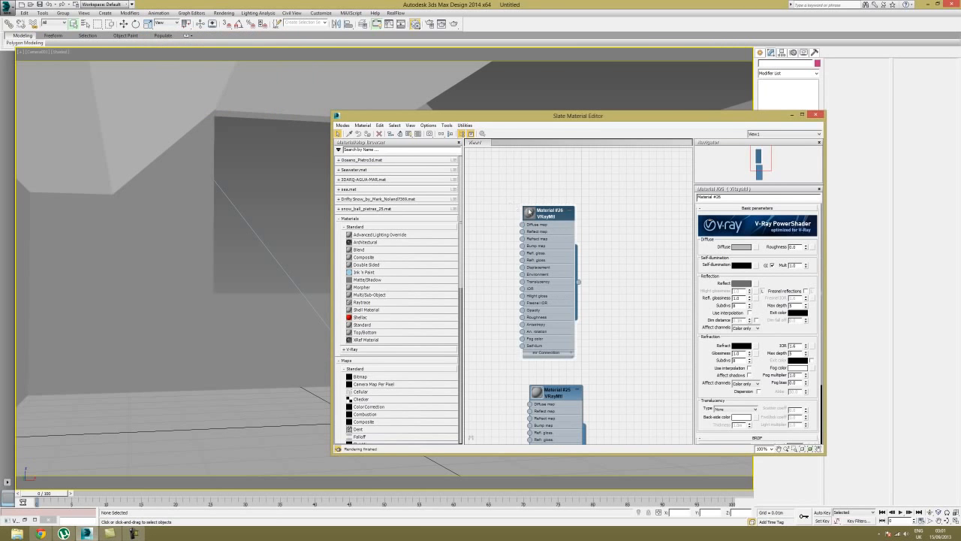
# - Enlarge the second material's preview, rename the material Floor and move its node clear of the first one
pyautogui.doubleClick(530, 213)
pyautogui.moveTo(730, 199); pyautogui.dragTo(664, 193)
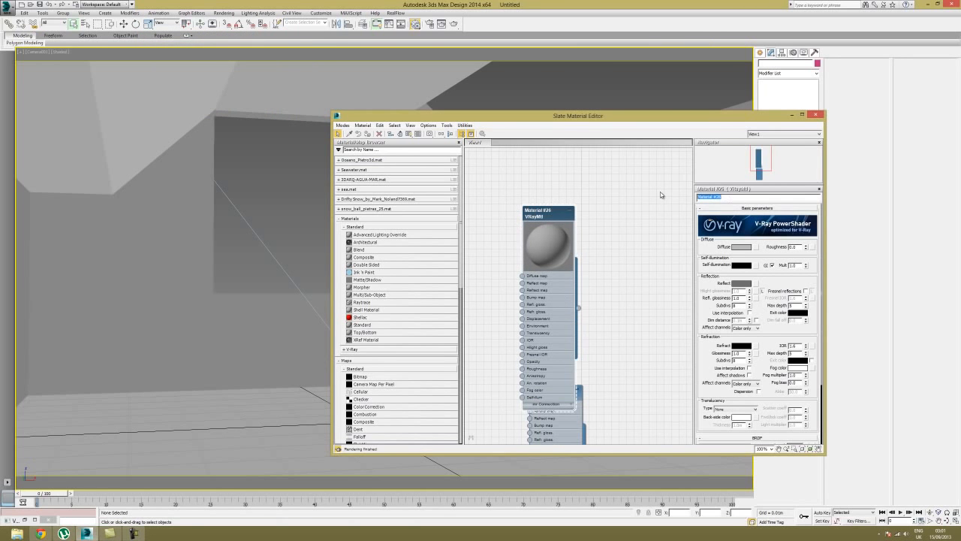
pyautogui.write('Floor')
pyautogui.press('Return')
pyautogui.moveTo(544, 216); pyautogui.dragTo(544, 164)
# - Rename the wall and roof material Roof_Walls and assign the Floor material to the room's floor
pyautogui.doubleClick(552, 393)
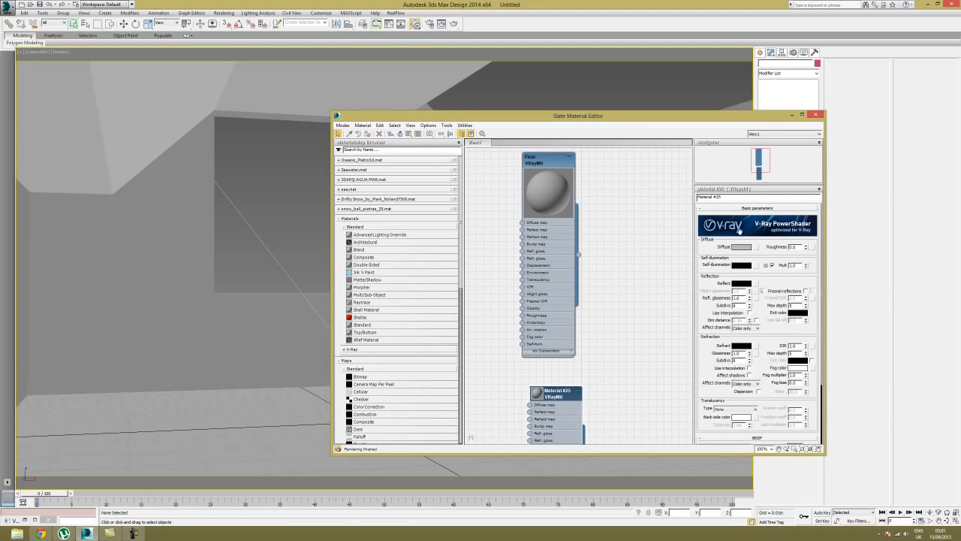
pyautogui.moveTo(739, 198); pyautogui.dragTo(667, 203)
pyautogui.write('Gls')
pyautogui.press('Return')
pyautogui.doubleClick(555, 169)
pyautogui.moveTo(578, 256); pyautogui.dragTo(506, 263)
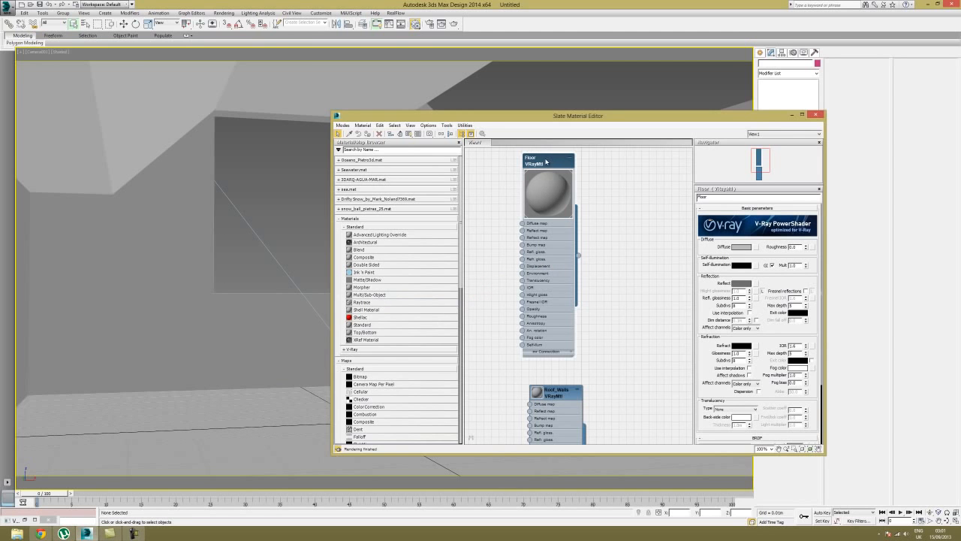
pyautogui.click(741, 247)
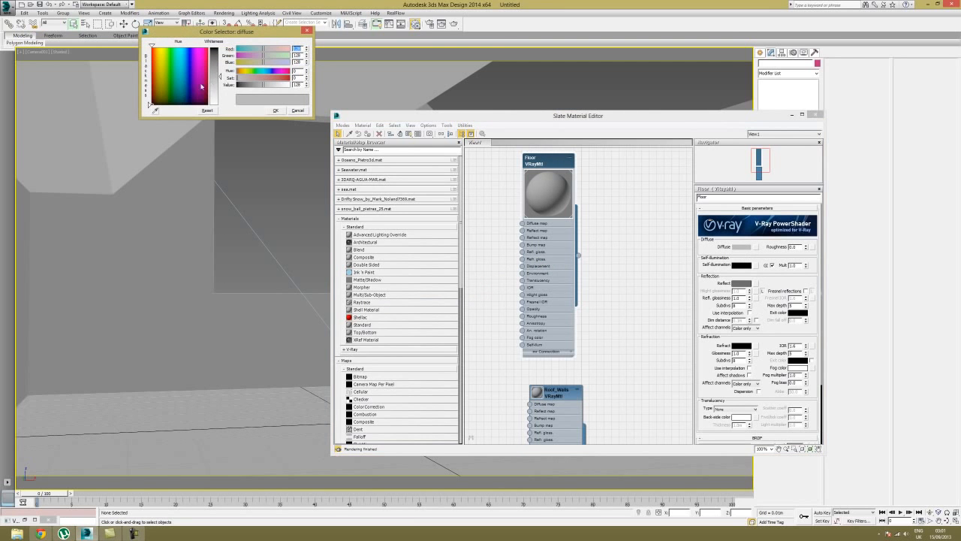
pyautogui.click(160, 79)
pyautogui.click(300, 112)
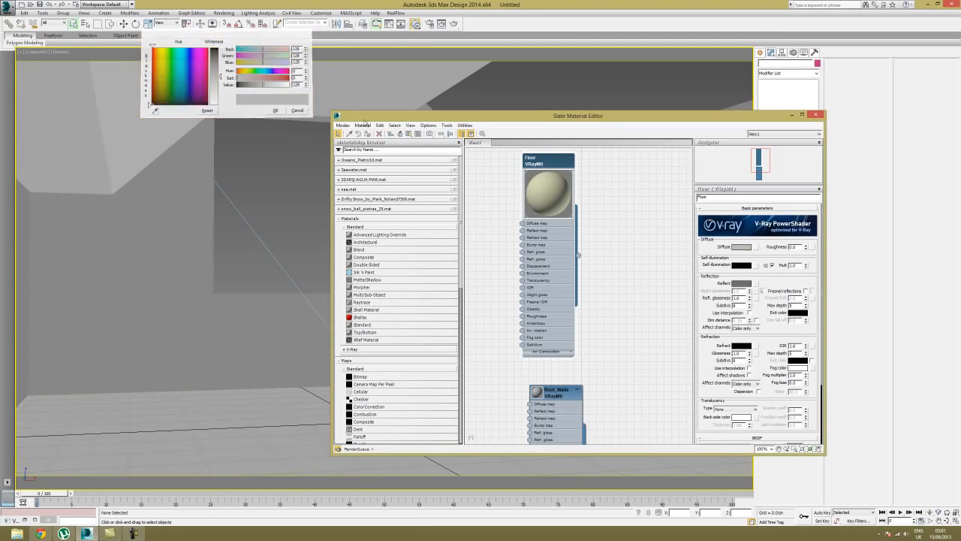
# - Add a Checker map to the Floor material's diffuse channel and display it shaded in the viewport
pyautogui.click(758, 248)
pyautogui.scroll(-5, 511, 293)
pyautogui.doubleClick(433, 253)
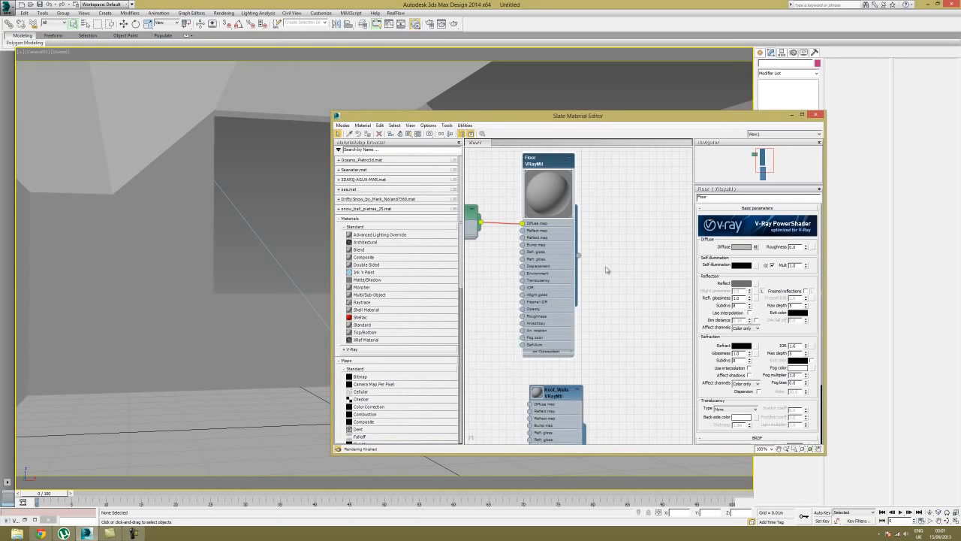
pyautogui.moveTo(555, 201); pyautogui.dragTo(639, 209, button='middle')
pyautogui.doubleClick(525, 220)
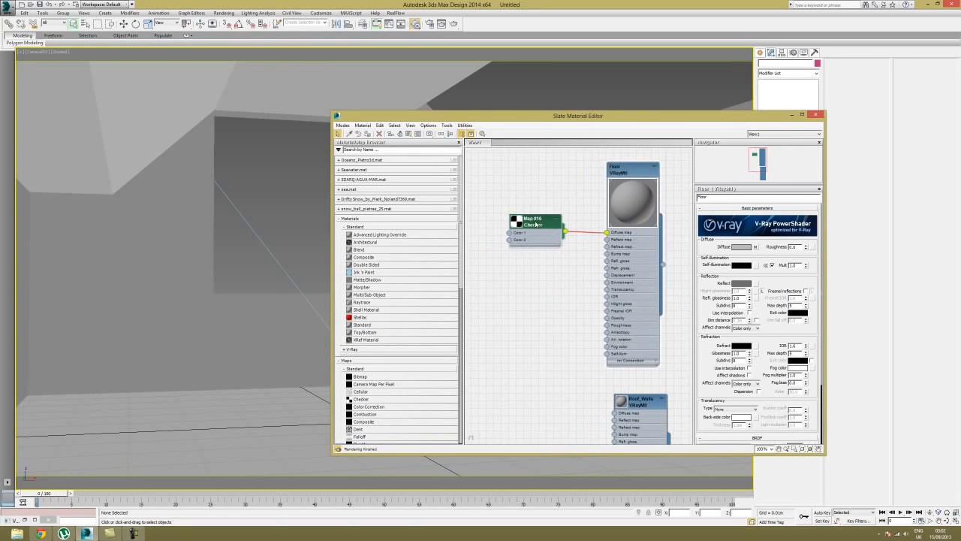
pyautogui.click(410, 134)
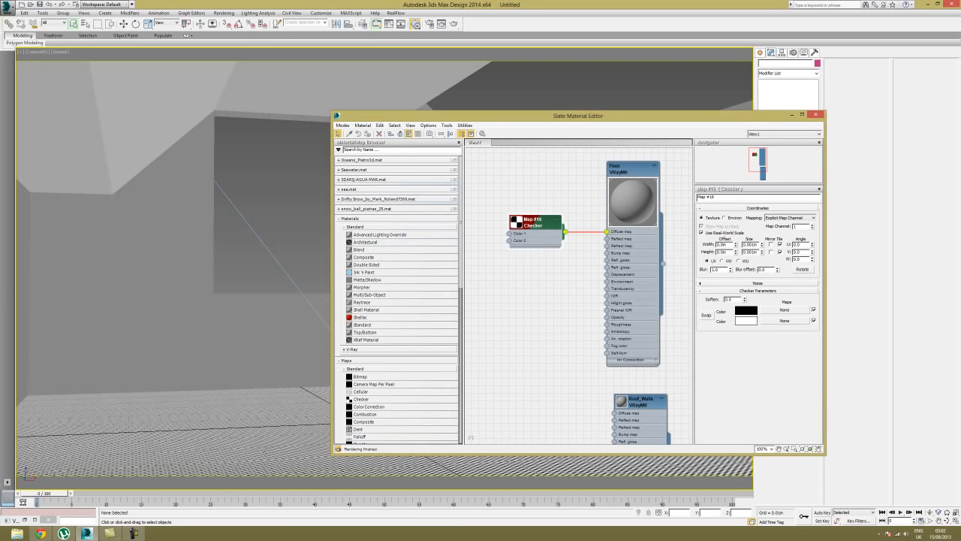
# - Try real-world checker sizes of 5 m and 2 m on the floor map
pyautogui.moveTo(761, 245); pyautogui.dragTo(765, 275)
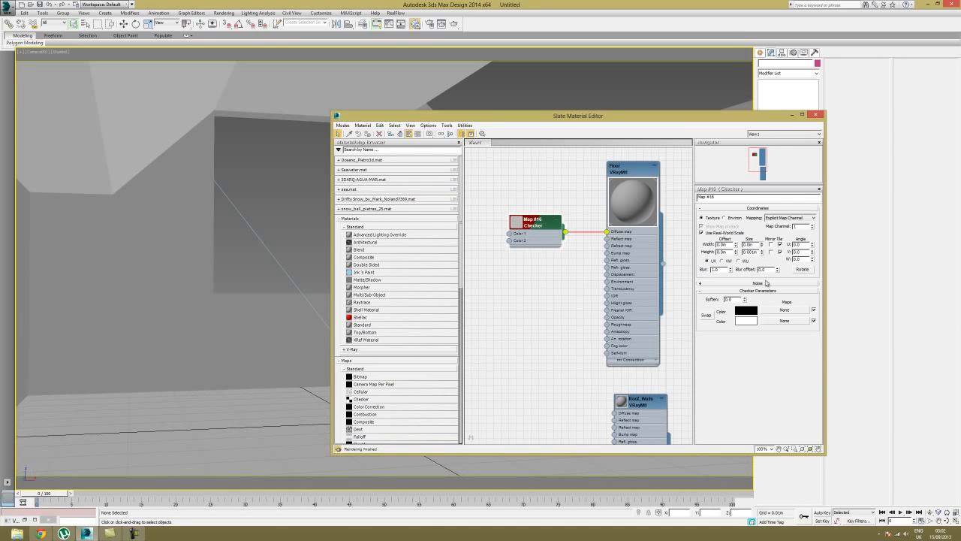
pyautogui.write('5')
pyautogui.press('Tab')
pyautogui.write('5')
pyautogui.press('Return')
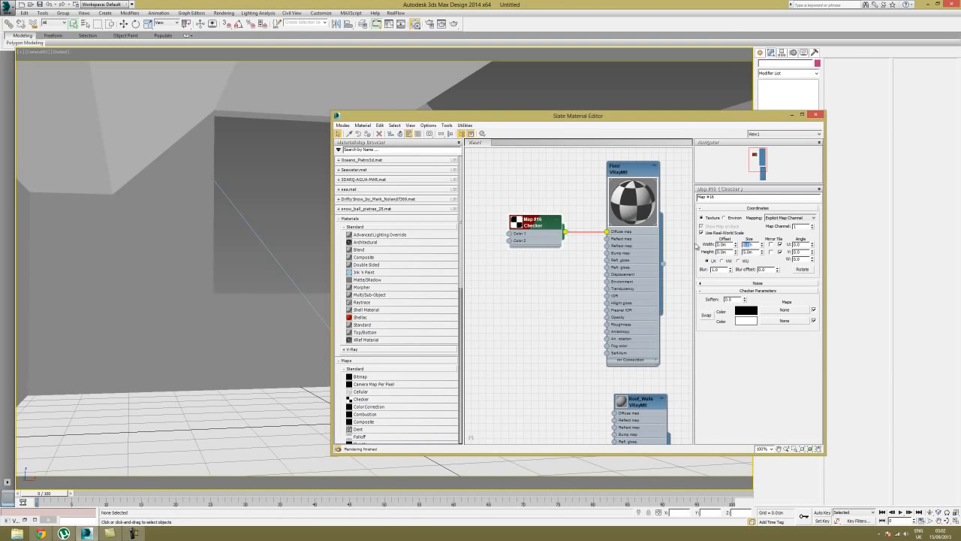
pyautogui.press('Tab')
pyautogui.write('2')
pyautogui.press('Return')
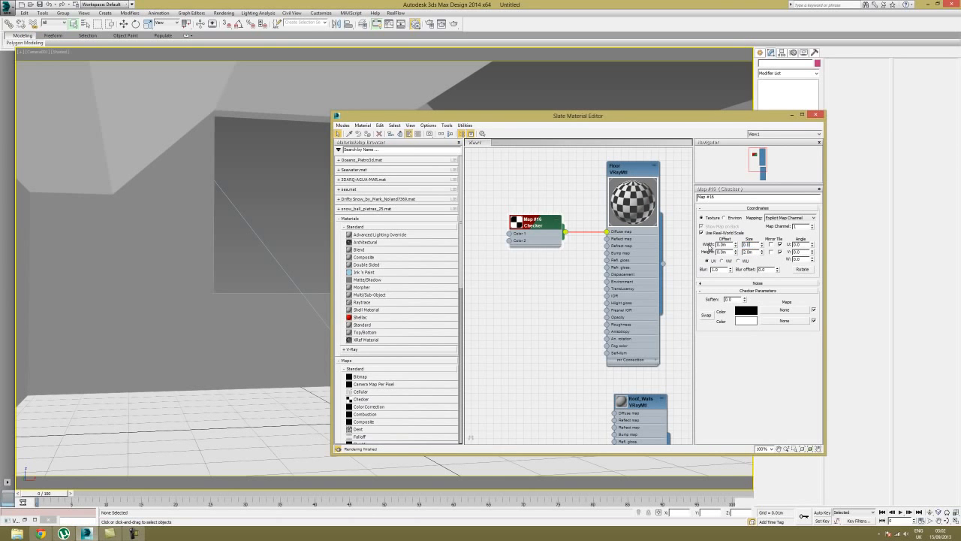
# - Set the checker map's real-world width and height to 0.01 m
pyautogui.press('Tab')
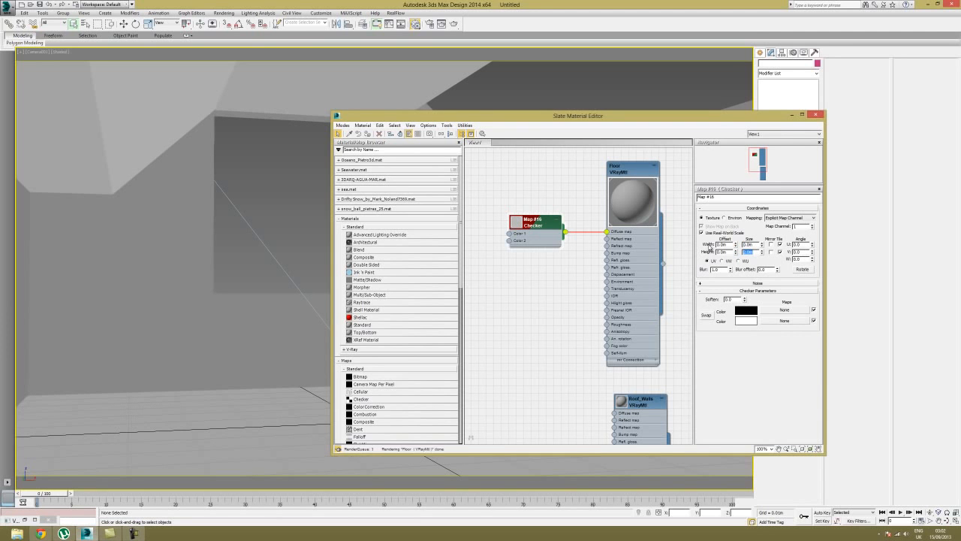
pyautogui.write('0.01')
pyautogui.press('Return')
pyautogui.hotkey('shift', 'Tab')
pyautogui.write('0.01')
pyautogui.press('Return')
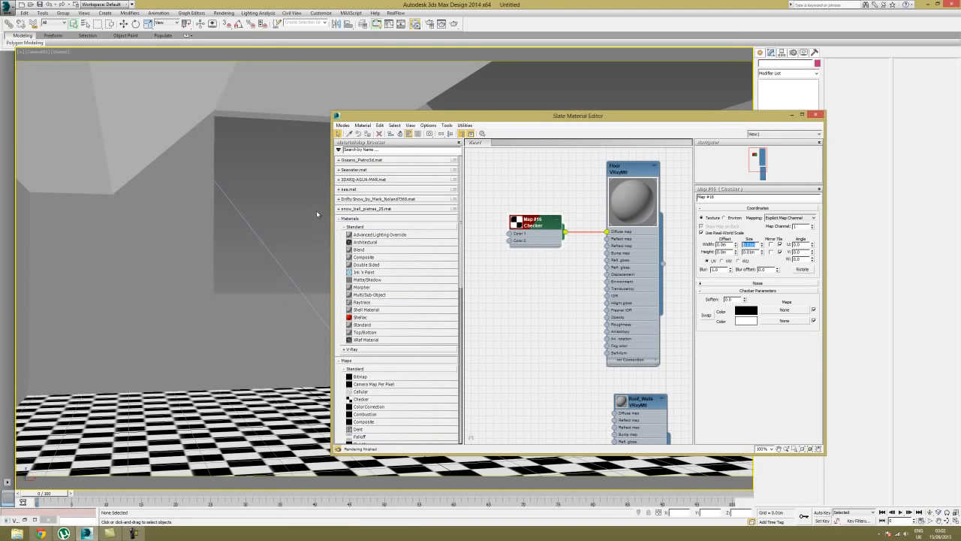
pyautogui.click(566, 305)
pyautogui.moveTo(569, 386); pyautogui.dragTo(519, 234, button='middle')
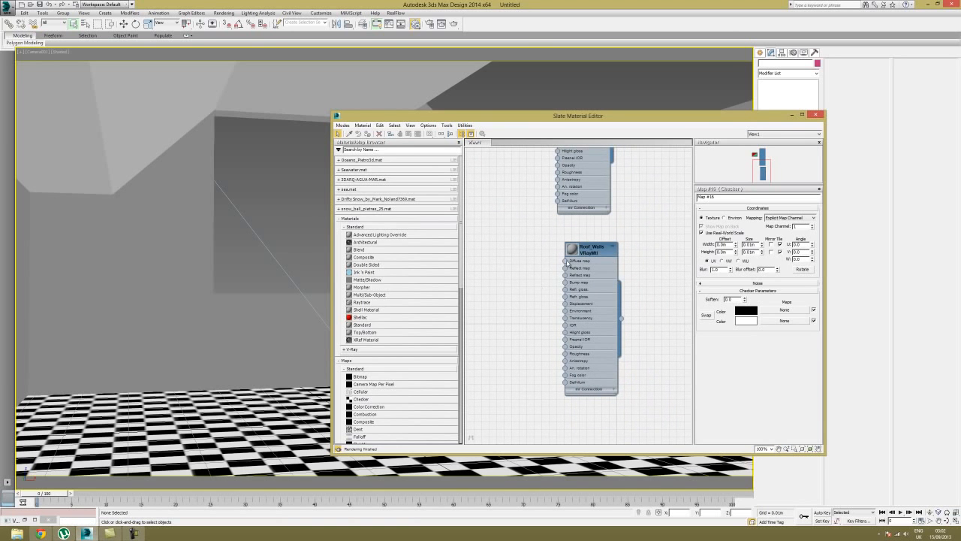
pyautogui.doubleClick(590, 252)
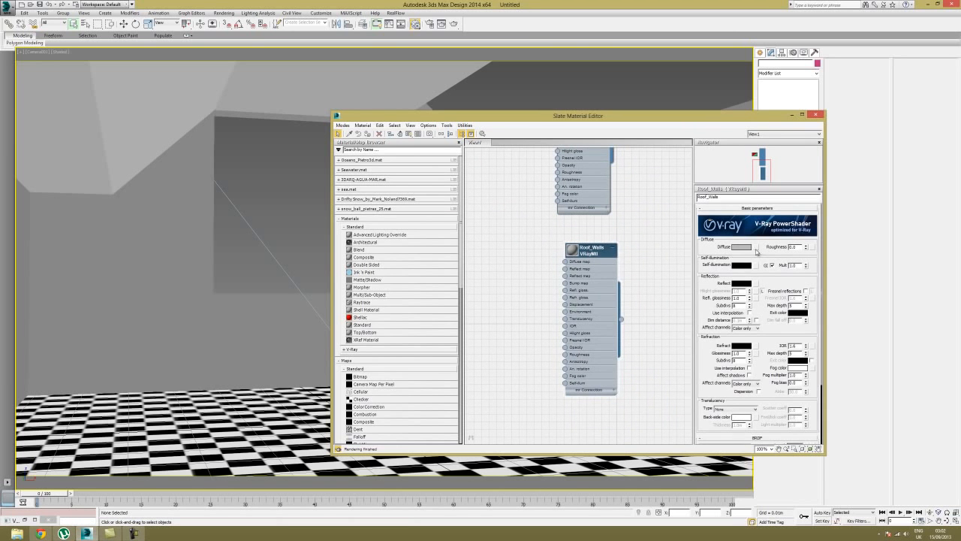
pyautogui.click(759, 248)
pyautogui.scroll(-4, 502, 306)
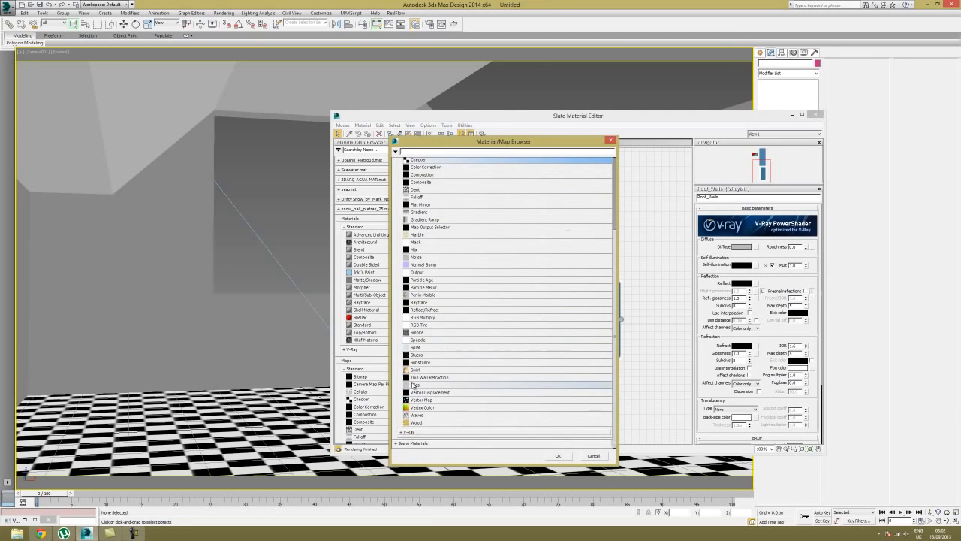
pyautogui.click(598, 456)
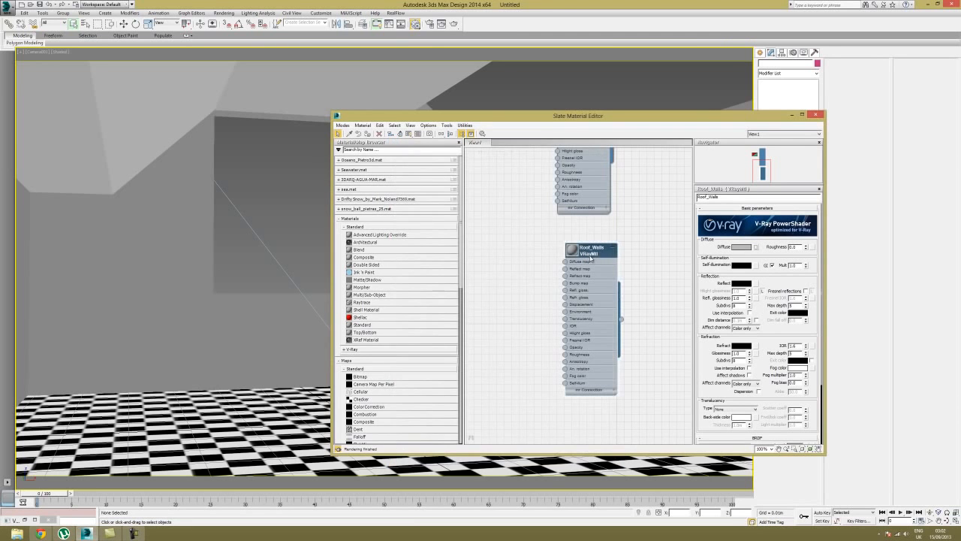
# - Render the camera view to check the checkered floor, and close the rendered image
pyautogui.click(453, 23)
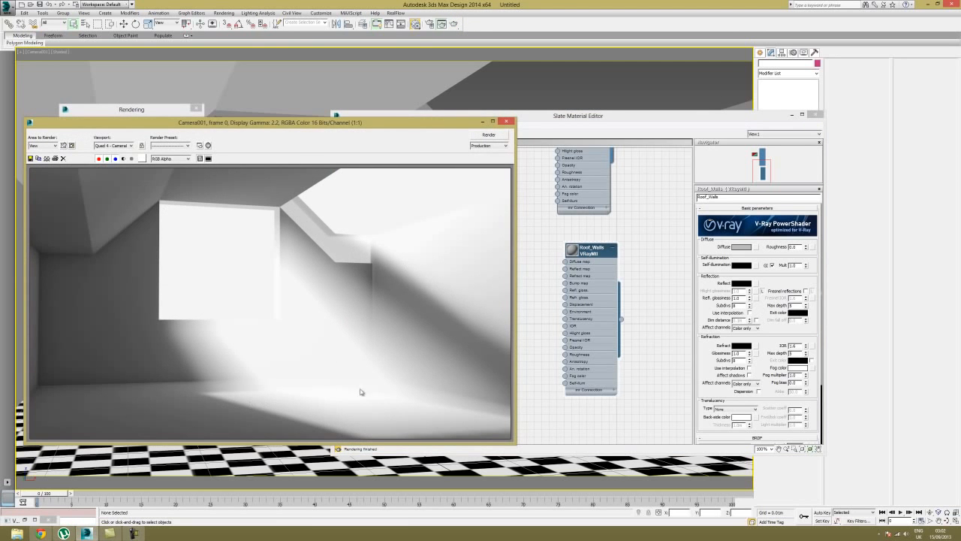
pyautogui.moveTo(180, 113); pyautogui.dragTo(651, 140)
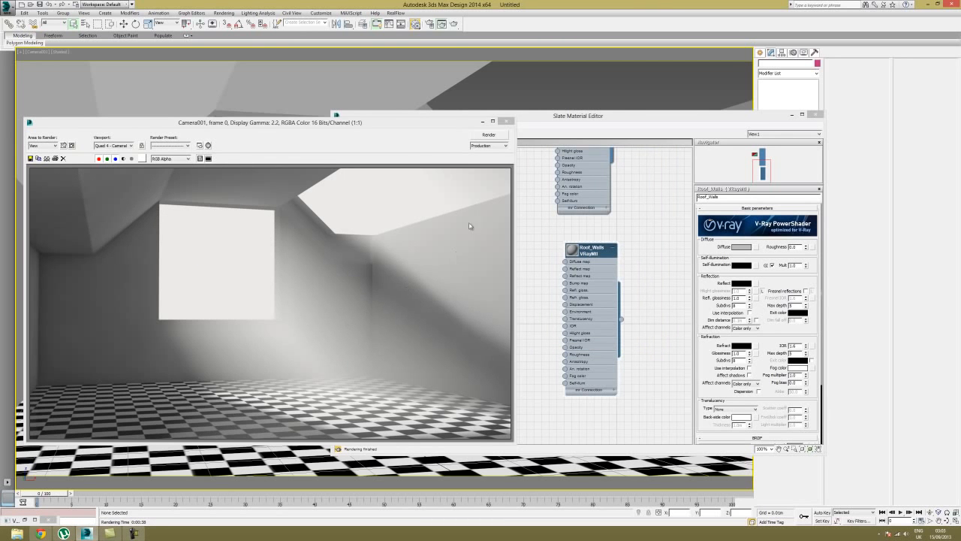
pyautogui.click(505, 121)
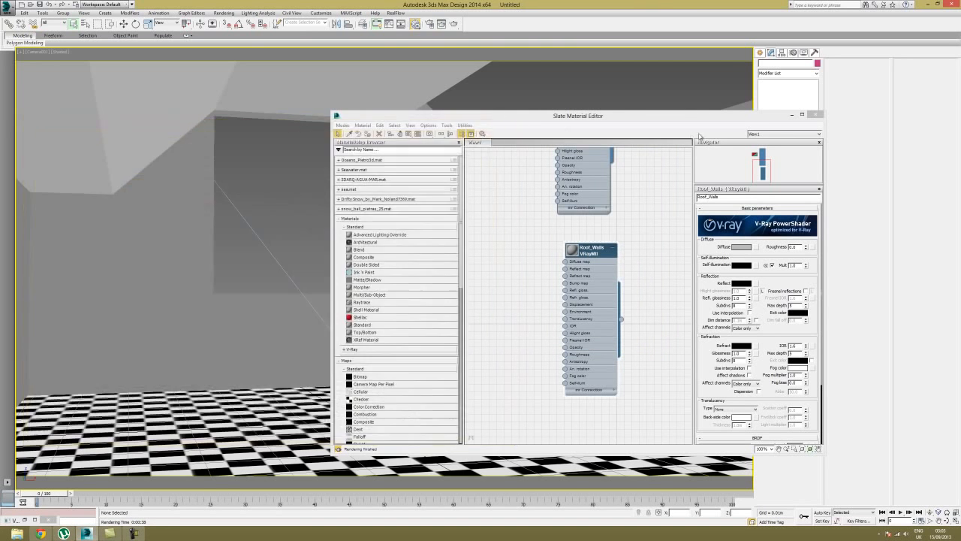
# - Minimise the material editor and create a sphere standing on the checkered floor in front of the window
pyautogui.click(791, 115)
pyautogui.click(760, 52)
pyautogui.click(773, 108)
pyautogui.moveTo(429, 409); pyautogui.dragTo(445, 291)
pyautogui.press('w')
pyautogui.click(350, 249)
pyautogui.click(388, 285)
# - Create a third VRayMtl beside the Roof_Walls node and open its parameters
pyautogui.press('m')
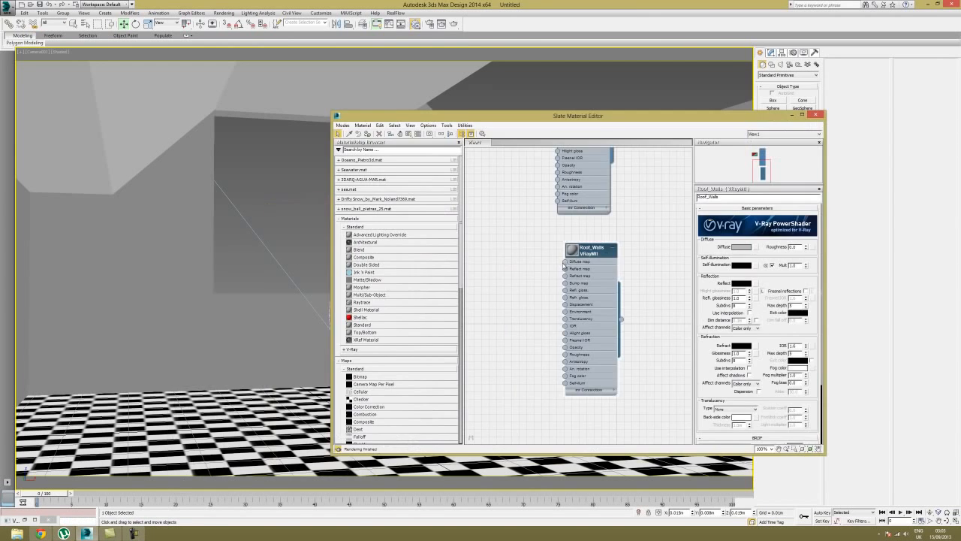
pyautogui.rightClick(483, 217)
pyautogui.moveTo(530, 273)
pyautogui.moveTo(608, 279)
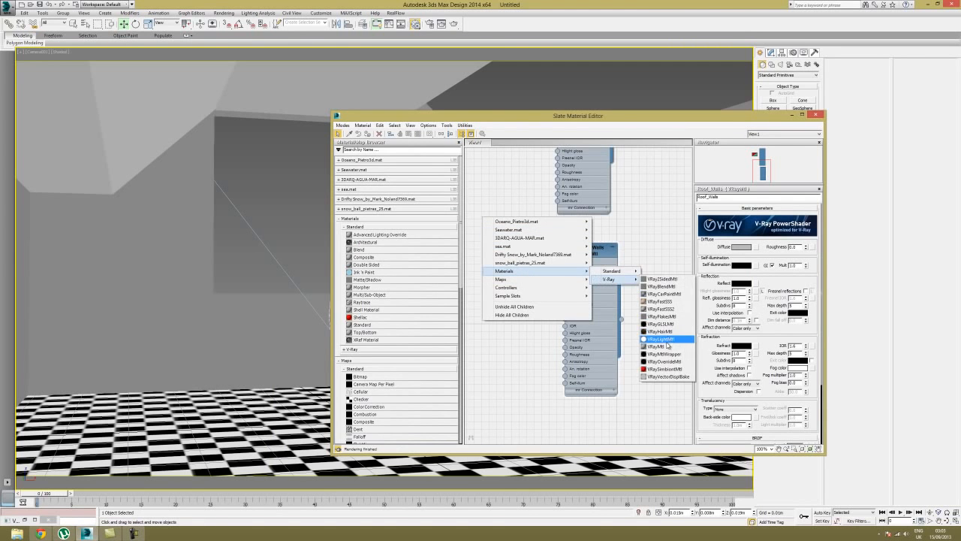
pyautogui.click(657, 346)
pyautogui.doubleClick(494, 221)
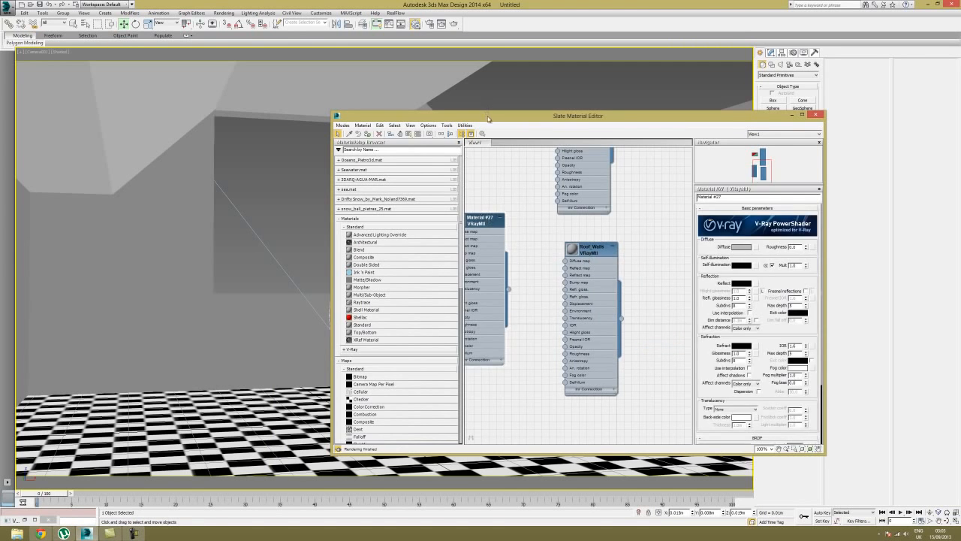
# - Set the third VRayMtl's reflection colour to white and assign the material to the sphere
pyautogui.moveTo(488, 115); pyautogui.dragTo(635, 95)
pyautogui.click(890, 263)
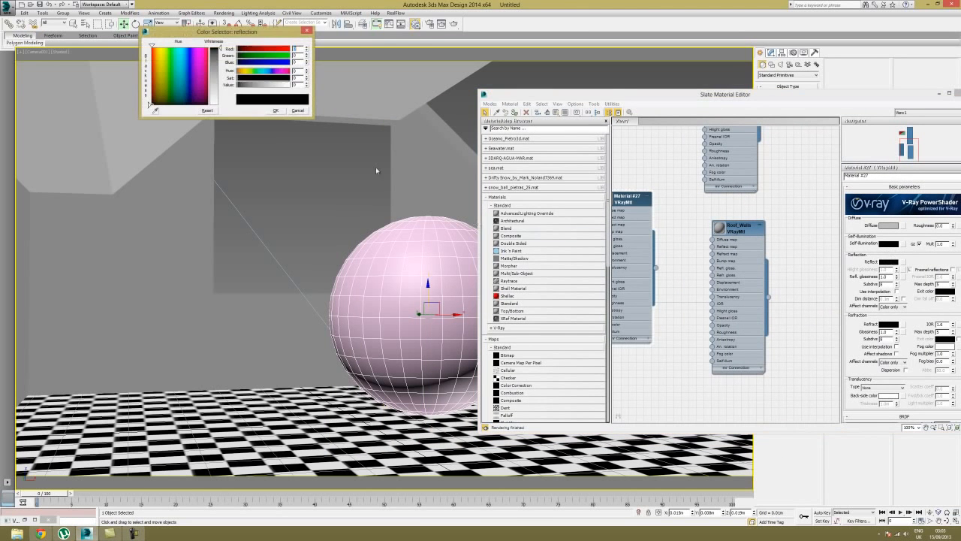
pyautogui.click(218, 95)
pyautogui.click(267, 111)
pyautogui.moveTo(655, 267); pyautogui.dragTo(447, 283)
pyautogui.click(350, 220)
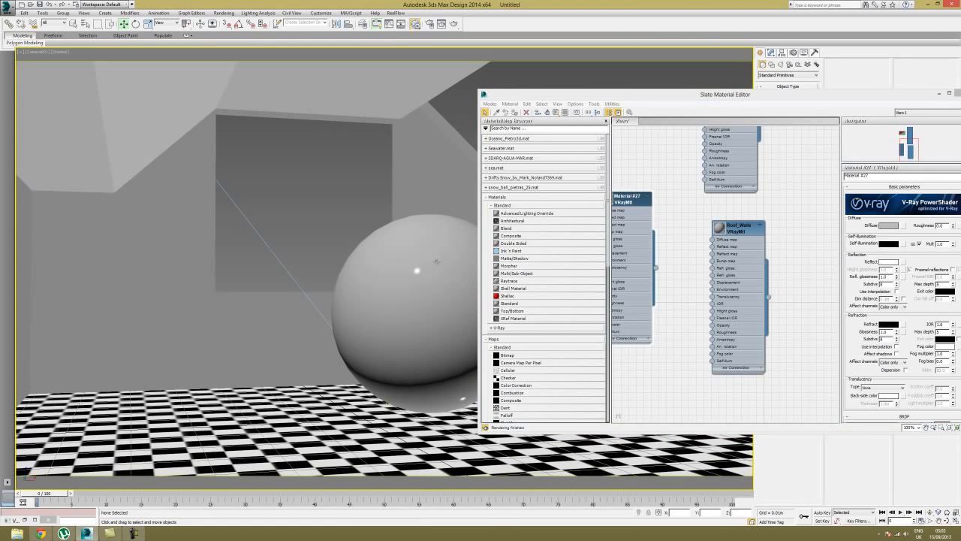
# - Look over the material nodes and close the material editor
pyautogui.moveTo(715, 94); pyautogui.dragTo(600, 90)
pyautogui.moveTo(560, 194); pyautogui.dragTo(564, 229, button='middle')
pyautogui.scroll(-1, 611, 238)
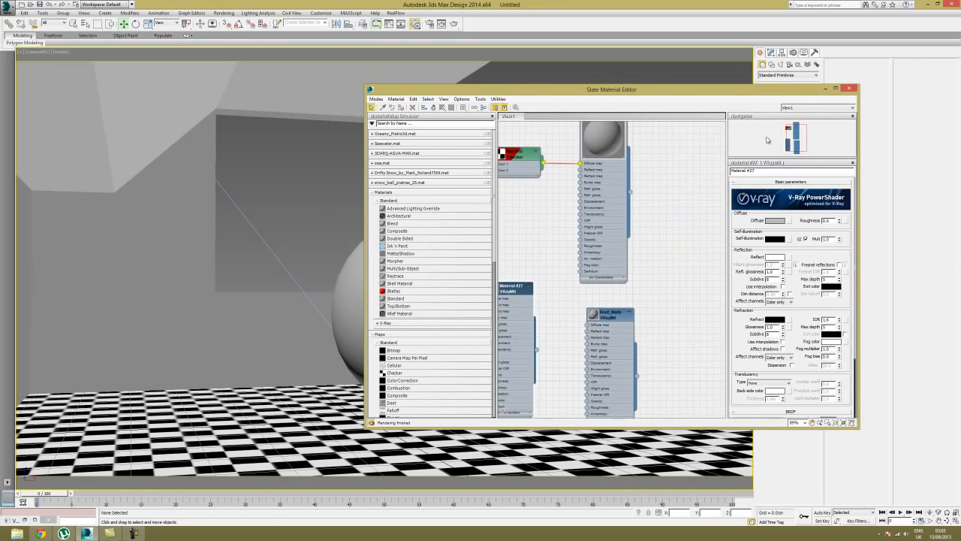
pyautogui.click(849, 89)
# - Enable V-Ray's built-in frame buffer and the saving of separate render channels in the render setup
pyautogui.click(431, 25)
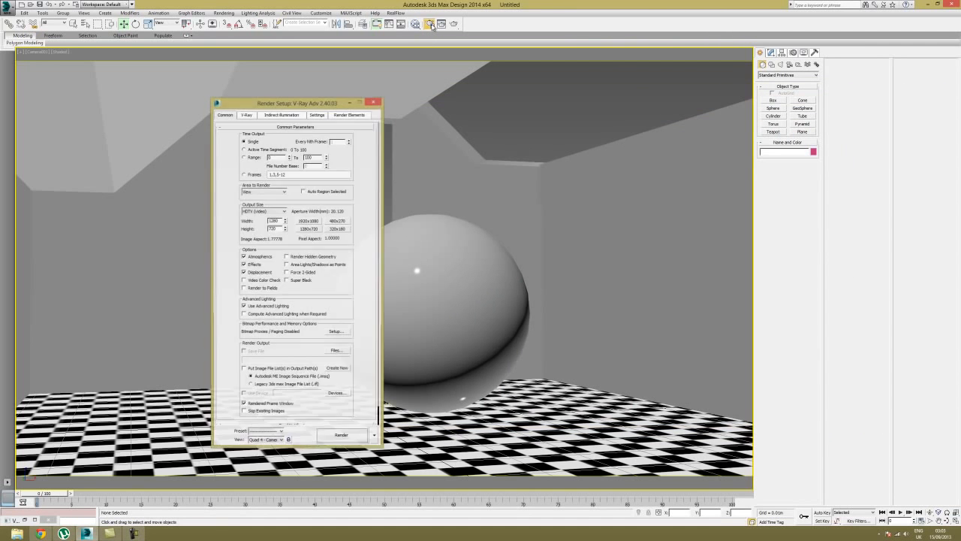
pyautogui.moveTo(267, 107); pyautogui.dragTo(489, 117)
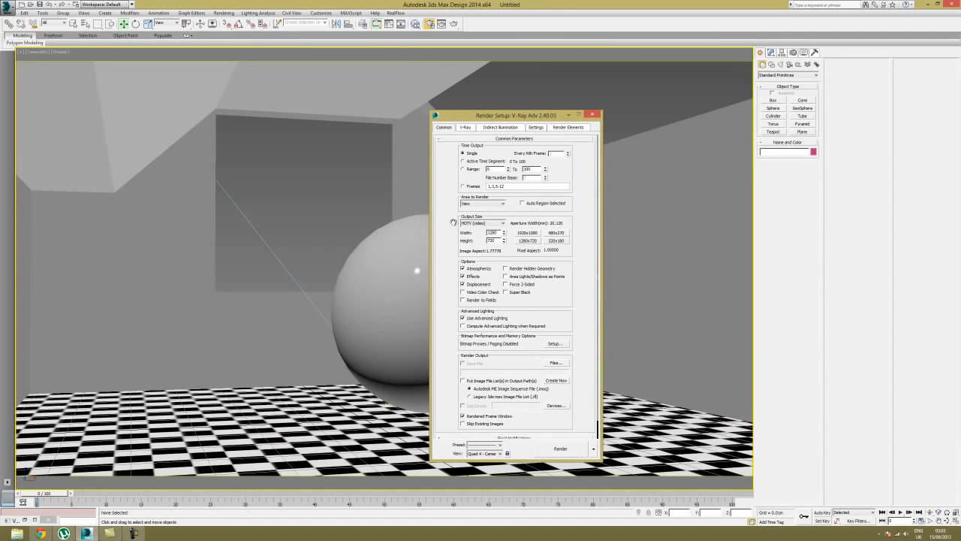
pyautogui.scroll(-1, 448, 263)
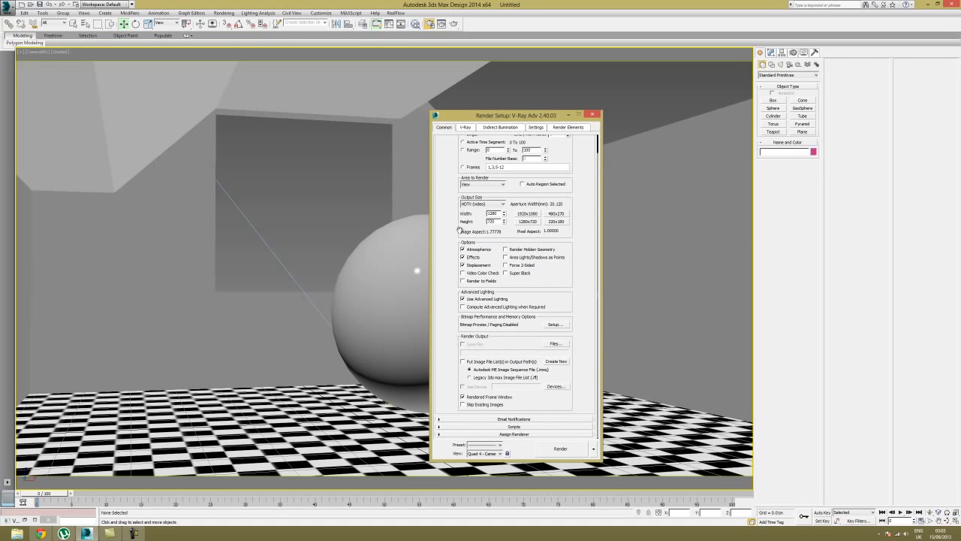
pyautogui.click(465, 127)
pyautogui.click(441, 164)
pyautogui.click(441, 262)
# - Add a VRayZDepth render element and open its zdepth max value for editing
pyautogui.click(569, 127)
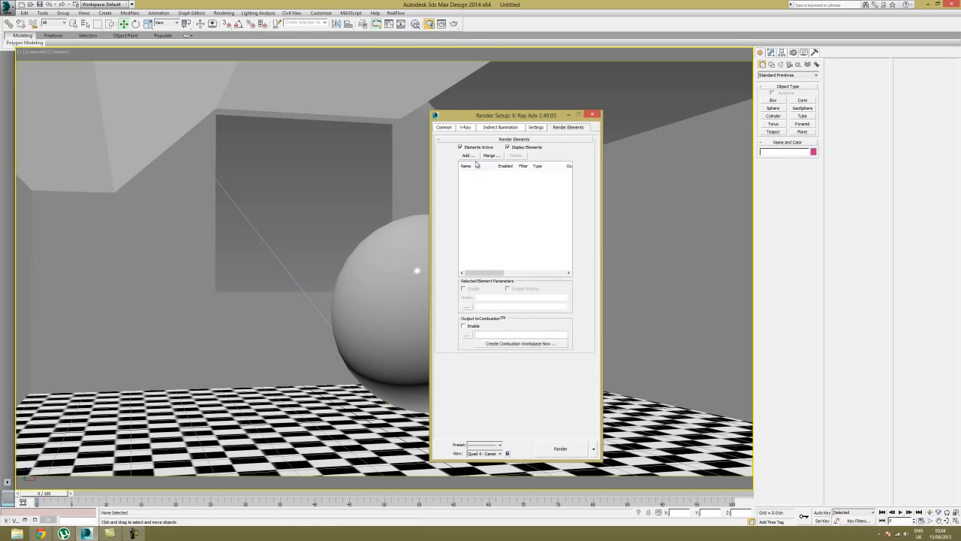
pyautogui.click(468, 155)
pyautogui.scroll(-7, 518, 303)
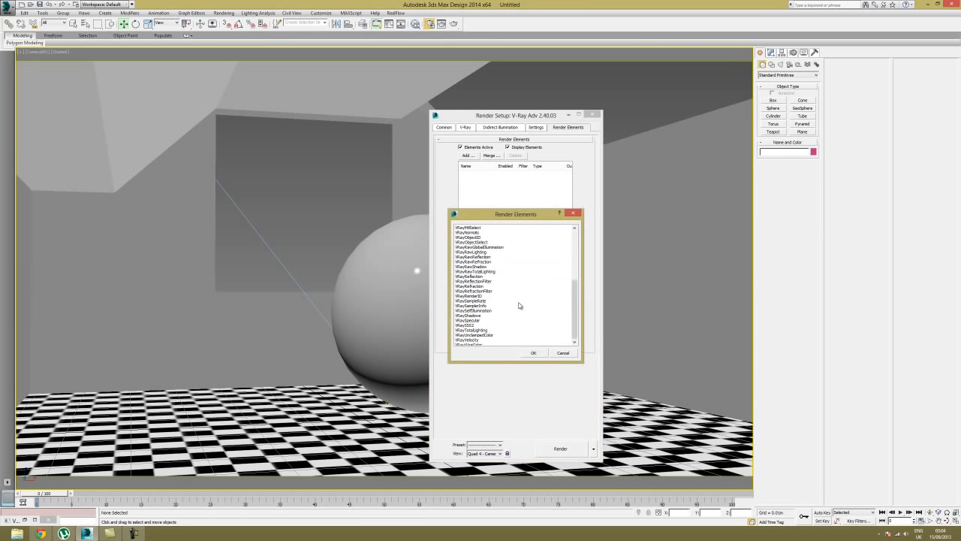
pyautogui.click(472, 340)
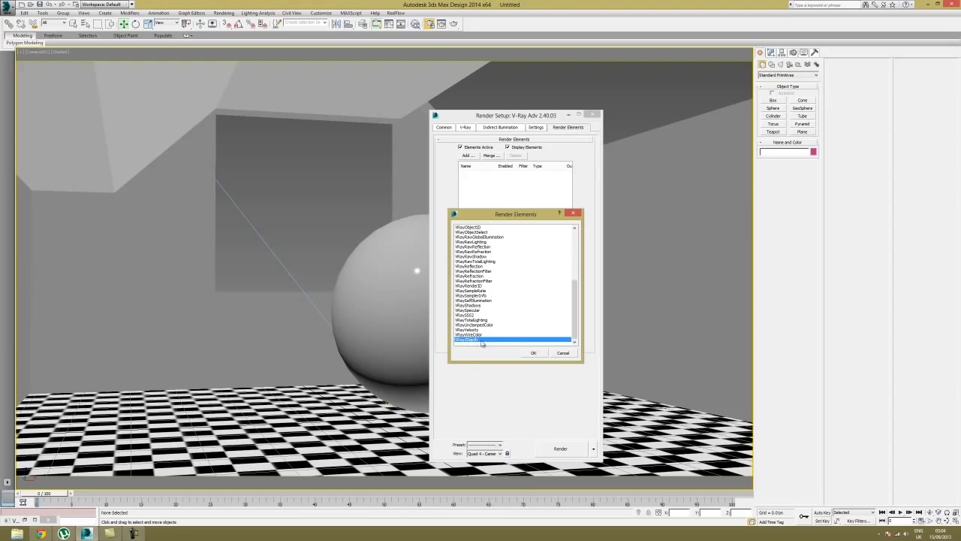
pyautogui.click(531, 351)
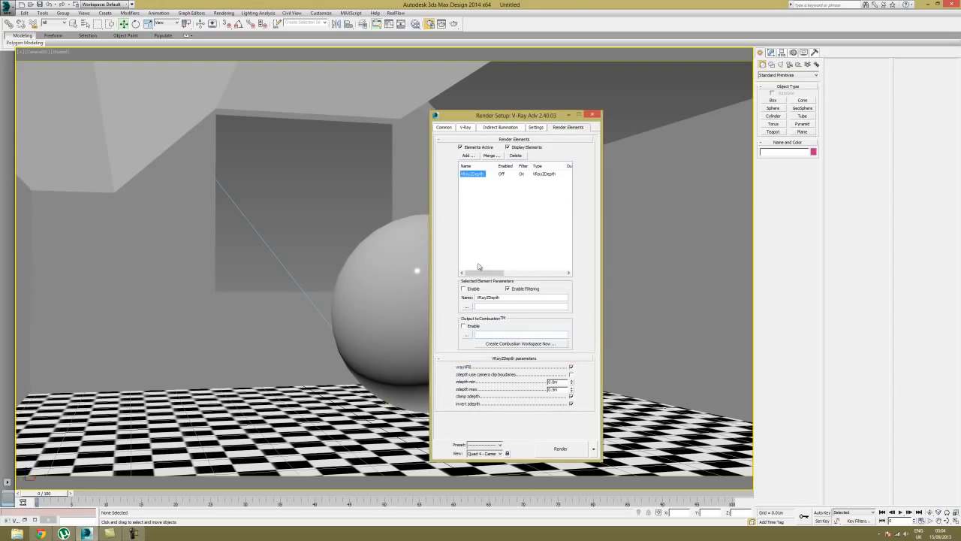
pyautogui.click(472, 174)
pyautogui.doubleClick(562, 389)
pyautogui.click(462, 128)
pyautogui.click(449, 128)
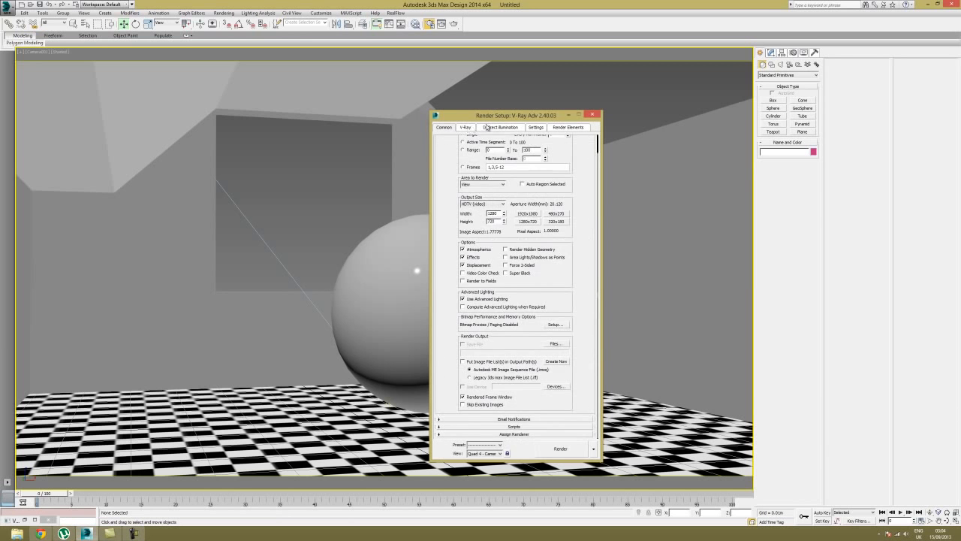
pyautogui.click(482, 128)
pyautogui.click(466, 128)
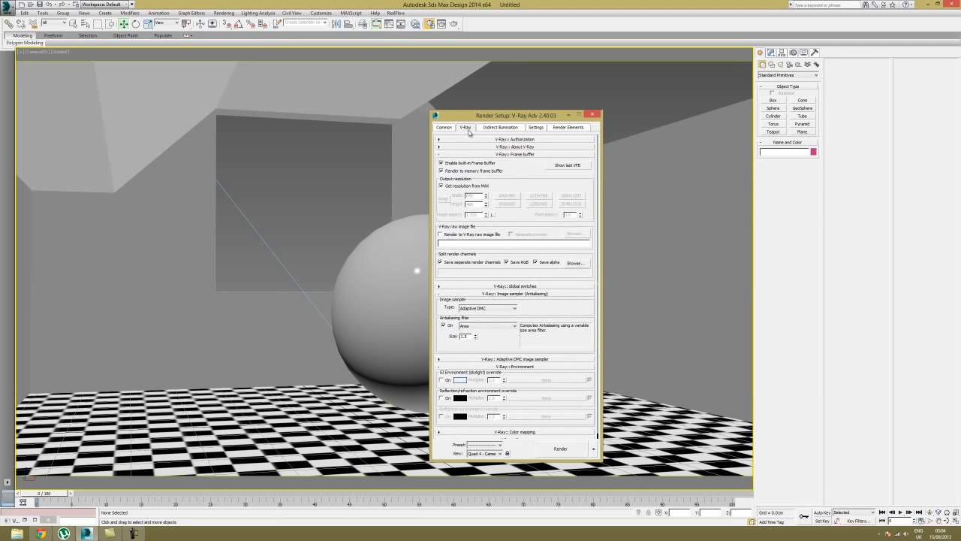
pyautogui.click(565, 128)
pyautogui.click(446, 128)
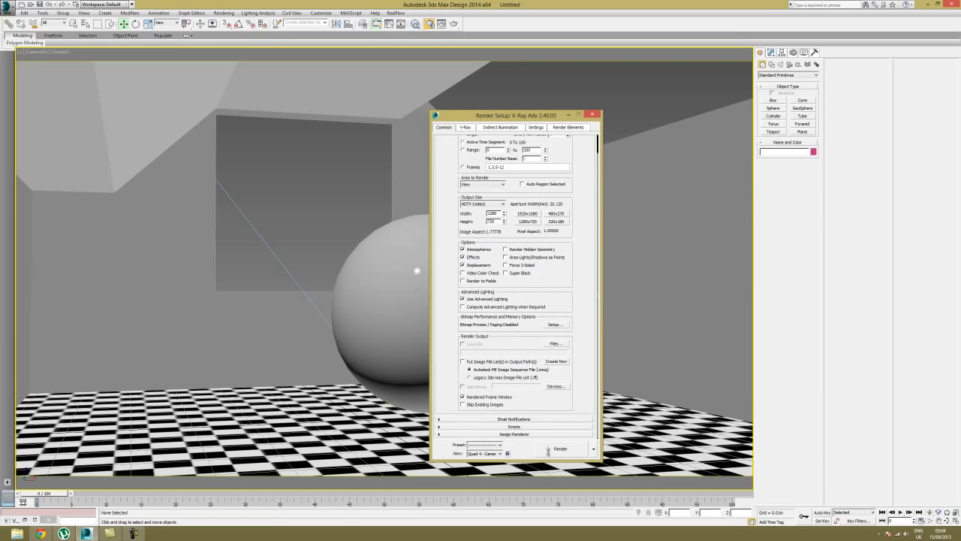
# - Render the camera view and turn on sRGB display for the image in the V-Ray frame buffer
pyautogui.click(555, 450)
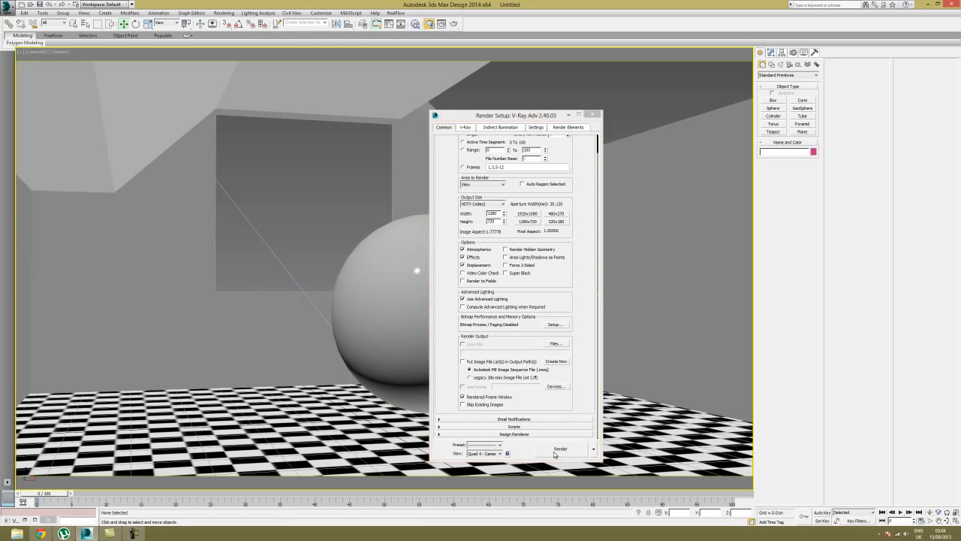
pyautogui.moveTo(475, 121); pyautogui.dragTo(428, 196)
pyautogui.click(557, 177)
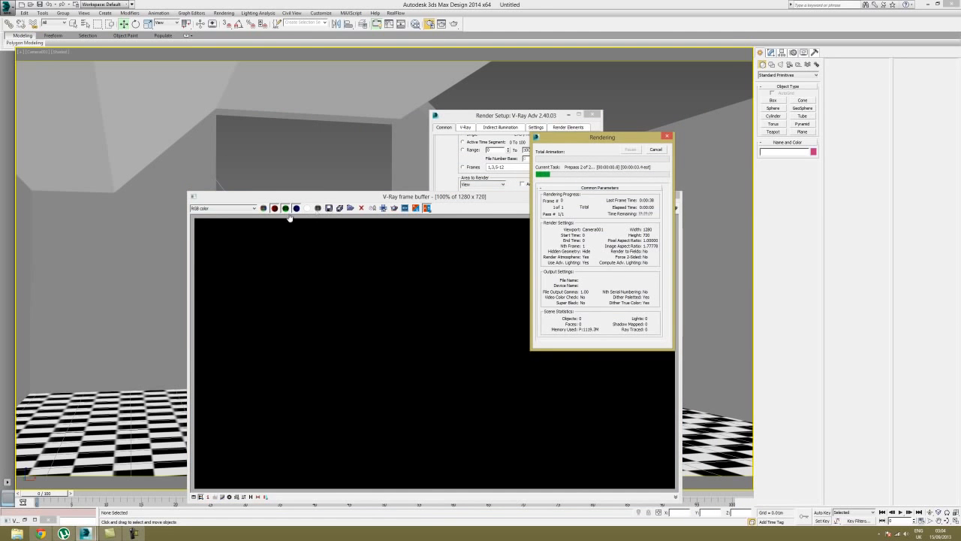
pyautogui.moveTo(251, 192); pyautogui.dragTo(180, 171)
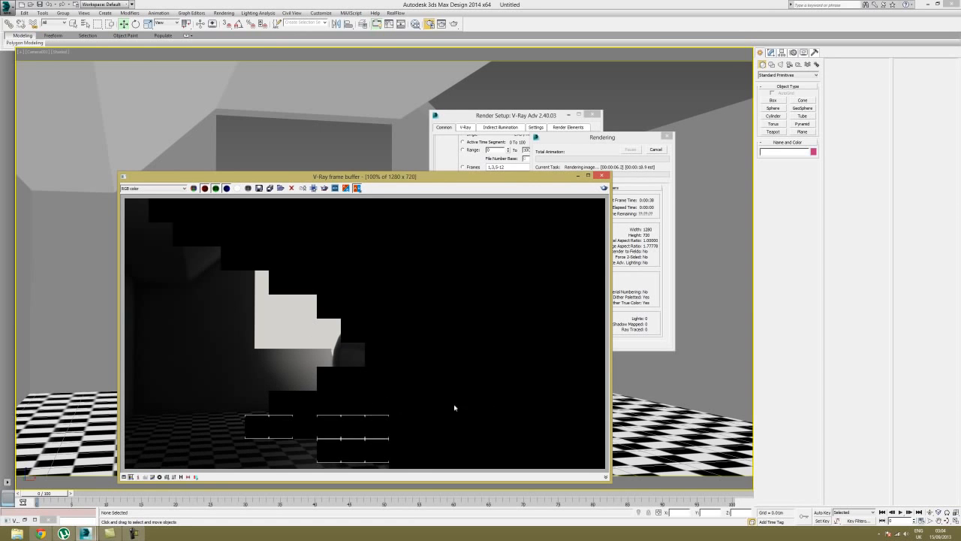
pyautogui.click(168, 478)
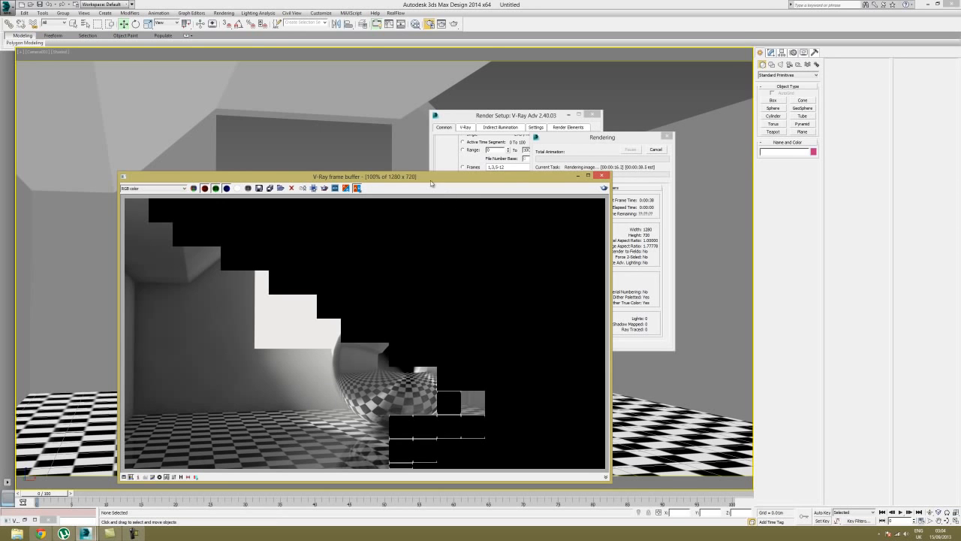
# - Examine the rendered room and reflective sphere, and close the frame buffer
pyautogui.moveTo(440, 177); pyautogui.dragTo(522, 150)
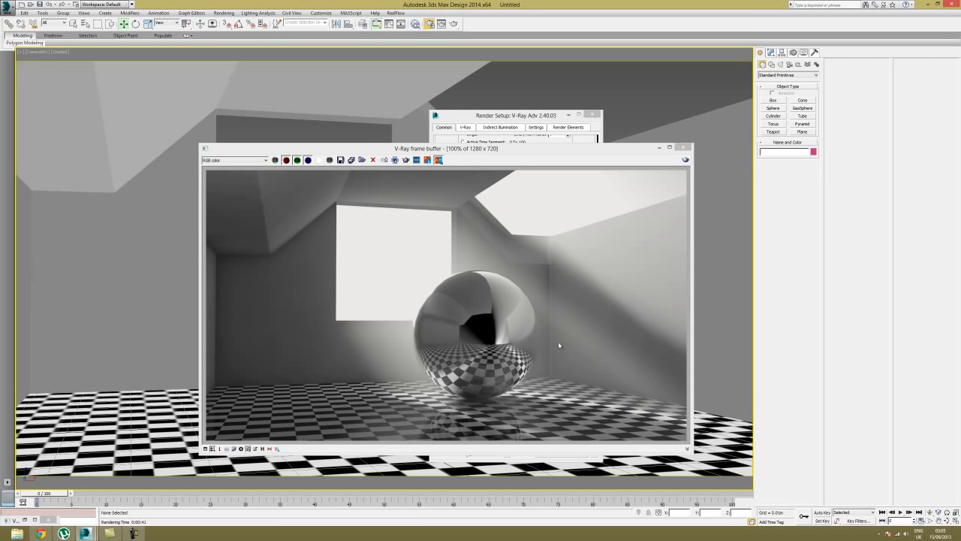
pyautogui.click(544, 147)
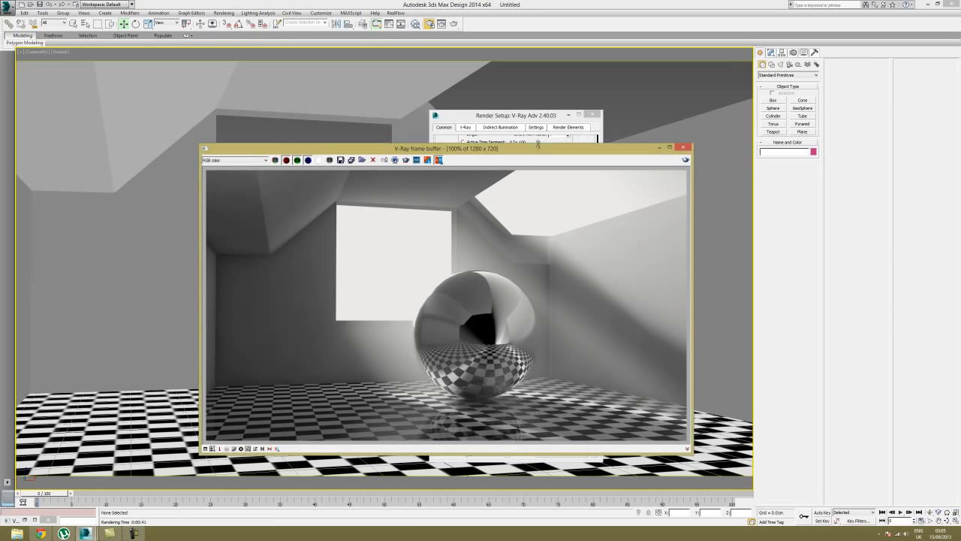
pyautogui.moveTo(538, 150); pyautogui.dragTo(589, 122)
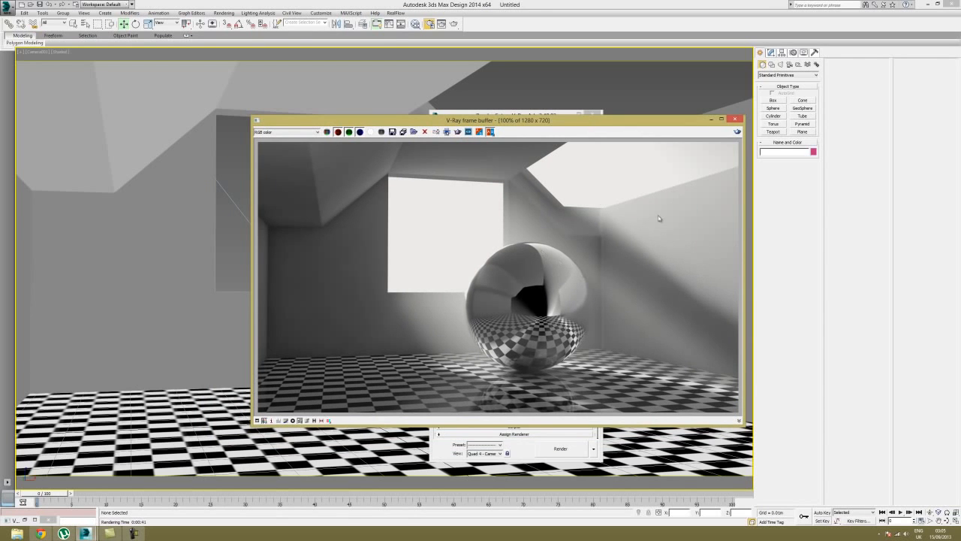
pyautogui.click(736, 120)
# - Open the Environment and Effects settings and start assigning a Bitmap as the background environment map
pyautogui.moveTo(511, 123); pyautogui.dragTo(602, 121)
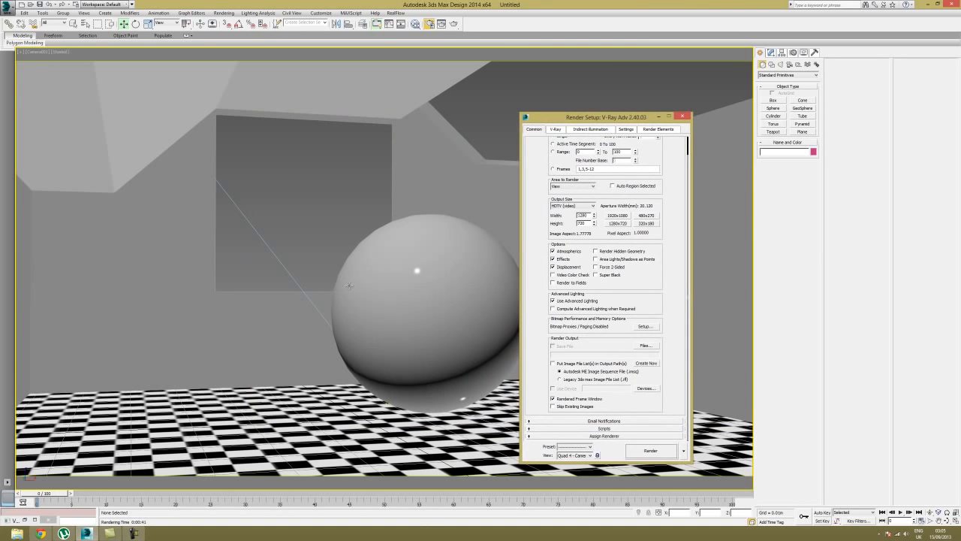
pyautogui.press('8')
pyautogui.moveTo(576, 83); pyautogui.dragTo(298, 91)
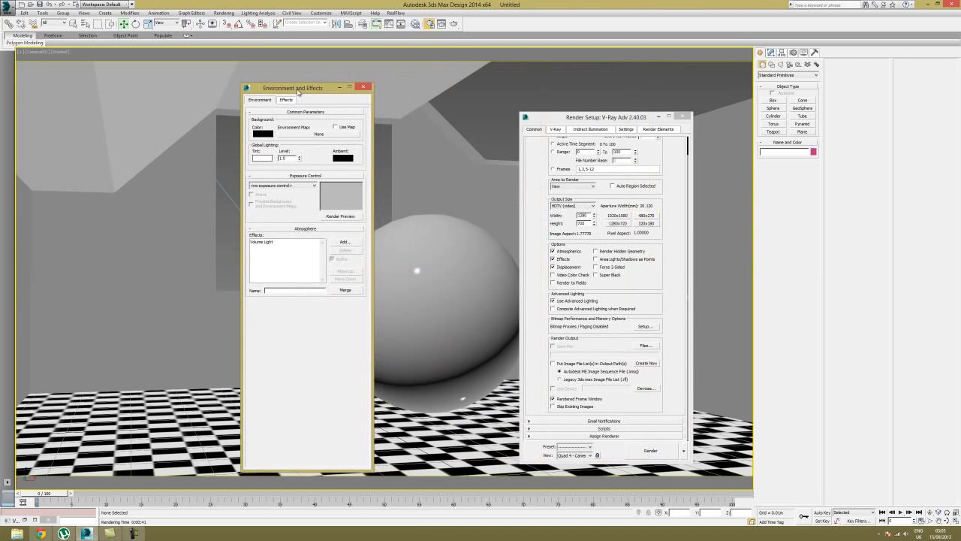
pyautogui.click(318, 133)
pyautogui.scroll(2, 482, 238)
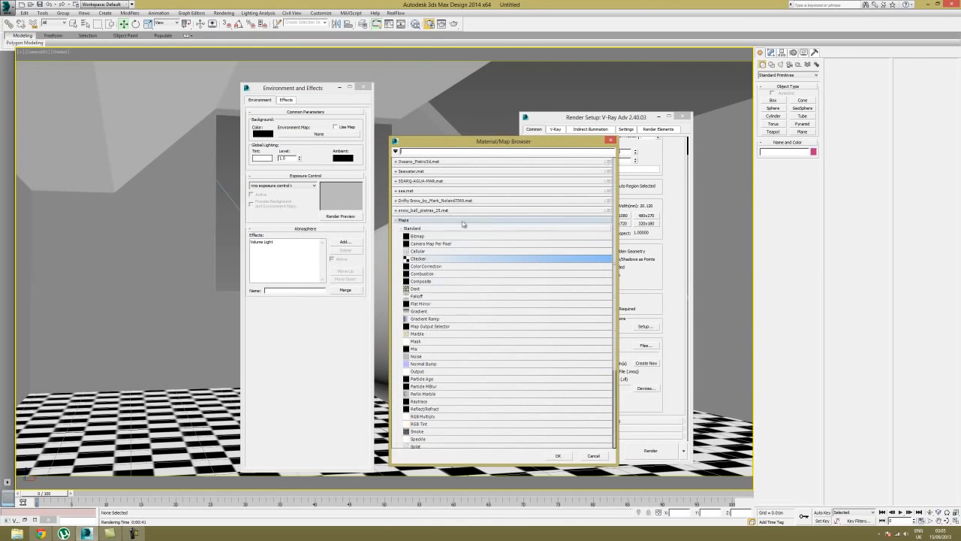
pyautogui.doubleClick(417, 237)
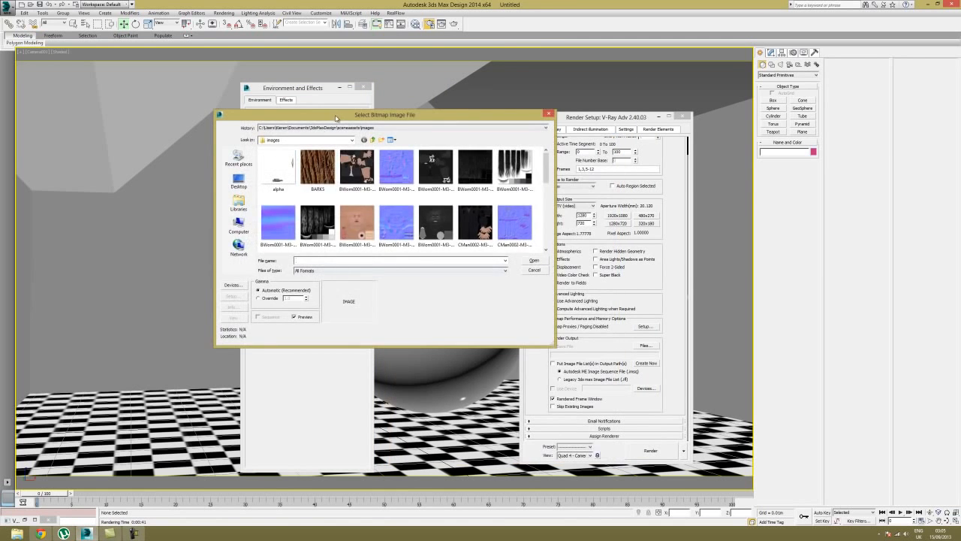
pyautogui.moveTo(335, 117); pyautogui.dragTo(486, 172)
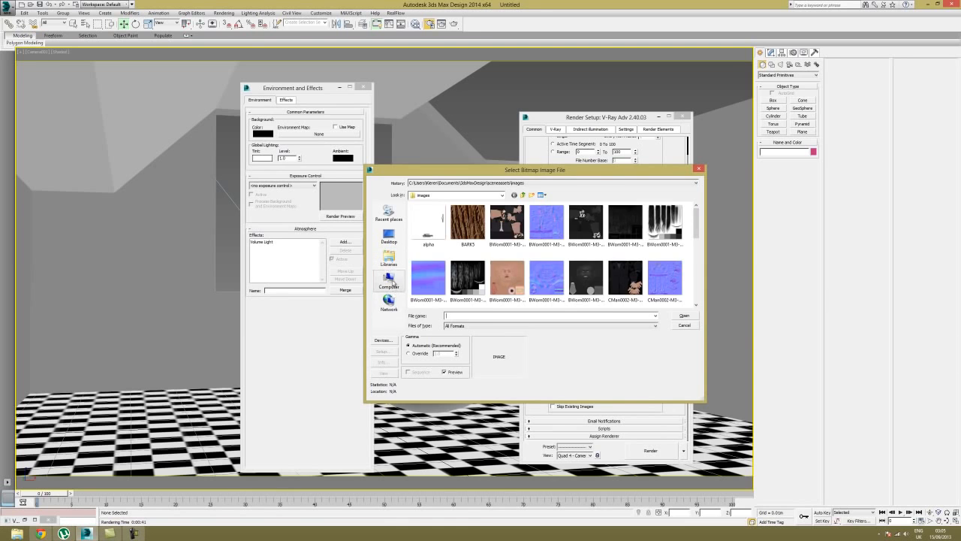
# - Look through the Downloads folder on the BOOTCAMP (C:) drive for an environment image and return to the drive list
pyautogui.click(388, 280)
pyautogui.doubleClick(432, 219)
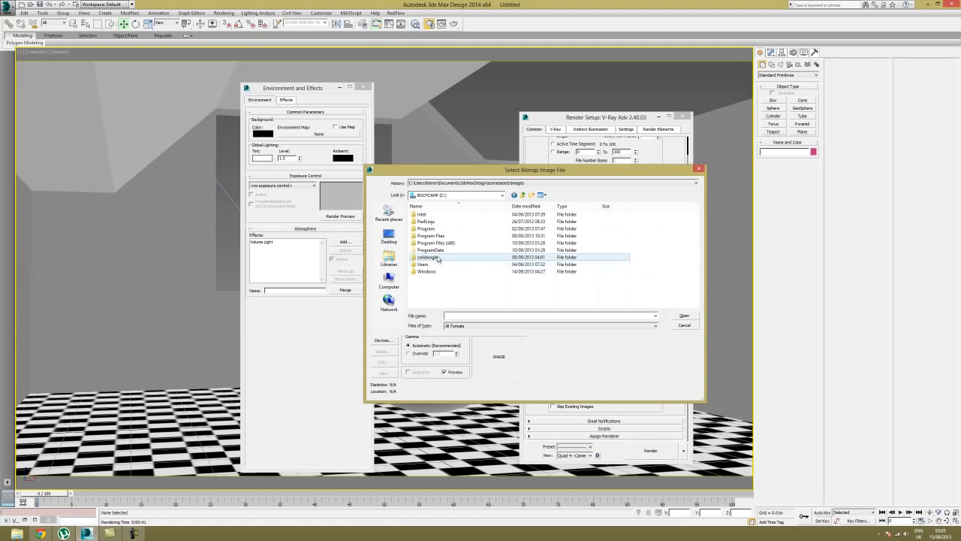
pyautogui.doubleClick(424, 264)
pyautogui.doubleClick(431, 222)
pyautogui.doubleClick(442, 257)
pyautogui.scroll(-10, 442, 258)
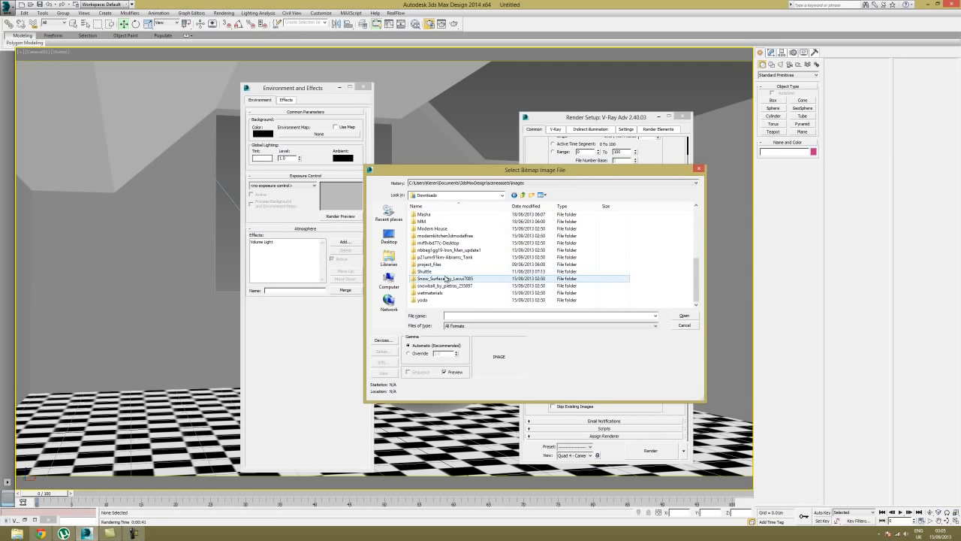
pyautogui.scroll(10, 442, 280)
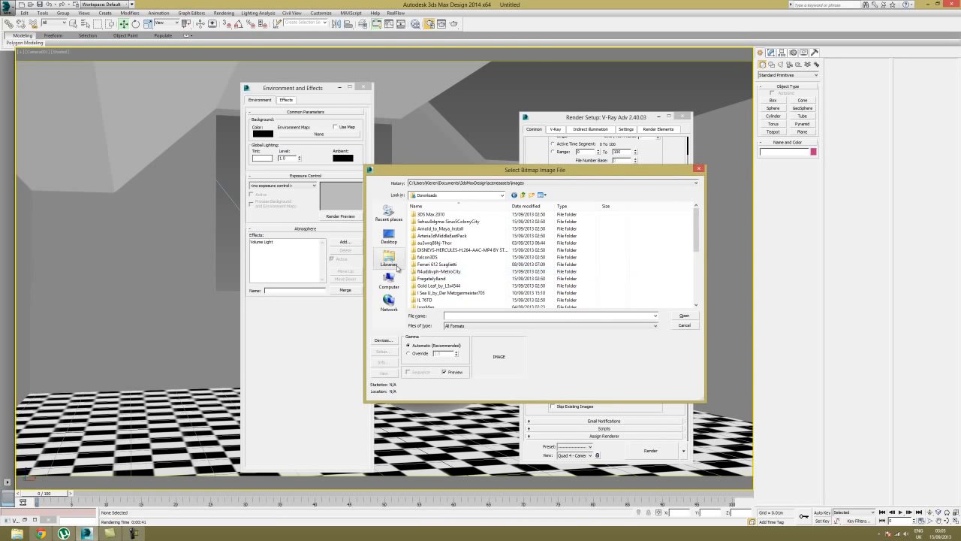
pyautogui.click(523, 195)
pyautogui.click(523, 195)
pyautogui.click(523, 196)
pyautogui.click(523, 195)
# - Load RenoSuburb01_sm.hdr from the user's Downloads folder on Macintosh HD (D:) as the environment map, keeping the Real Pixels (32 bpp) load settings
pyautogui.doubleClick(518, 222)
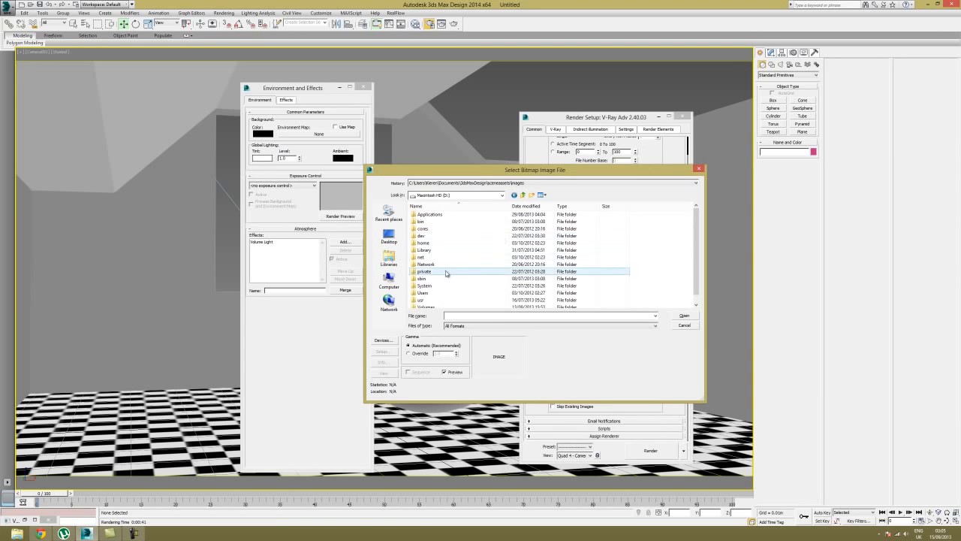
pyautogui.doubleClick(430, 293)
pyautogui.doubleClick(432, 214)
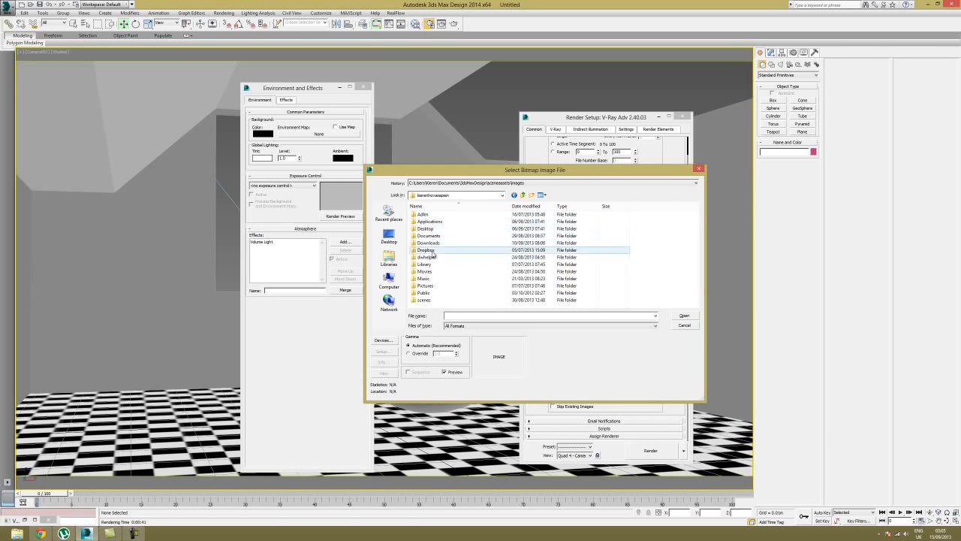
pyautogui.doubleClick(428, 242)
pyautogui.scroll(-5, 453, 278)
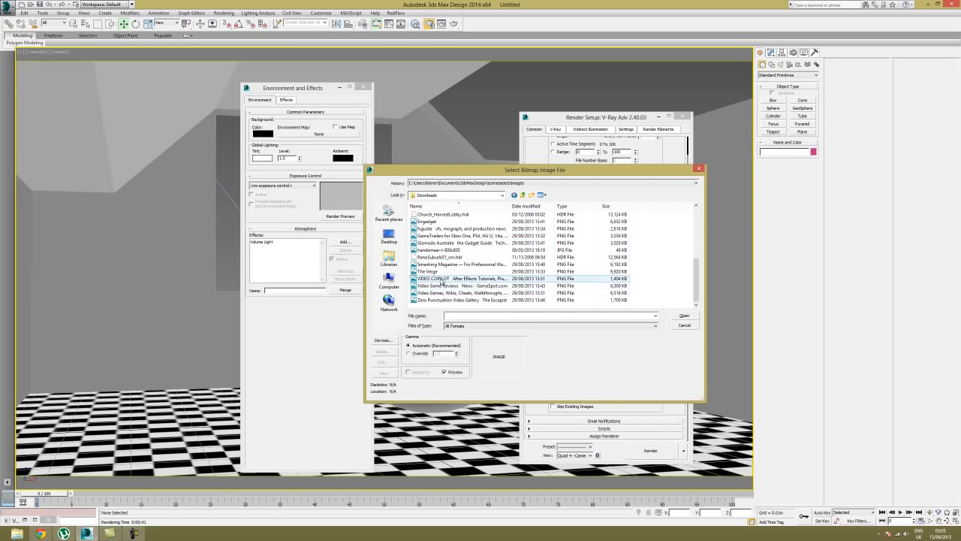
pyautogui.click(442, 257)
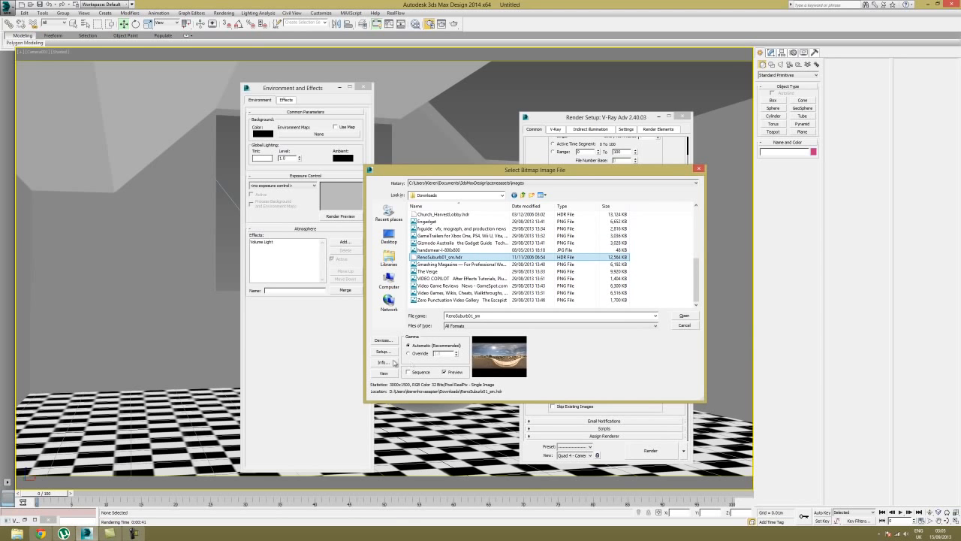
pyautogui.click(683, 315)
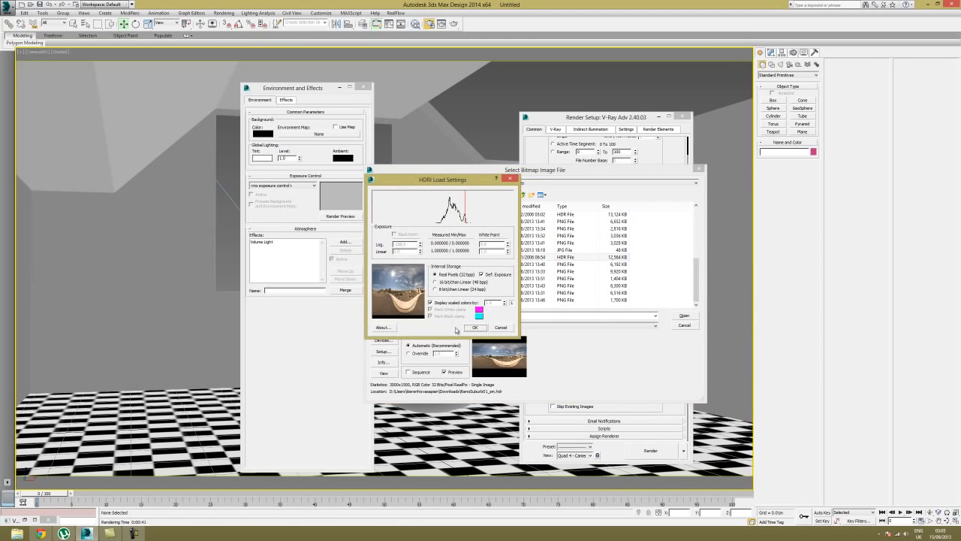
pyautogui.click(473, 327)
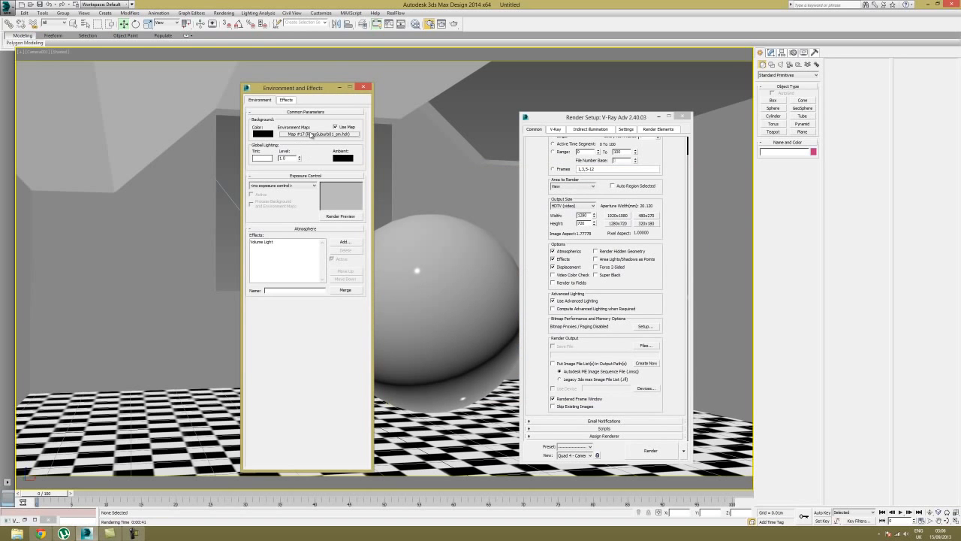
# - Place the environment map as an instance in the Slate Material Editor and expand its output settings
pyautogui.press('m')
pyautogui.moveTo(334, 134); pyautogui.dragTo(766, 244)
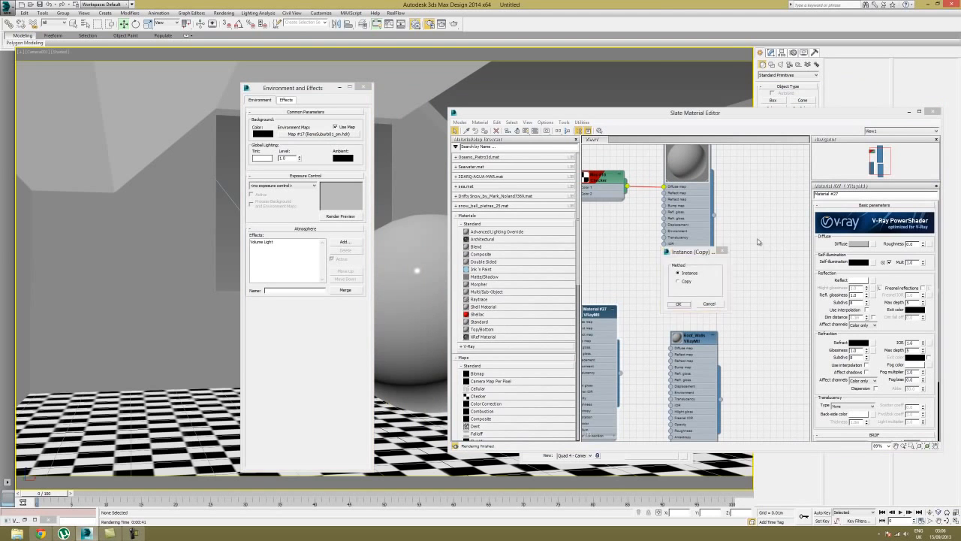
pyautogui.click(678, 303)
pyautogui.moveTo(766, 248); pyautogui.dragTo(643, 246, button='middle')
pyautogui.doubleClick(641, 246)
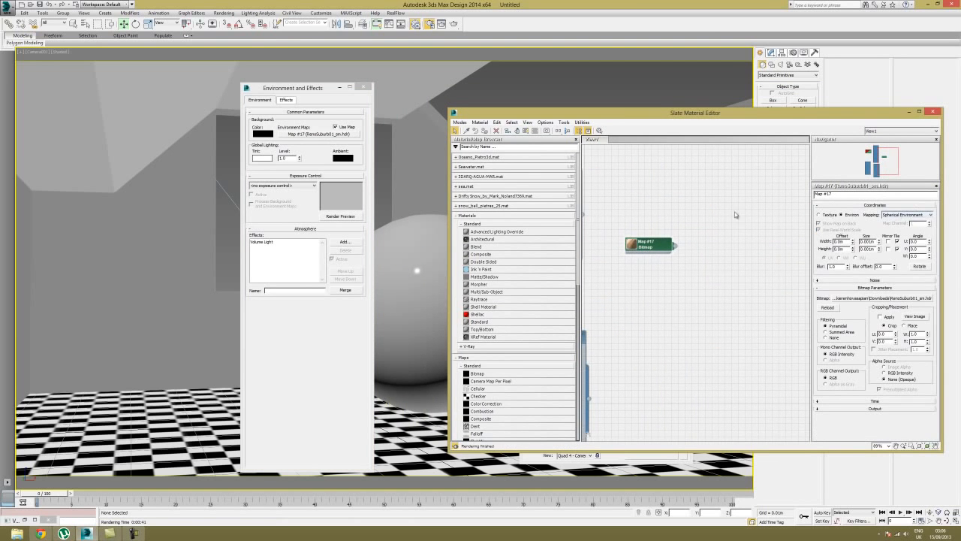
pyautogui.click(715, 317)
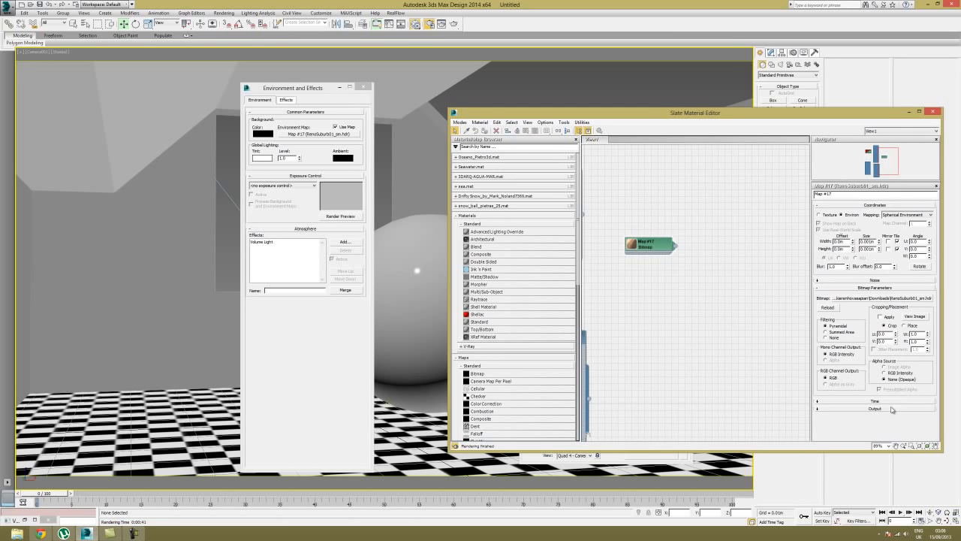
pyautogui.click(875, 408)
pyautogui.scroll(1, 877, 291)
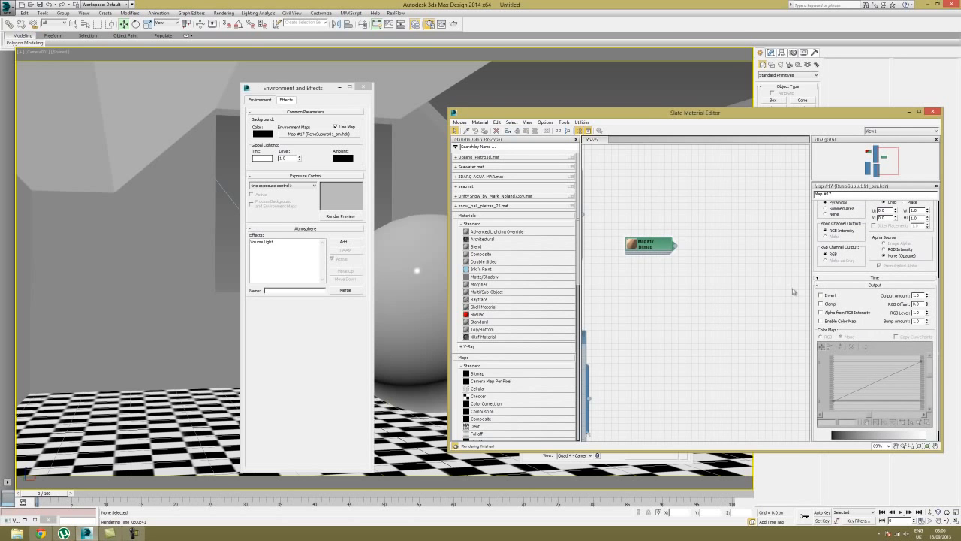
# - Render the view with the environment map, duplicating the previous render into a separate frame buffer for comparison
pyautogui.click(454, 23)
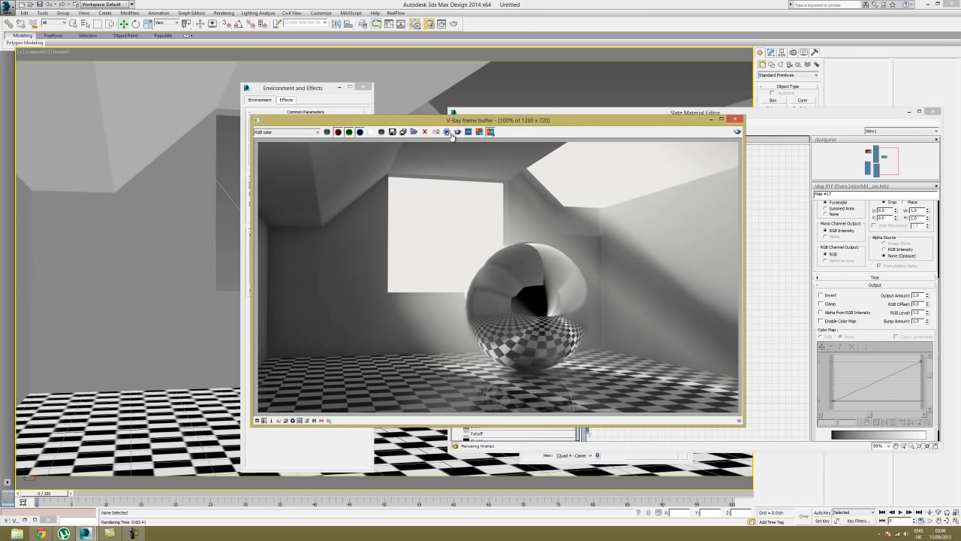
pyautogui.click(436, 133)
pyautogui.moveTo(443, 127); pyautogui.dragTo(447, 169)
pyautogui.moveTo(601, 137); pyautogui.dragTo(92, 109)
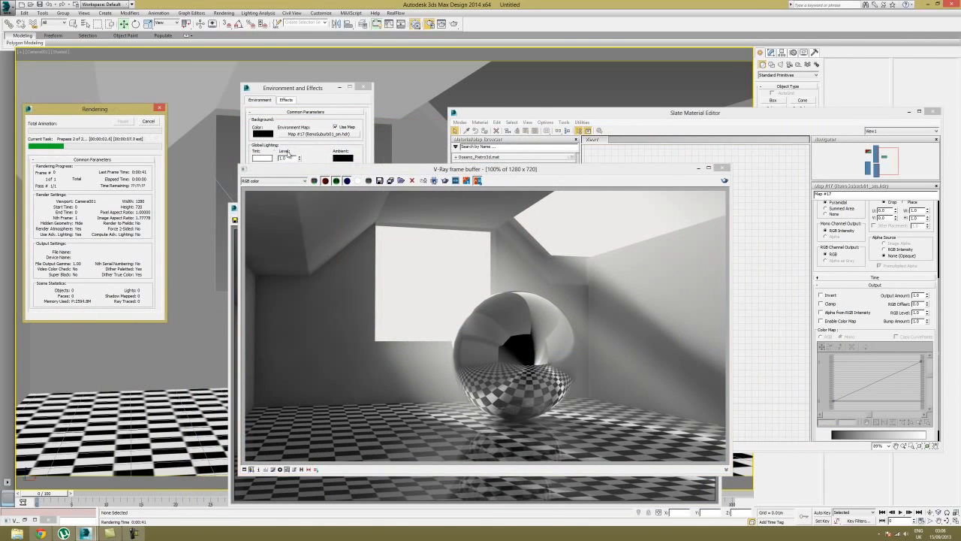
pyautogui.moveTo(321, 171); pyautogui.dragTo(444, 110)
pyautogui.moveTo(324, 212); pyautogui.dragTo(287, 183)
pyautogui.moveTo(467, 111); pyautogui.dragTo(466, 118)
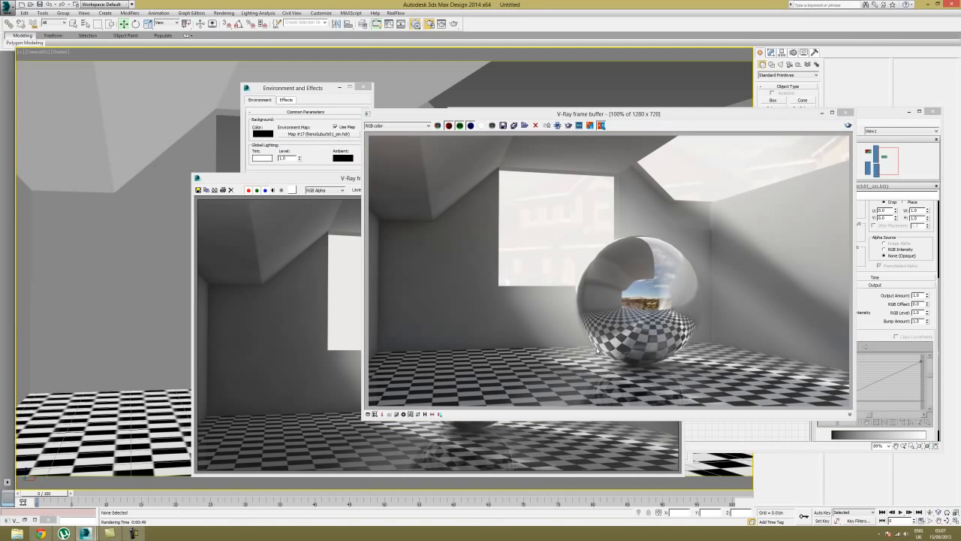
pyautogui.click(580, 327)
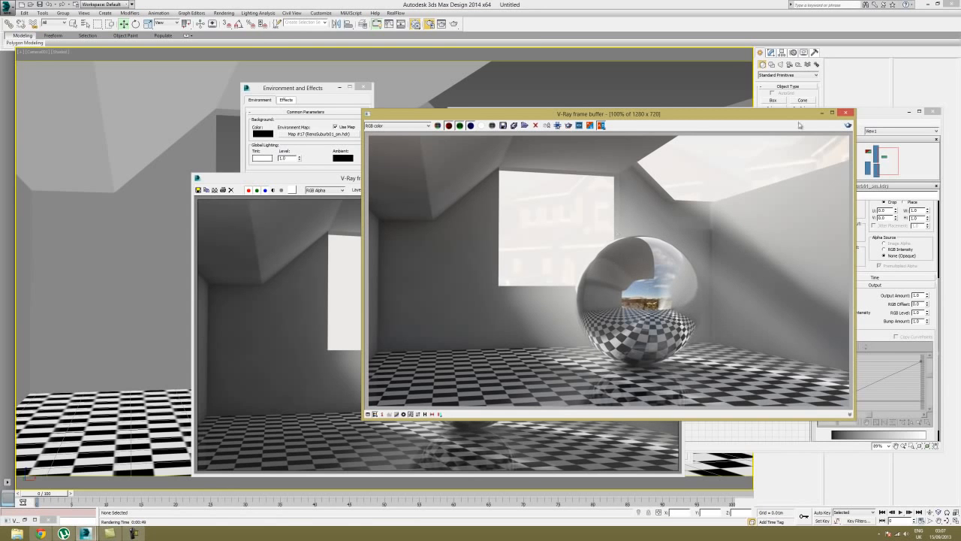
pyautogui.moveTo(751, 116); pyautogui.dragTo(549, 216)
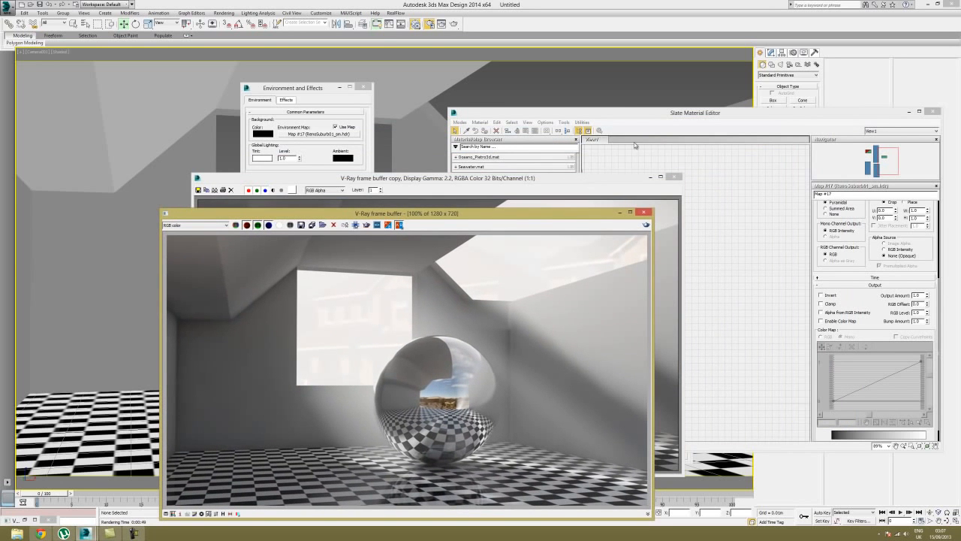
# - Expand the V-Ray Color Mapping settings in the render setup and set the gamma to 2.2
pyautogui.click(429, 24)
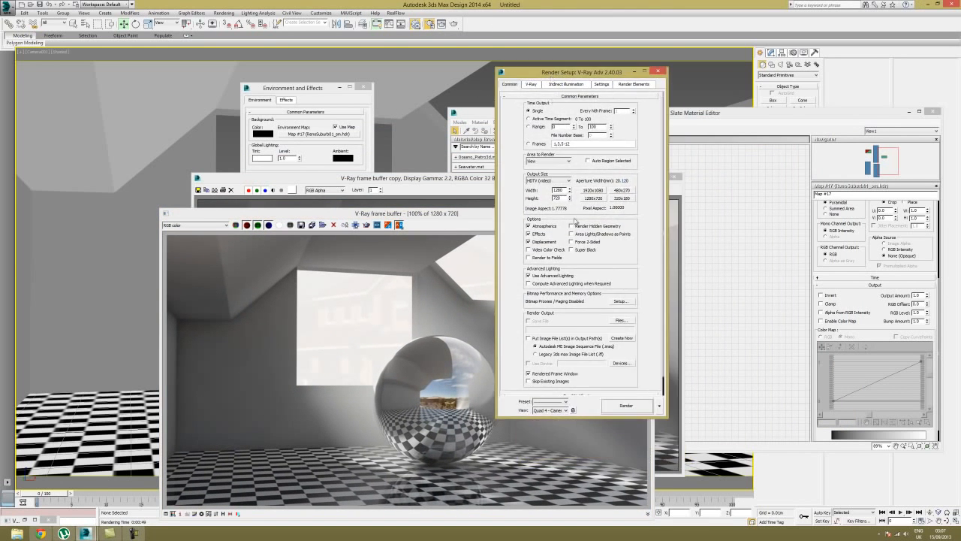
pyautogui.scroll(-1, 653, 293)
pyautogui.click(531, 84)
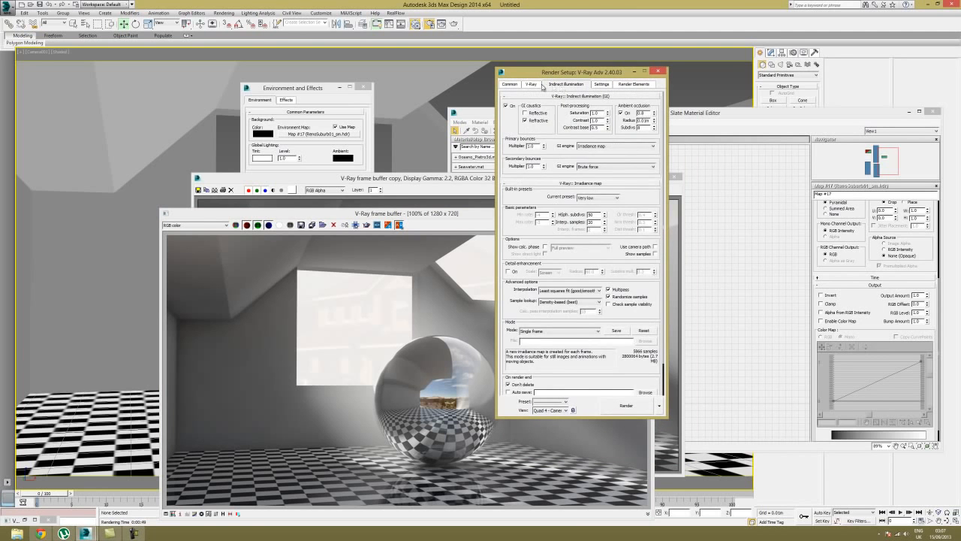
pyautogui.scroll(-1, 578, 291)
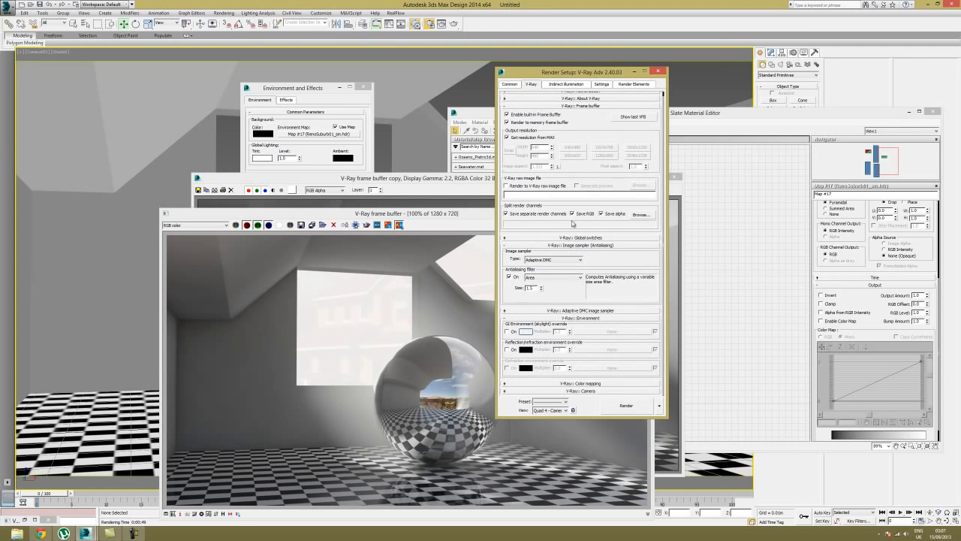
pyautogui.click(569, 385)
pyautogui.moveTo(644, 383); pyautogui.dragTo(645, 373)
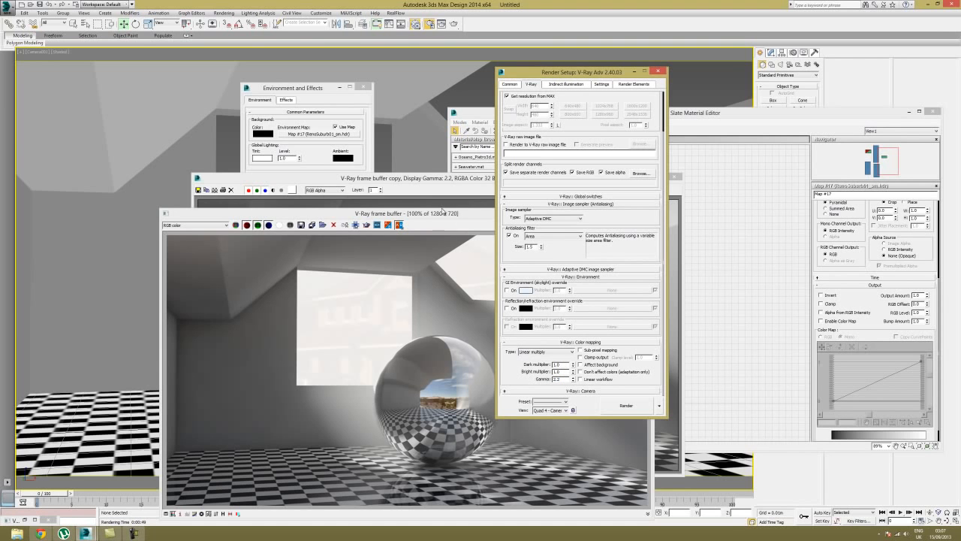
# - Check the Gamma/LUT preferences and accept them with gamma correction enabled
pyautogui.click(229, 12)
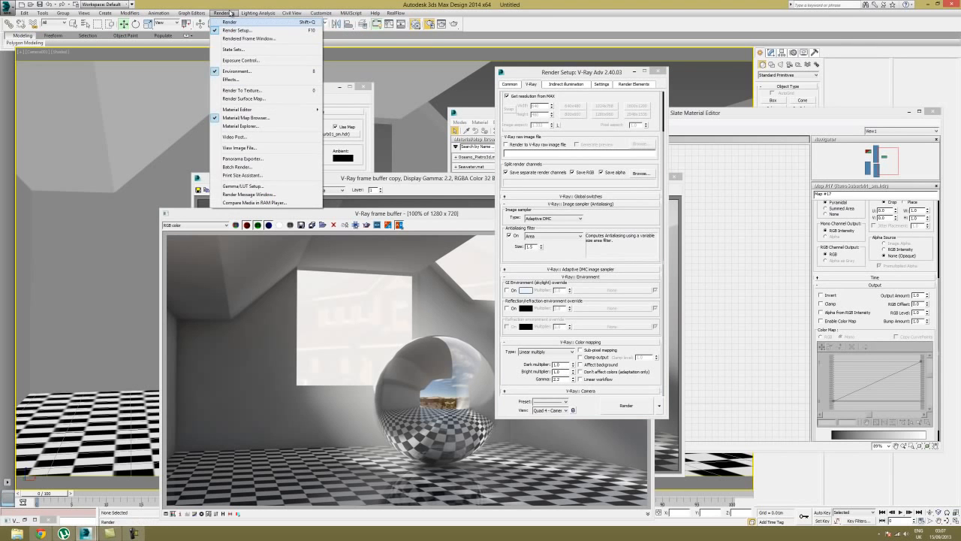
pyautogui.click(254, 186)
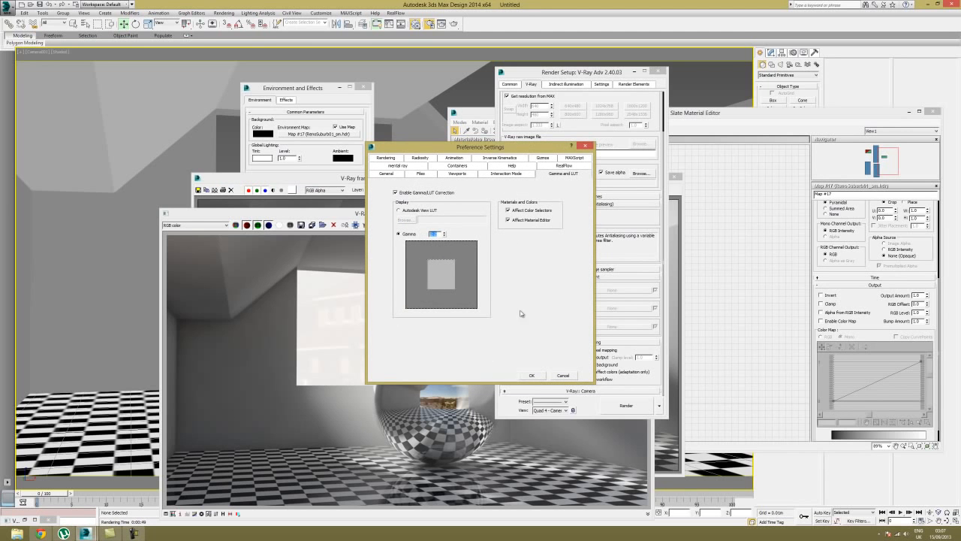
pyautogui.click(532, 376)
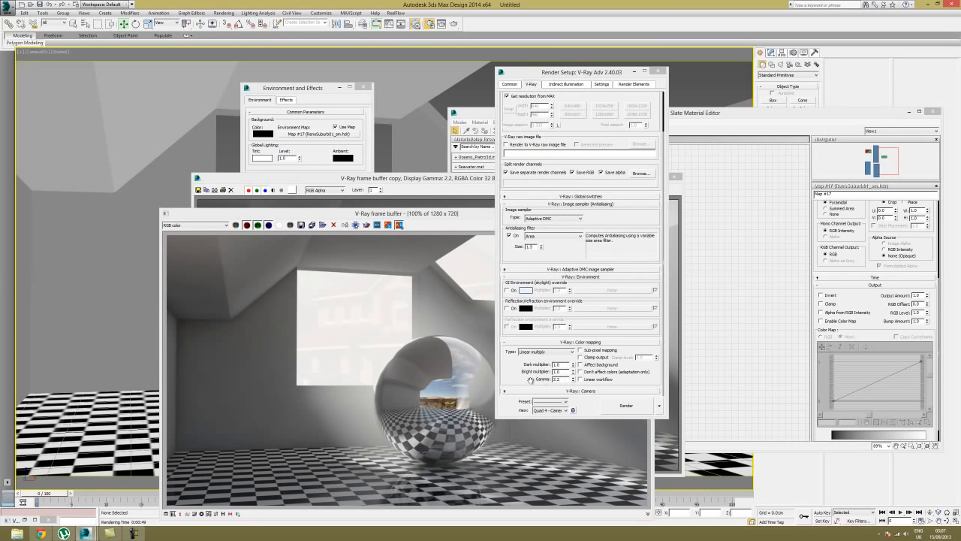
# - Render the camera view, duplicate the previous render into a separate frame buffer, and spread the frame buffer windows out for comparison
pyautogui.click(521, 367)
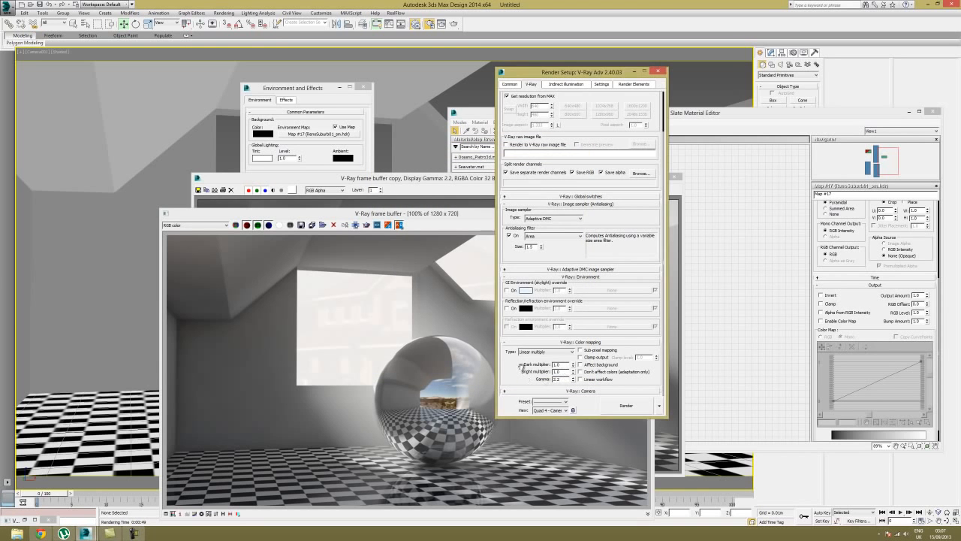
pyautogui.click(623, 406)
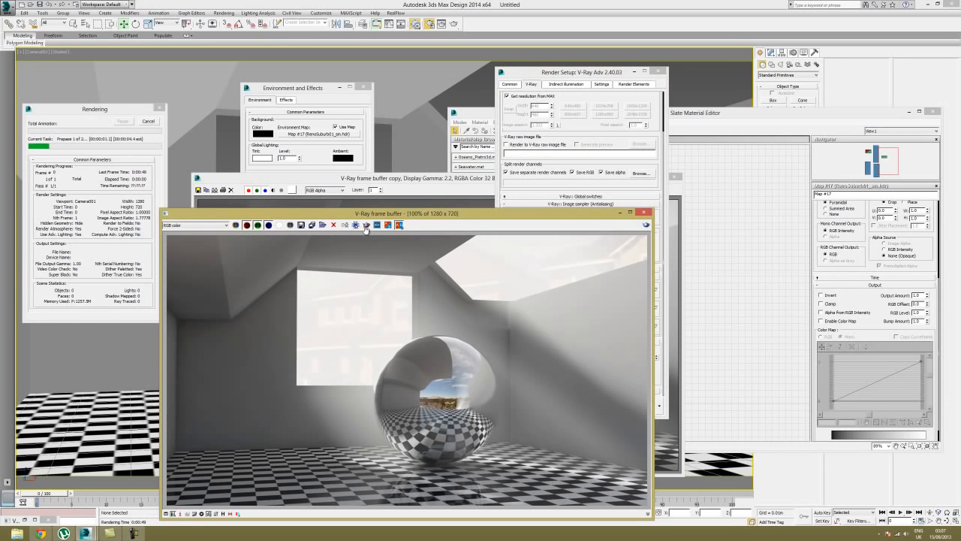
pyautogui.click(345, 224)
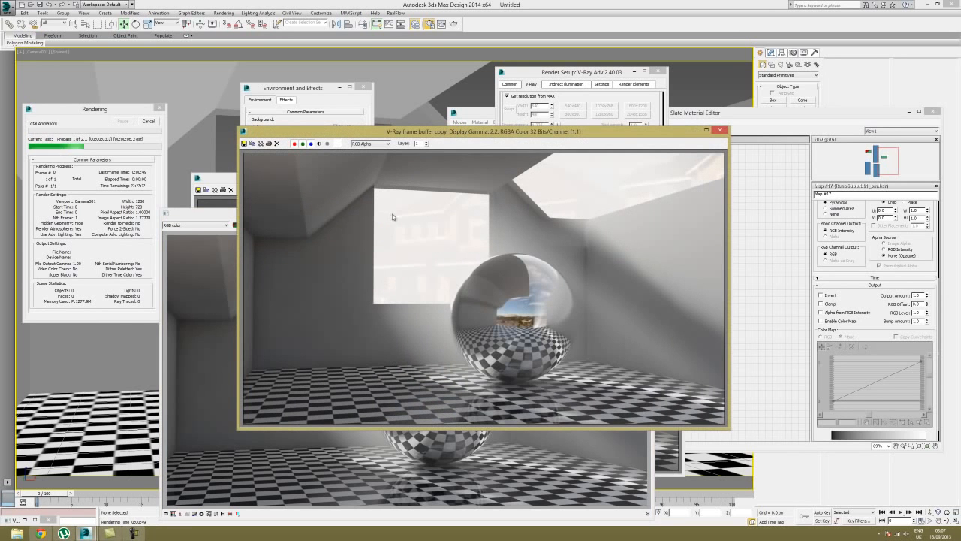
pyautogui.click(213, 337)
pyautogui.moveTo(293, 214); pyautogui.dragTo(590, 173)
pyautogui.moveTo(230, 180); pyautogui.dragTo(221, 169)
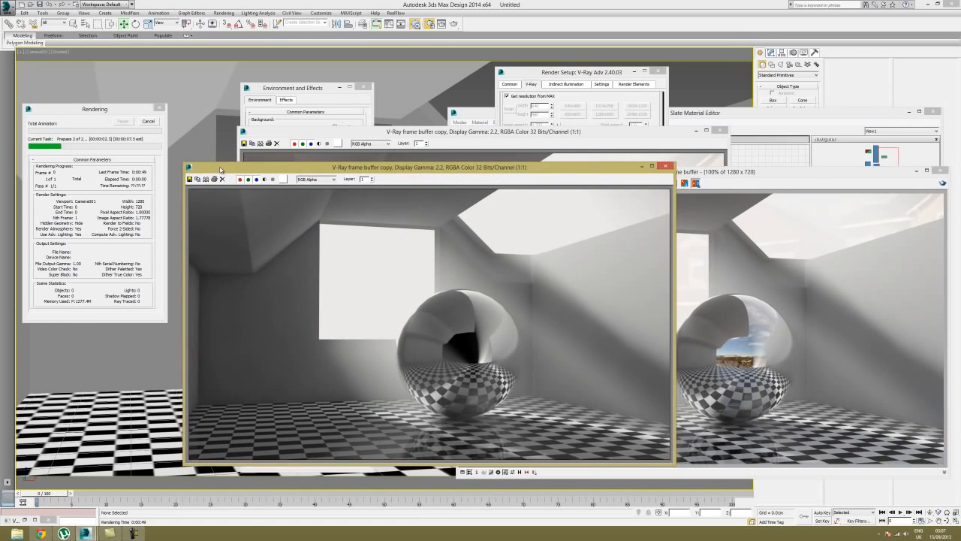
pyautogui.moveTo(710, 174); pyautogui.dragTo(742, 165)
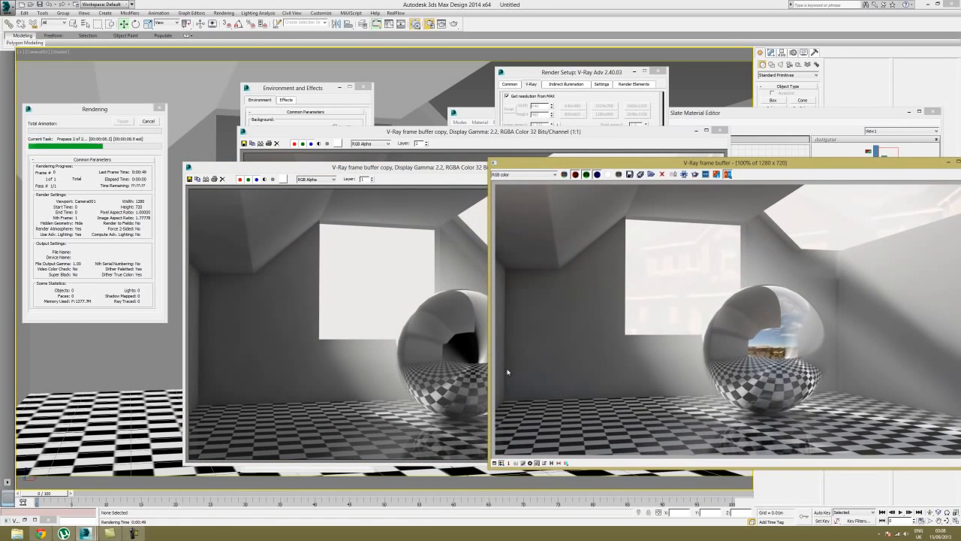
# - View the VRayZDepth and Alpha channels in the V-Ray frame buffer and return to RGB color
pyautogui.click(518, 174)
pyautogui.click(516, 193)
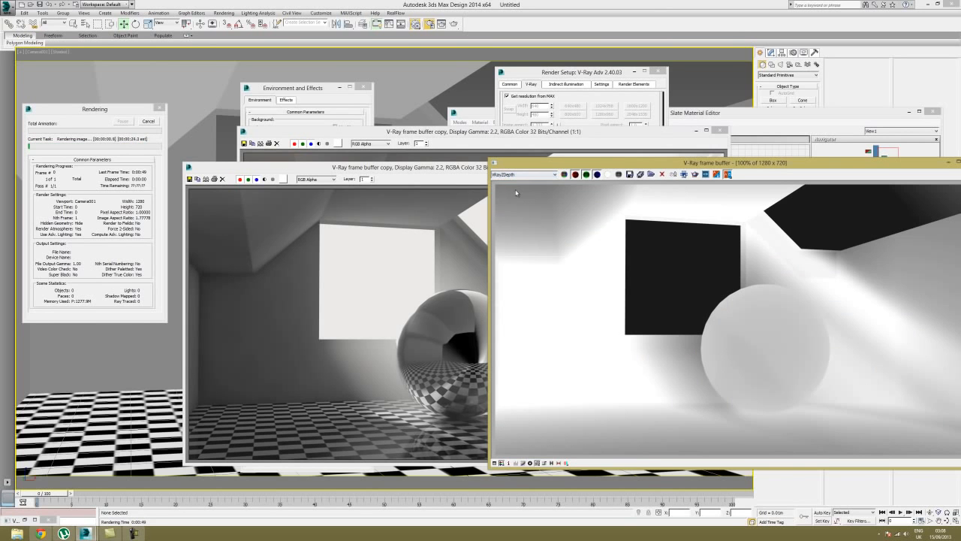
pyautogui.moveTo(779, 162); pyautogui.dragTo(722, 157)
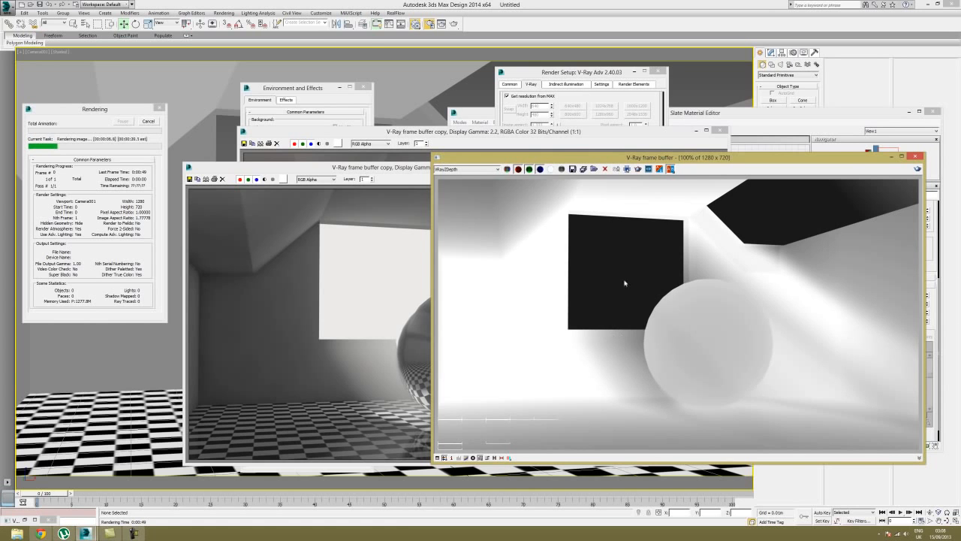
pyautogui.click(469, 169)
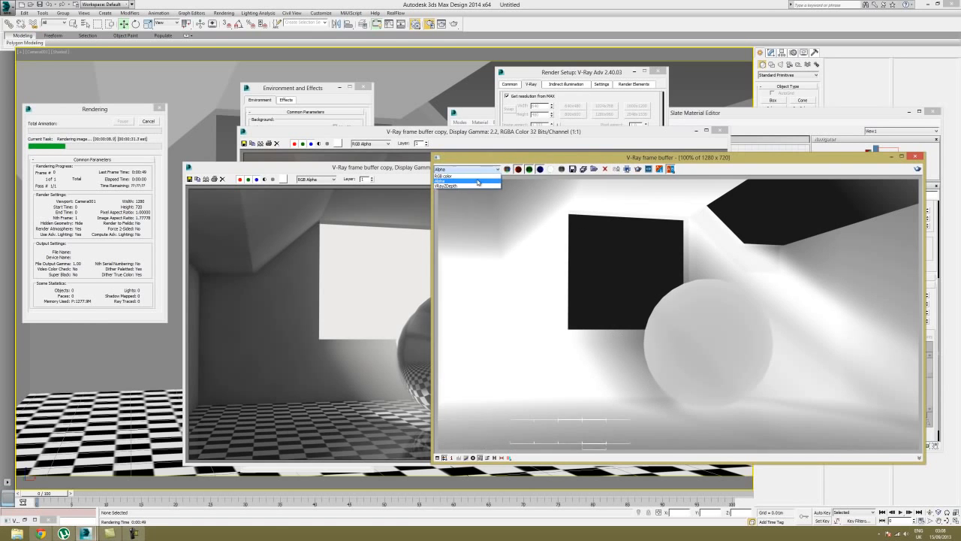
pyautogui.click(479, 181)
pyautogui.click(465, 169)
pyautogui.click(465, 176)
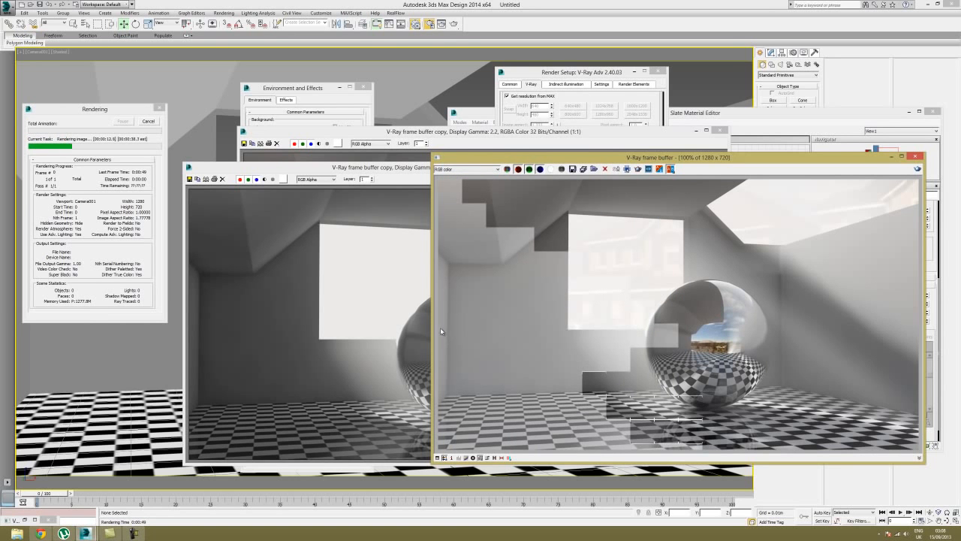
# - Position the V-Ray frame buffer beside the earlier copy and turn off its sRGB color display
pyautogui.moveTo(376, 171); pyautogui.dragTo(312, 153)
pyautogui.moveTo(663, 157)
pyautogui.mouseDown()
pyautogui.moveTo(677, 157)
pyautogui.moveTo(661, 150)
pyautogui.mouseUp()
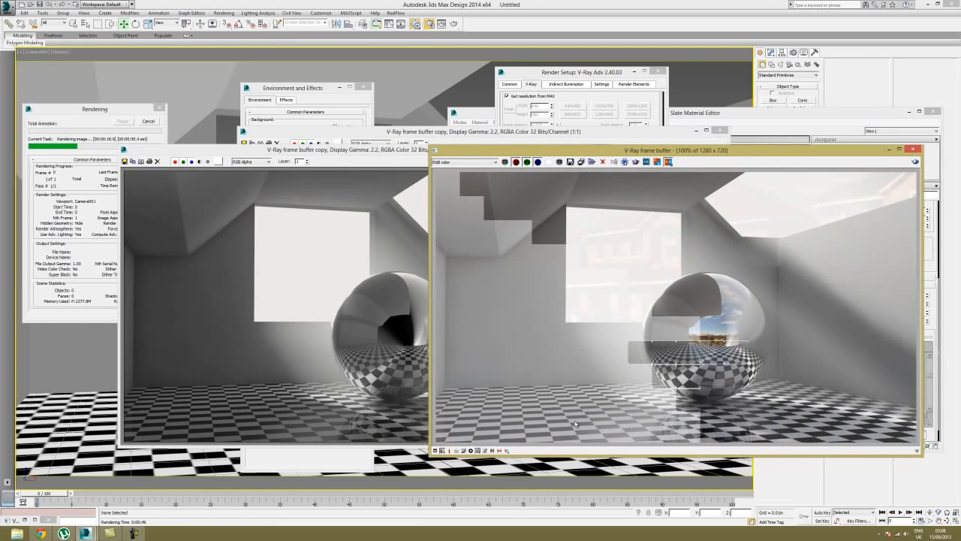
pyautogui.click(478, 451)
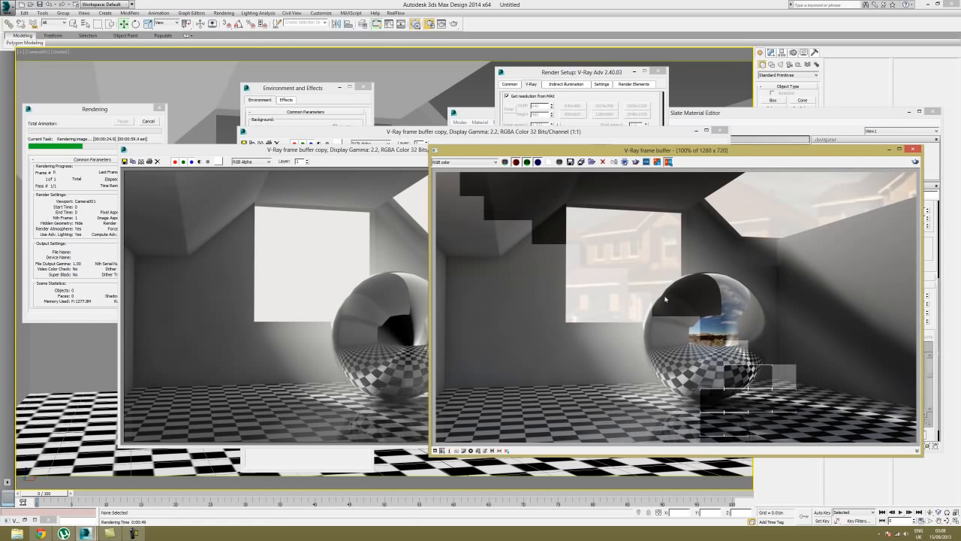
pyautogui.moveTo(766, 150); pyautogui.dragTo(645, 155)
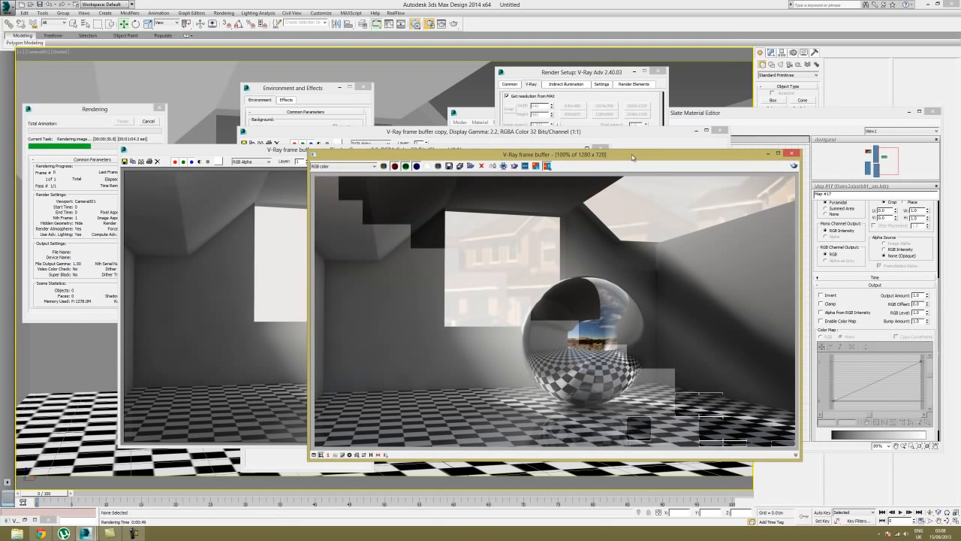
# - Bring the older render copies into view for comparison and minimize them, keeping the V-Ray frame buffer
pyautogui.moveTo(632, 157); pyautogui.dragTo(570, 204)
pyautogui.moveTo(559, 130); pyautogui.dragTo(305, 131)
pyautogui.moveTo(541, 203); pyautogui.dragTo(468, 209)
pyautogui.click(443, 131)
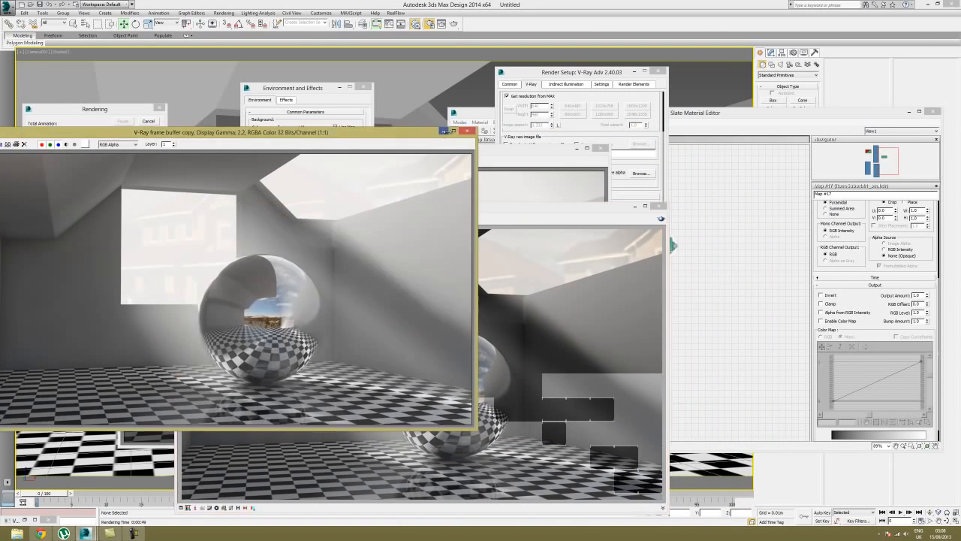
pyautogui.click(578, 149)
pyautogui.moveTo(589, 211); pyautogui.dragTo(754, 413)
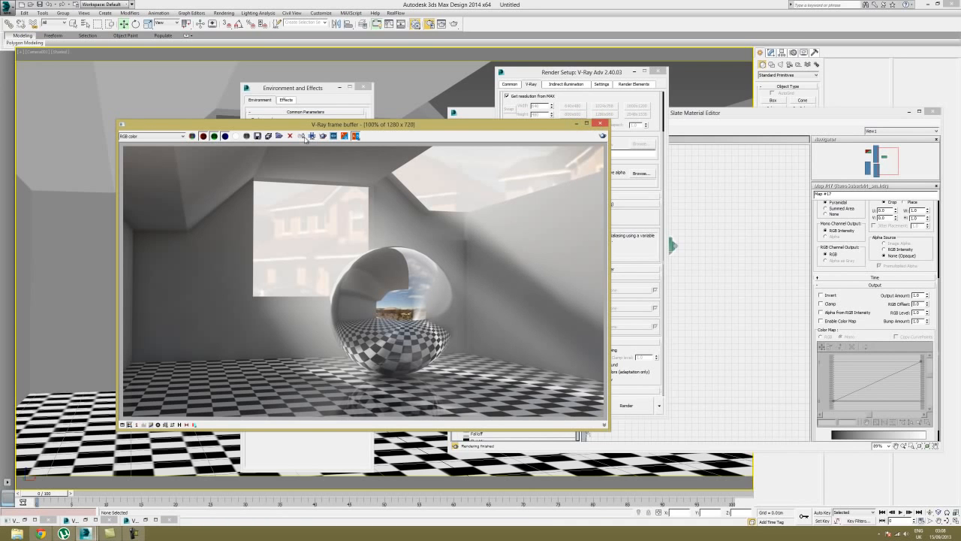
# - Compare the finished render with a duplicated frame buffer copy, minimize the copy, and move the frame buffer clear of the render settings
pyautogui.moveTo(401, 129); pyautogui.dragTo(299, 151)
pyautogui.moveTo(551, 141); pyautogui.dragTo(585, 167)
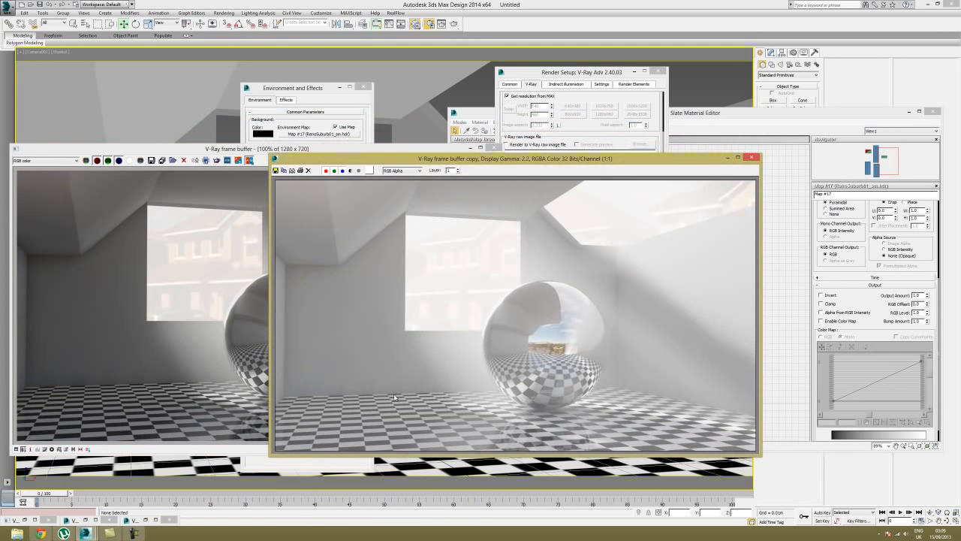
pyautogui.click(728, 159)
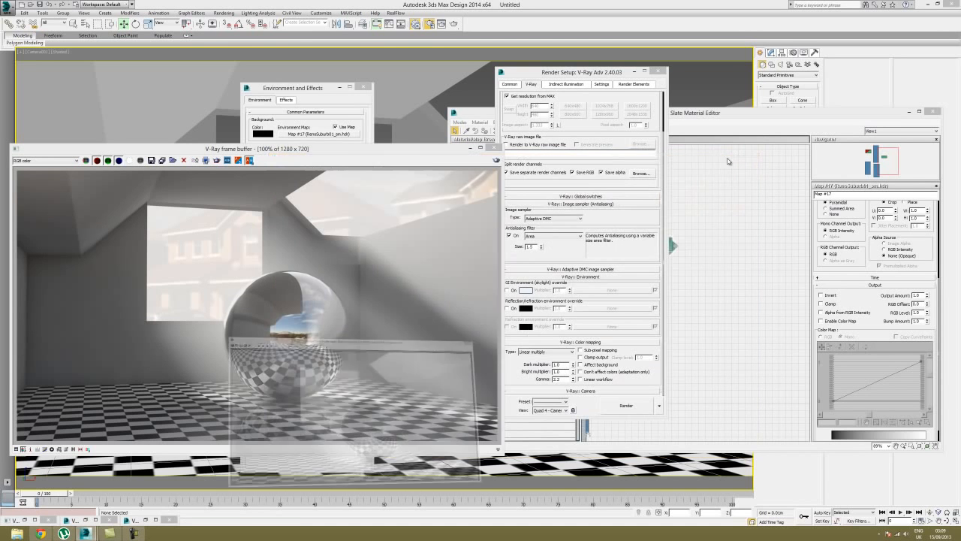
pyautogui.moveTo(424, 148); pyautogui.dragTo(383, 149)
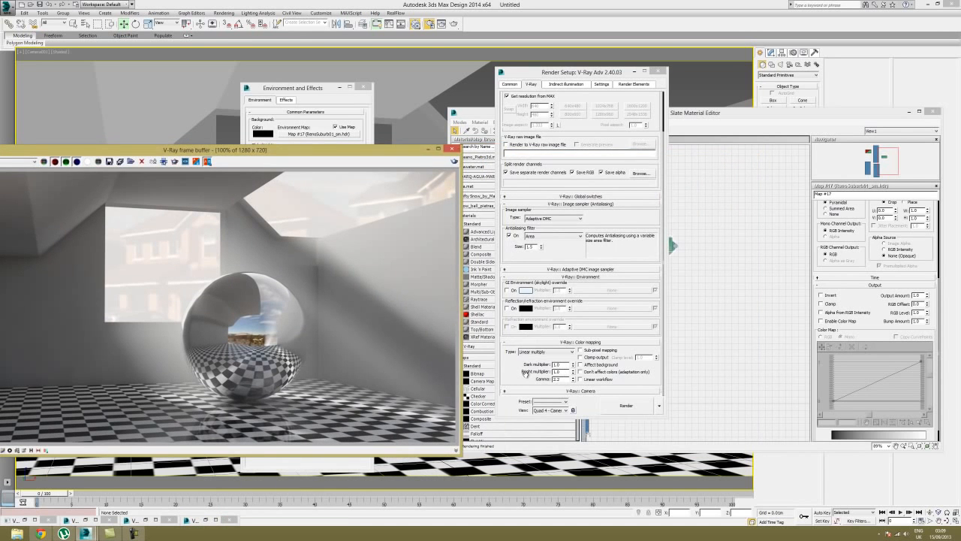
# - Enable Clamp output and choose a different color mapping type in place of Linear multiply
pyautogui.click(524, 373)
pyautogui.click(580, 358)
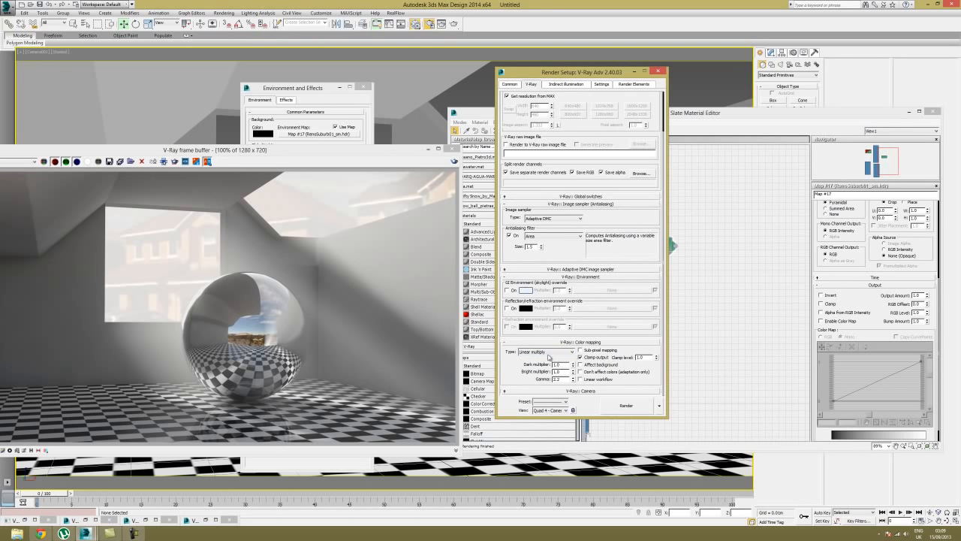
pyautogui.click(538, 353)
pyautogui.click(529, 364)
# - Render with the new color mapping, duplicate the previous frame, and place the copy beside the V-Ray frame buffer
pyautogui.click(626, 405)
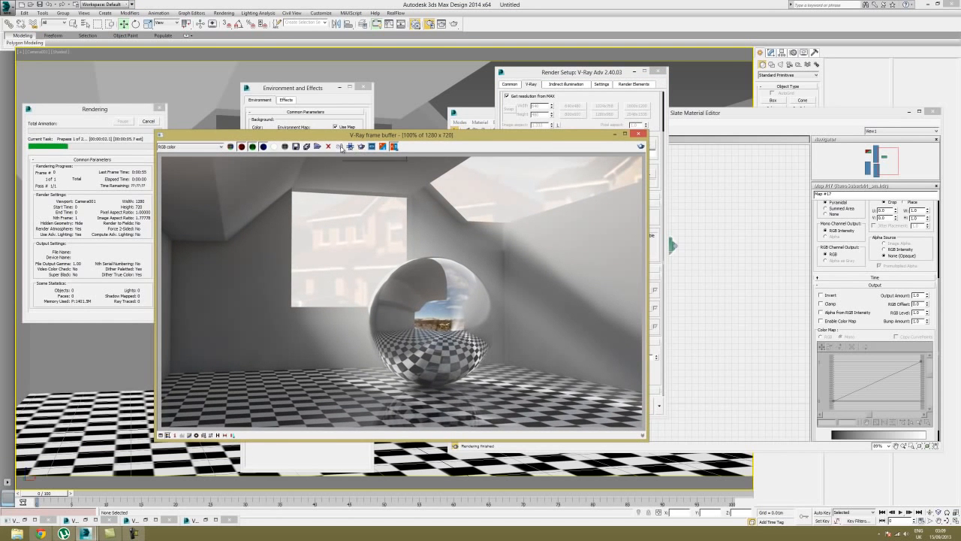
pyautogui.click(340, 146)
pyautogui.moveTo(401, 133); pyautogui.dragTo(644, 153)
pyautogui.moveTo(411, 138); pyautogui.dragTo(351, 153)
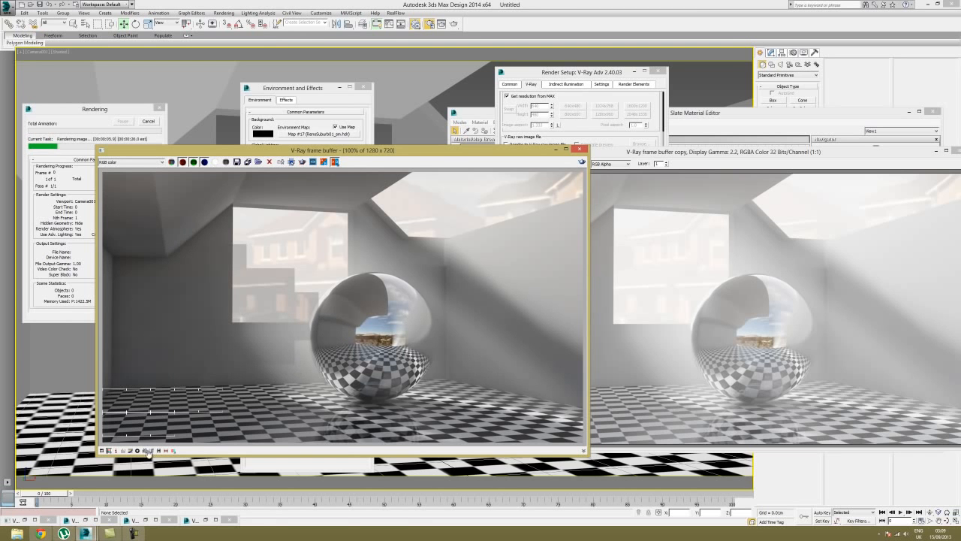
# - Toggle the sRGB color display during rendering to compare both looks with the copied frame, leaving it off
pyautogui.click(144, 450)
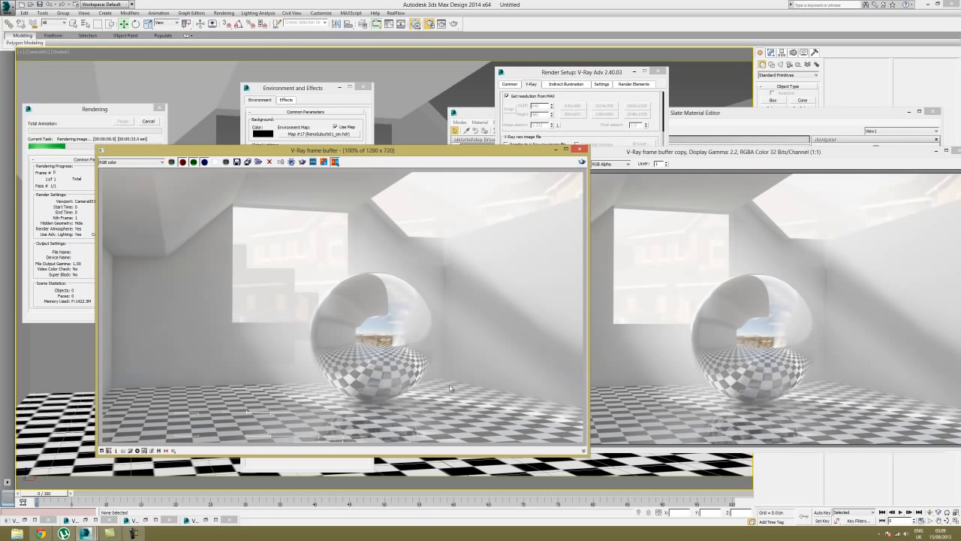
pyautogui.click(145, 450)
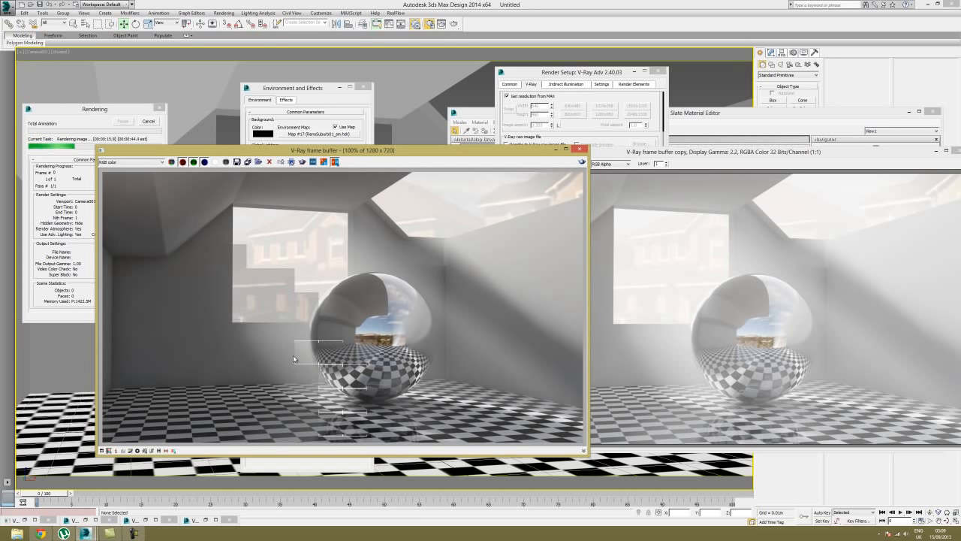
pyautogui.click(145, 450)
pyautogui.click(145, 450)
pyautogui.click(145, 450)
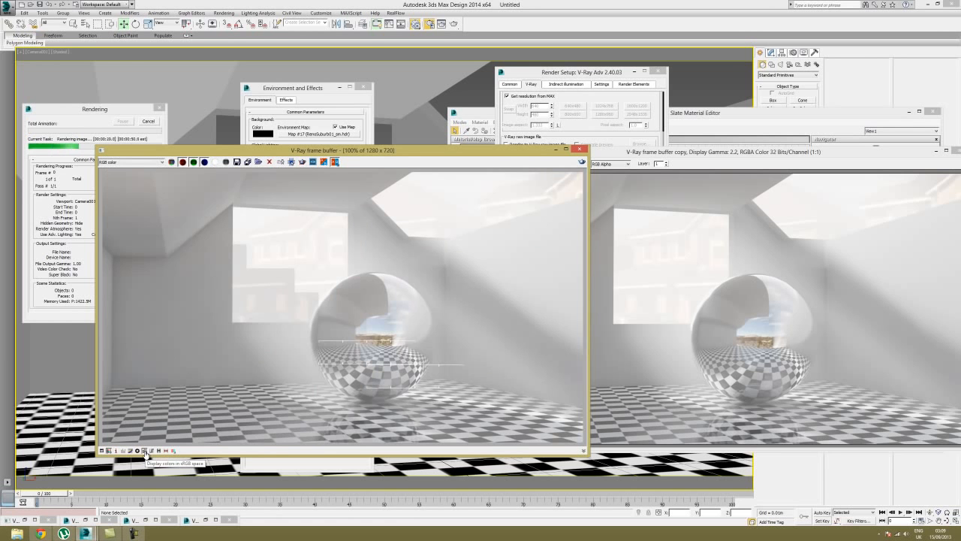
pyautogui.click(145, 450)
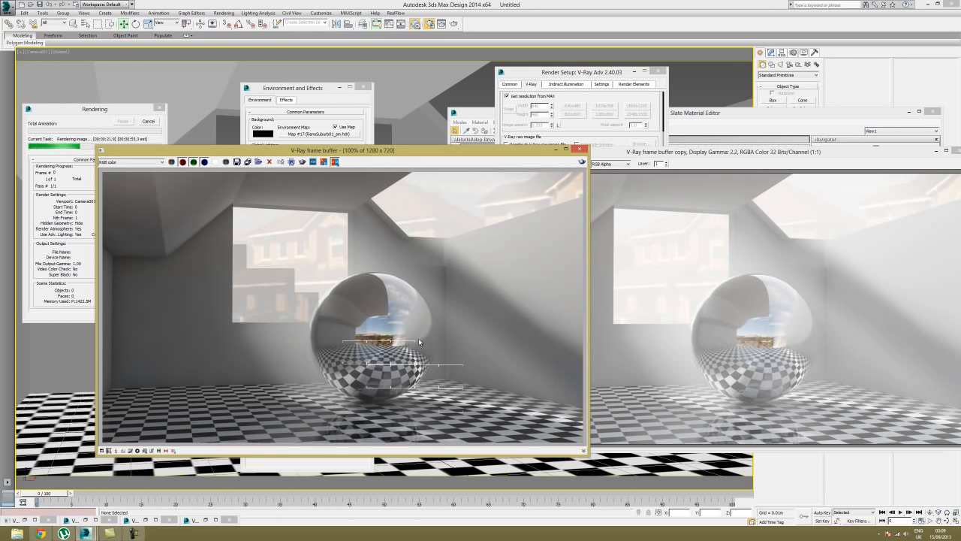
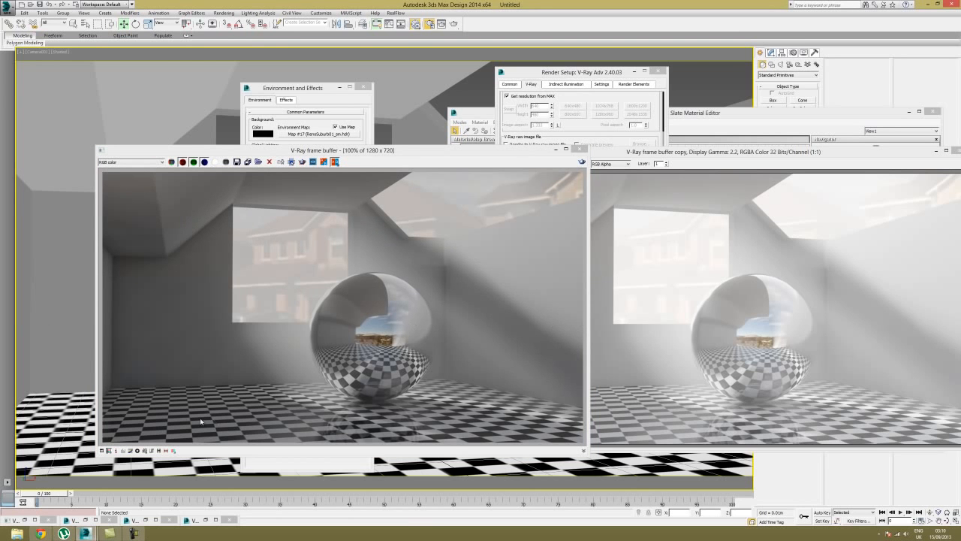
# - Compare the finished render with and without the sRGB color display, ending with sRGB off
pyautogui.click(145, 451)
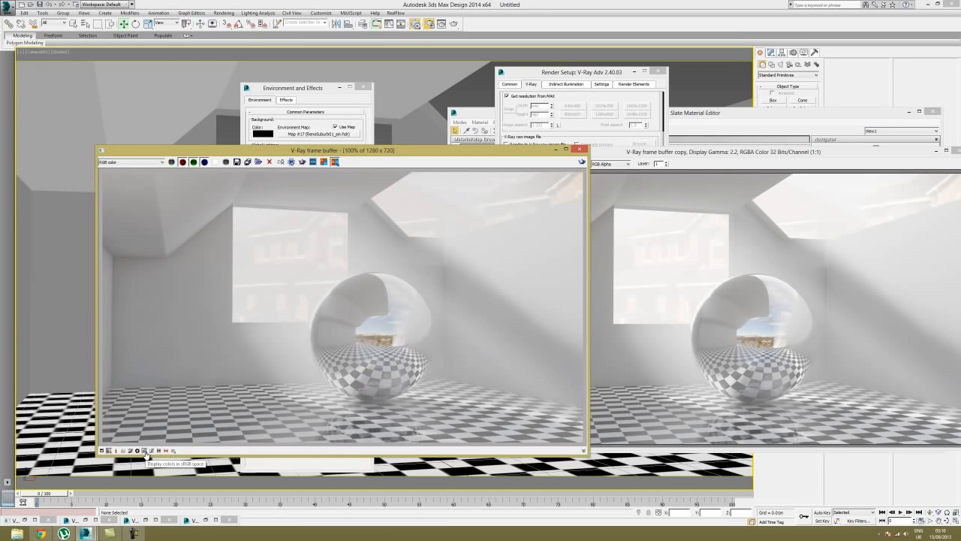
pyautogui.click(145, 451)
pyautogui.click(145, 450)
pyautogui.click(145, 450)
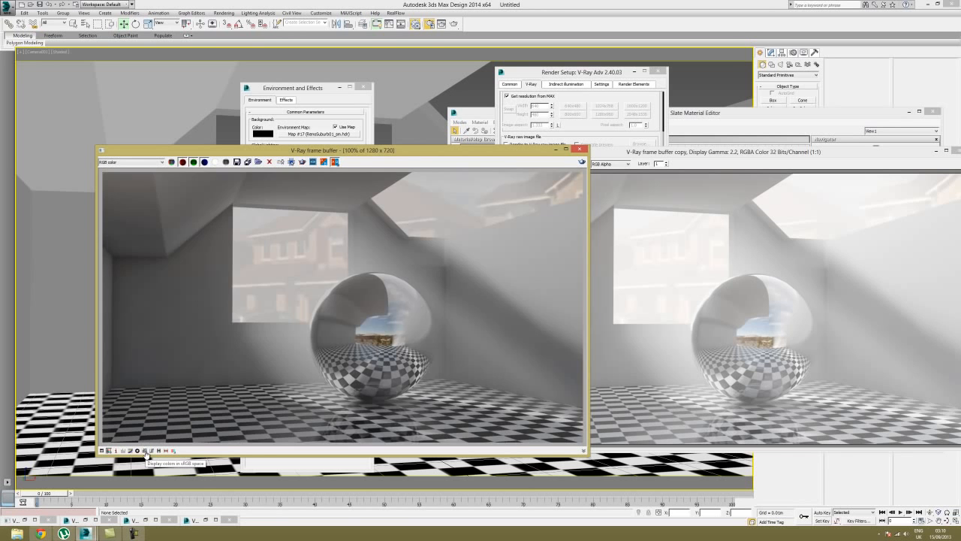
pyautogui.click(145, 451)
pyautogui.click(145, 450)
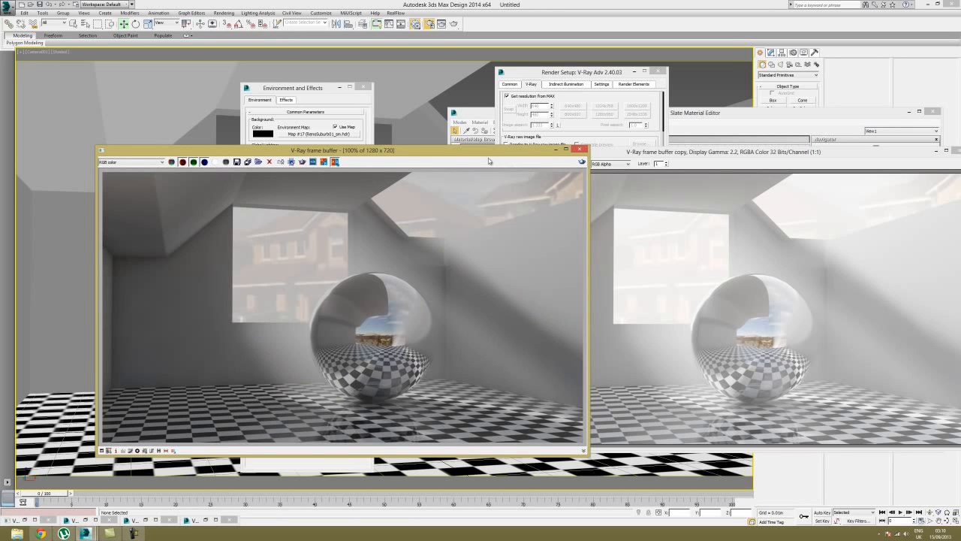
# - Restore the minimized brighter frame buffer copy beside the V-Ray frame buffer and close it
pyautogui.moveTo(500, 164); pyautogui.dragTo(472, 161)
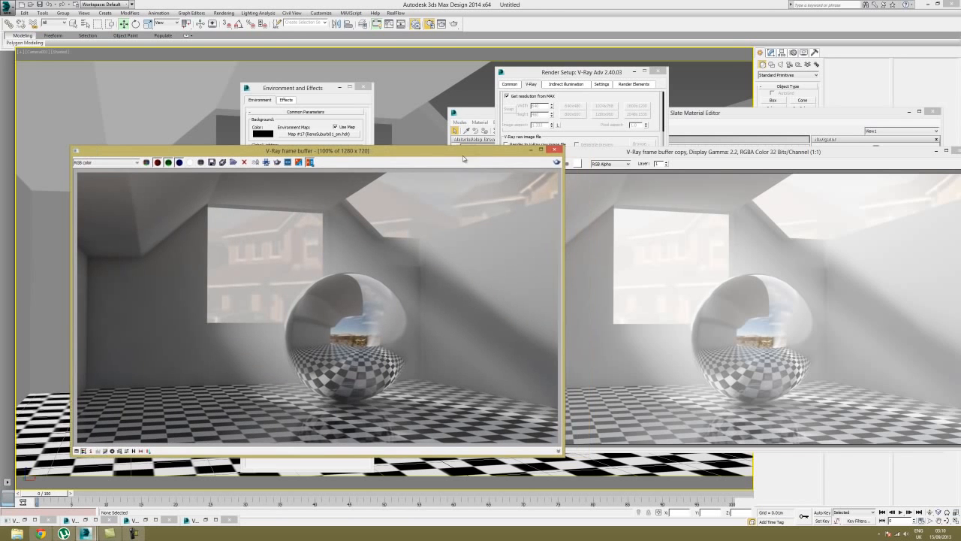
pyautogui.click(204, 520)
pyautogui.moveTo(481, 163); pyautogui.dragTo(830, 169)
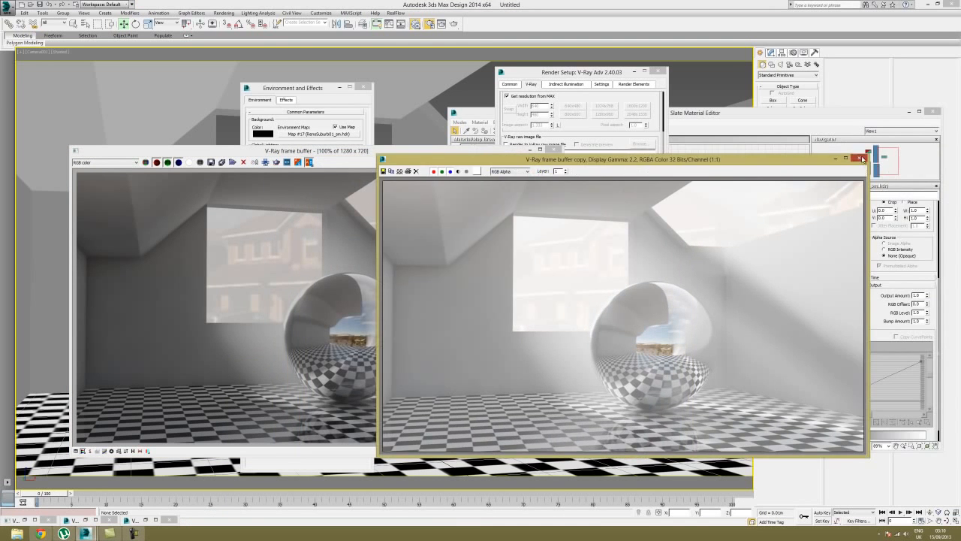
pyautogui.click(860, 157)
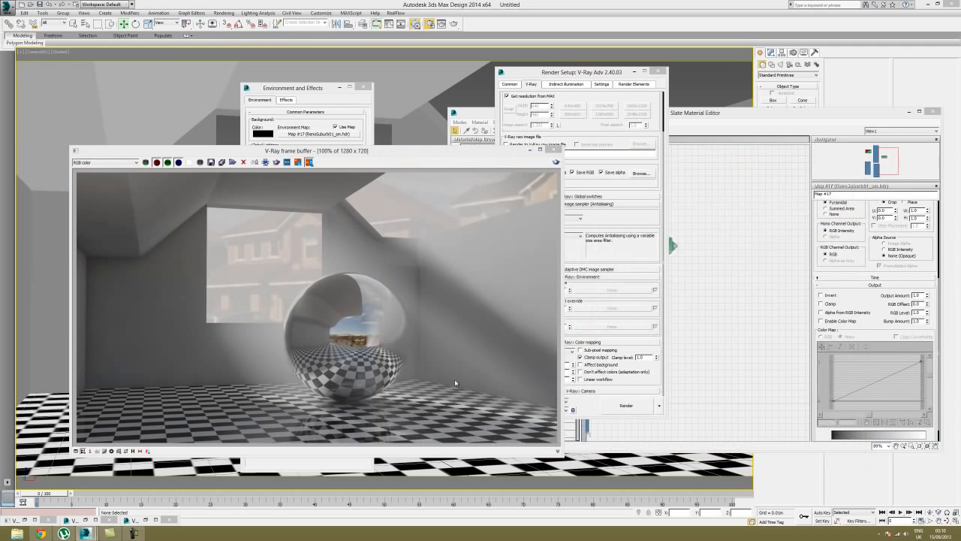
# - Restore the minimized frame buffer copies, close the one showing the HDRI background, and place the other beside the V-Ray frame buffer
pyautogui.click(83, 519)
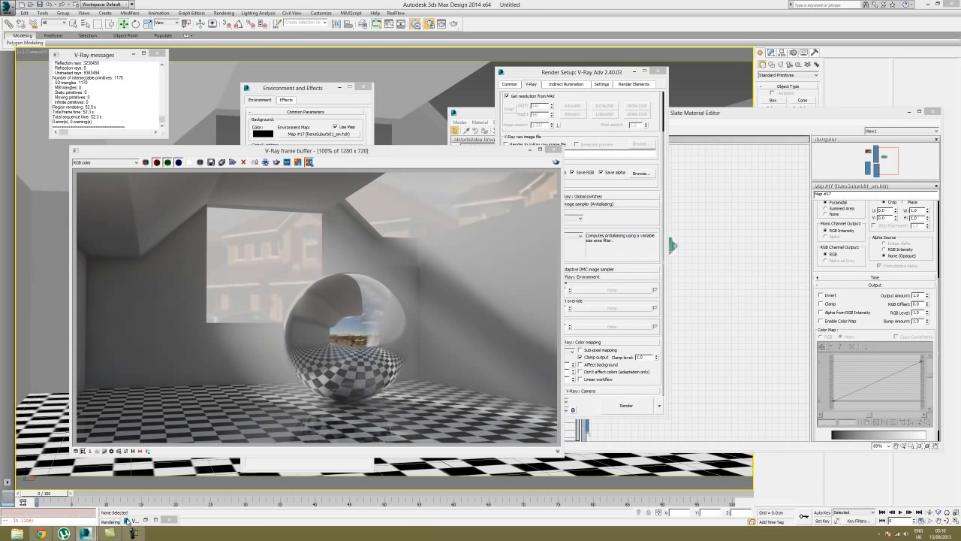
pyautogui.click(146, 518)
pyautogui.moveTo(316, 152); pyautogui.dragTo(643, 168)
pyautogui.click(466, 131)
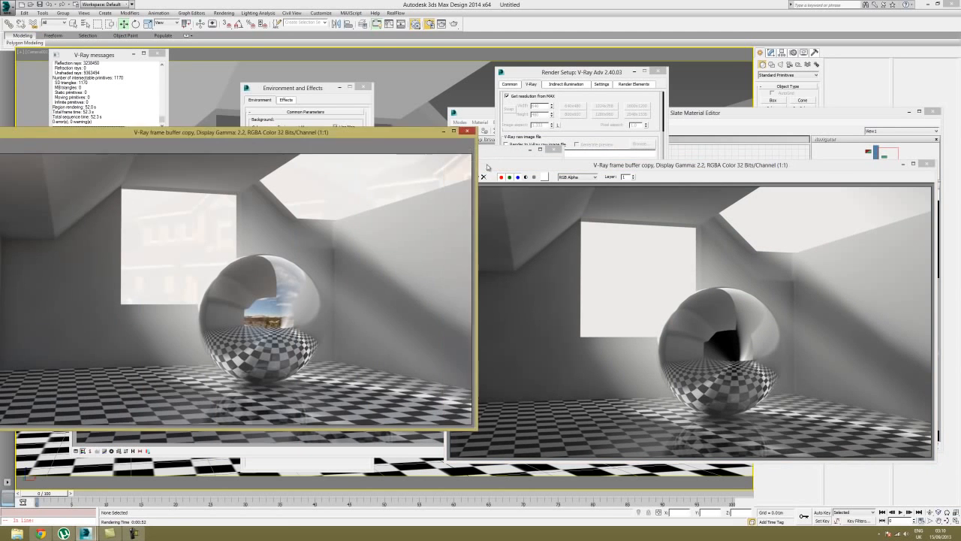
pyautogui.moveTo(563, 161); pyautogui.dragTo(627, 151)
pyautogui.moveTo(396, 154); pyautogui.dragTo(357, 157)
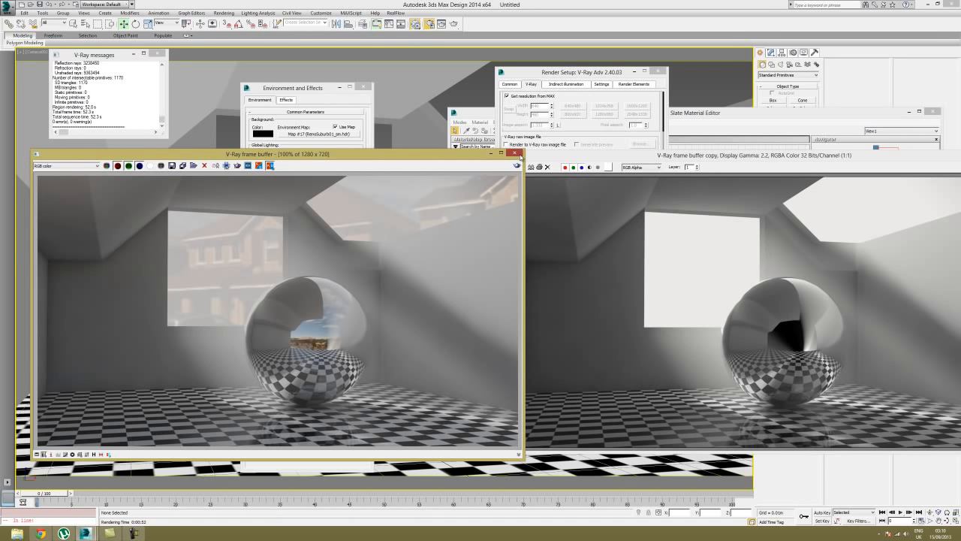
# - Close the V-Ray frame buffer and set the irradiance map's current preset to High
pyautogui.click(515, 154)
pyautogui.click(559, 84)
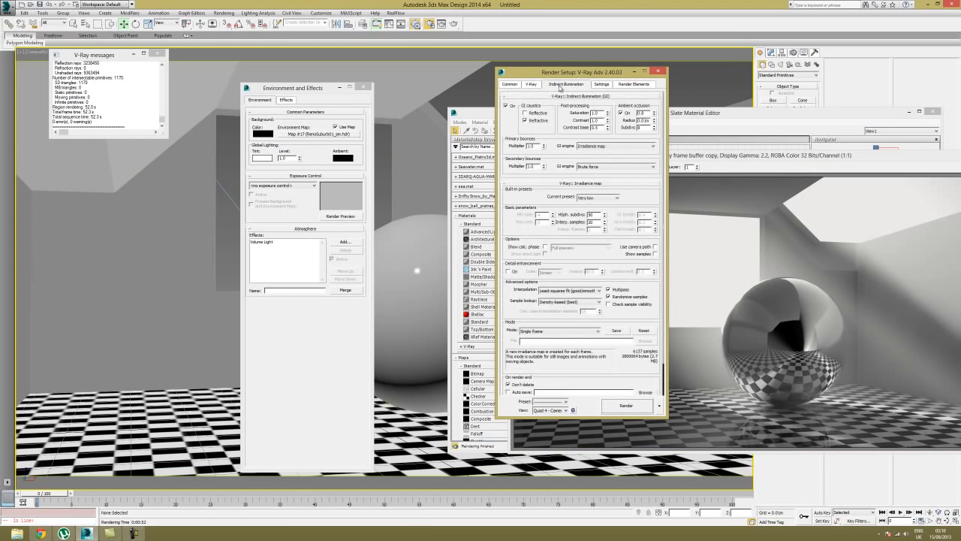
pyautogui.click(594, 197)
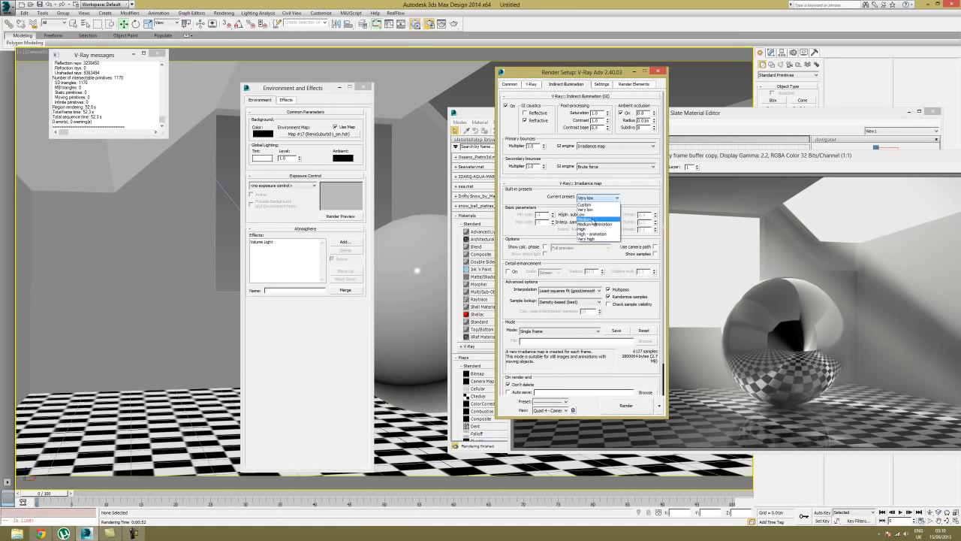
pyautogui.click(593, 229)
pyautogui.moveTo(548, 233); pyautogui.dragTo(525, 219)
# - Reduce the noise size of the Volume Light atmosphere effect in the environment settings
pyautogui.press('8')
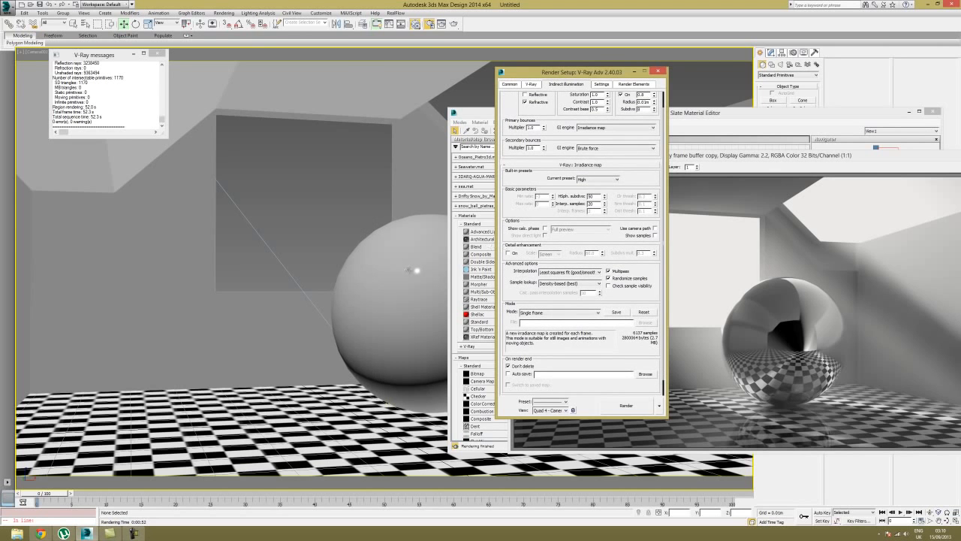
pyautogui.press('8')
pyautogui.click(282, 242)
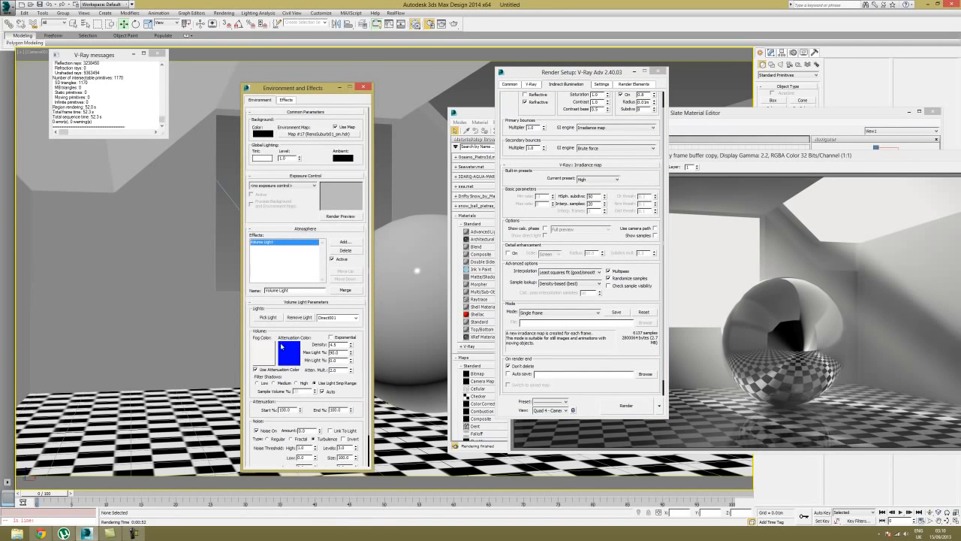
pyautogui.scroll(-3, 274, 403)
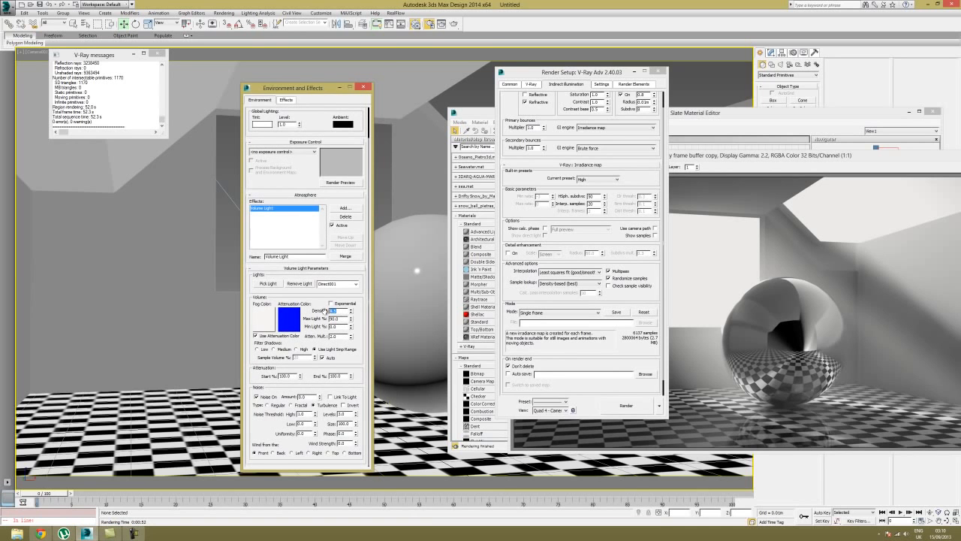
pyautogui.click(319, 312)
pyautogui.doubleClick(347, 424)
pyautogui.click(269, 437)
# - Render the camera view with the new settings and move the frame buffer clear of the rendering progress window
pyautogui.click(454, 23)
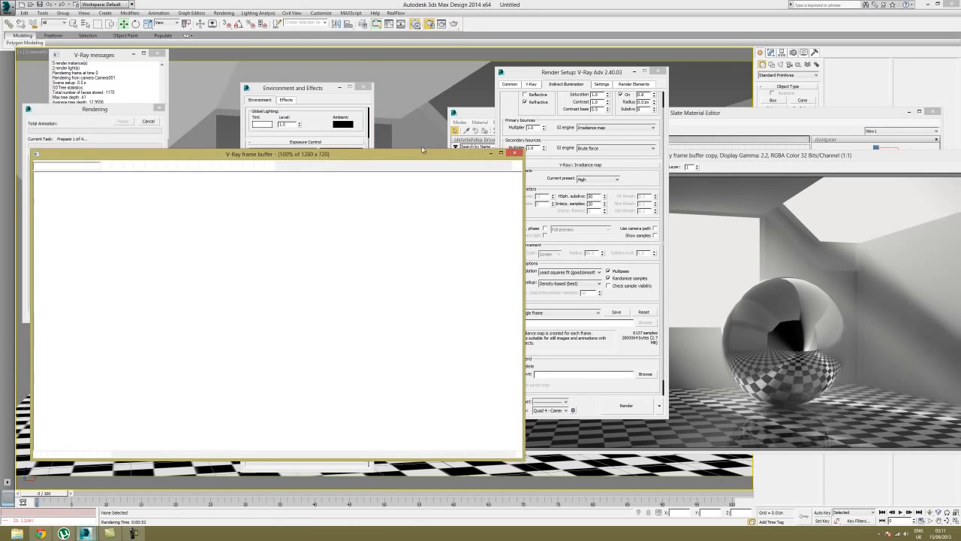
pyautogui.moveTo(386, 155); pyautogui.dragTo(507, 129)
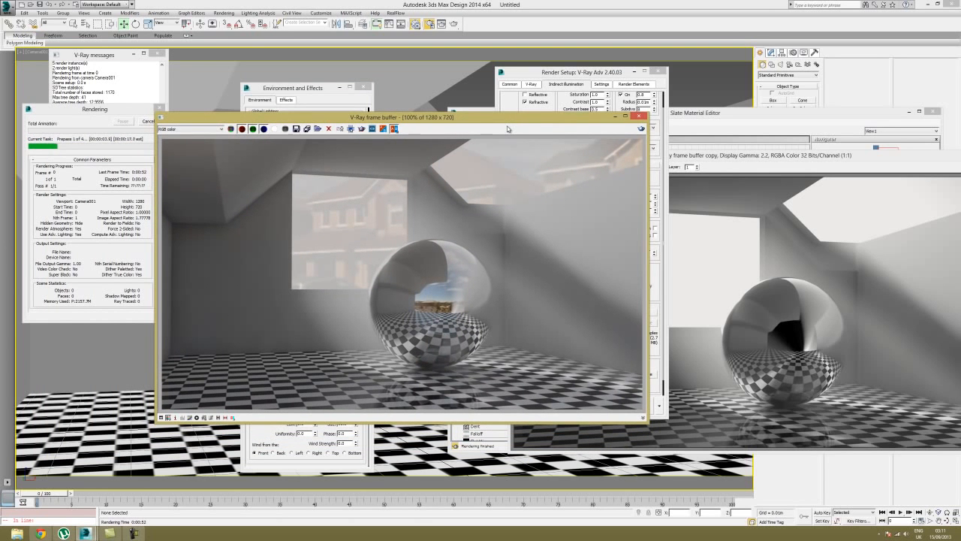
pyautogui.moveTo(218, 116); pyautogui.dragTo(260, 113)
# - View the VRayZDepth channel in the frame buffer and return the display to RGB color
pyautogui.click(248, 126)
pyautogui.click(244, 142)
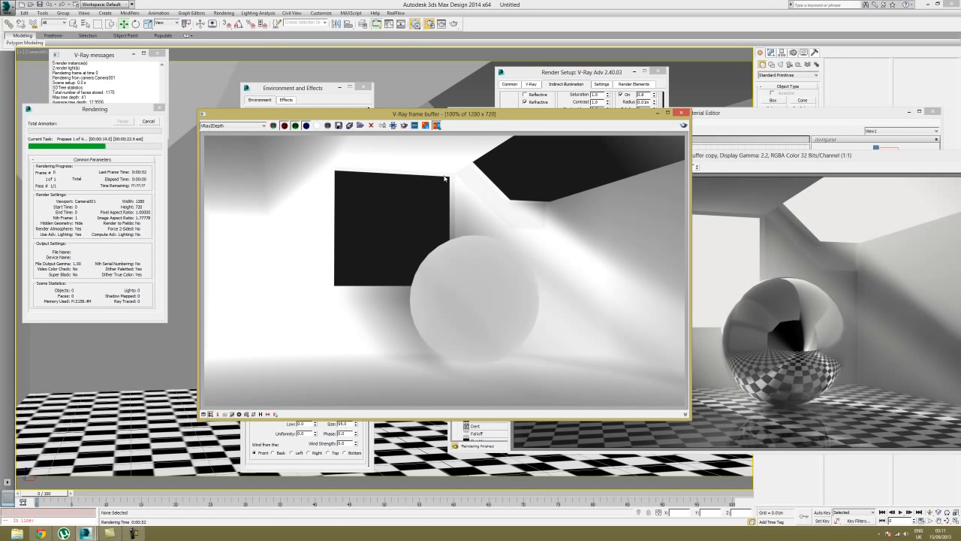
pyautogui.click(261, 126)
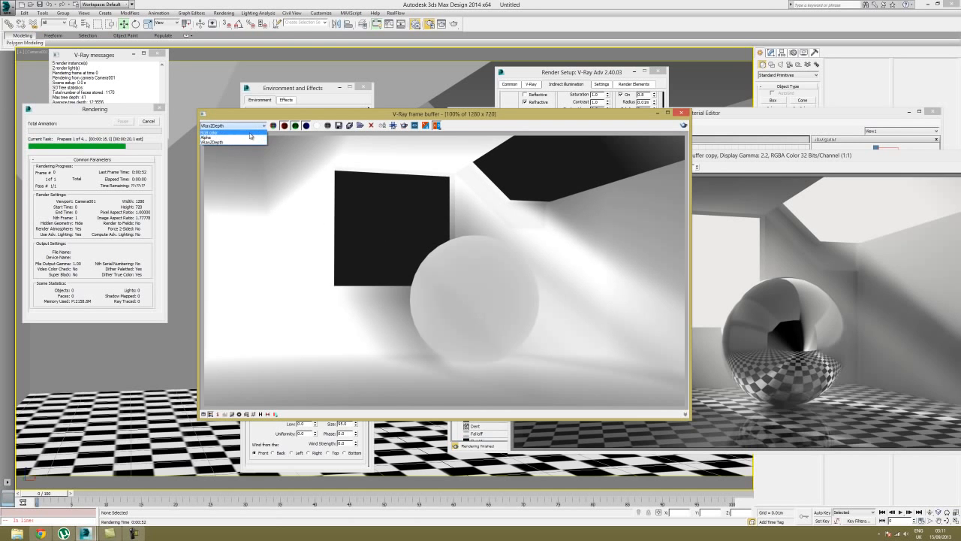
pyautogui.click(253, 137)
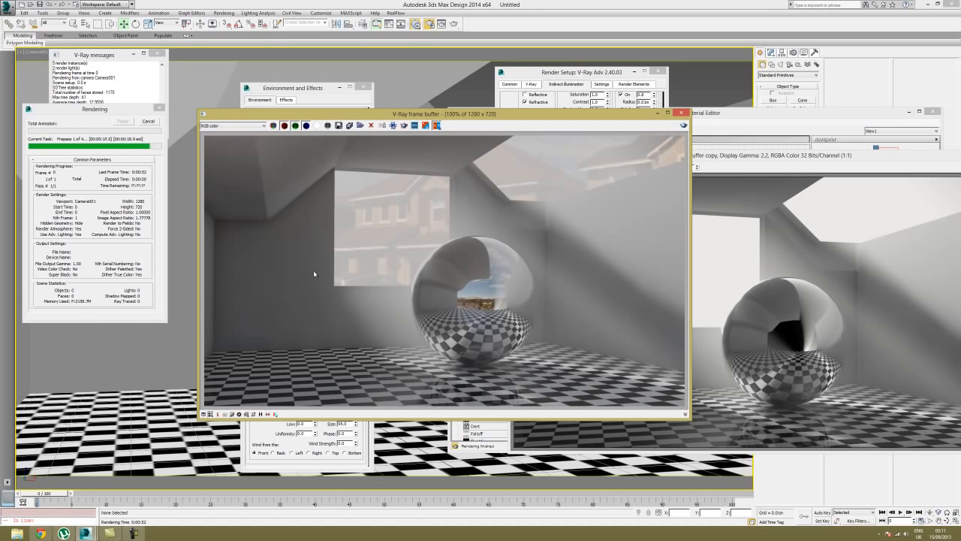
pyautogui.click(246, 416)
pyautogui.click(246, 416)
# - Minimize the remaining frame buffer copy and enlarge the V-Ray frame buffer window beyond the full image
pyautogui.moveTo(757, 156); pyautogui.dragTo(629, 122)
pyautogui.click(819, 118)
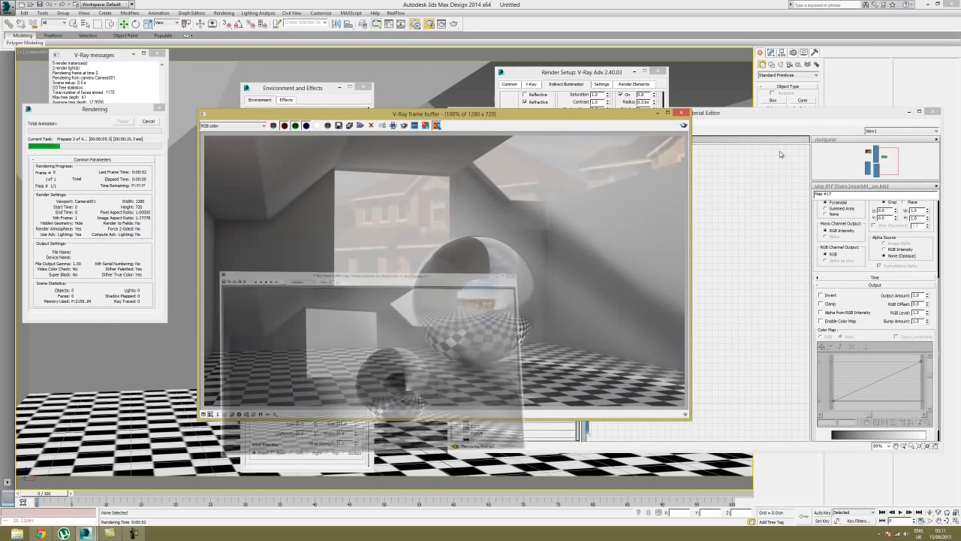
pyautogui.moveTo(563, 118); pyautogui.dragTo(500, 85)
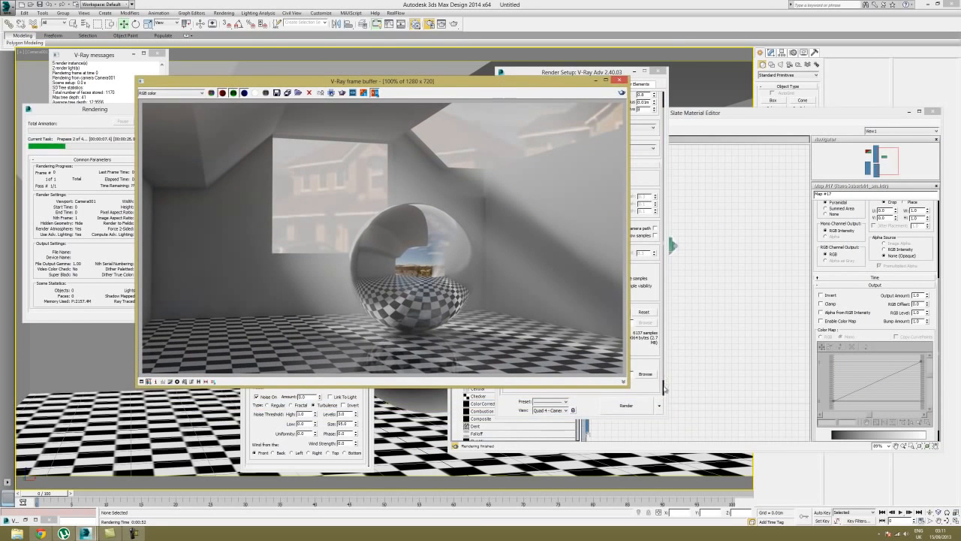
pyautogui.moveTo(629, 386); pyautogui.dragTo(764, 412)
pyautogui.moveTo(688, 405); pyautogui.dragTo(867, 475)
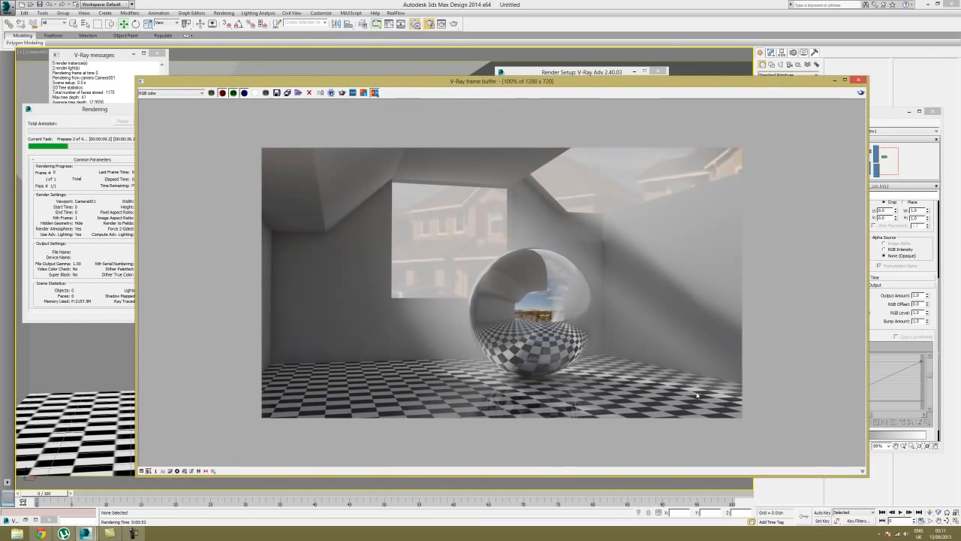
# - Check the render up close, and move the frame buffer aside to review the Volume Light and irradiance map settings behind it
pyautogui.scroll(2, 756, 358)
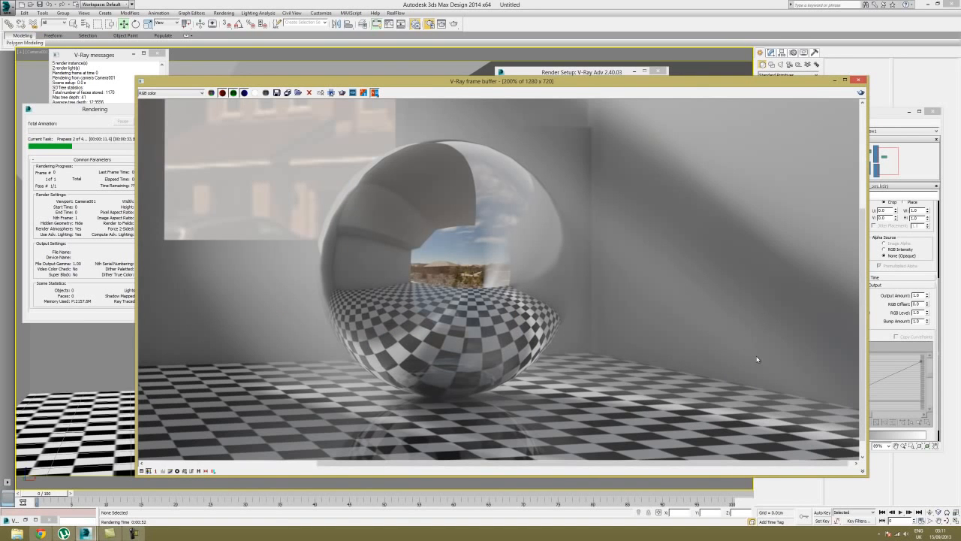
pyautogui.scroll(-2, 425, 346)
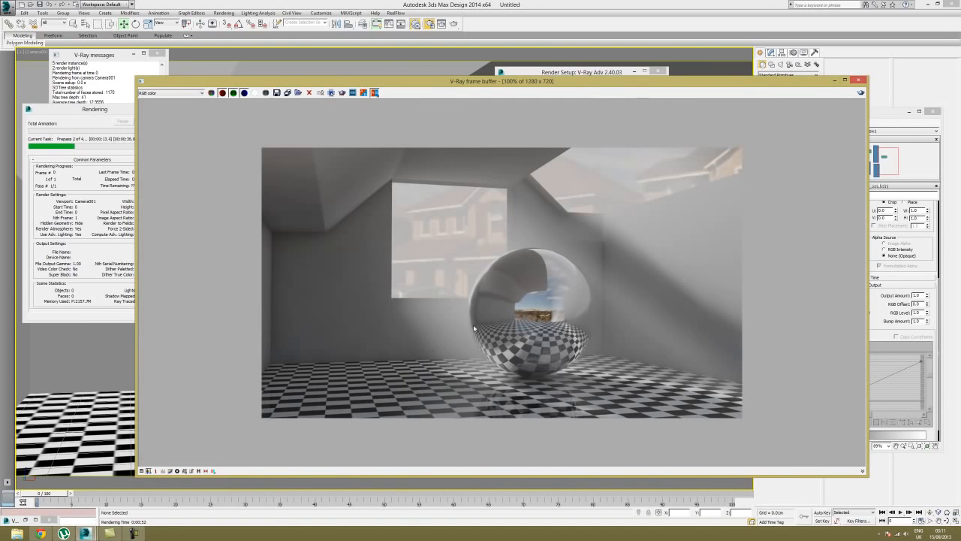
pyautogui.moveTo(347, 81); pyautogui.dragTo(399, 63)
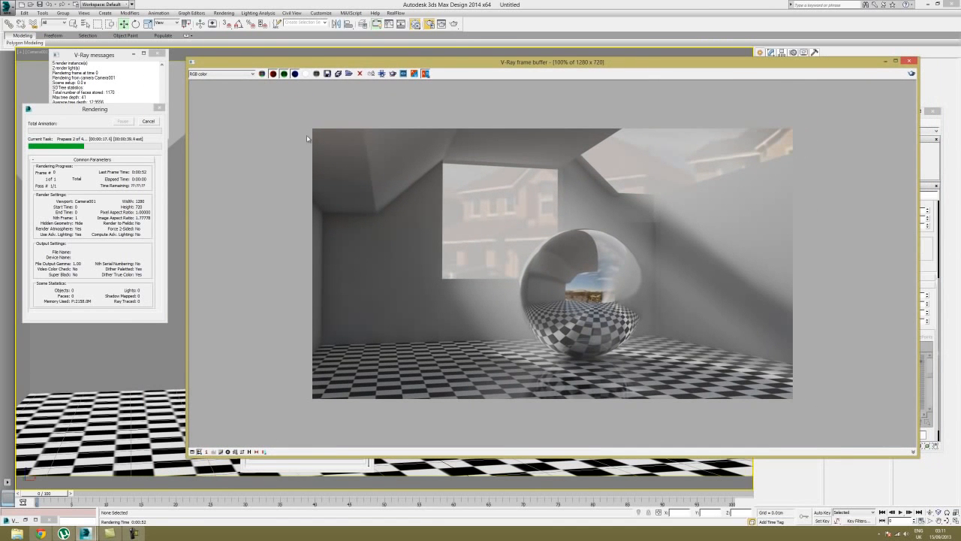
pyautogui.moveTo(463, 75); pyautogui.dragTo(470, 323)
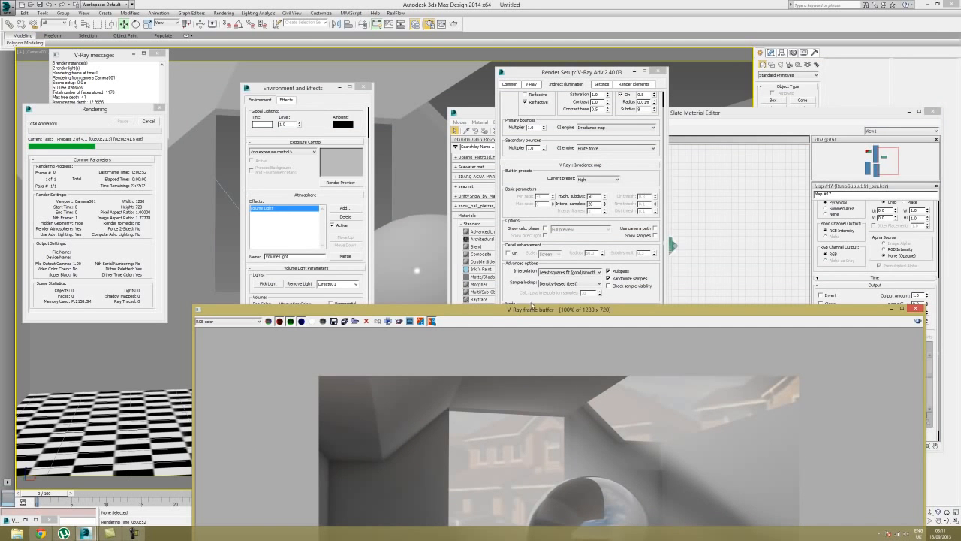
pyautogui.moveTo(536, 312); pyautogui.dragTo(517, 59)
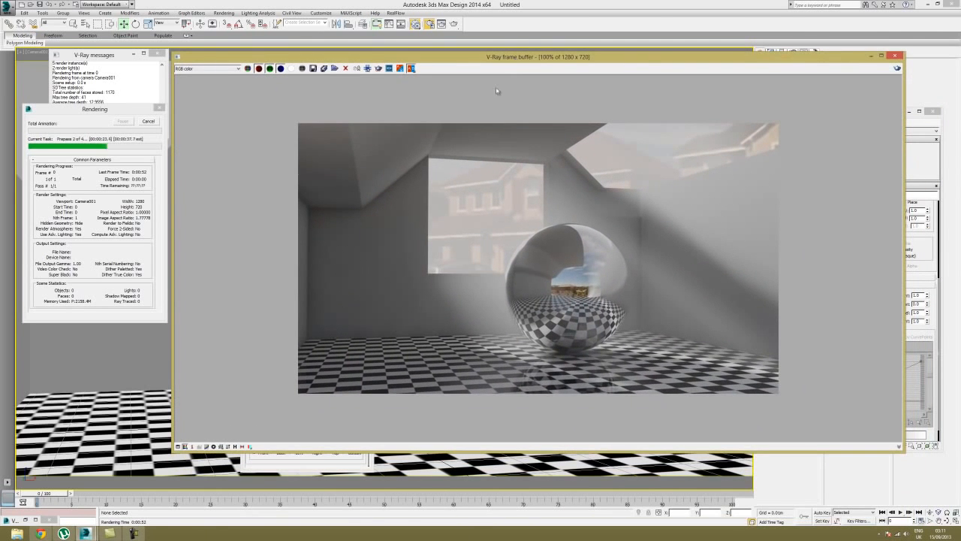
pyautogui.moveTo(386, 60); pyautogui.dragTo(386, 57)
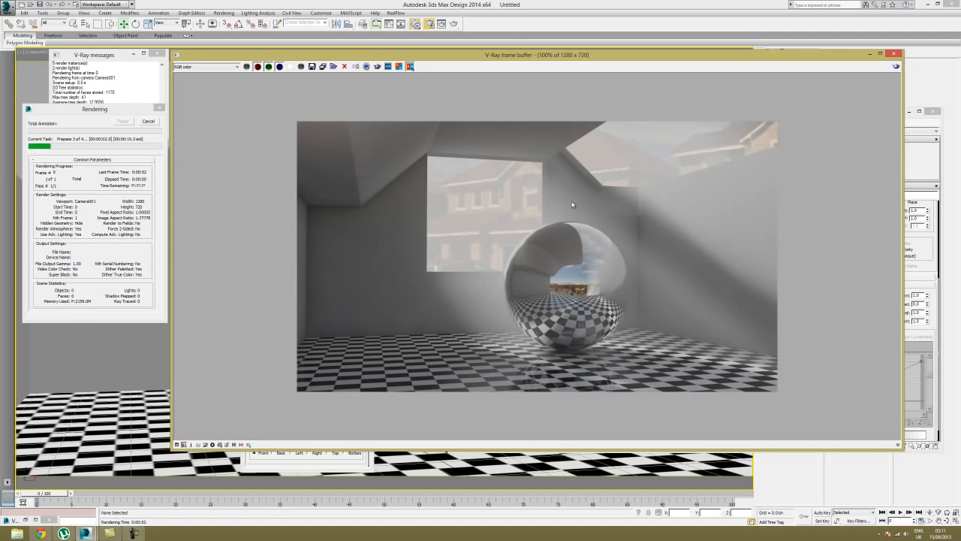
# - Examine the sphere's reflections, the checkered floor and the window background up close in the frame buffer
pyautogui.scroll(4, 574, 270)
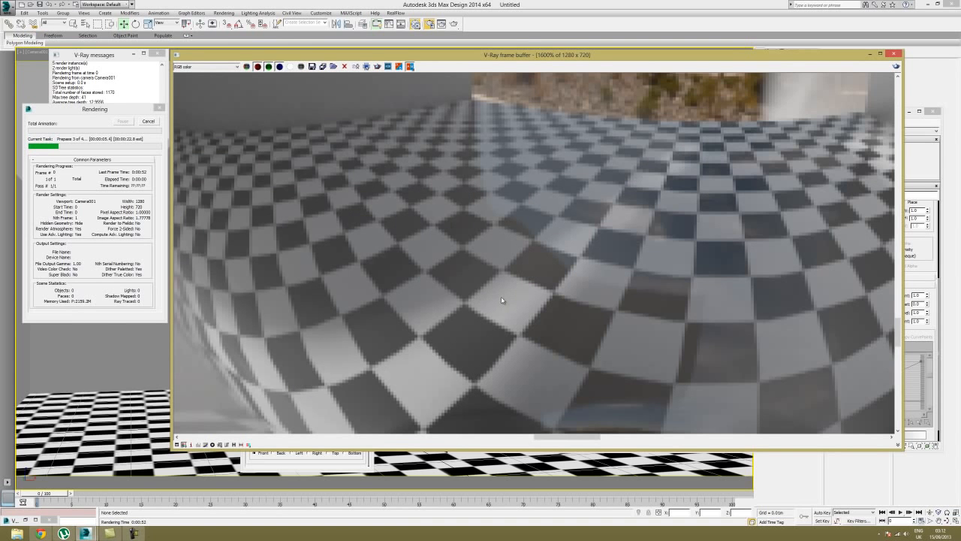
pyautogui.scroll(-4, 518, 305)
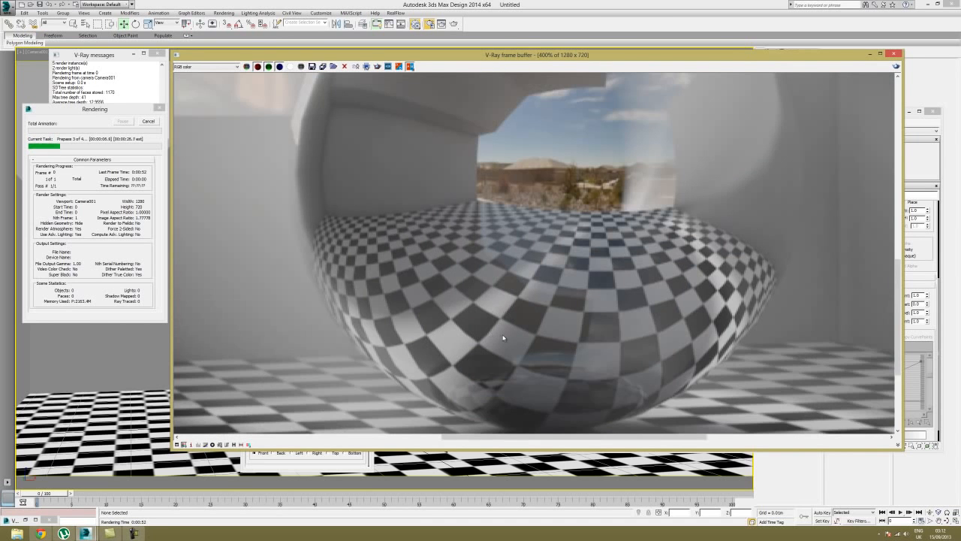
pyautogui.scroll(2, 501, 333)
pyautogui.moveTo(504, 289); pyautogui.dragTo(569, 251, button='middle')
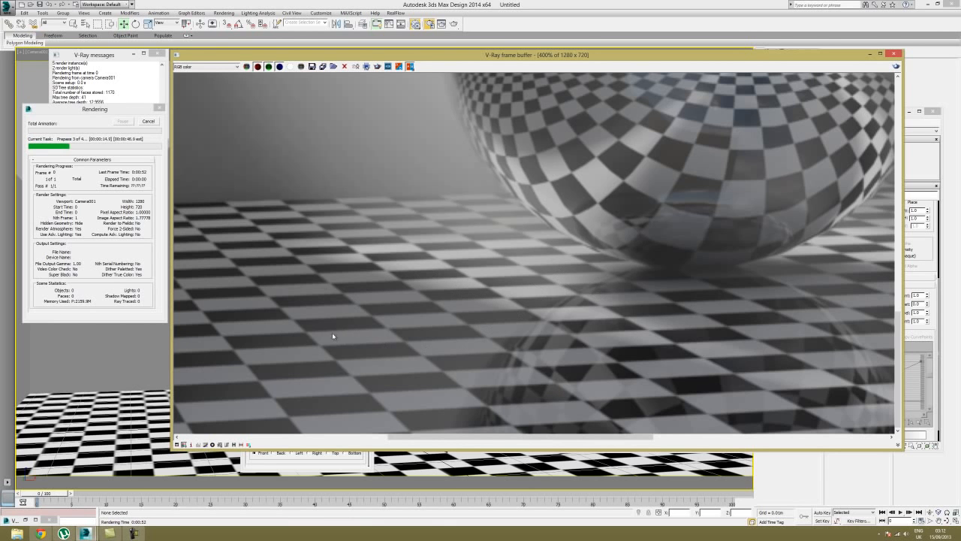
pyautogui.scroll(-1, 575, 297)
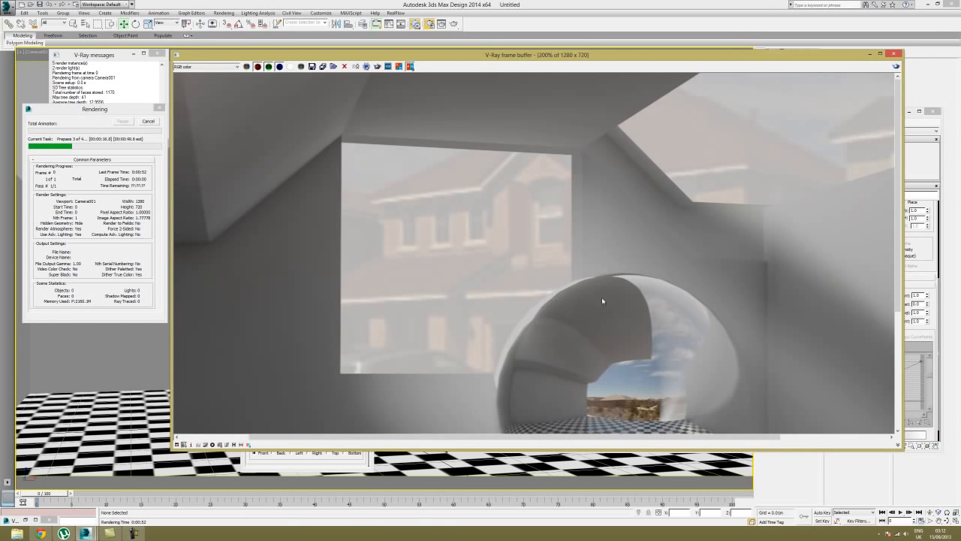
pyautogui.moveTo(628, 313); pyautogui.dragTo(525, 190, button='middle')
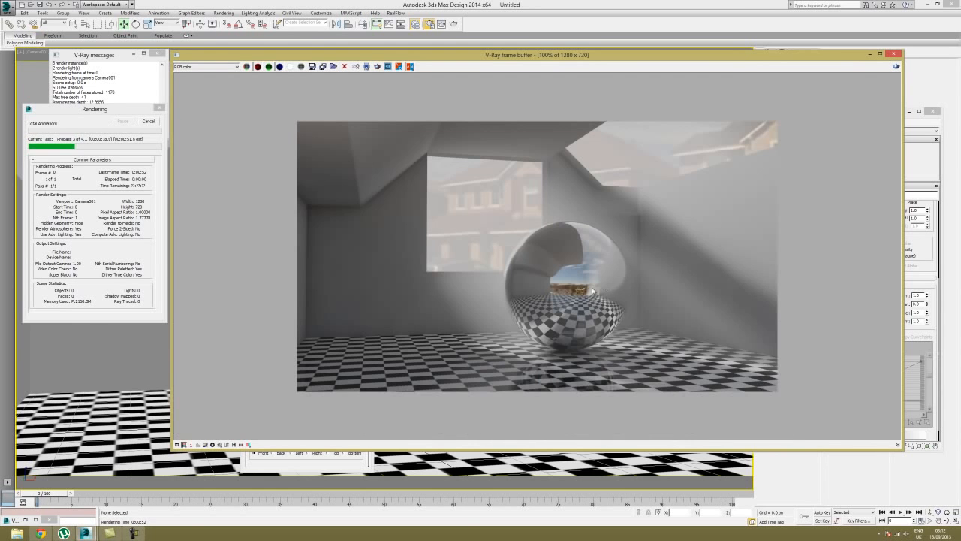
pyautogui.scroll(3, 593, 289)
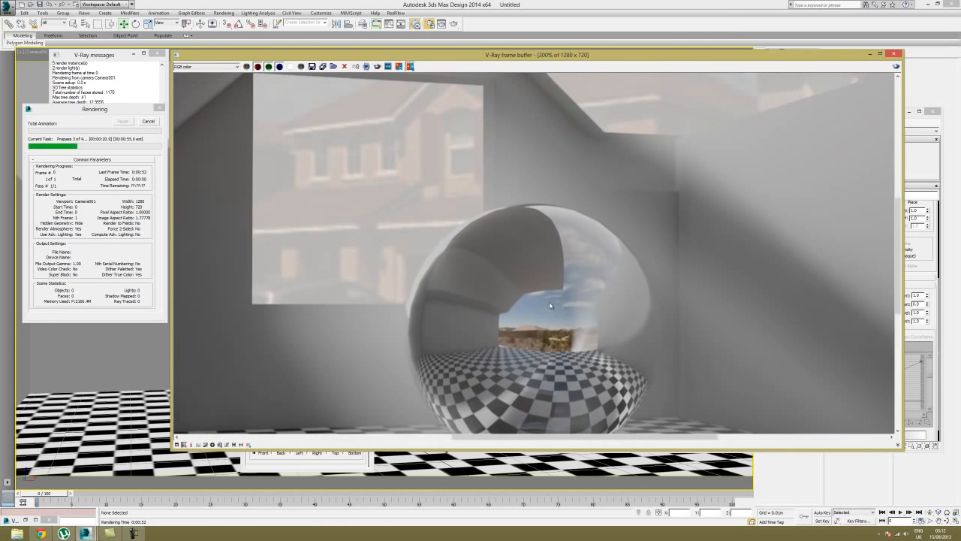
pyautogui.scroll(2, 561, 305)
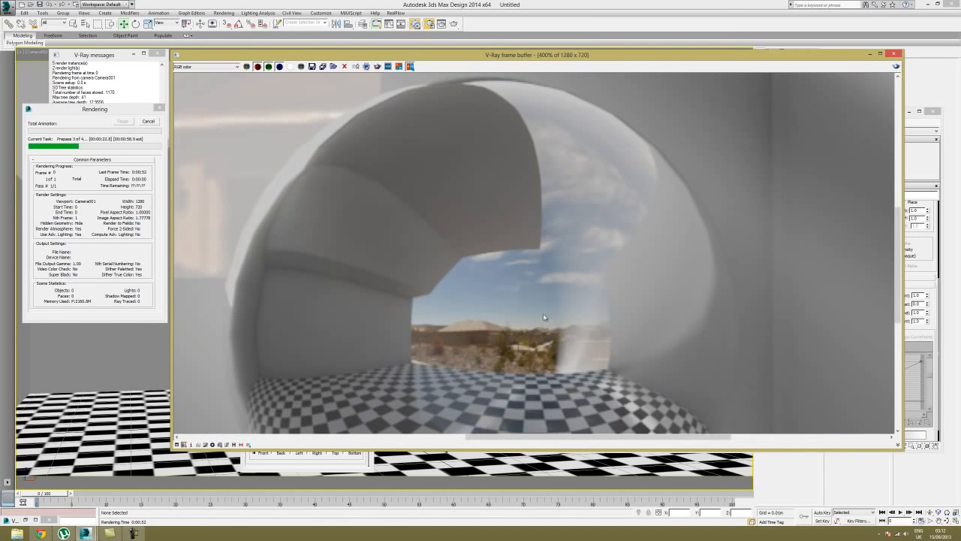
pyautogui.scroll(-2, 545, 326)
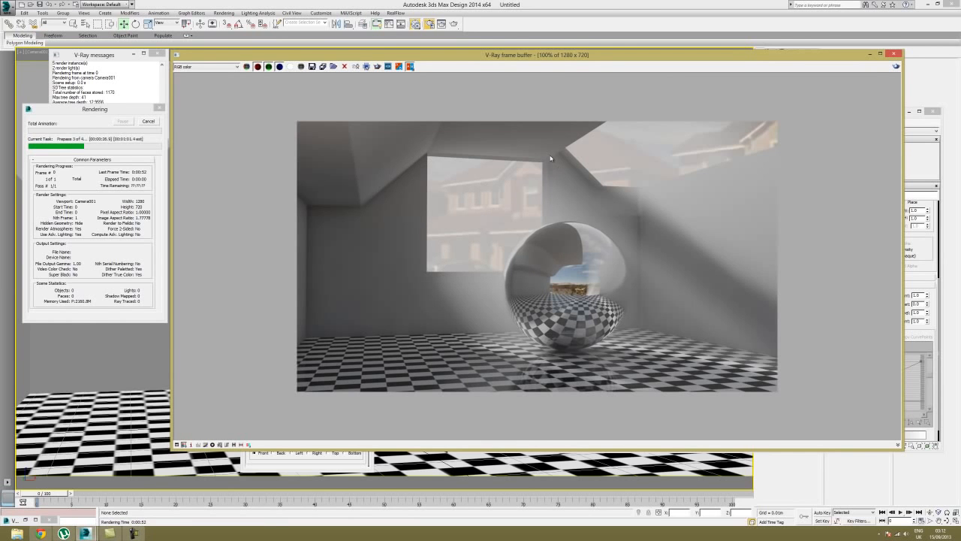
# - View the Alpha channel of the render and return the frame buffer to RGB color
pyautogui.click(202, 67)
pyautogui.click(199, 78)
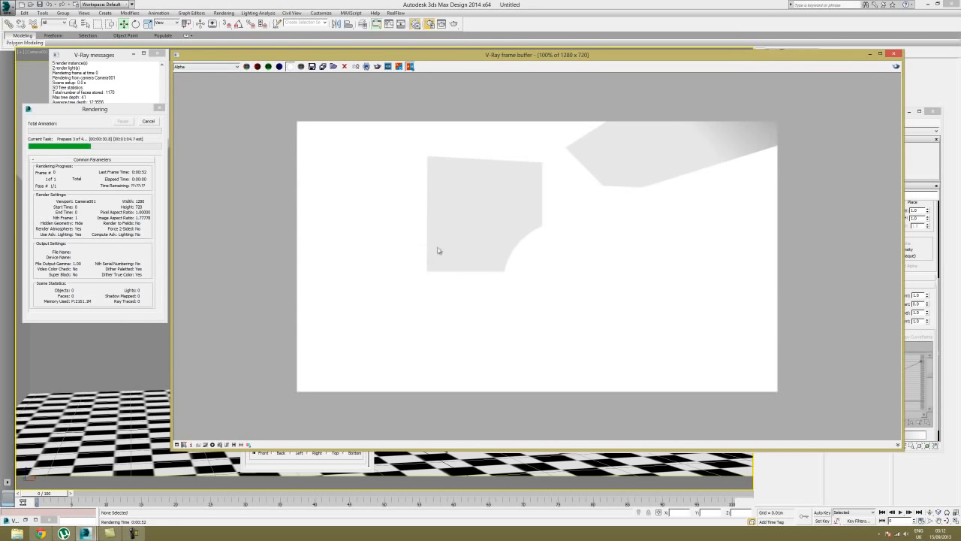
pyautogui.click(193, 66)
pyautogui.click(194, 72)
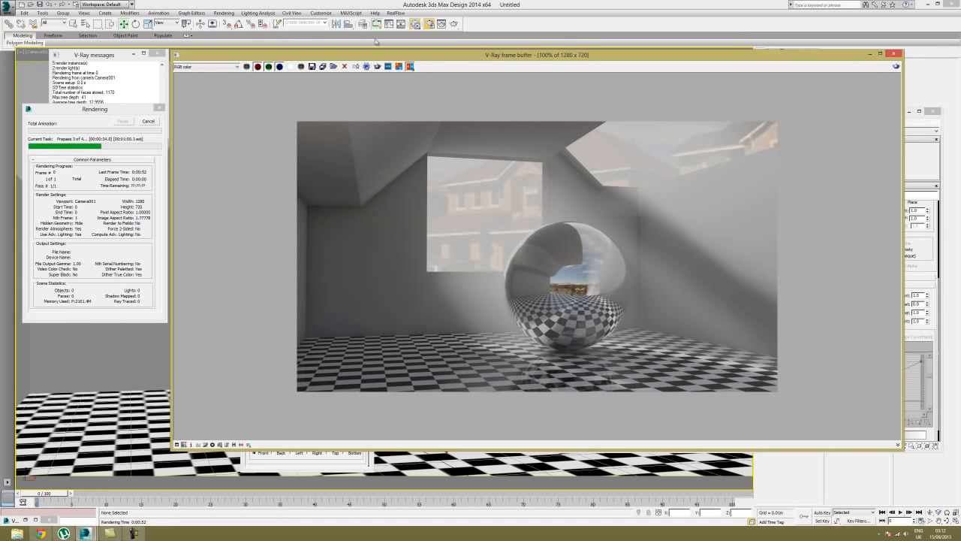
# - Move the V-Ray frame buffer aside to review the Volume Light and irradiance map settings, and bring it back into view
pyautogui.moveTo(401, 49); pyautogui.dragTo(549, 332)
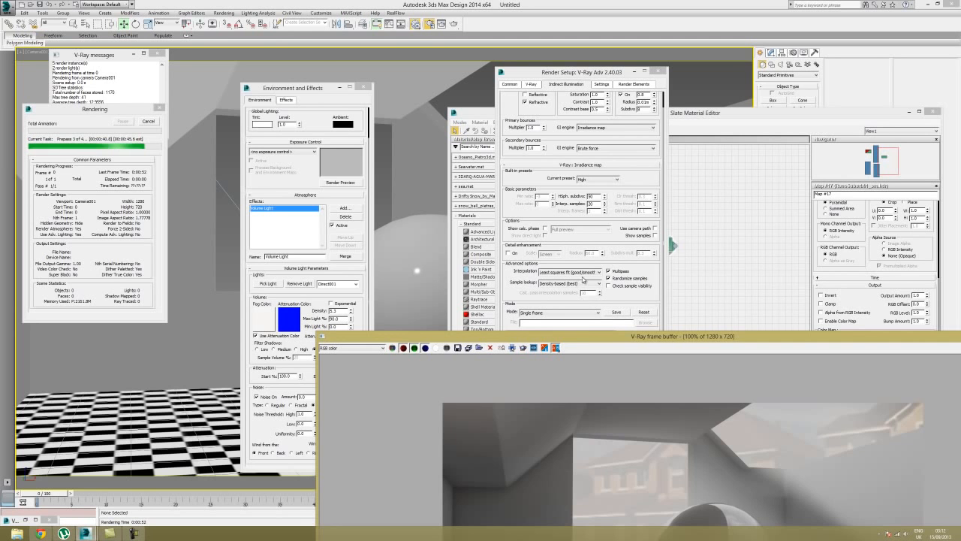
pyautogui.moveTo(599, 339); pyautogui.dragTo(398, 186)
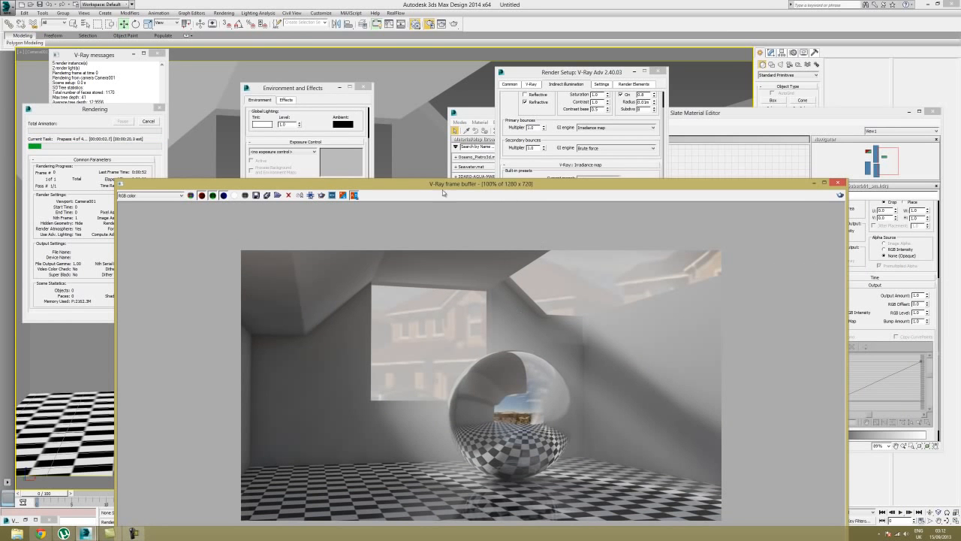
pyautogui.moveTo(489, 182); pyautogui.dragTo(508, 100)
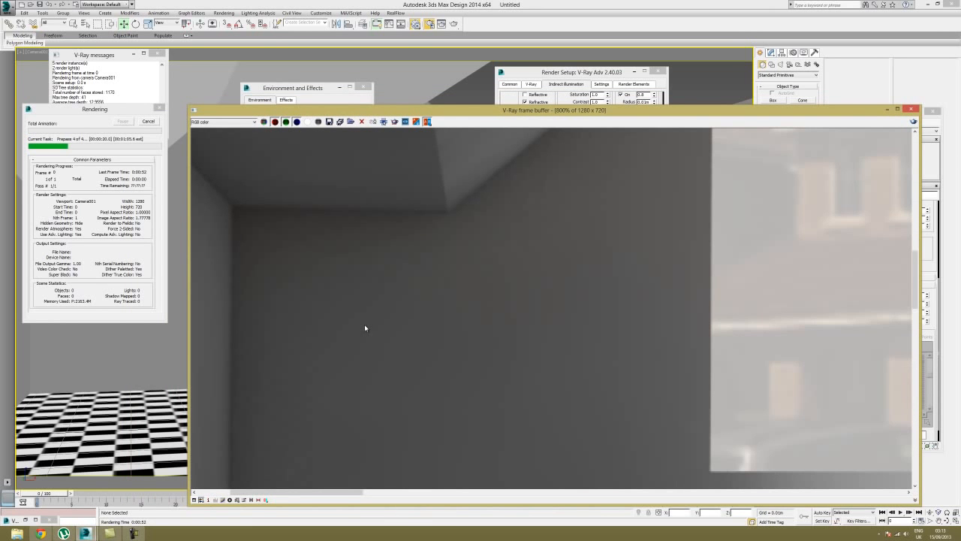
# - Examine the shadowed wall corner, the sphere's lower edge and the wall below the skylight up close in the render
pyautogui.moveTo(345, 282); pyautogui.dragTo(493, 369, button='middle')
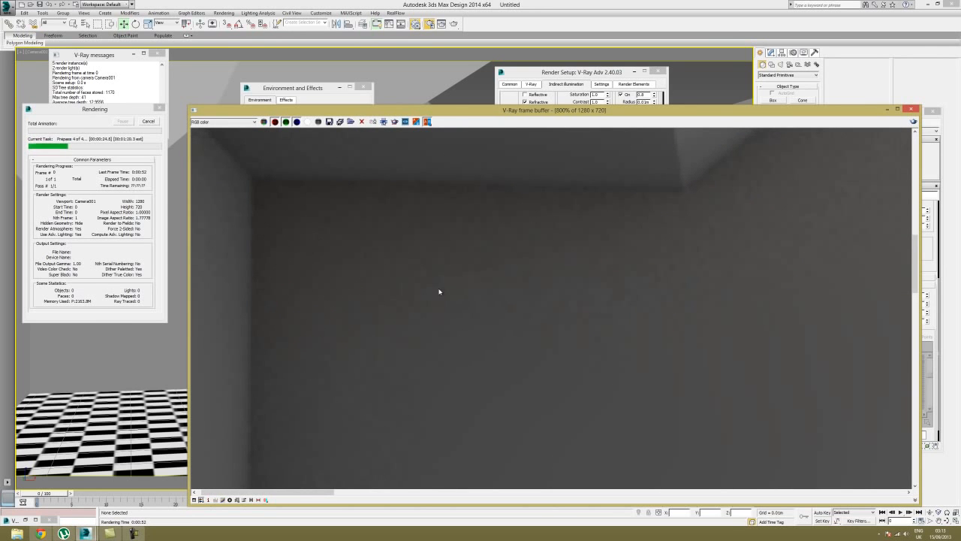
pyautogui.scroll(-2, 244, 183)
pyautogui.scroll(-2, 376, 308)
pyautogui.scroll(1, 660, 358)
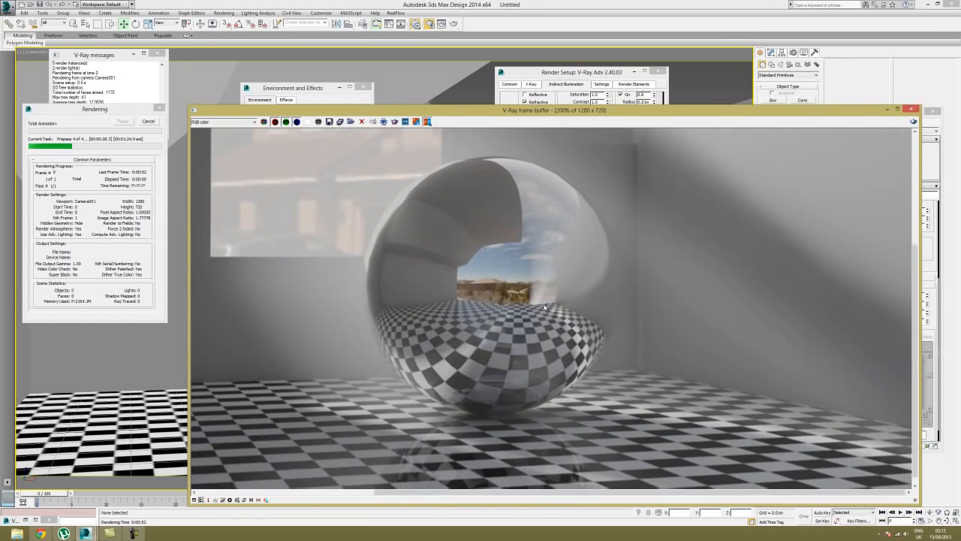
pyautogui.scroll(1, 640, 306)
pyautogui.moveTo(671, 348); pyautogui.dragTo(644, 322, button='middle')
pyautogui.scroll(1, 644, 325)
pyautogui.moveTo(646, 356); pyautogui.dragTo(603, 251, button='middle')
pyautogui.scroll(-1, 603, 251)
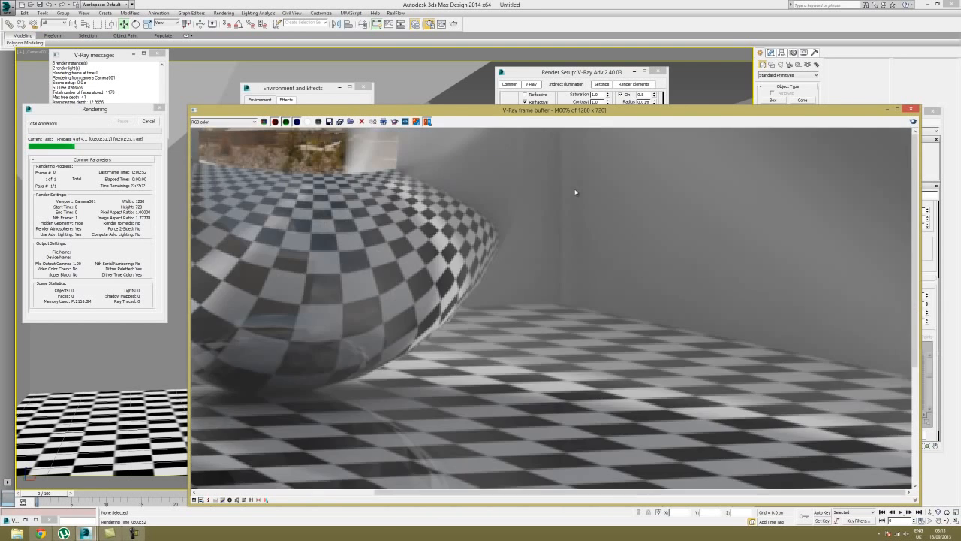
pyautogui.scroll(-2, 575, 194)
pyautogui.scroll(3, 595, 293)
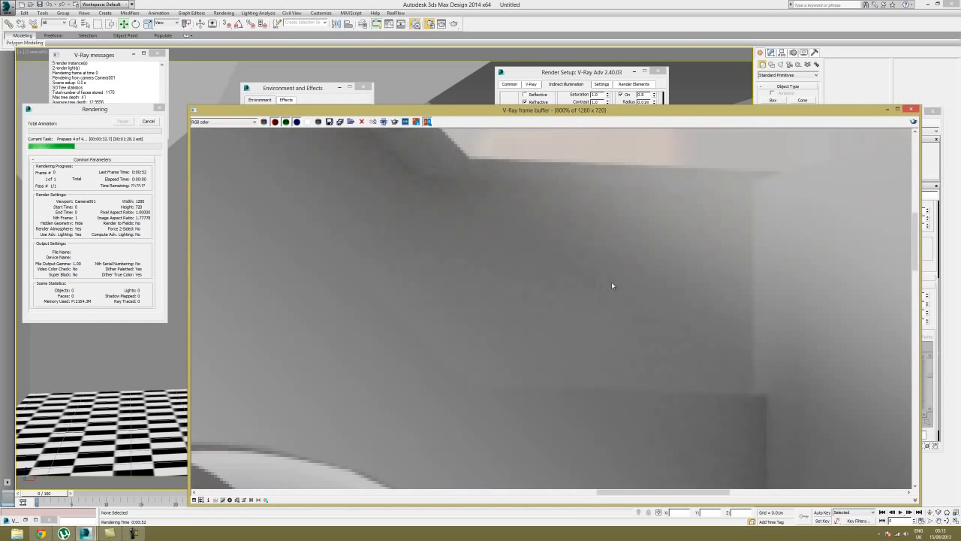
pyautogui.moveTo(600, 290); pyautogui.dragTo(600, 274, button='middle')
pyautogui.scroll(-3, 599, 273)
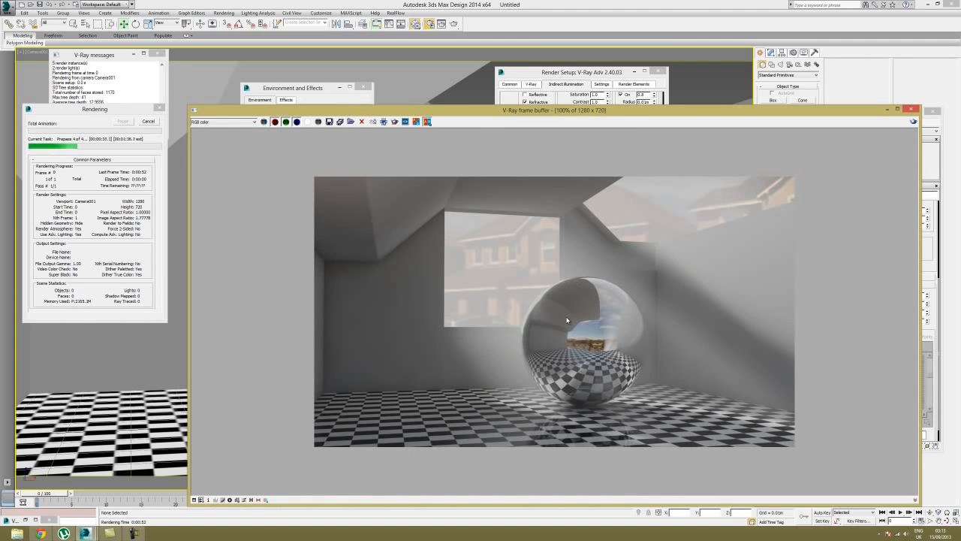
# - Inspect the checkered reflection in the sphere and the window background at several magnifications
pyautogui.scroll(-1, 550, 279)
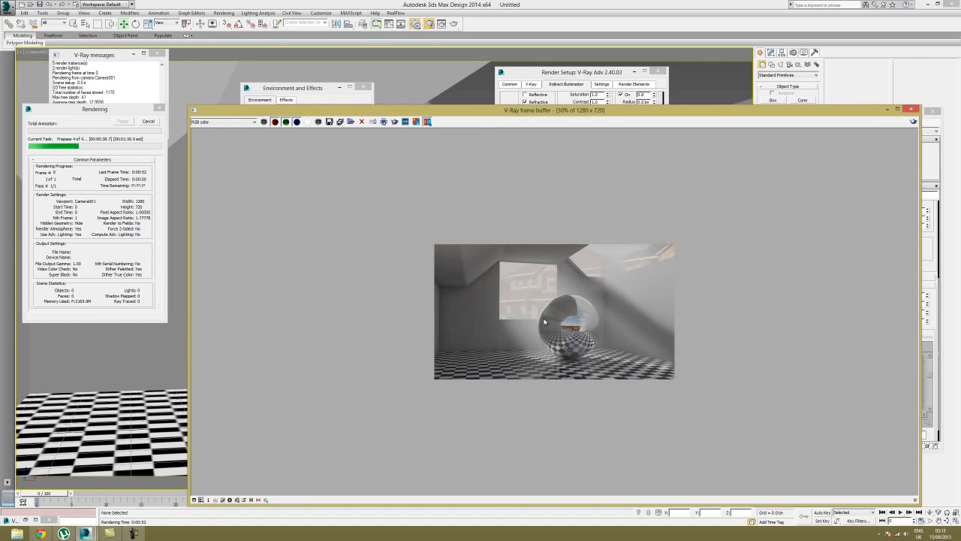
pyautogui.scroll(1, 545, 322)
pyautogui.scroll(2, 652, 331)
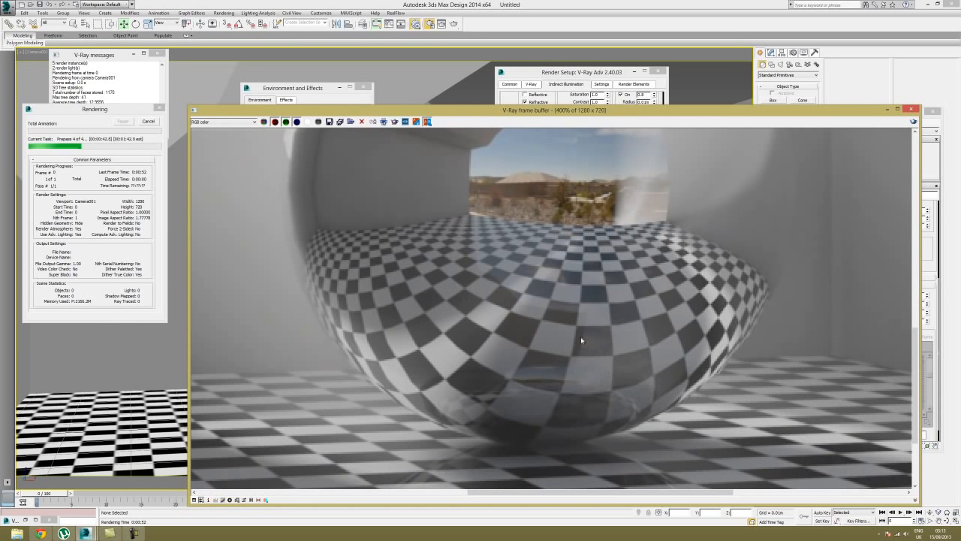
pyautogui.scroll(-2, 583, 366)
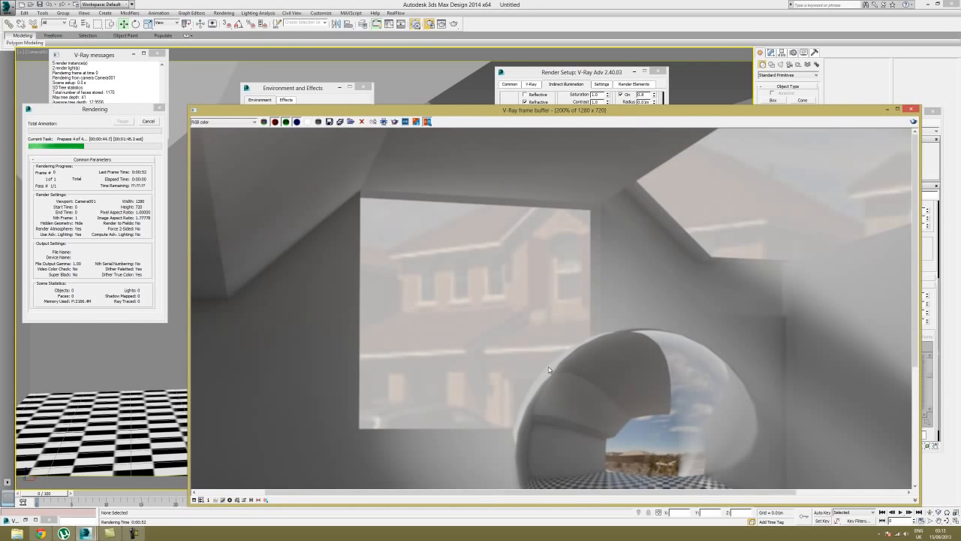
pyautogui.scroll(-1, 589, 307)
pyautogui.scroll(1, 584, 309)
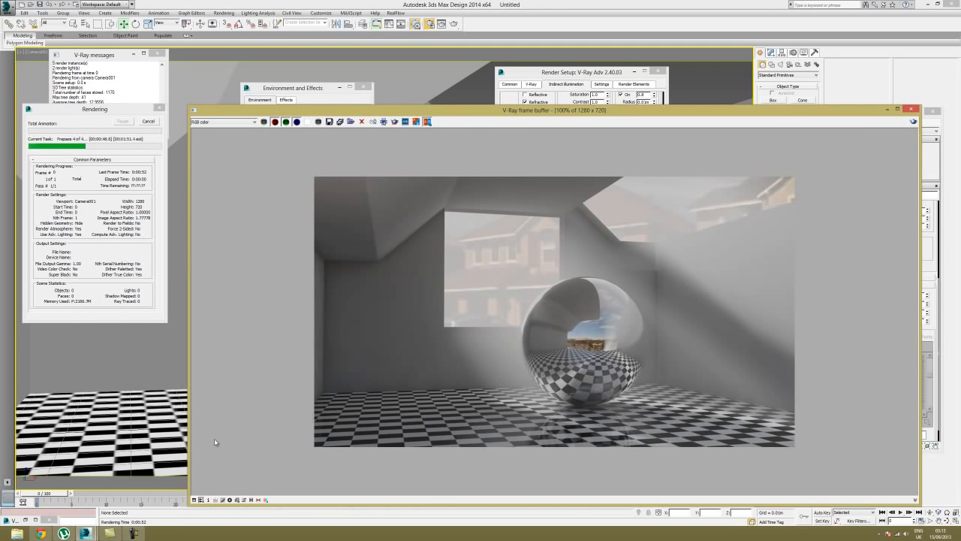
pyautogui.click(136, 533)
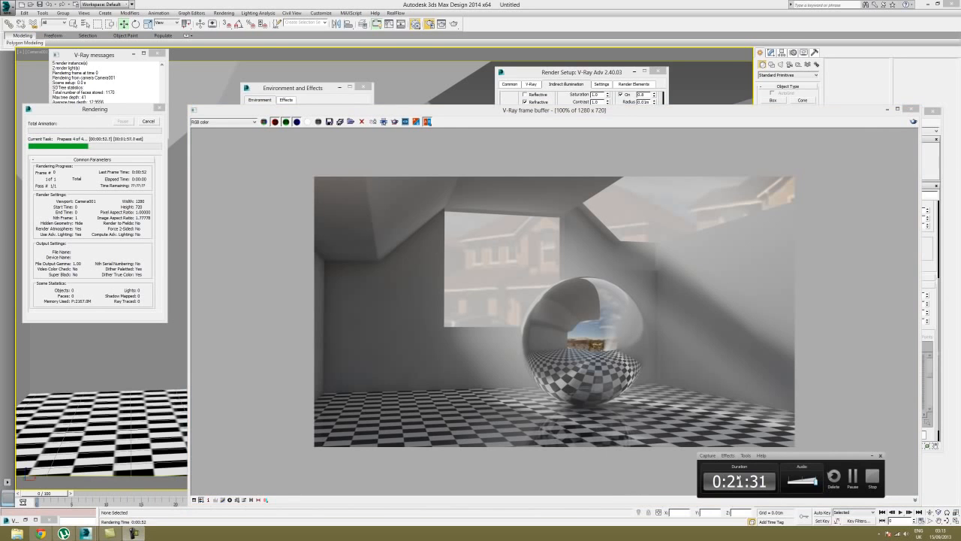
pyautogui.click(872, 456)
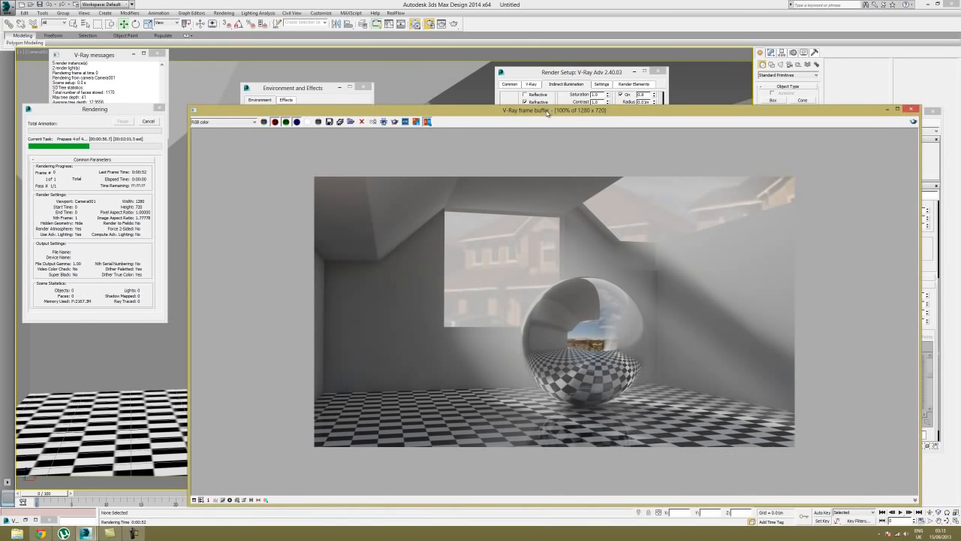
# - Shift the frame buffer to uncover the Environment and Render Setup windows, and place it beside the rendering progress window
pyautogui.moveTo(547, 112); pyautogui.dragTo(518, 83)
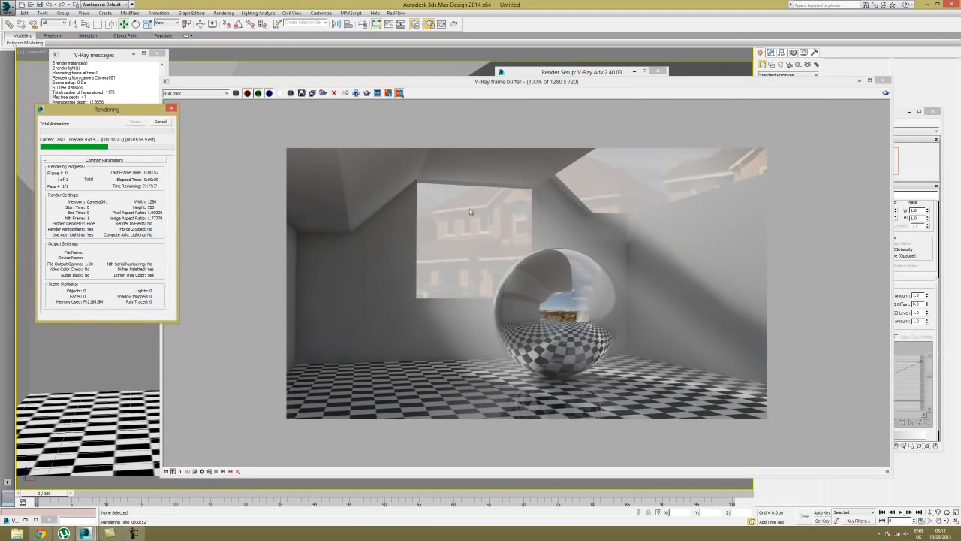
pyautogui.moveTo(486, 82); pyautogui.dragTo(555, 161)
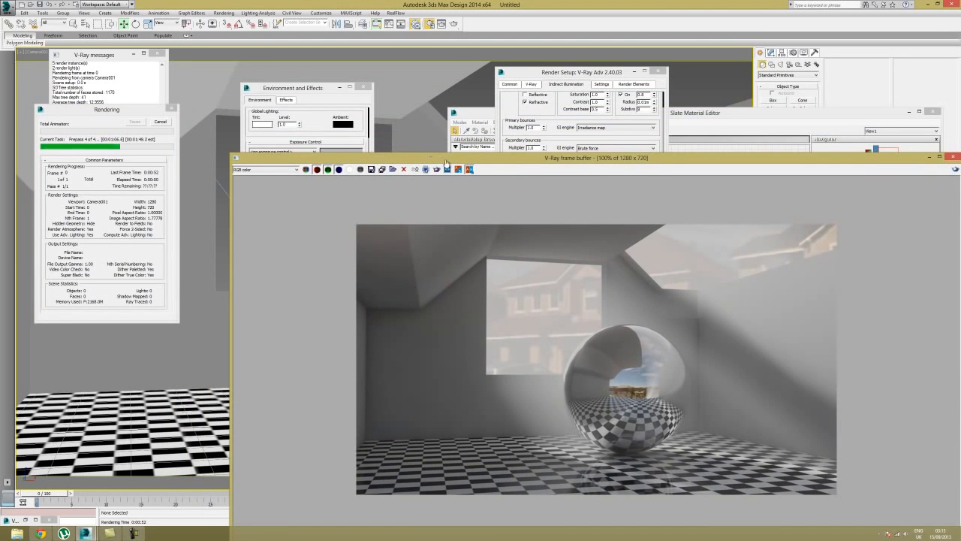
pyautogui.moveTo(456, 161); pyautogui.dragTo(327, 262)
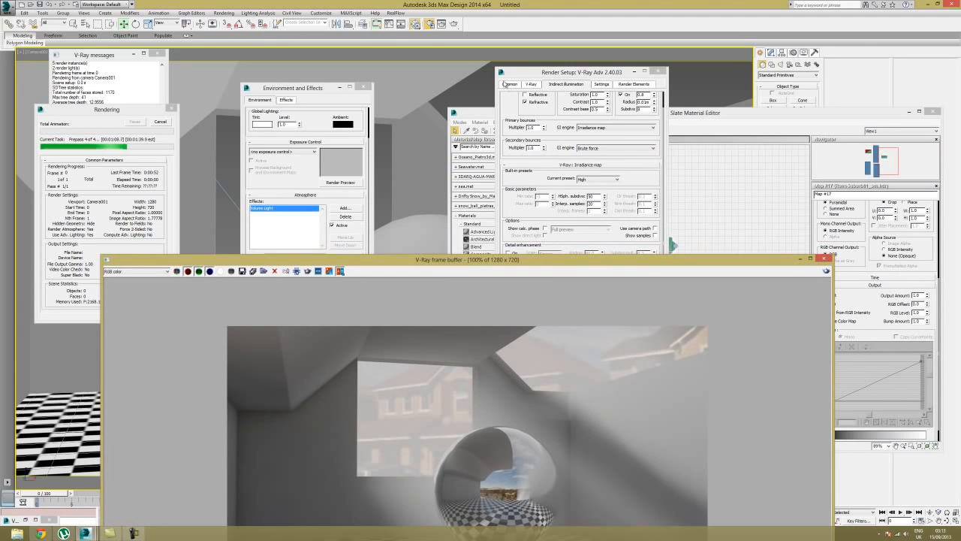
pyautogui.moveTo(582, 263); pyautogui.dragTo(613, 135)
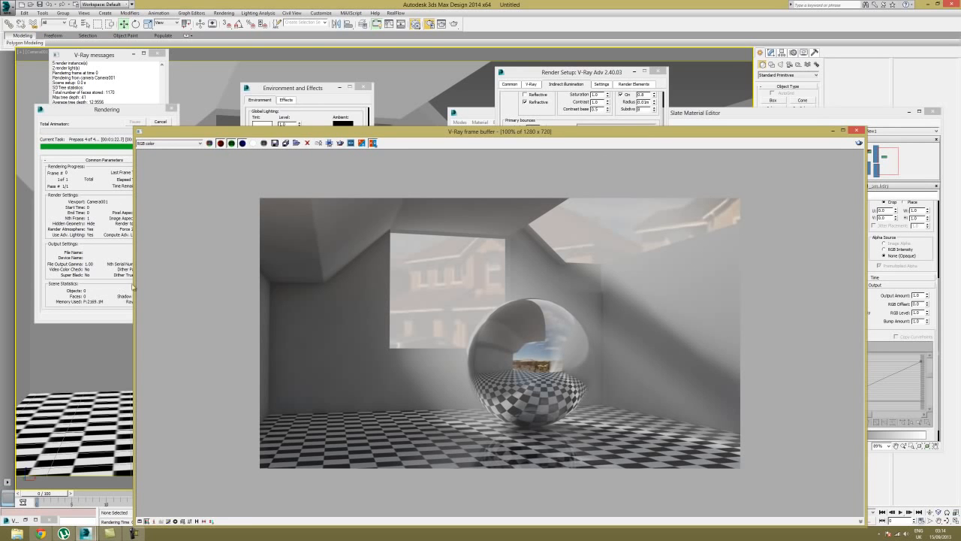
pyautogui.moveTo(156, 131); pyautogui.dragTo(206, 107)
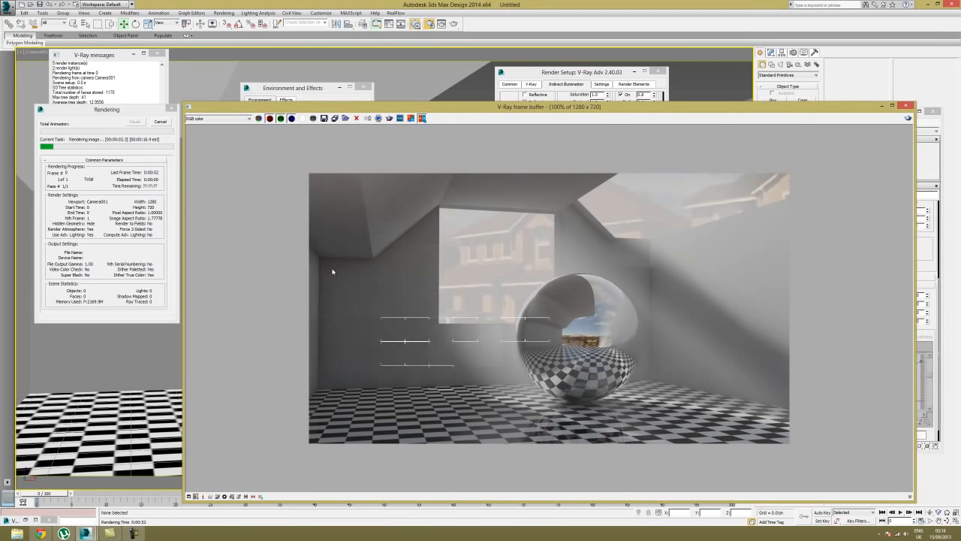
# - Examine the dark wall and ceiling corner beside the window up close while the final pass renders
pyautogui.scroll(2, 333, 273)
pyautogui.moveTo(332, 272); pyautogui.dragTo(421, 272, button='middle')
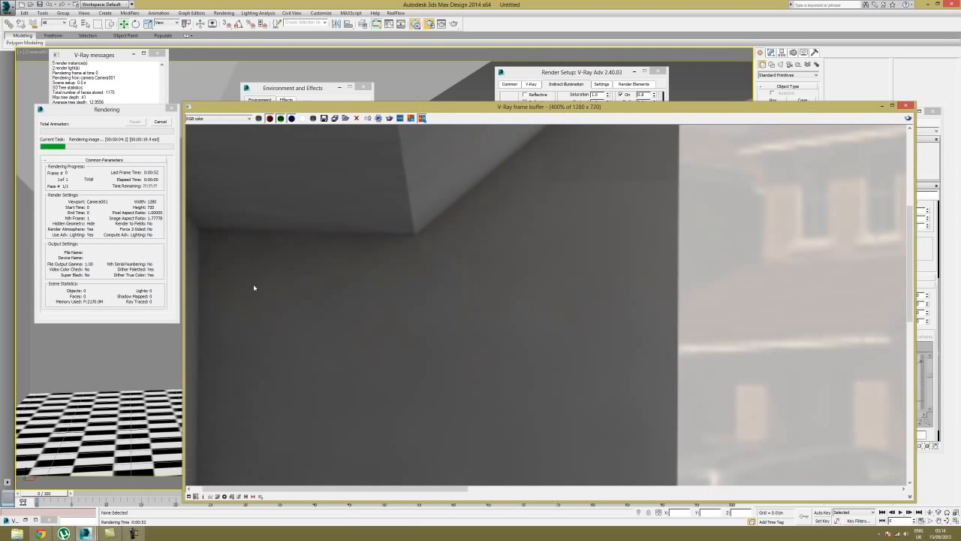
pyautogui.scroll(-1, 353, 272)
pyautogui.scroll(1, 353, 272)
pyautogui.scroll(1, 229, 264)
pyautogui.moveTo(229, 264); pyautogui.dragTo(466, 273, button='middle')
pyautogui.scroll(-1, 392, 266)
pyautogui.scroll(1, 356, 266)
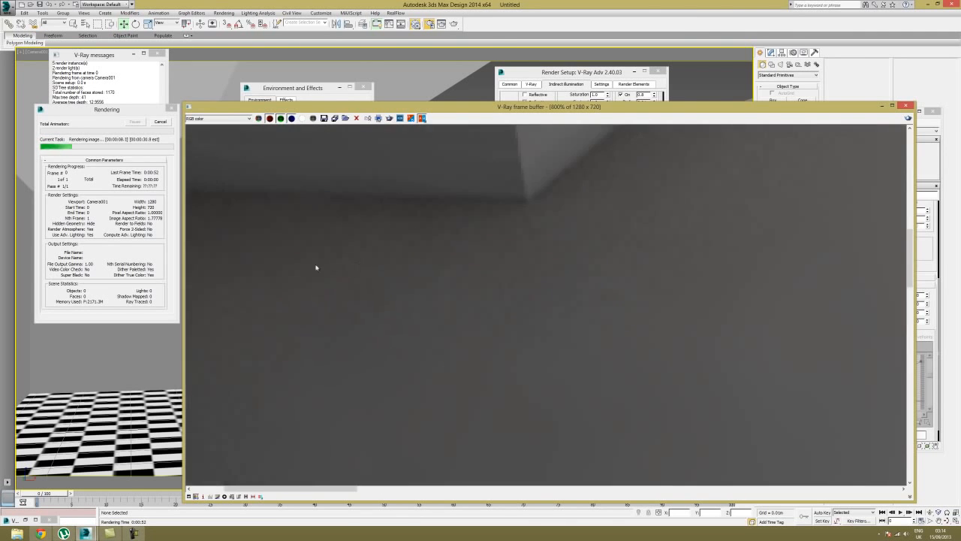
pyautogui.scroll(-1, 371, 283)
pyautogui.scroll(1, 313, 271)
pyautogui.scroll(-1, 348, 272)
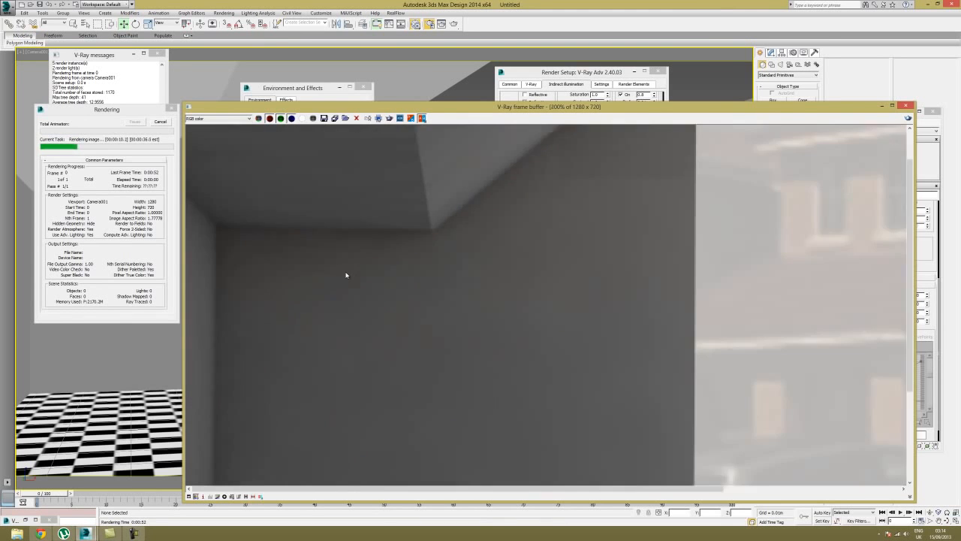
pyautogui.scroll(-1, 443, 333)
# - Restore the minimized frame buffer copy and compare its wall corner with the same corner in the new render
pyautogui.click(25, 519)
pyautogui.scroll(2, 410, 240)
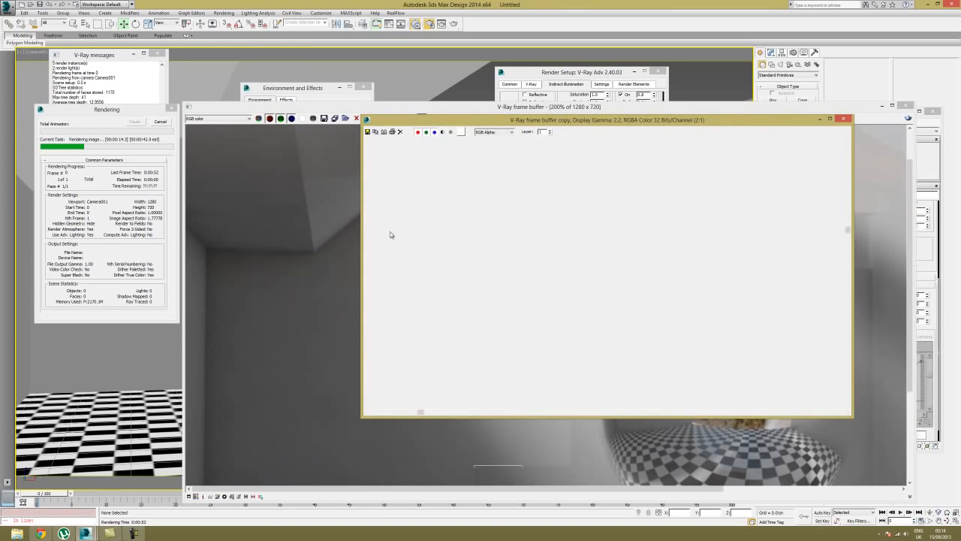
pyautogui.click(236, 270)
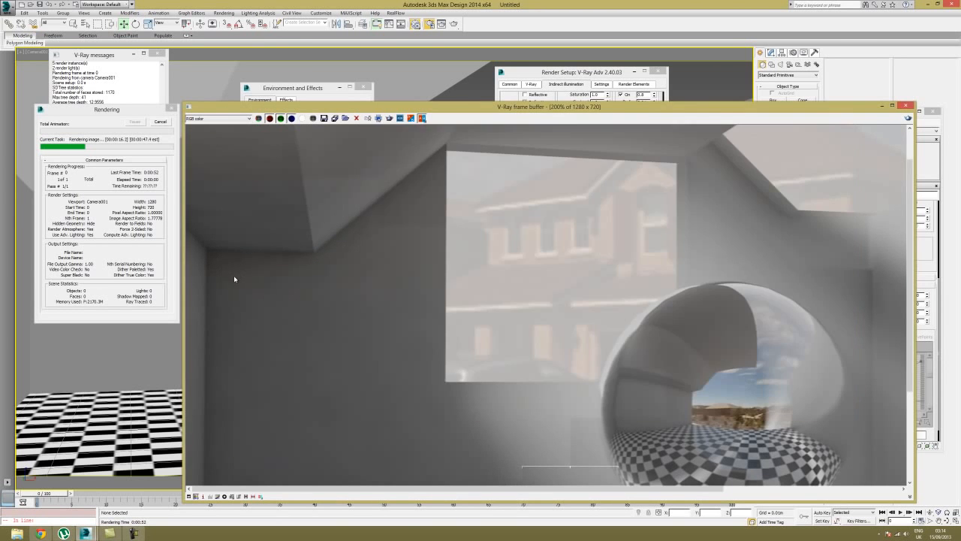
pyautogui.scroll(2, 240, 276)
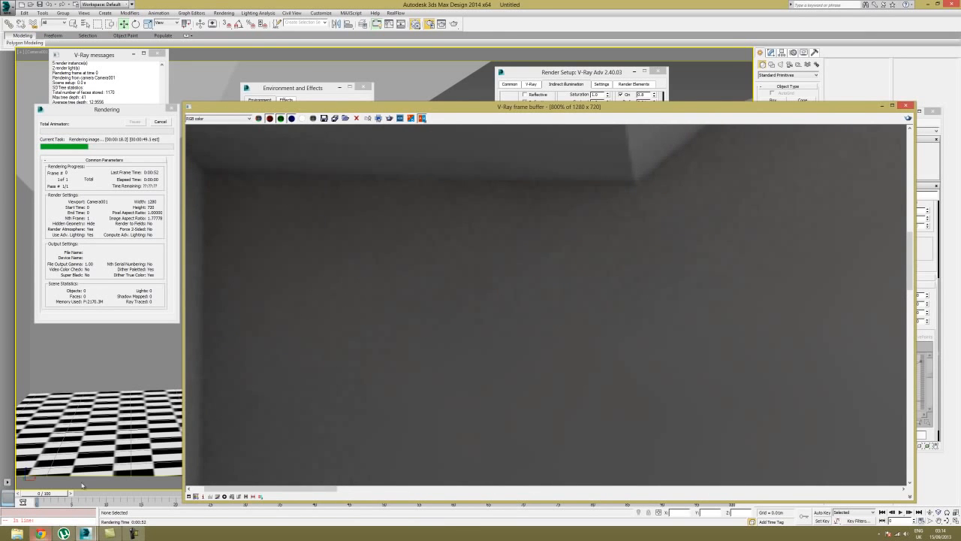
pyautogui.moveTo(451, 107); pyautogui.dragTo(412, 213)
pyautogui.moveTo(481, 124); pyautogui.dragTo(467, 190)
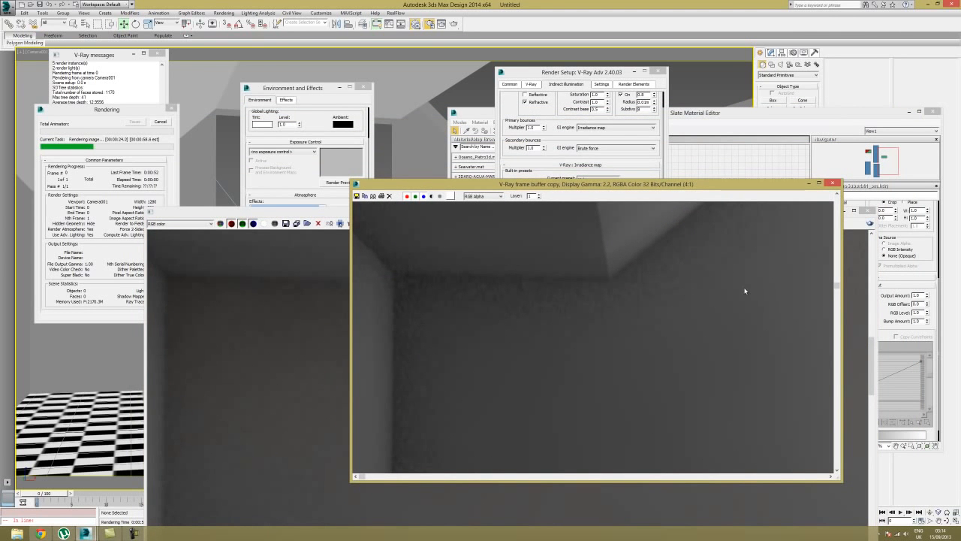
pyautogui.scroll(-5, 711, 294)
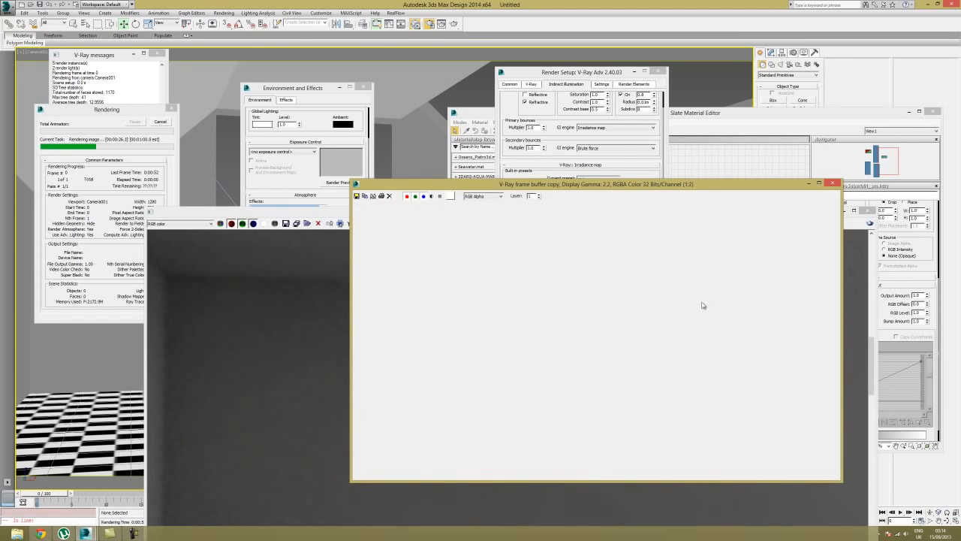
pyautogui.click(324, 218)
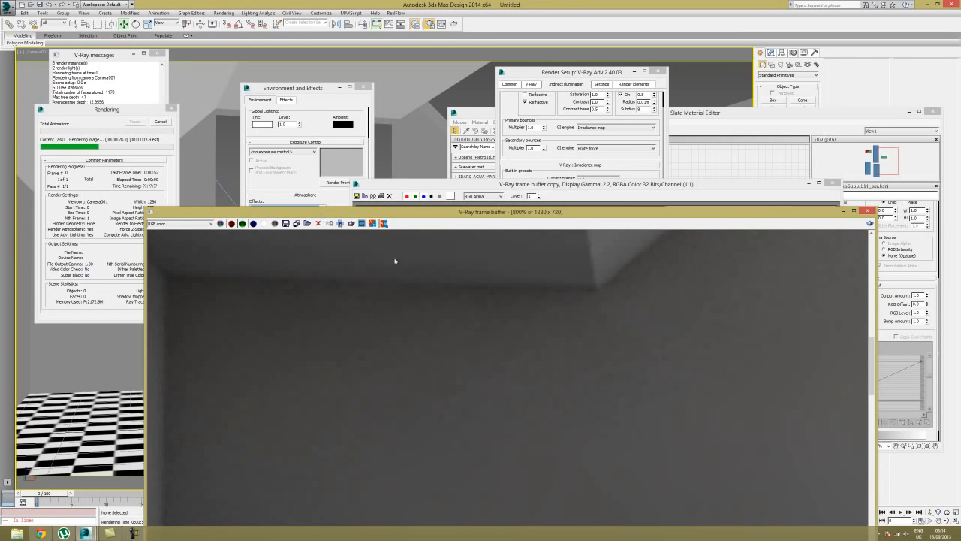
# - Bring the V-Ray frame buffer fully into view and review the whole render at 100% and 200%
pyautogui.moveTo(484, 218); pyautogui.dragTo(477, 39)
pyautogui.scroll(-3, 569, 283)
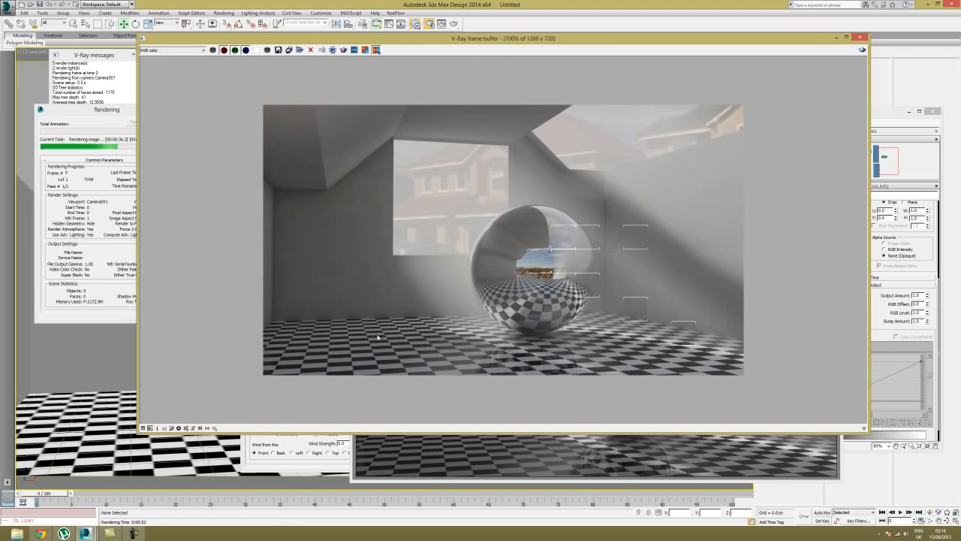
pyautogui.scroll(1, 359, 326)
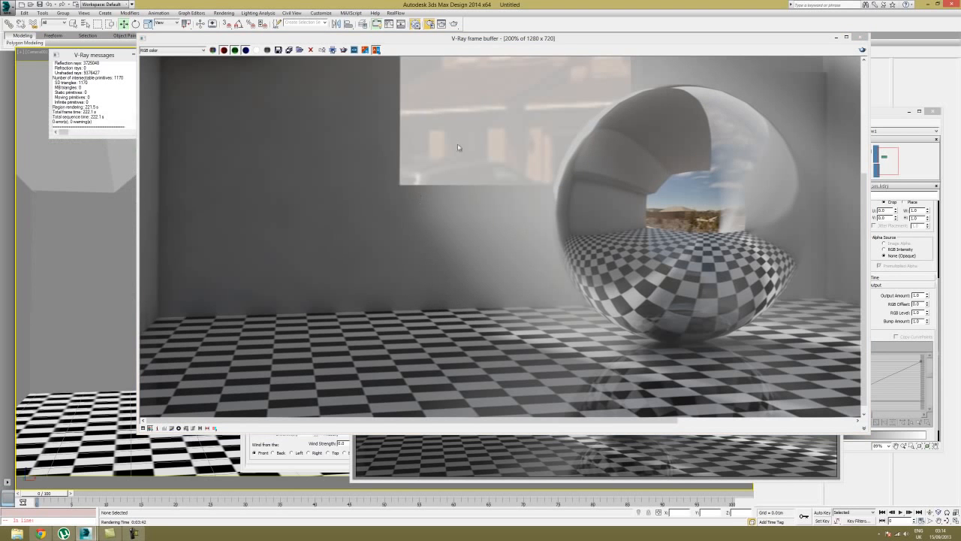
pyautogui.doubleClick(557, 254)
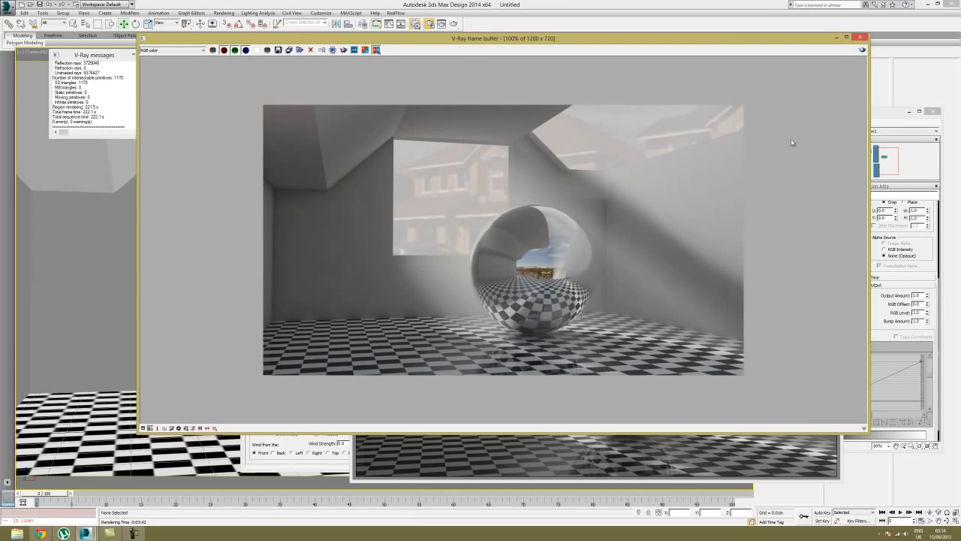
# - Place the Render Setup window over the render and set the irradiance map preset to Very low
pyautogui.moveTo(380, 39); pyautogui.dragTo(426, 89)
pyautogui.moveTo(584, 71); pyautogui.dragTo(441, 79)
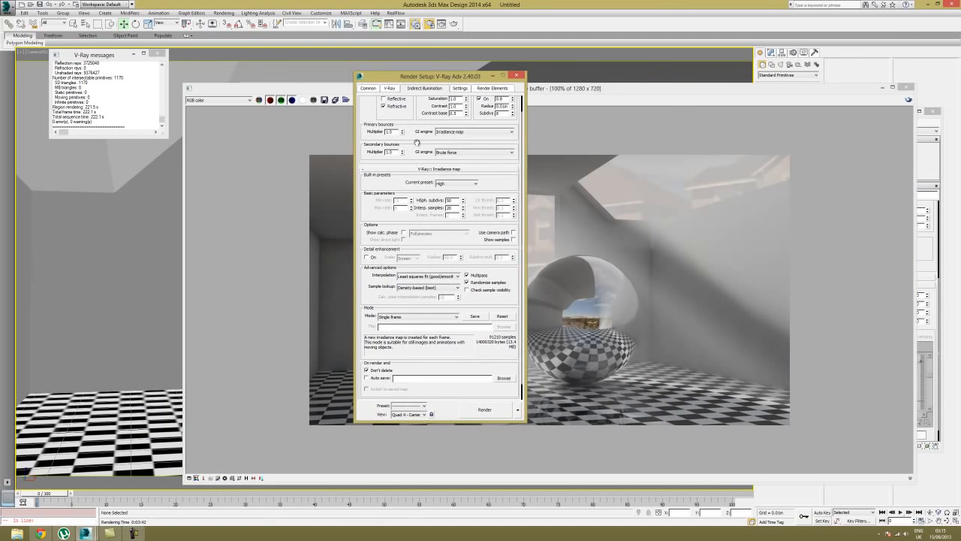
pyautogui.scroll(2, 421, 180)
pyautogui.click(453, 200)
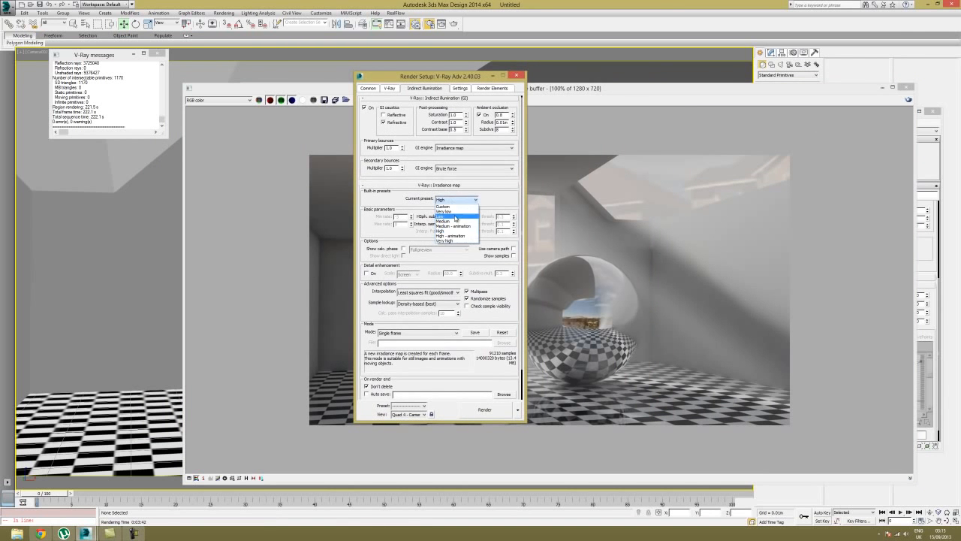
pyautogui.click(450, 211)
pyautogui.click(391, 89)
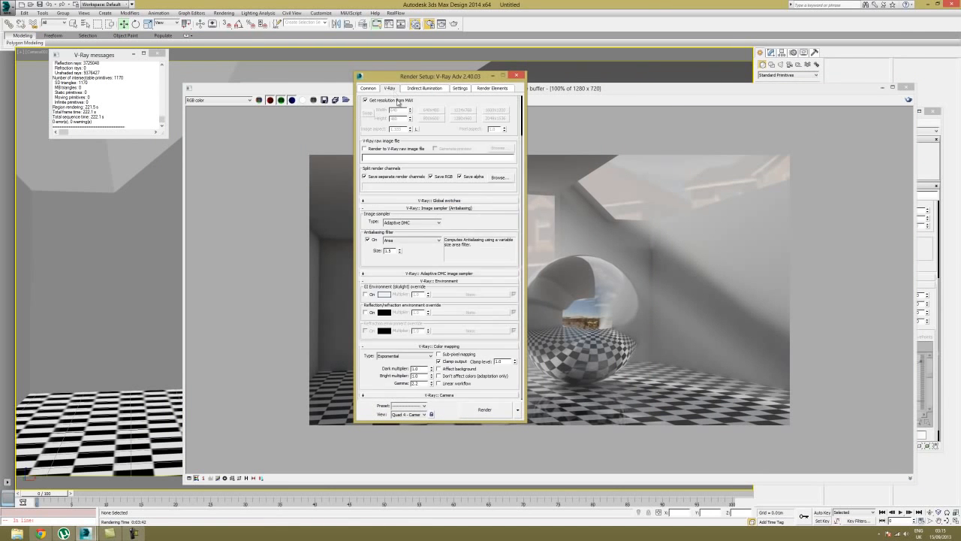
pyautogui.click(425, 89)
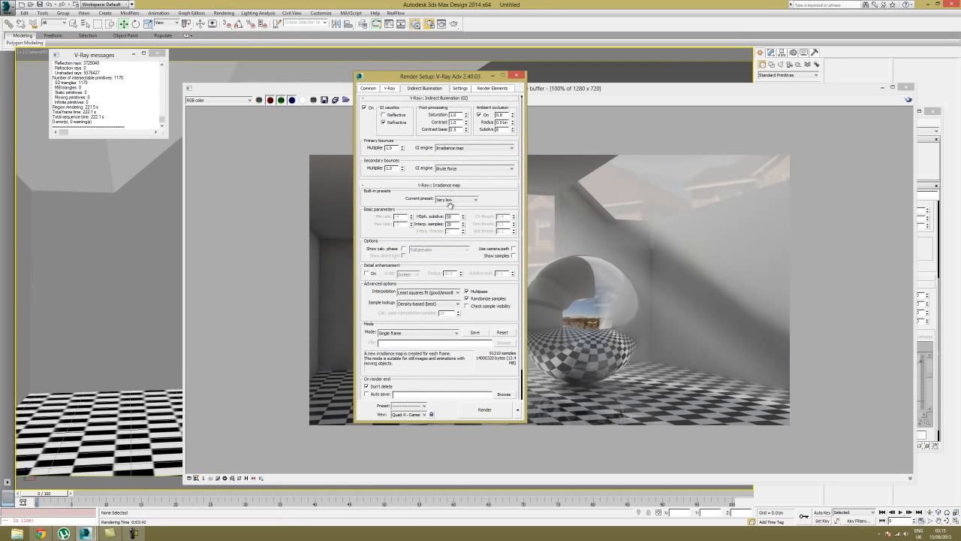
# - Create a desktop folder named SPHERE_SCENE_exrfiles as the save location for the V-Ray split render channels and open it
pyautogui.click(397, 91)
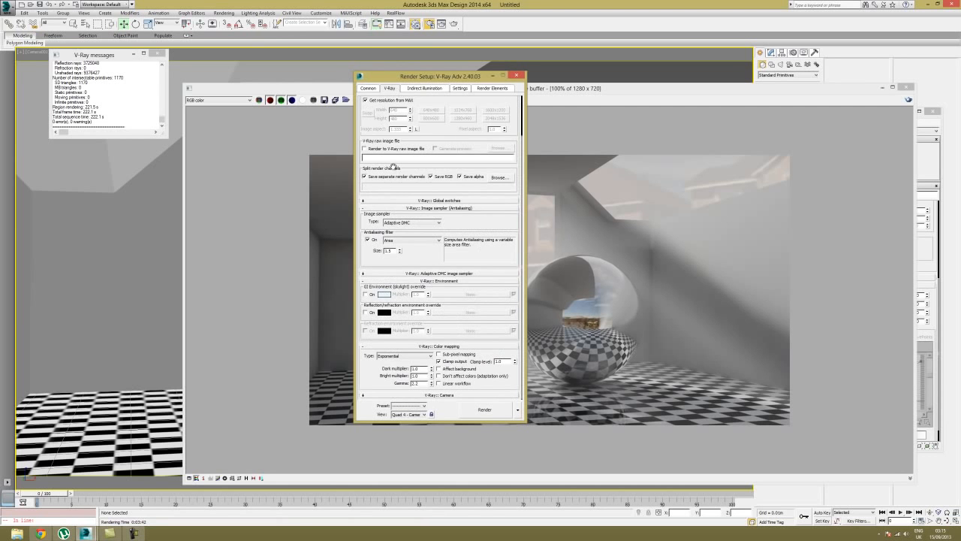
pyautogui.scroll(2, 403, 175)
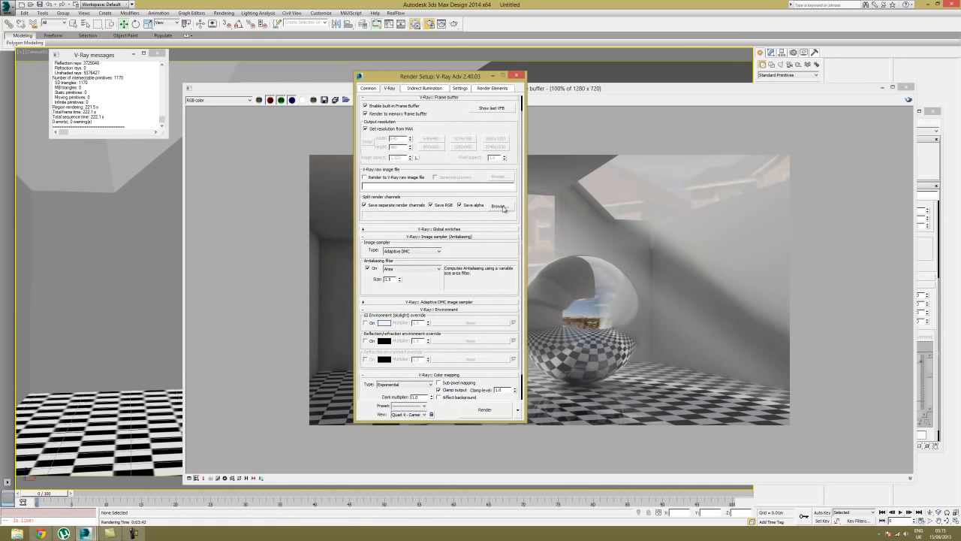
pyautogui.click(502, 207)
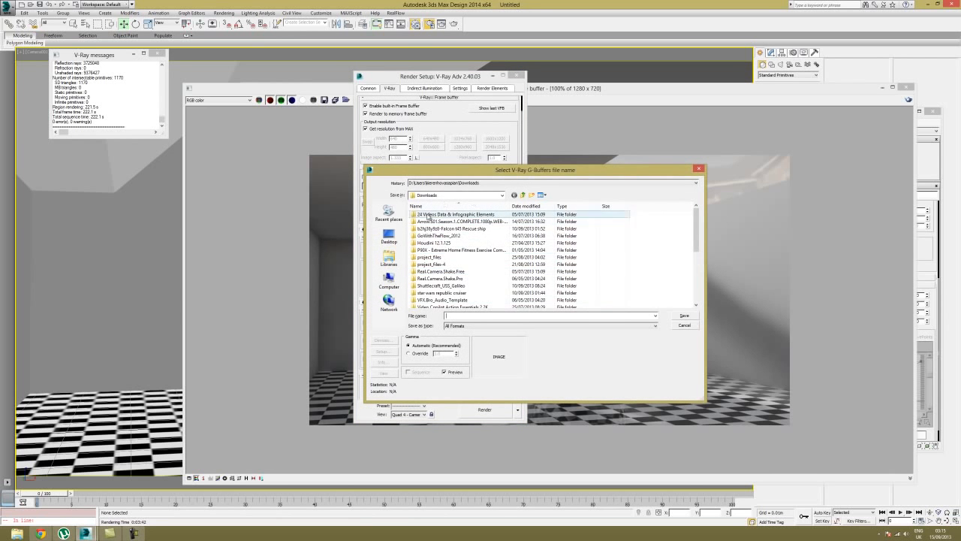
pyautogui.click(388, 235)
pyautogui.click(532, 196)
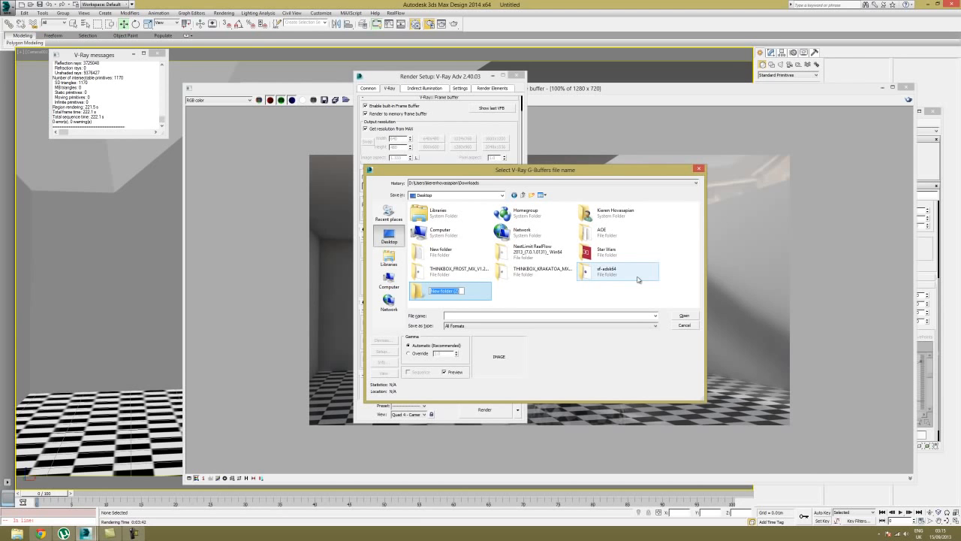
pyautogui.write('S')
pyautogui.write('les')
pyautogui.press('Return')
pyautogui.doubleClick(470, 291)
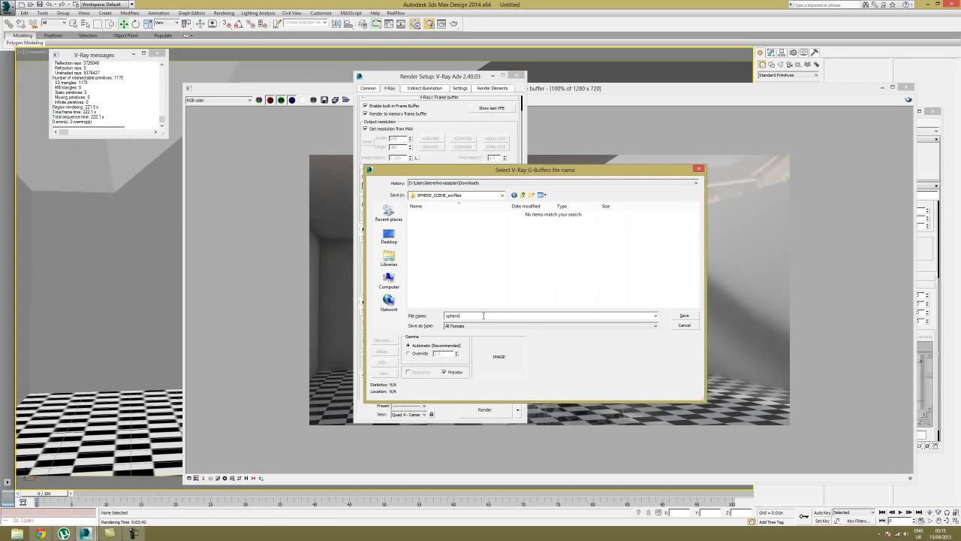
# - Save the split render channels file as sphere in OpenEXR format
pyautogui.click(486, 327)
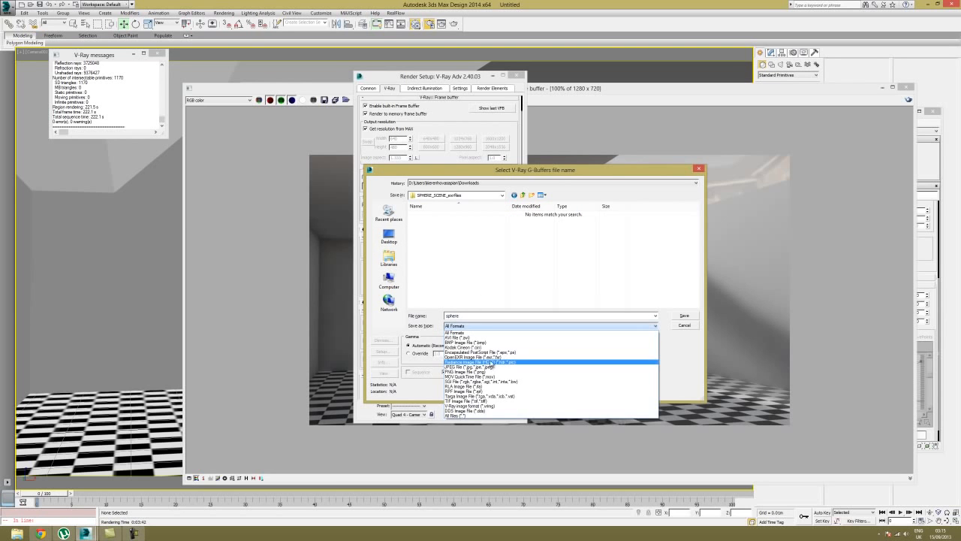
pyautogui.click(479, 357)
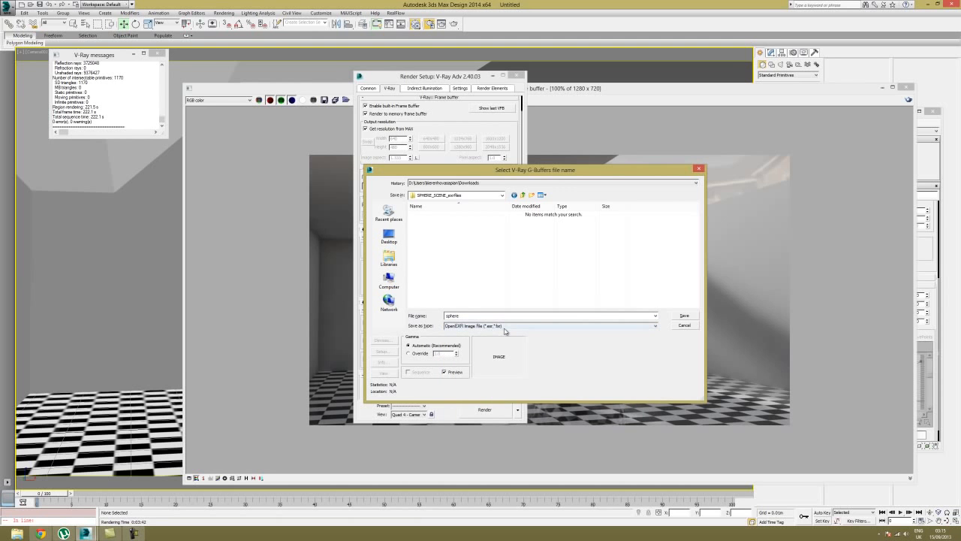
pyautogui.click(691, 317)
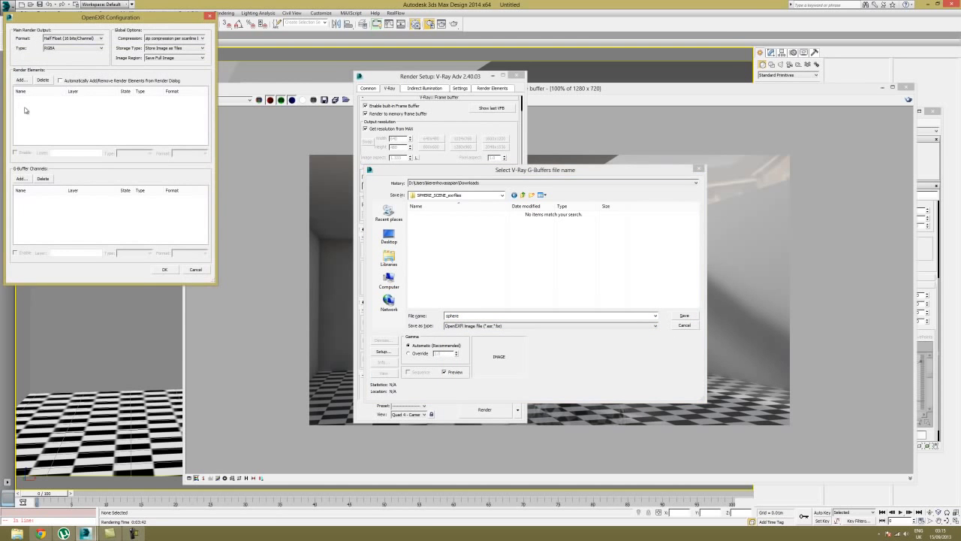
# - Try the Integer (32 bits/channel) format for the OpenEXR main output, and return it to Half Float (16 bits/channel)
pyautogui.moveTo(77, 24); pyautogui.dragTo(309, 118)
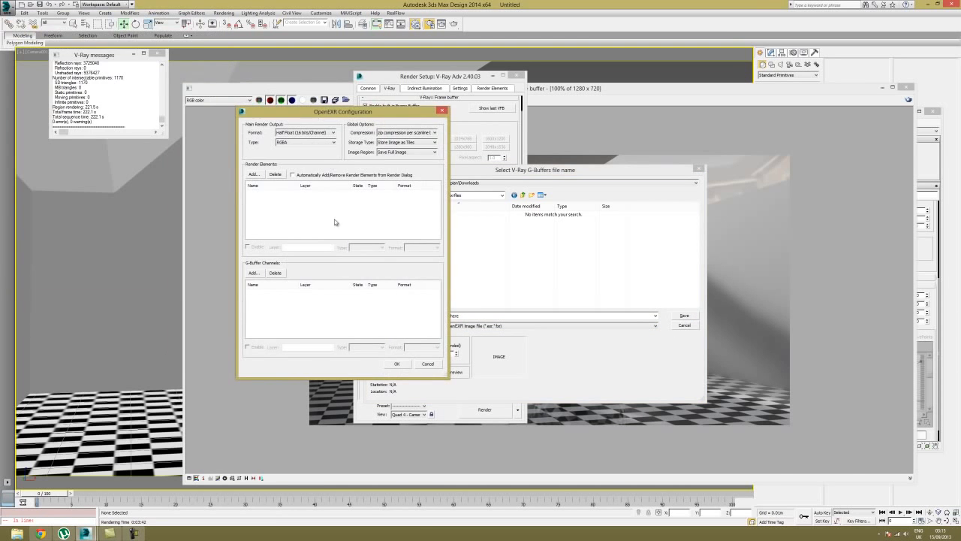
pyautogui.click(309, 133)
pyautogui.click(310, 153)
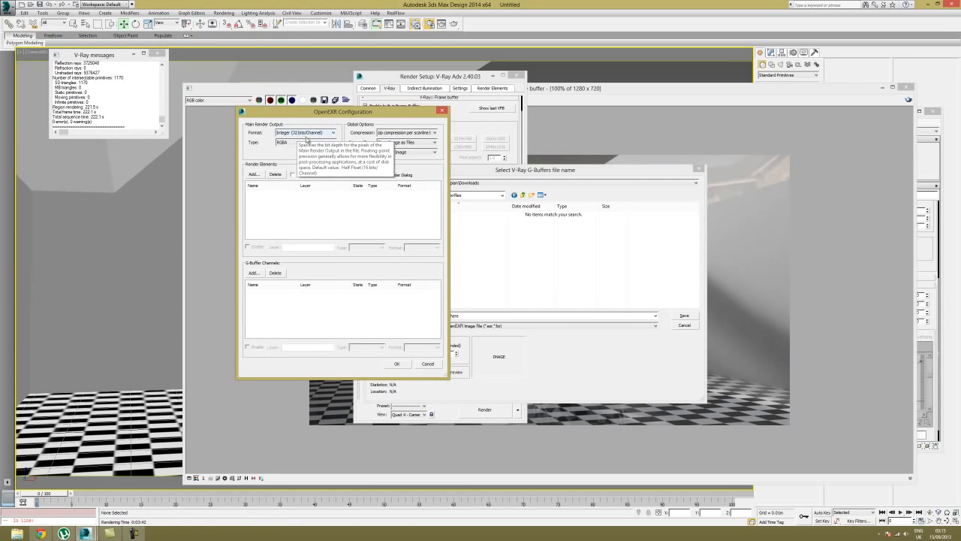
pyautogui.click(293, 132)
pyautogui.click(300, 138)
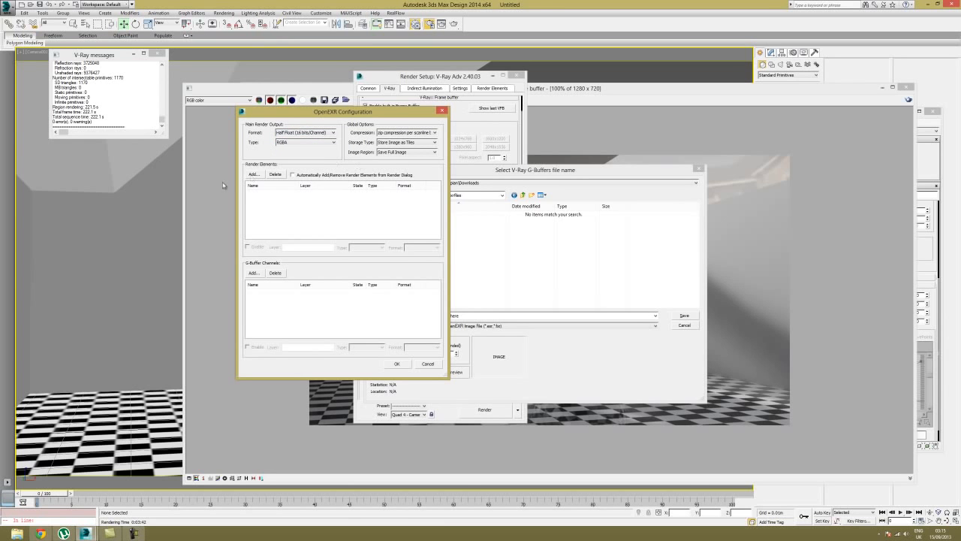
# - Add the VRayZDepth render element to the OpenEXR configuration and accept the settings
pyautogui.click(253, 174)
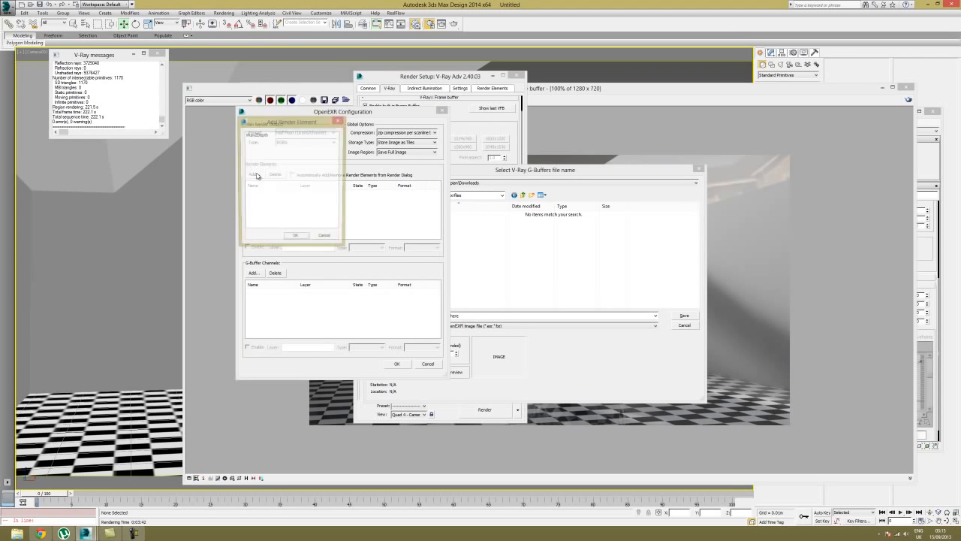
pyautogui.moveTo(255, 128); pyautogui.dragTo(452, 177)
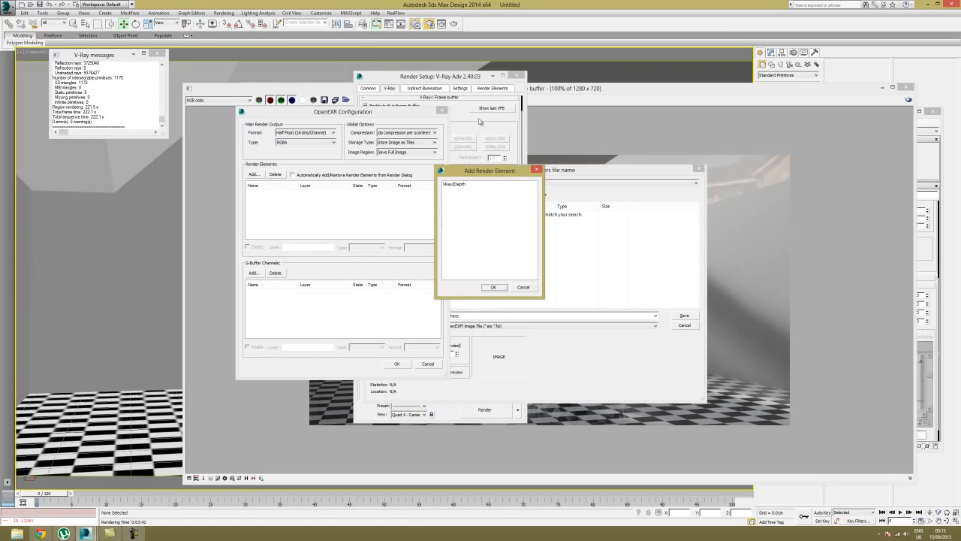
pyautogui.click(459, 184)
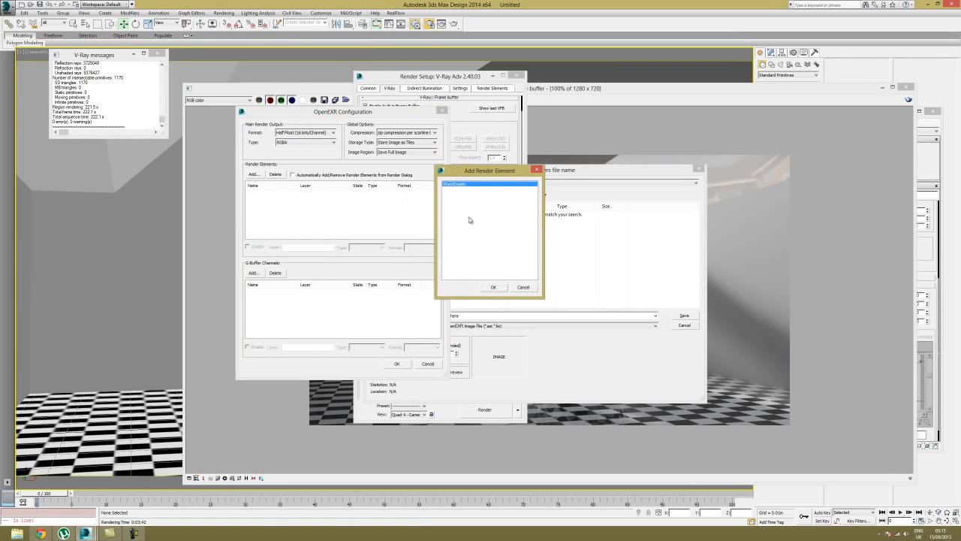
pyautogui.click(493, 287)
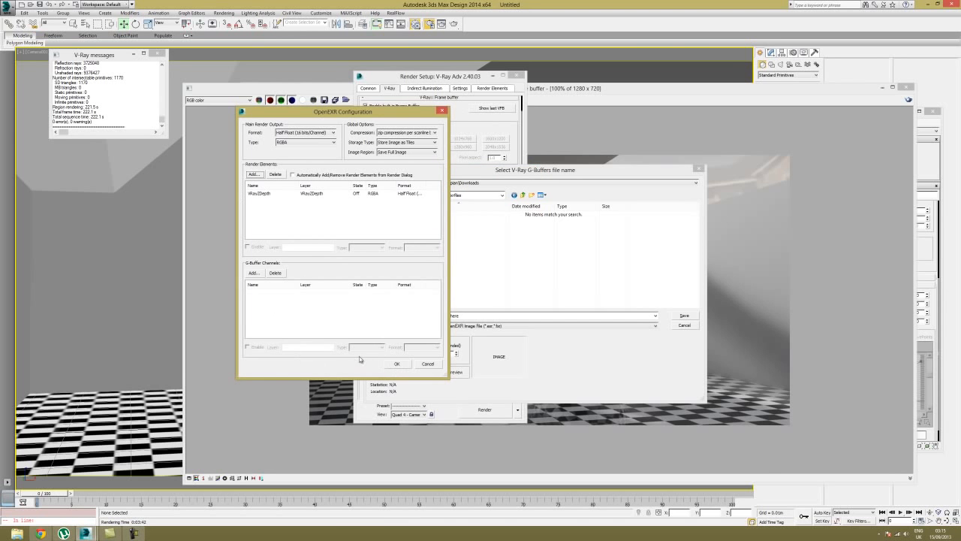
pyautogui.click(396, 364)
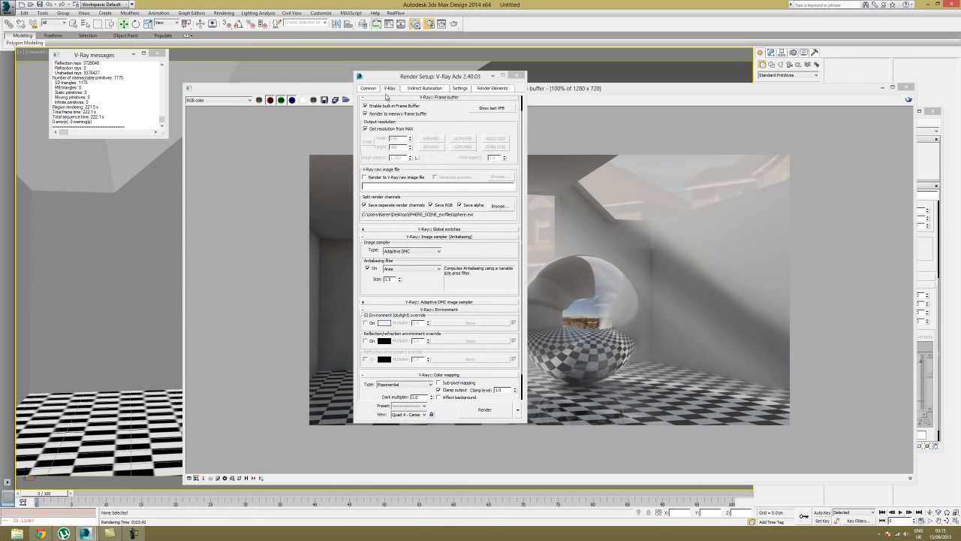
# - Set the render output file to sphere_main_shot in OpenEXR format inside the desktop folder SPHERE_SCENE_exrfiles, and start the render
pyautogui.click(373, 89)
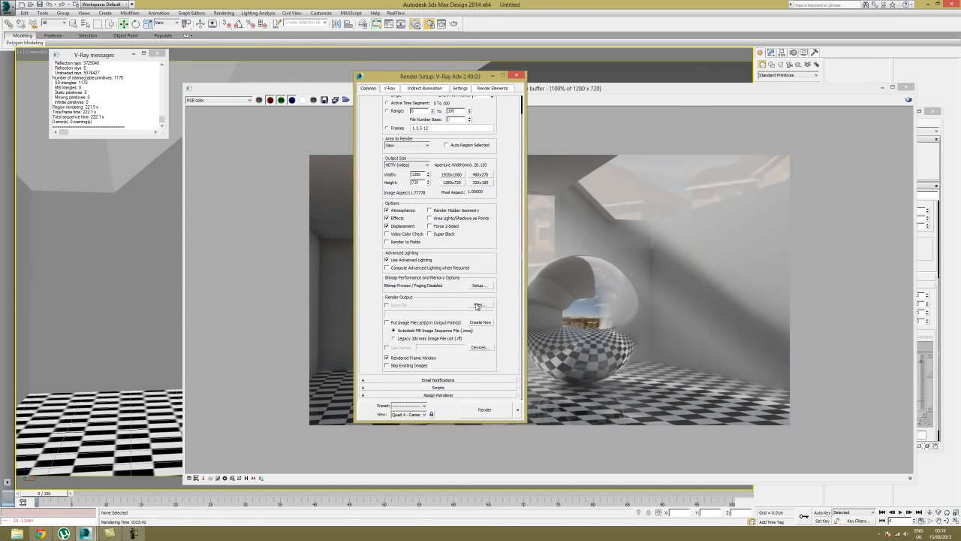
pyautogui.click(478, 305)
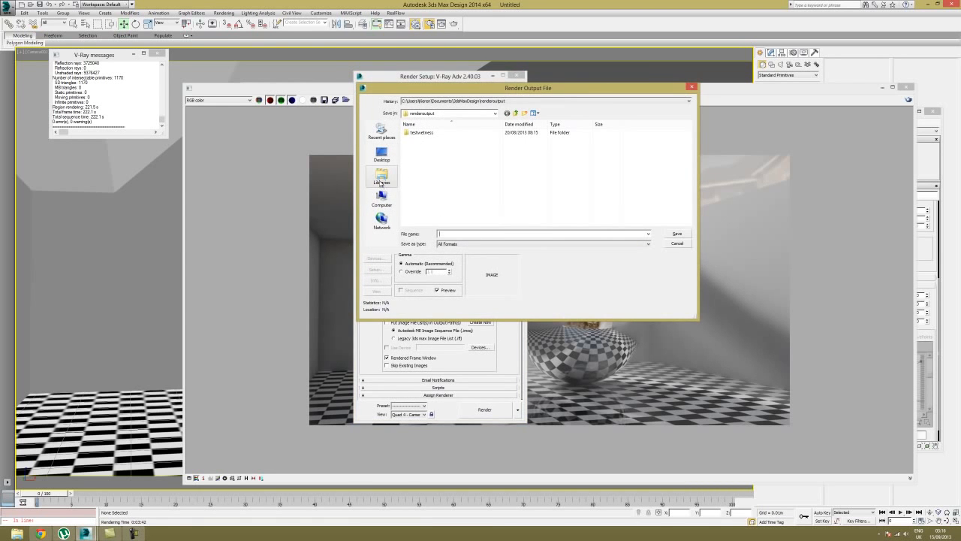
pyautogui.click(383, 173)
pyautogui.click(382, 153)
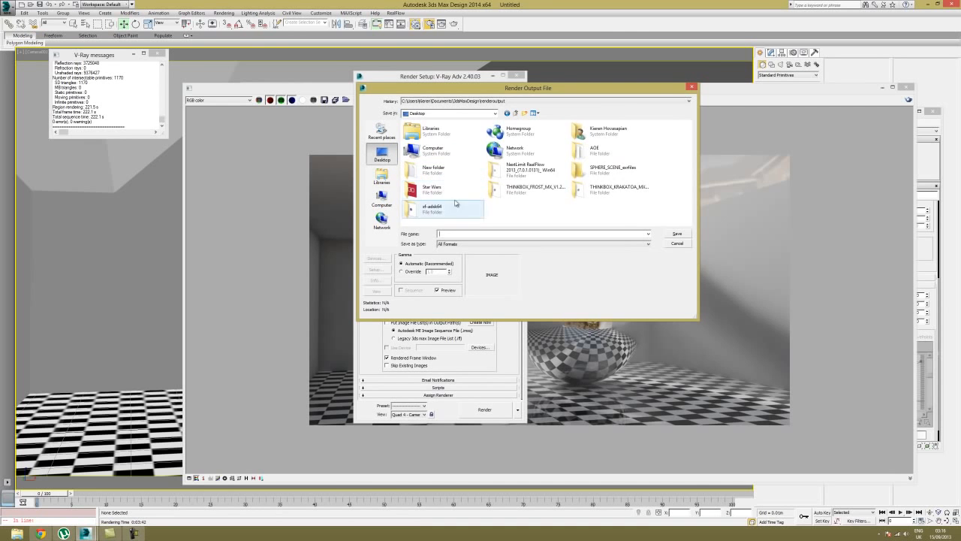
pyautogui.doubleClick(599, 170)
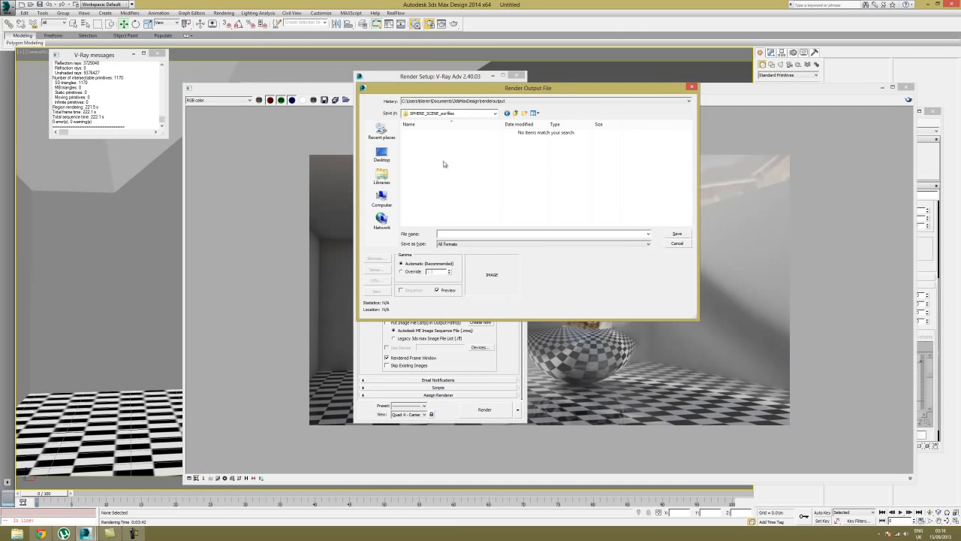
pyautogui.click(464, 244)
pyautogui.click(469, 275)
pyautogui.click(674, 234)
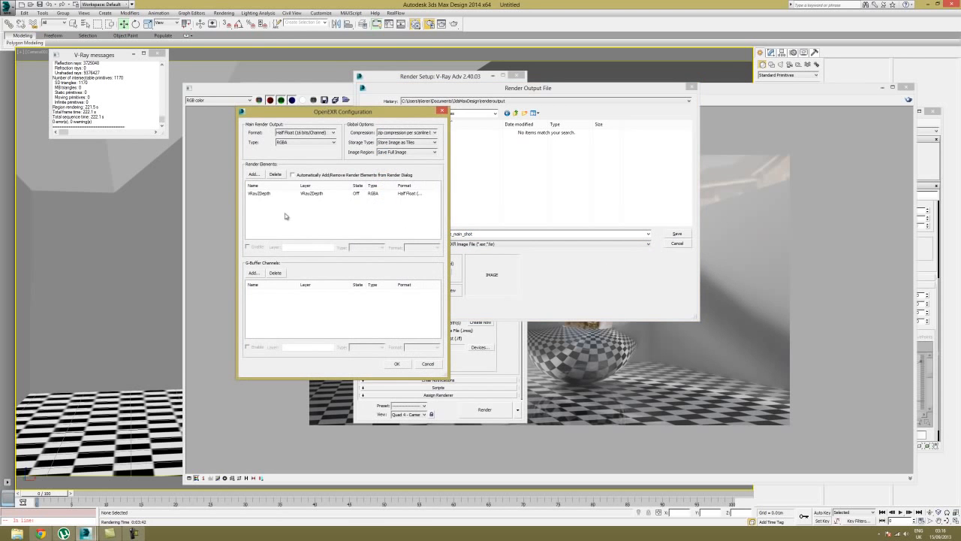
pyautogui.click(397, 364)
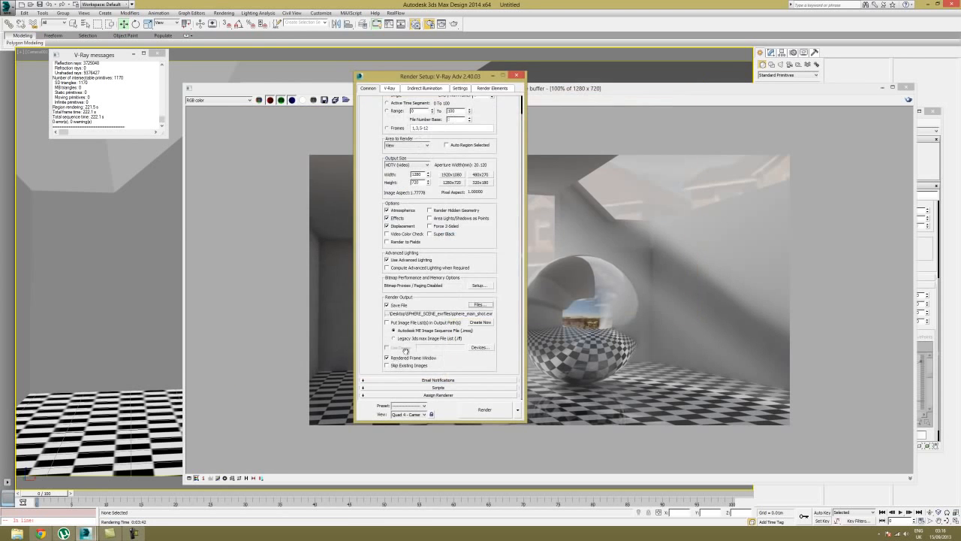
pyautogui.click(484, 410)
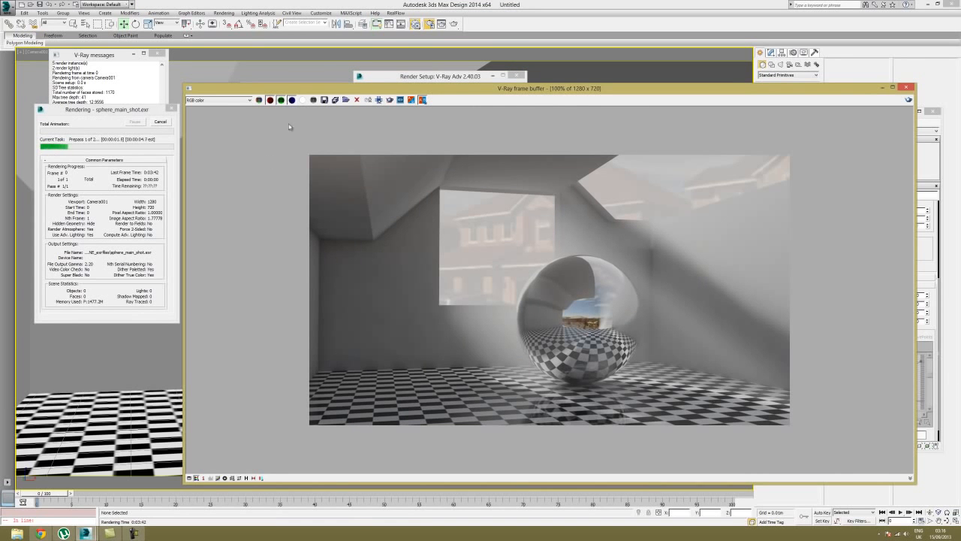
# - Switch to File Explorer, open the SPHERE_SCENE_exrfiles folder on the desktop and place its window beside the render
pyautogui.click(16, 532)
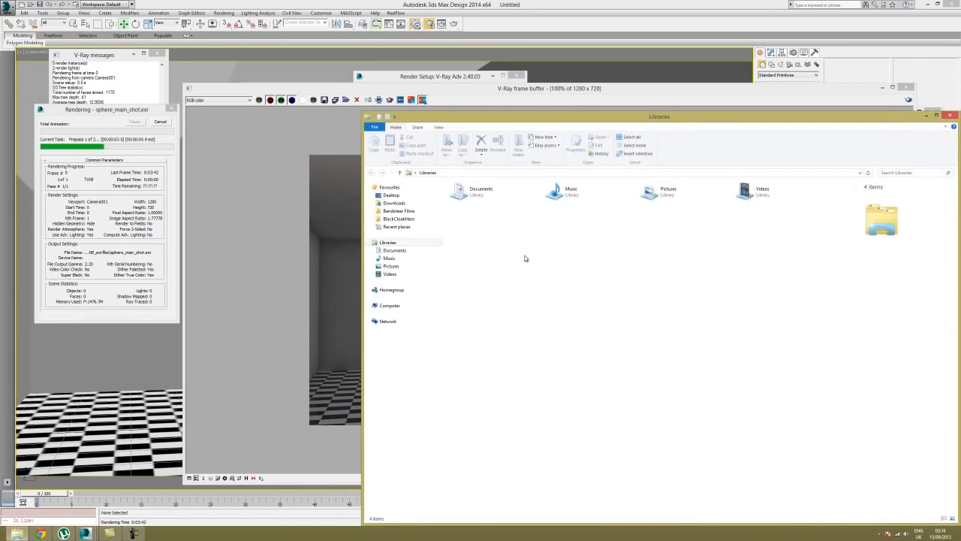
pyautogui.click(394, 195)
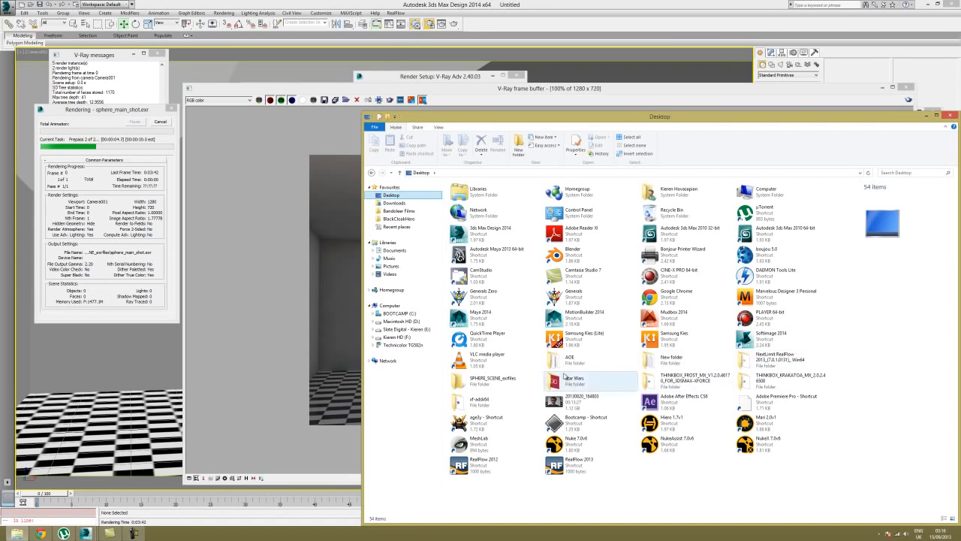
pyautogui.doubleClick(512, 382)
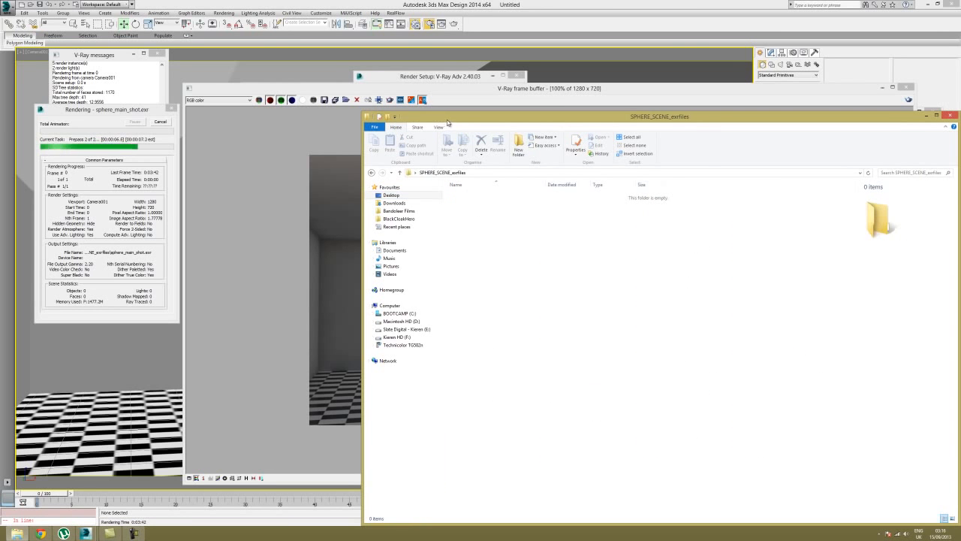
pyautogui.moveTo(449, 123); pyautogui.dragTo(442, 106)
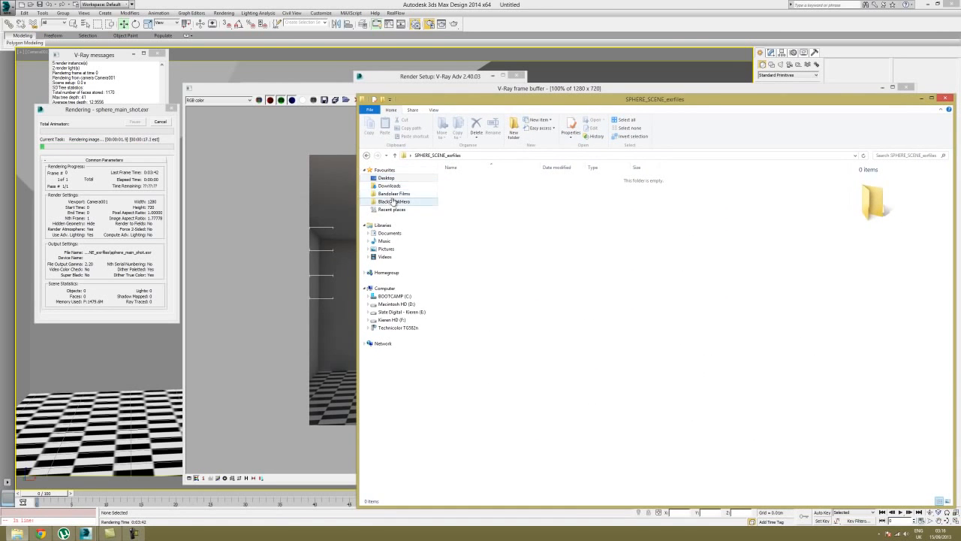
pyautogui.moveTo(479, 105); pyautogui.dragTo(689, 107)
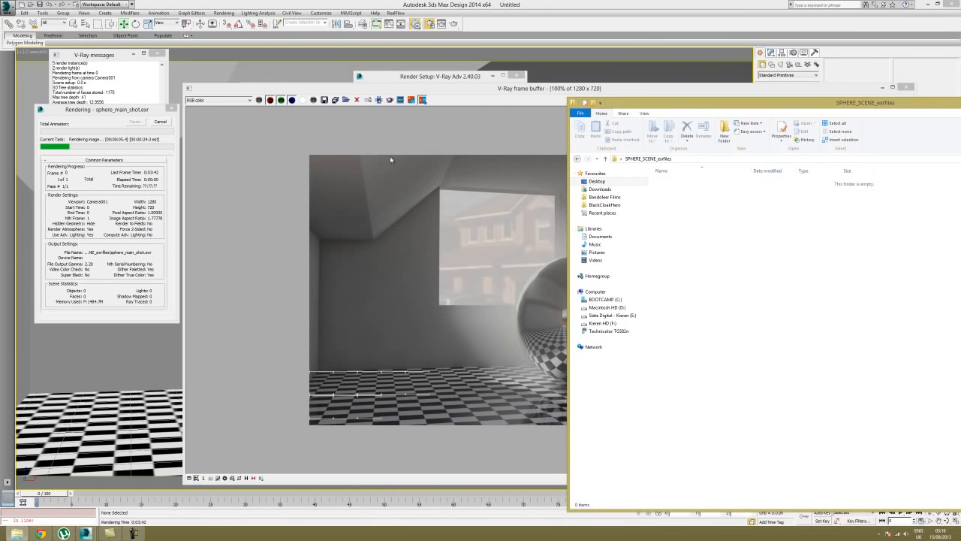
# - View the VRayZDepth channel in the V-Ray frame buffer, and return to the RGB color channel
pyautogui.click(423, 102)
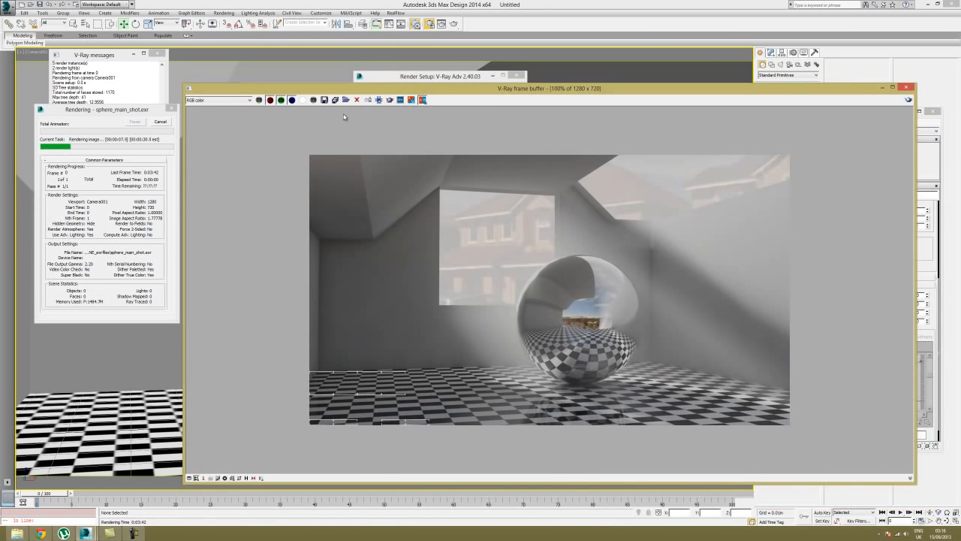
pyautogui.click(218, 100)
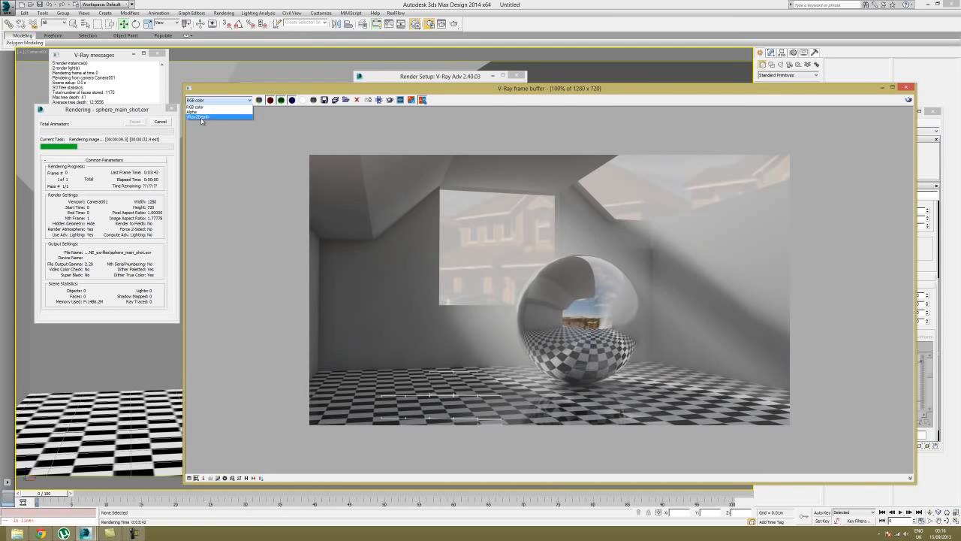
pyautogui.click(225, 120)
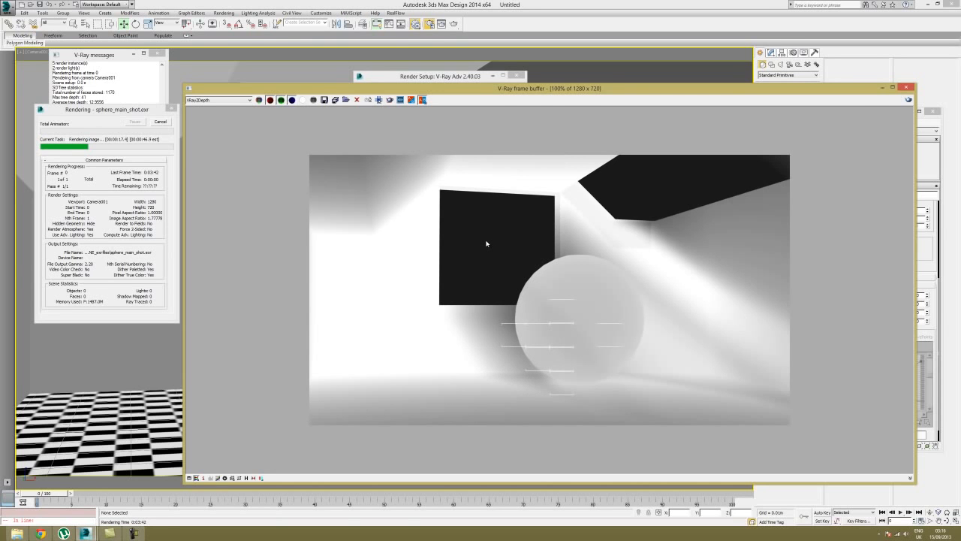
pyautogui.click(219, 100)
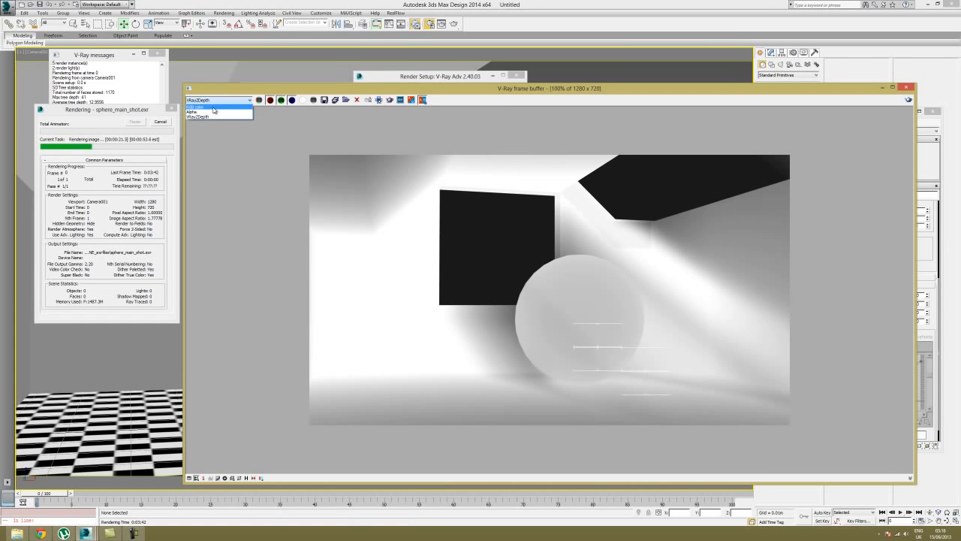
pyautogui.click(213, 108)
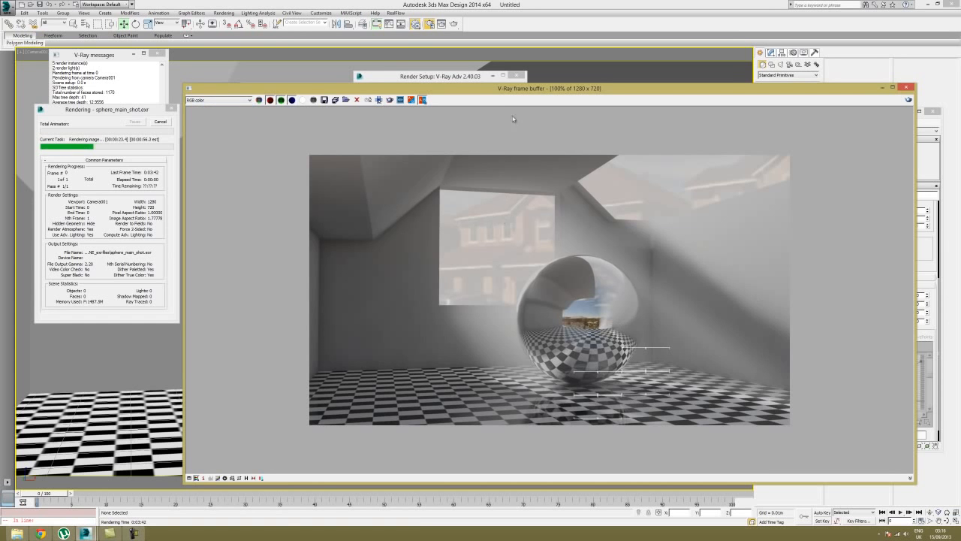
# - Shift the frame buffer window and check the SPHERE_SCENE_exrfiles folder while the render runs
pyautogui.moveTo(489, 90); pyautogui.dragTo(469, 108)
pyautogui.click(16, 533)
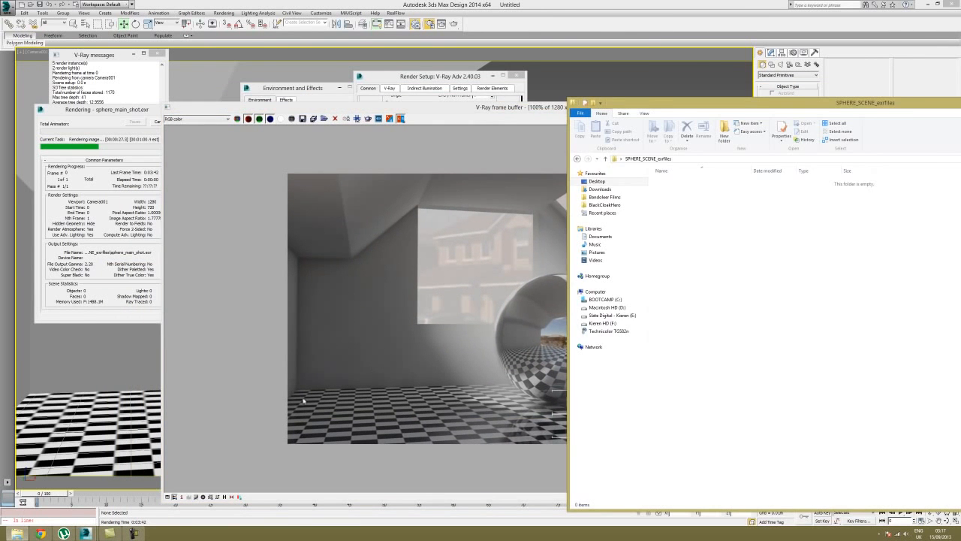
pyautogui.moveTo(702, 103); pyautogui.dragTo(490, 105)
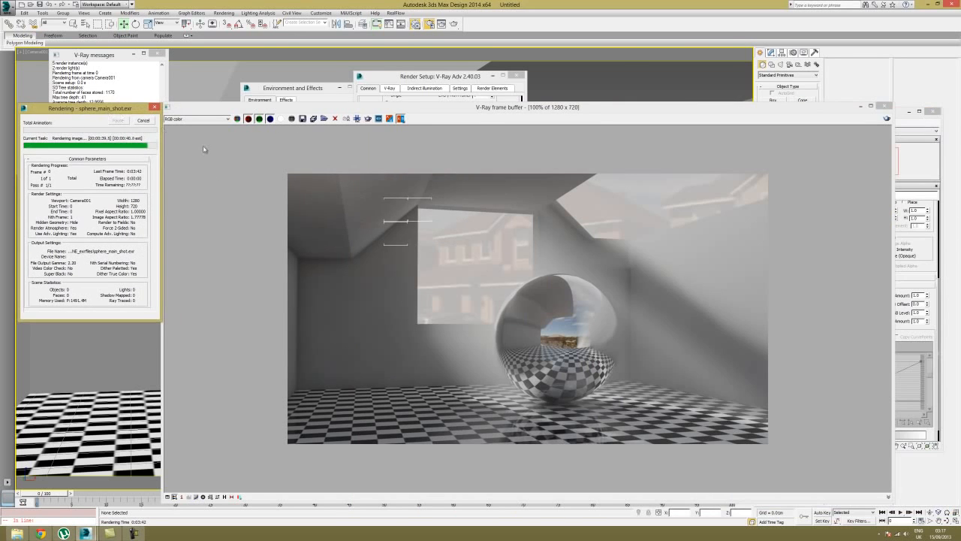
# - Switch to the SPHERE_SCENE_exrfiles folder and examine the rendered Alpha, RGB_color, VRayZDepth and sphere_main_shot EXR files
pyautogui.click(17, 533)
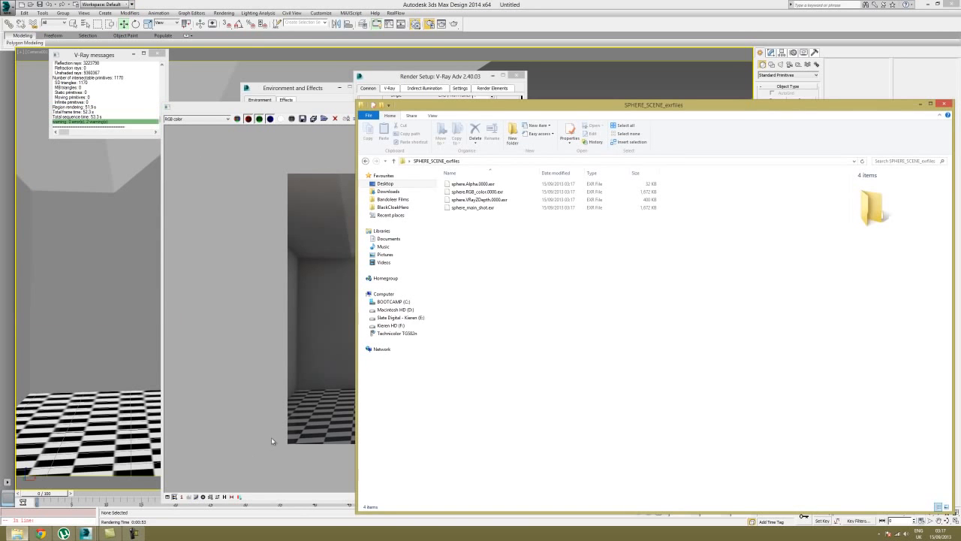
pyautogui.click(485, 184)
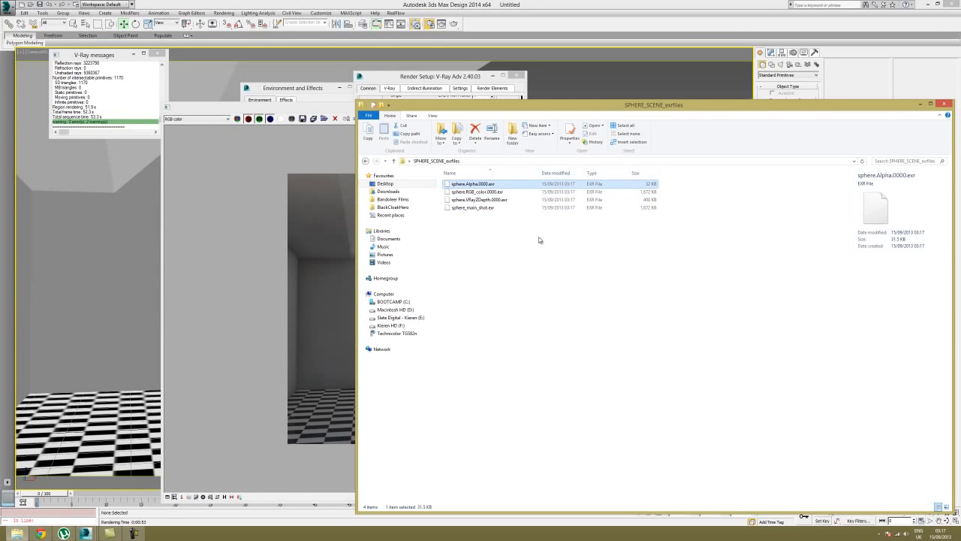
pyautogui.press('Down')
pyautogui.press('Down')
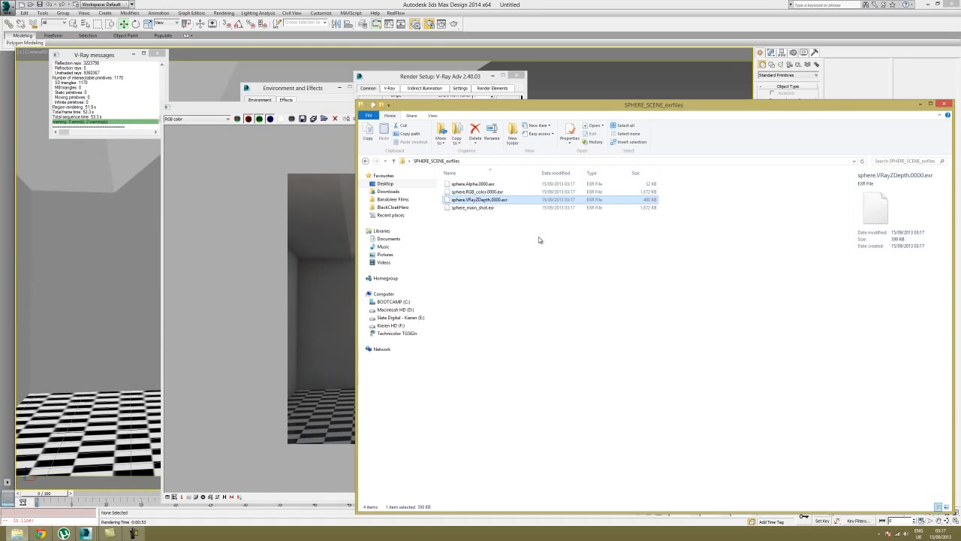
pyautogui.press('Down')
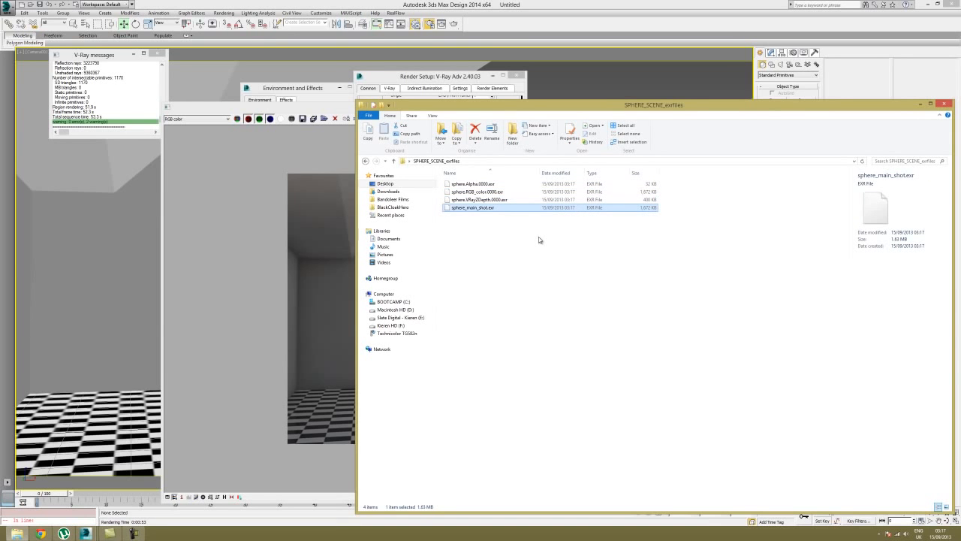
pyautogui.click(542, 235)
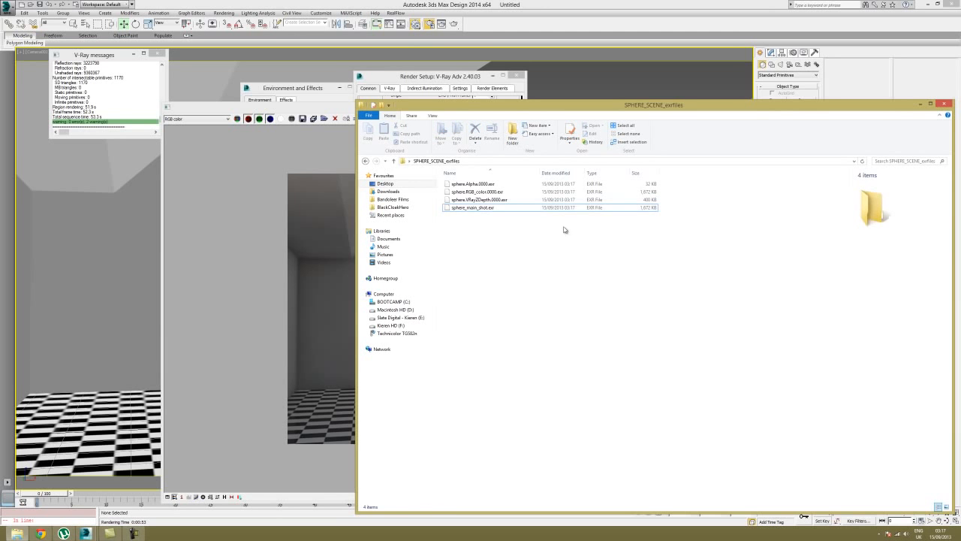
pyautogui.click(538, 206)
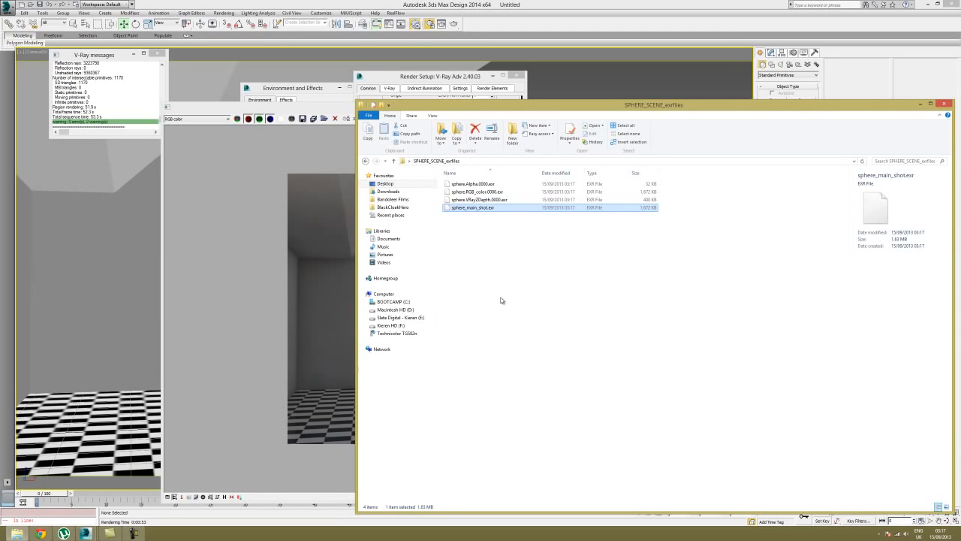
pyautogui.click(502, 300)
# - Reposition and close the SPHERE_SCENE_exrfiles folder window, and dismiss the V-Ray frame buffer
pyautogui.moveTo(888, 107); pyautogui.dragTo(843, 83)
pyautogui.moveTo(510, 240); pyautogui.dragTo(440, 177)
pyautogui.moveTo(515, 277); pyautogui.dragTo(419, 159)
pyautogui.click(512, 254)
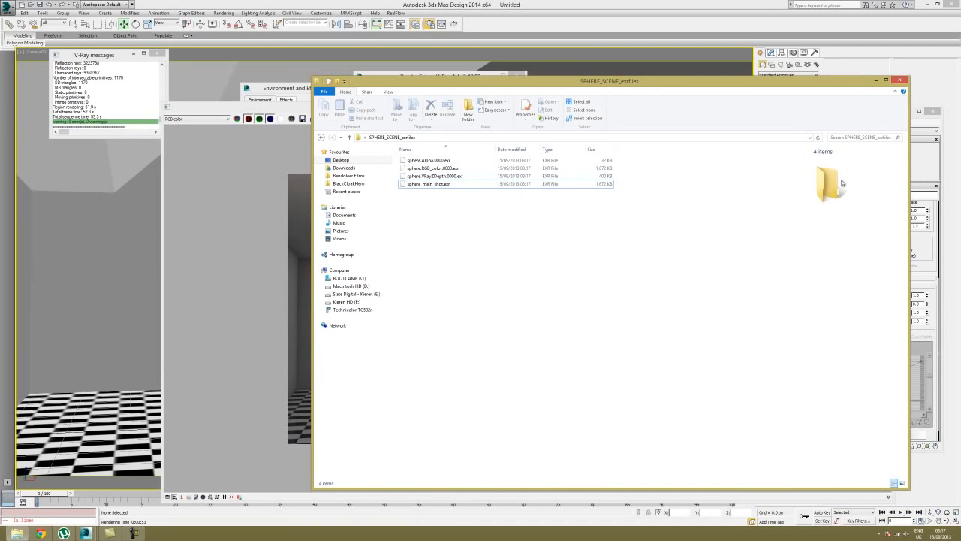
pyautogui.click(900, 79)
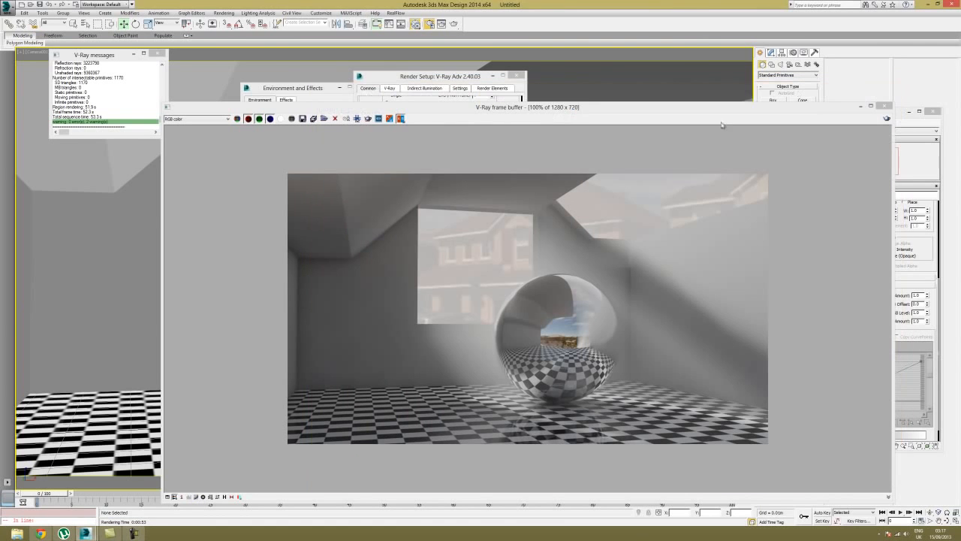
pyautogui.click(563, 106)
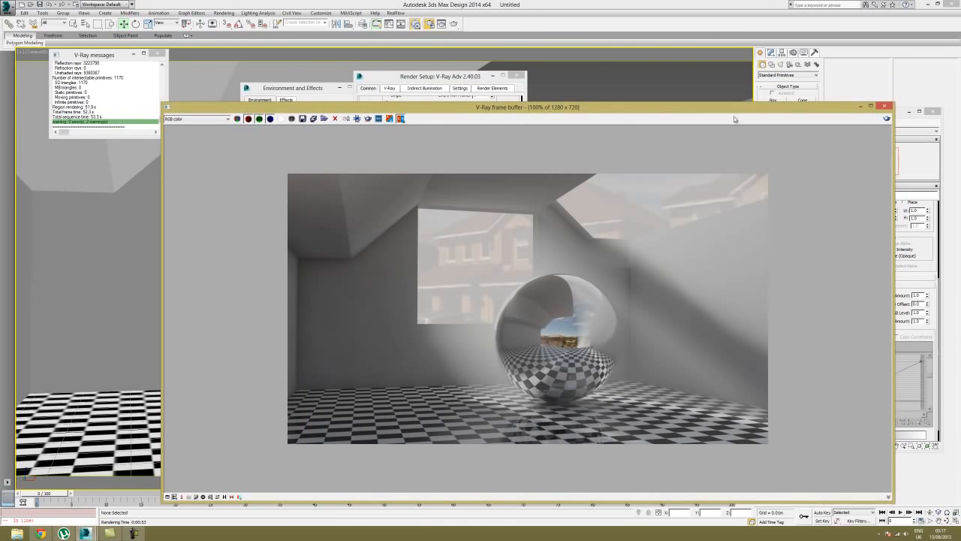
pyautogui.click(869, 106)
# - Enable V-Ray's reflection/refraction environment override using the RenoSuburb01 HDR environment map, and turn off Use Map for the background
pyautogui.moveTo(456, 83); pyautogui.dragTo(537, 85)
pyautogui.moveTo(286, 136); pyautogui.dragTo(308, 267)
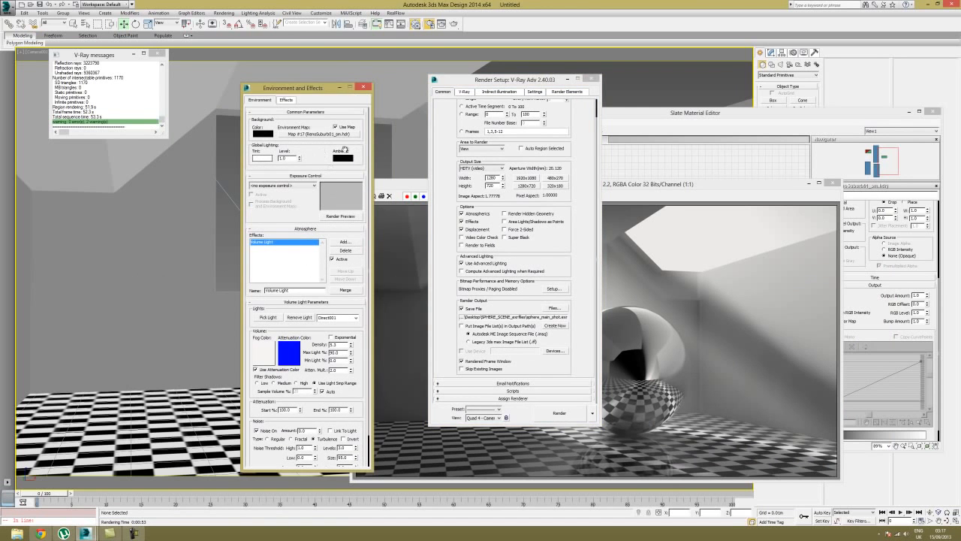
pyautogui.click(570, 240)
pyautogui.click(464, 92)
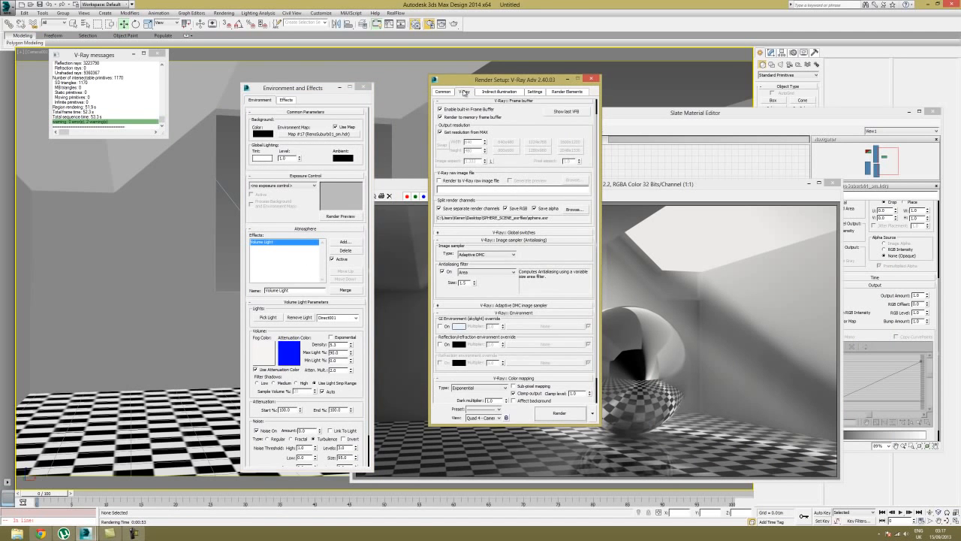
pyautogui.scroll(-2, 483, 299)
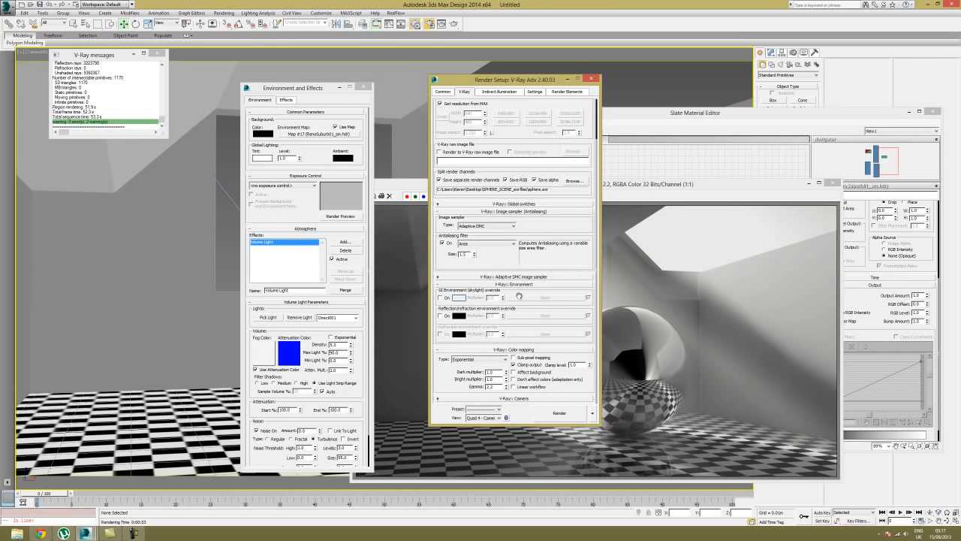
pyautogui.click(441, 316)
pyautogui.moveTo(314, 136); pyautogui.dragTo(525, 317)
pyautogui.click(504, 275)
pyautogui.click(336, 127)
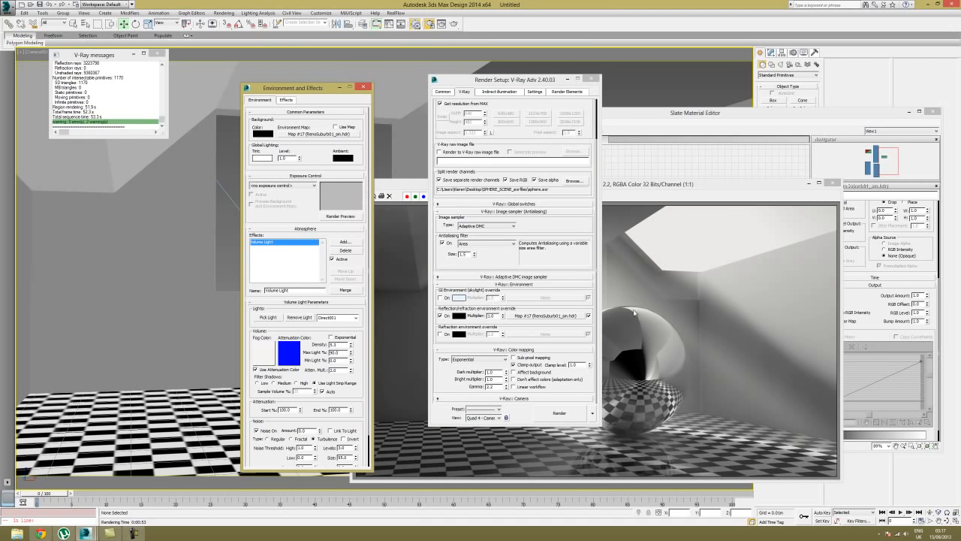
# - Move the Render Setup window aside and close the V-Ray frame buffer copy
pyautogui.moveTo(526, 78); pyautogui.dragTo(384, 73)
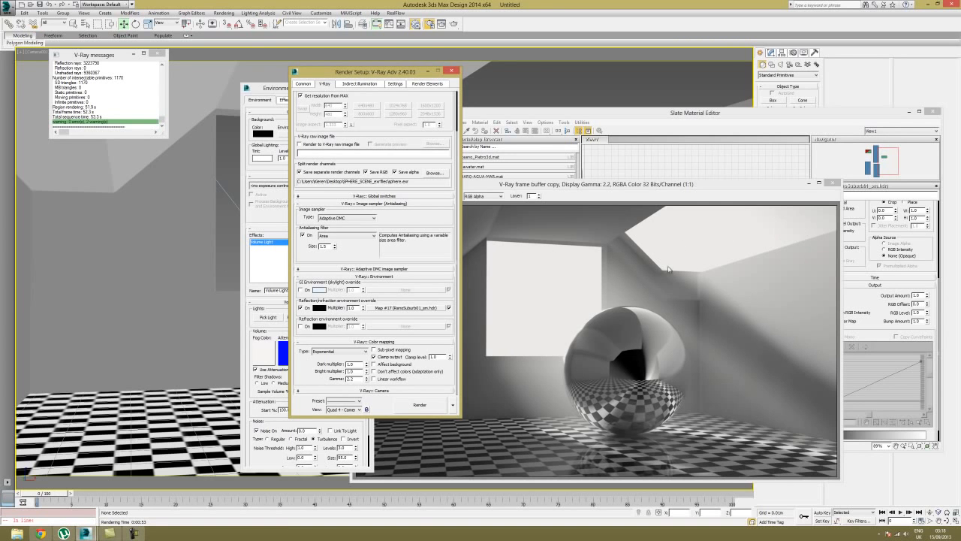
pyautogui.moveTo(508, 187); pyautogui.dragTo(550, 183)
pyautogui.click(871, 182)
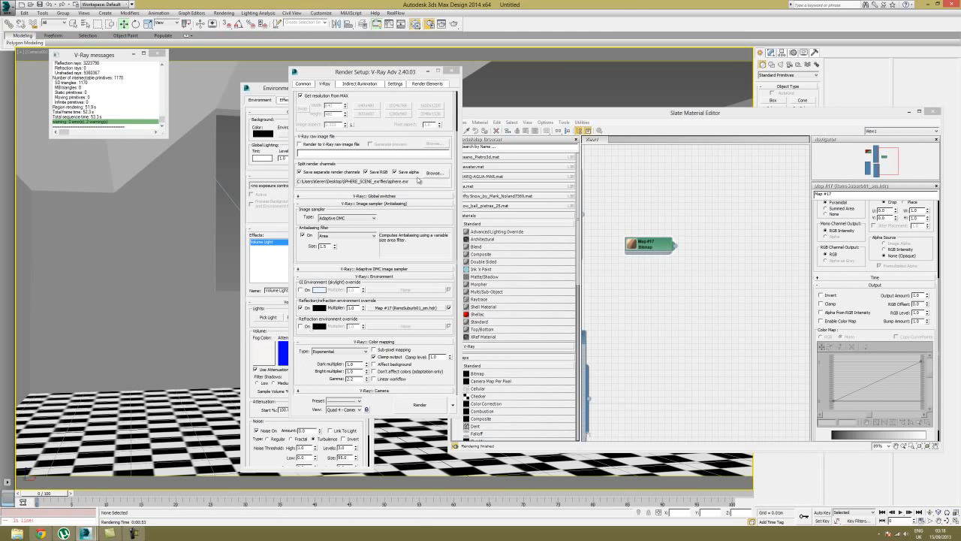
# - Arrange the Environment and Effects, Render Setup and Slate Material Editor windows side by side
pyautogui.moveTo(405, 76); pyautogui.dragTo(550, 87)
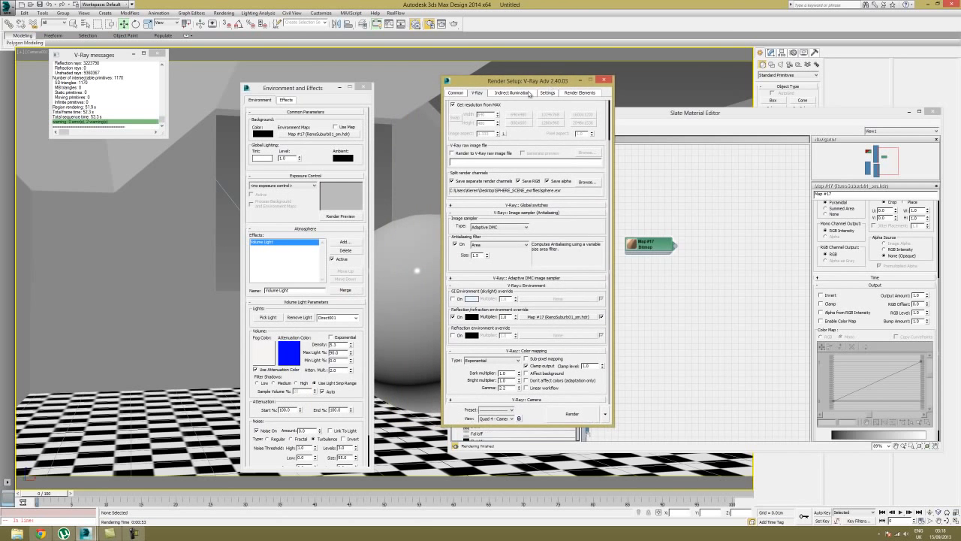
pyautogui.moveTo(324, 89); pyautogui.dragTo(148, 93)
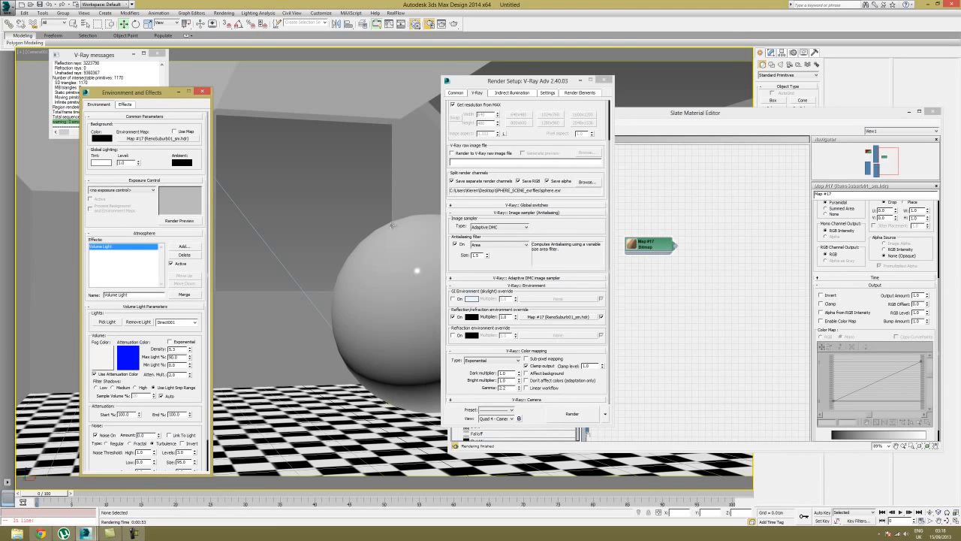
pyautogui.moveTo(510, 87); pyautogui.dragTo(306, 96)
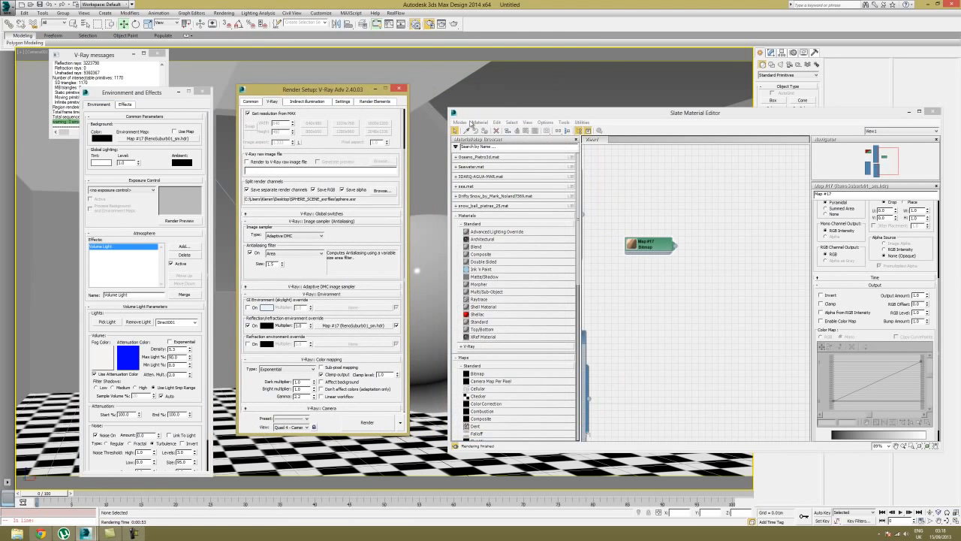
pyautogui.moveTo(516, 117); pyautogui.dragTo(481, 95)
pyautogui.moveTo(168, 96); pyautogui.dragTo(184, 93)
pyautogui.moveTo(309, 95); pyautogui.dragTo(306, 94)
pyautogui.click(435, 95)
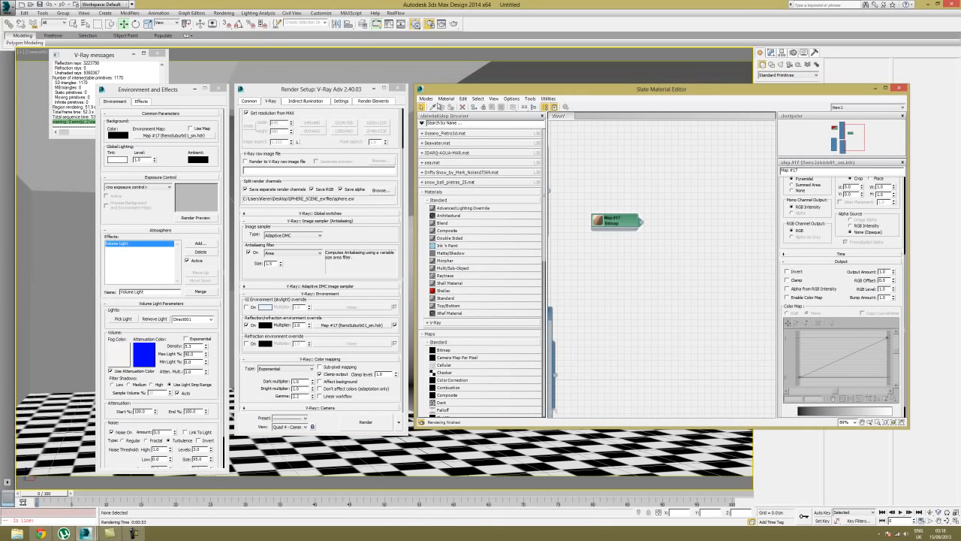
pyautogui.moveTo(448, 92); pyautogui.dragTo(445, 94)
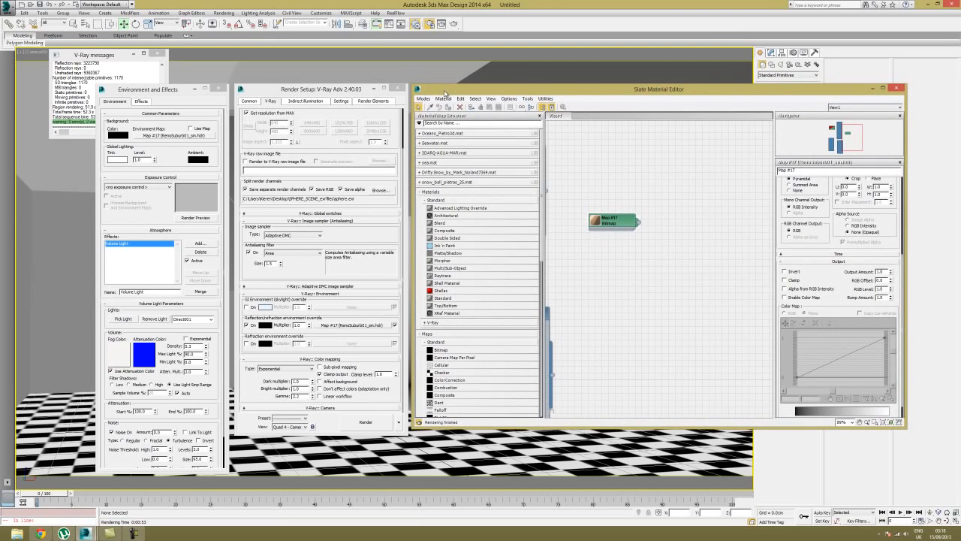
pyautogui.click(193, 90)
pyautogui.click(513, 95)
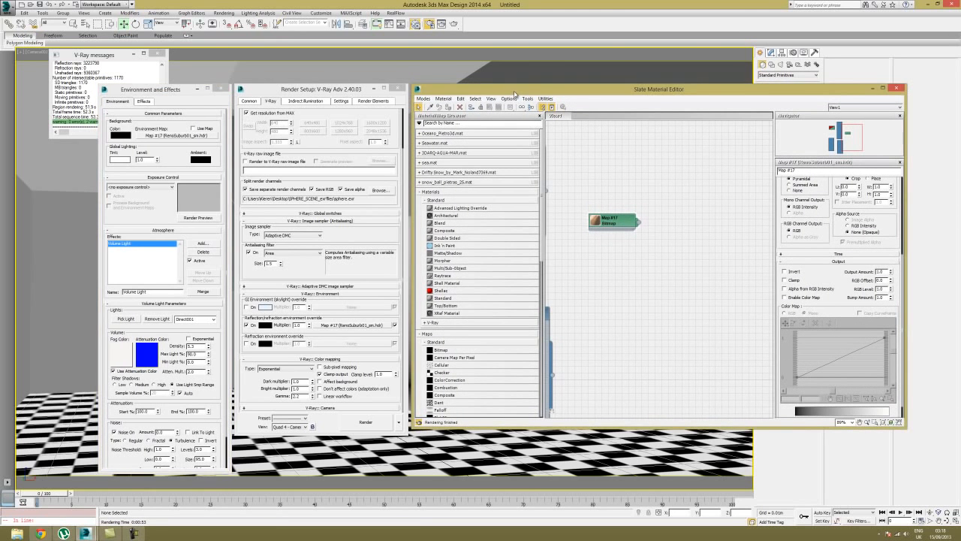